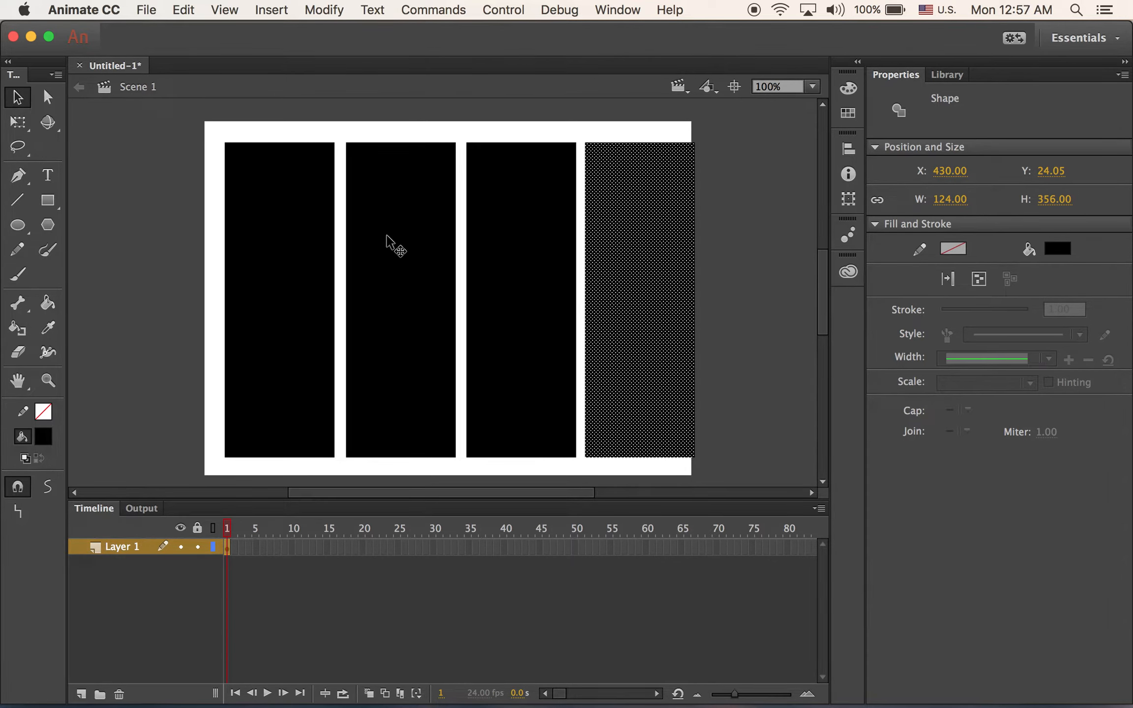
- Nudge the fourth black rectangle horizontally to X 433 so its gap matches the other panels
{"action": "key", "text": "Right"}
{"action": "key", "text": "Right"}
{"action": "key", "text": "Right"}
{"action": "key", "text": "Right"}
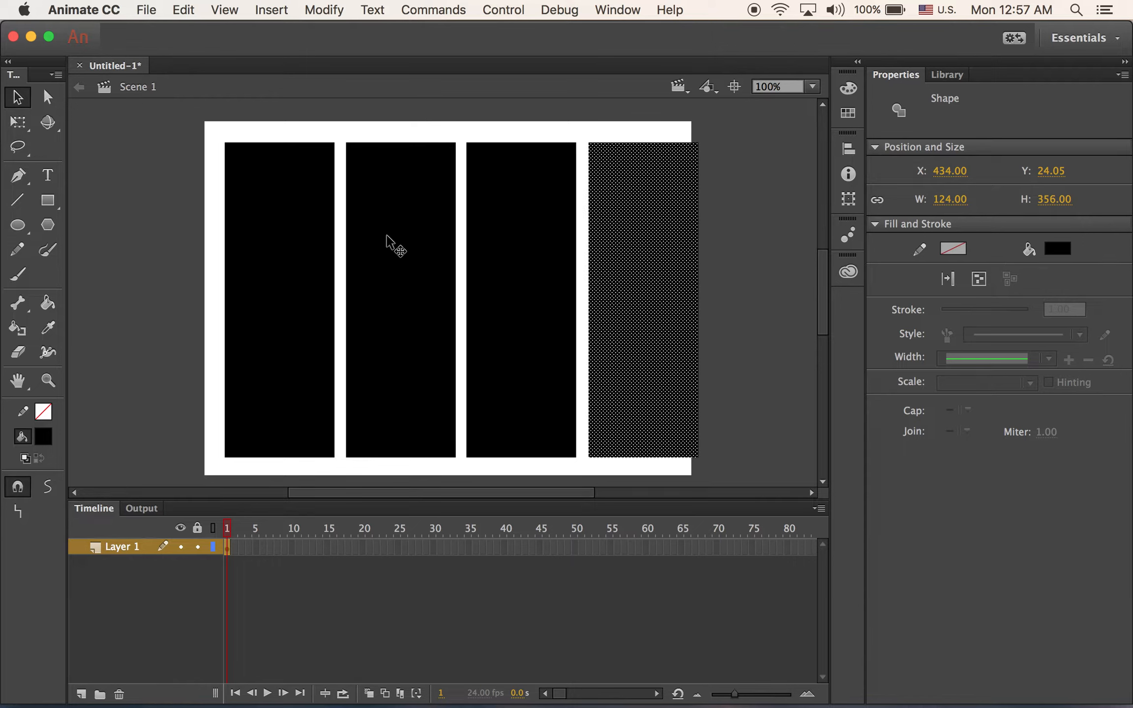
{"action": "key", "text": "Left"}
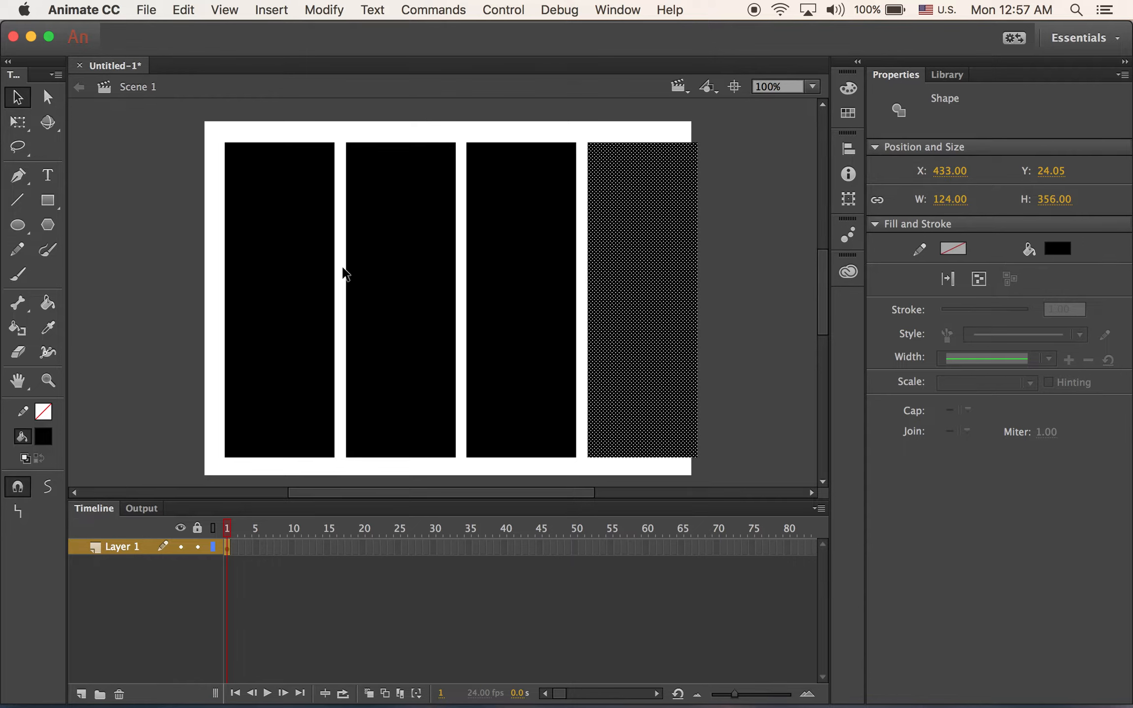
- Shift all four rectangles left together to X 8.05 so they sit centred on the stage, and deselect them
{"action": "key", "text": "super+a"}
{"action": "key", "text": "shift+Left"}
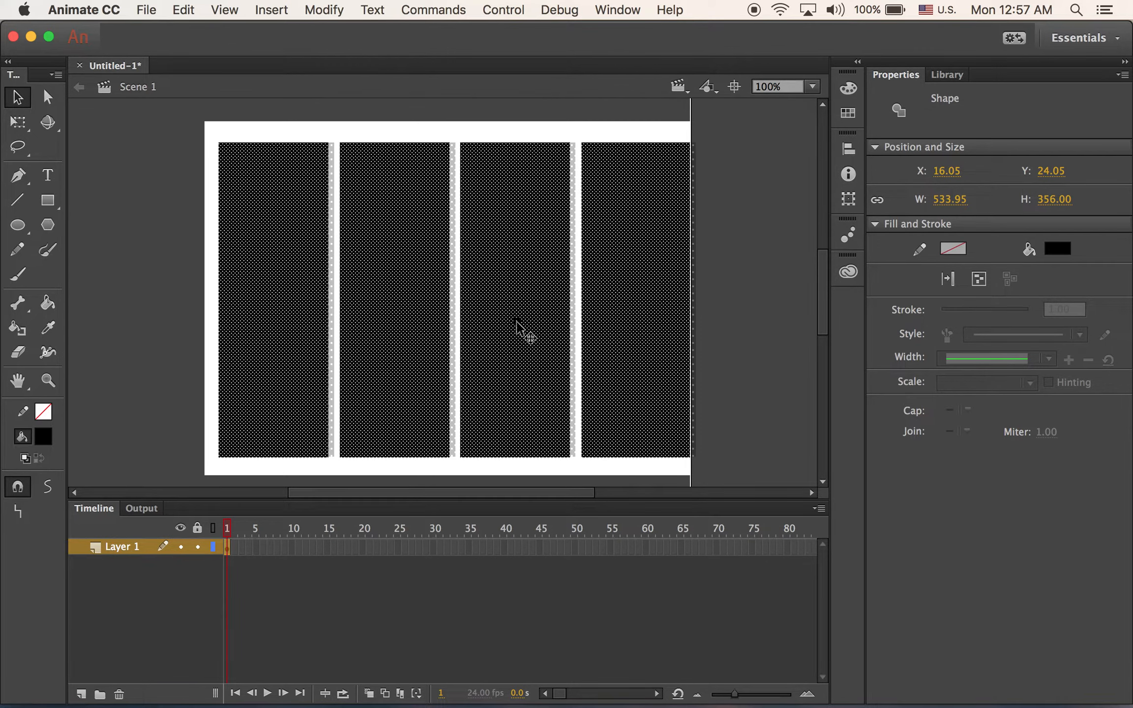
{"action": "key", "text": "Left"}
{"action": "key", "text": "Left"}
{"action": "key", "text": "Left"}
{"action": "key", "text": "Left"}
{"action": "key", "text": "Left"}
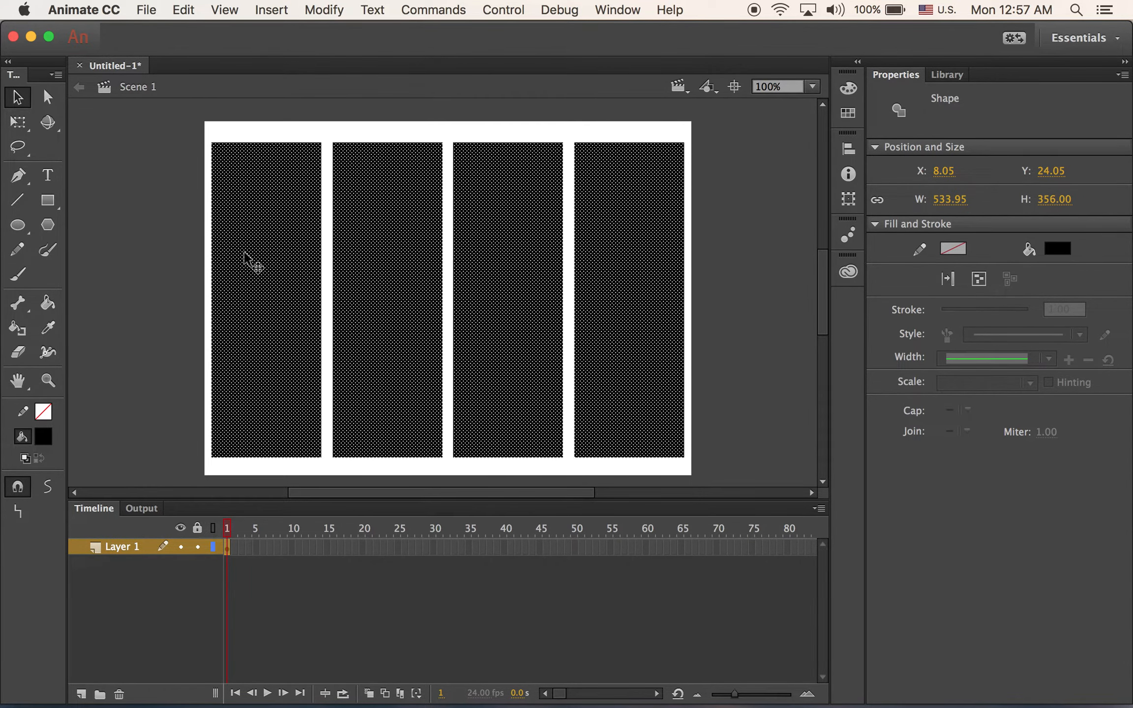
{"action": "left_click", "coordinate": [106, 207]}
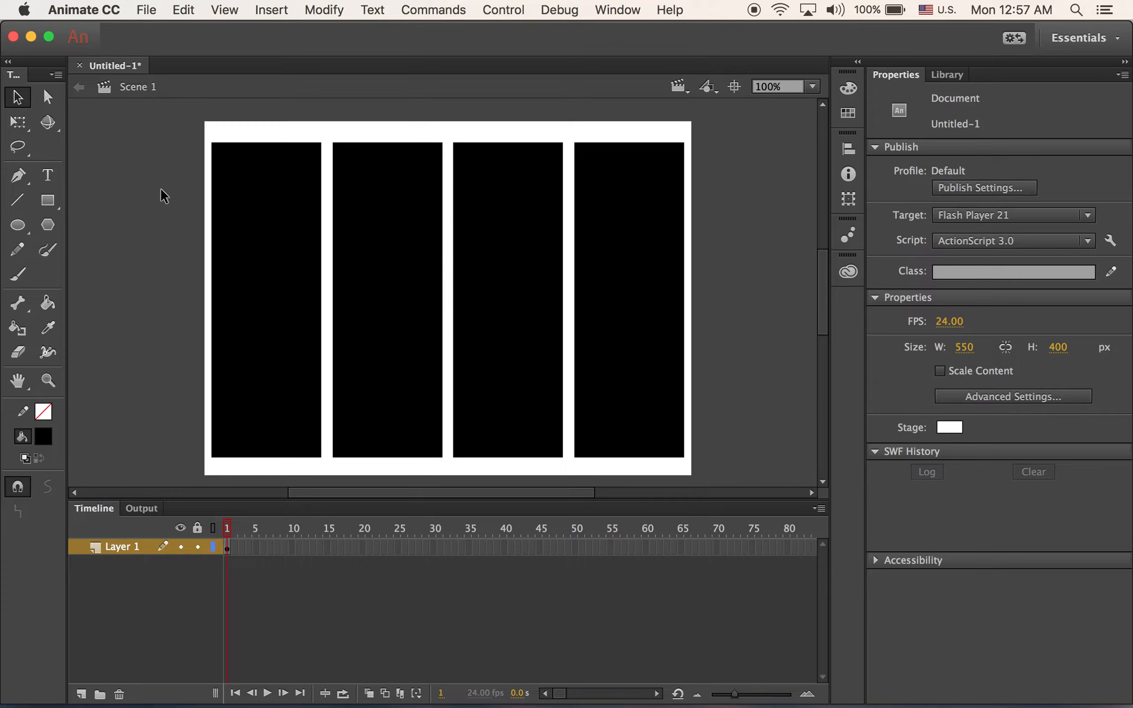
- With the Subselection tool, nudge the first panel's top-right corner point left to slant its right edge
{"action": "left_click", "coordinate": [50, 99]}
{"action": "left_click", "coordinate": [322, 154]}
{"action": "key", "text": "Left"}
{"action": "key", "text": "Left"}
{"action": "key", "text": "Left"}
{"action": "key", "text": "Left"}
{"action": "key", "text": "Left"}
{"action": "key", "text": "Left"}
{"action": "key", "text": "Left"}
{"action": "key", "text": "Left"}
{"action": "key", "text": "Left"}
{"action": "key", "text": "Left"}
{"action": "key", "text": "Left"}
{"action": "key", "text": "Left"}
{"action": "key", "text": "Left"}
{"action": "key", "text": "Left"}
{"action": "key", "text": "Left"}
{"action": "key", "text": "Left"}
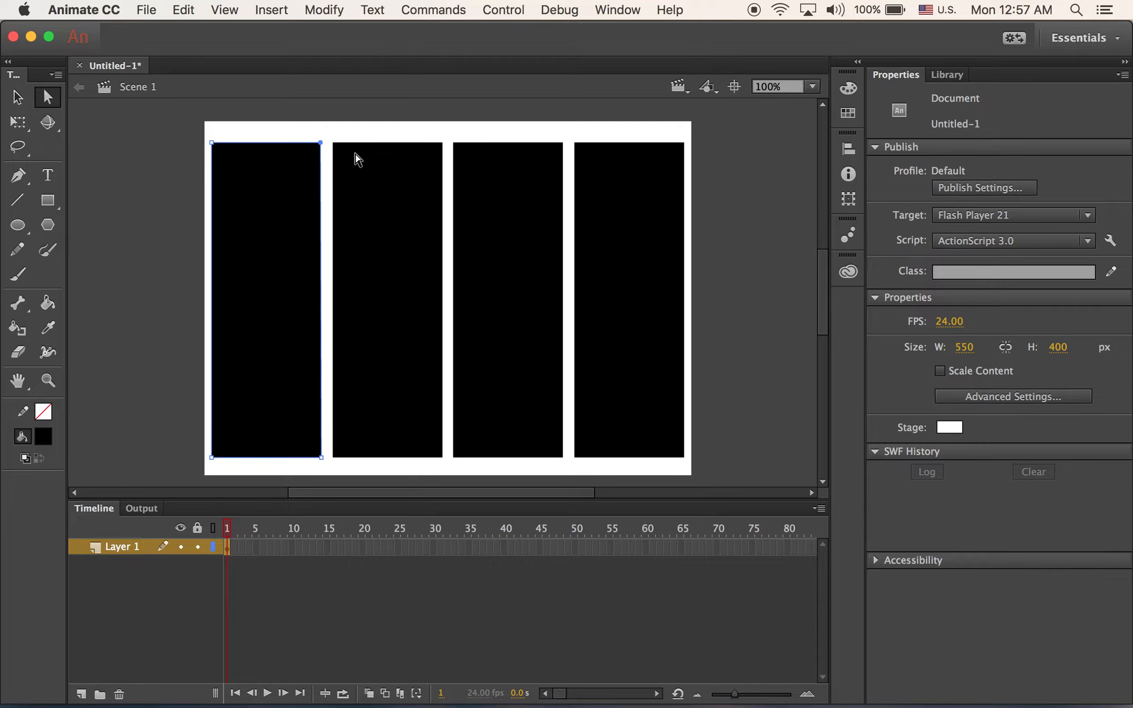
{"action": "key", "text": "Left"}
{"action": "key", "text": "Left"}
{"action": "key", "text": "Left"}
{"action": "key", "text": "Left"}
{"action": "key", "text": "Left"}
{"action": "key", "text": "Left"}
{"action": "key", "text": "Left"}
{"action": "key", "text": "Left"}
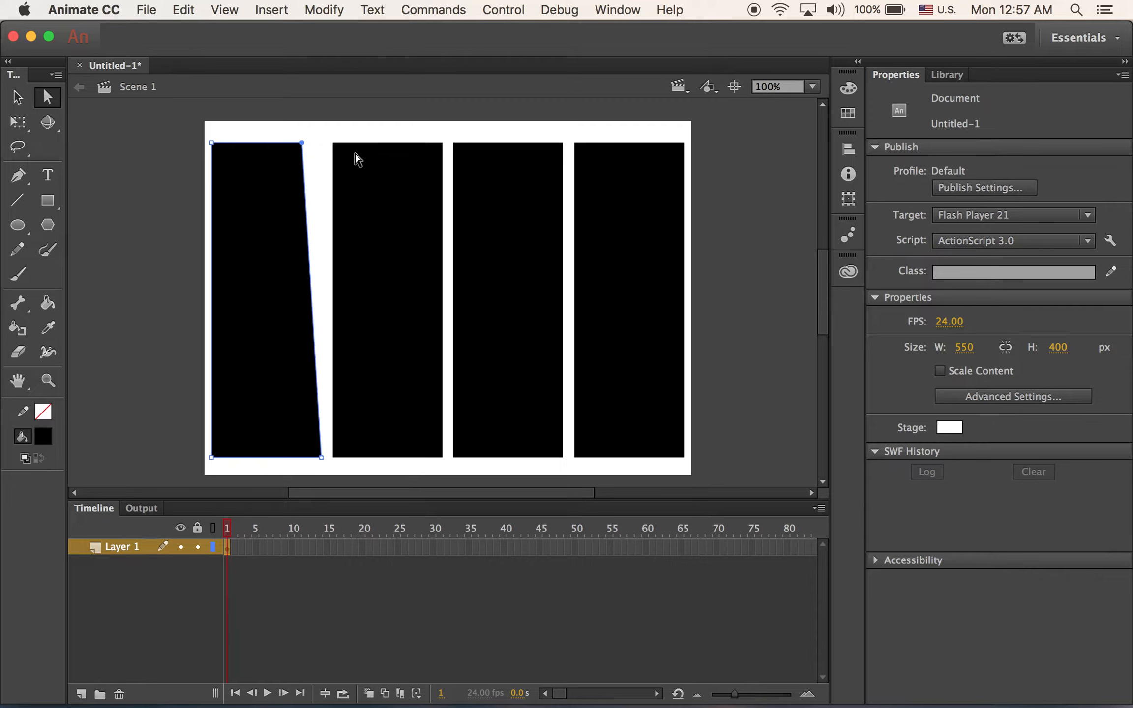
- Nudge the second panel's top-left corner point left until its edge runs parallel to the first panel's slanted edge
{"action": "left_click", "coordinate": [334, 146]}
{"action": "key", "text": "Left"}
{"action": "key", "text": "Left"}
{"action": "key", "text": "Left"}
{"action": "key", "text": "Left"}
{"action": "key", "text": "Left"}
{"action": "key", "text": "Left"}
{"action": "key", "text": "Left"}
{"action": "key", "text": "Left"}
{"action": "key", "text": "Left"}
{"action": "key", "text": "Left"}
{"action": "key", "text": "Left"}
{"action": "key", "text": "Left"}
{"action": "key", "text": "Left"}
{"action": "key", "text": "Left"}
{"action": "key", "text": "Left"}
{"action": "key", "text": "Left"}
{"action": "key", "text": "Left"}
{"action": "key", "text": "Left"}
{"action": "key", "text": "Left"}
{"action": "key", "text": "Left"}
{"action": "key", "text": "Left"}
{"action": "key", "text": "Left"}
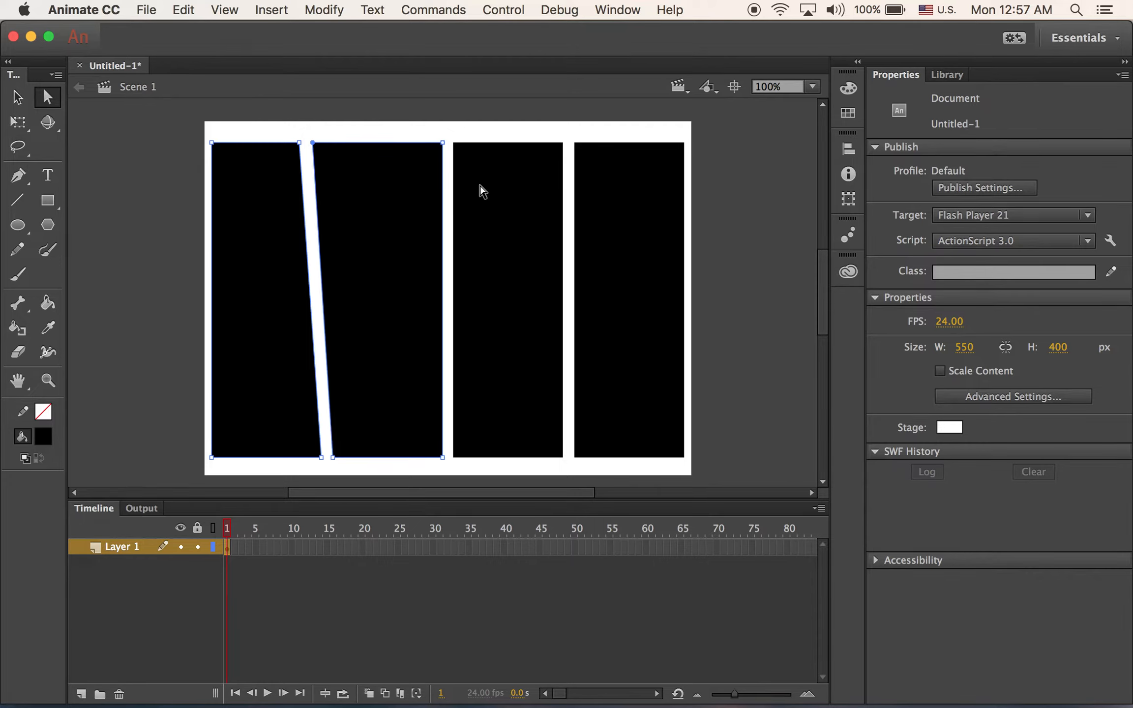
- Nudge the second panel's bottom-right corner point left to slant its right edge inward toward the bottom
{"action": "left_click", "coordinate": [441, 459]}
{"action": "key", "text": "Left"}
{"action": "key", "text": "Left"}
{"action": "key", "text": "Left"}
{"action": "key", "text": "Left"}
{"action": "key", "text": "Left"}
{"action": "key", "text": "Left"}
{"action": "key", "text": "Left"}
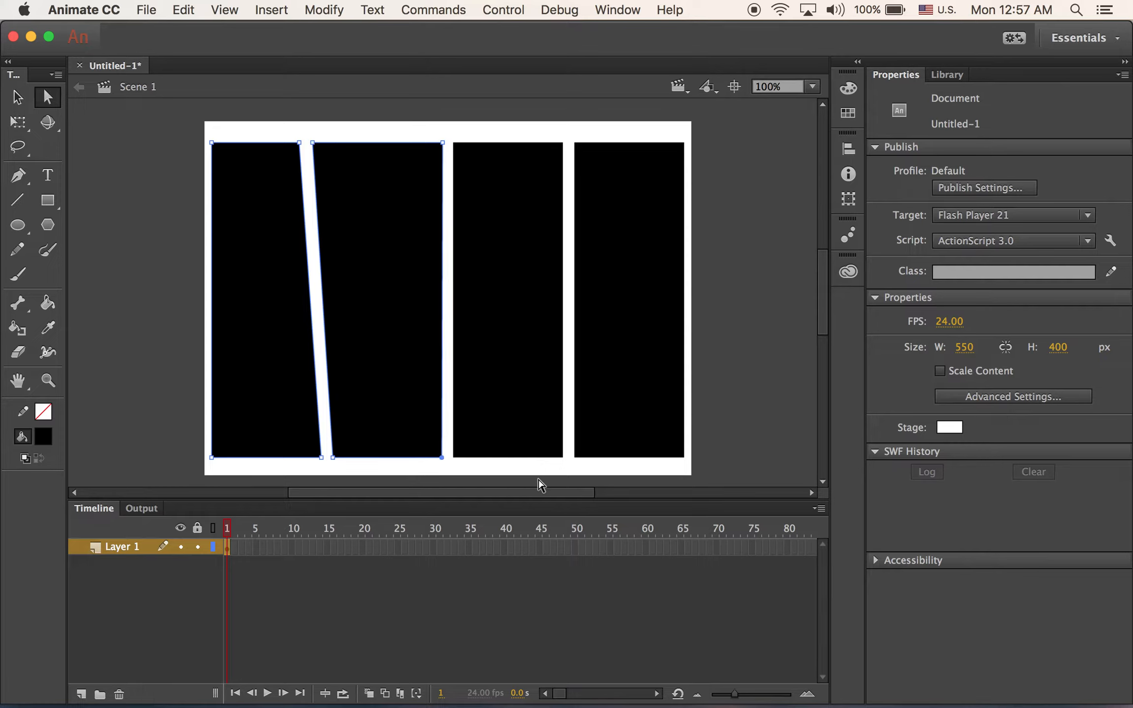
{"action": "key", "text": "Left"}
{"action": "key", "text": "Left"}
{"action": "key", "text": "Left"}
{"action": "key", "text": "Left"}
{"action": "key", "text": "Left"}
{"action": "key", "text": "Left"}
{"action": "key", "text": "Left"}
{"action": "key", "text": "Left"}
{"action": "key", "text": "Left"}
{"action": "key", "text": "Left"}
{"action": "key", "text": "Left"}
{"action": "key", "text": "Left"}
{"action": "key", "text": "Left"}
{"action": "key", "text": "Left"}
{"action": "key", "text": "Left"}
{"action": "key", "text": "Left"}
{"action": "key", "text": "Left"}
{"action": "key", "text": "Left"}
{"action": "key", "text": "Left"}
{"action": "key", "text": "Left"}
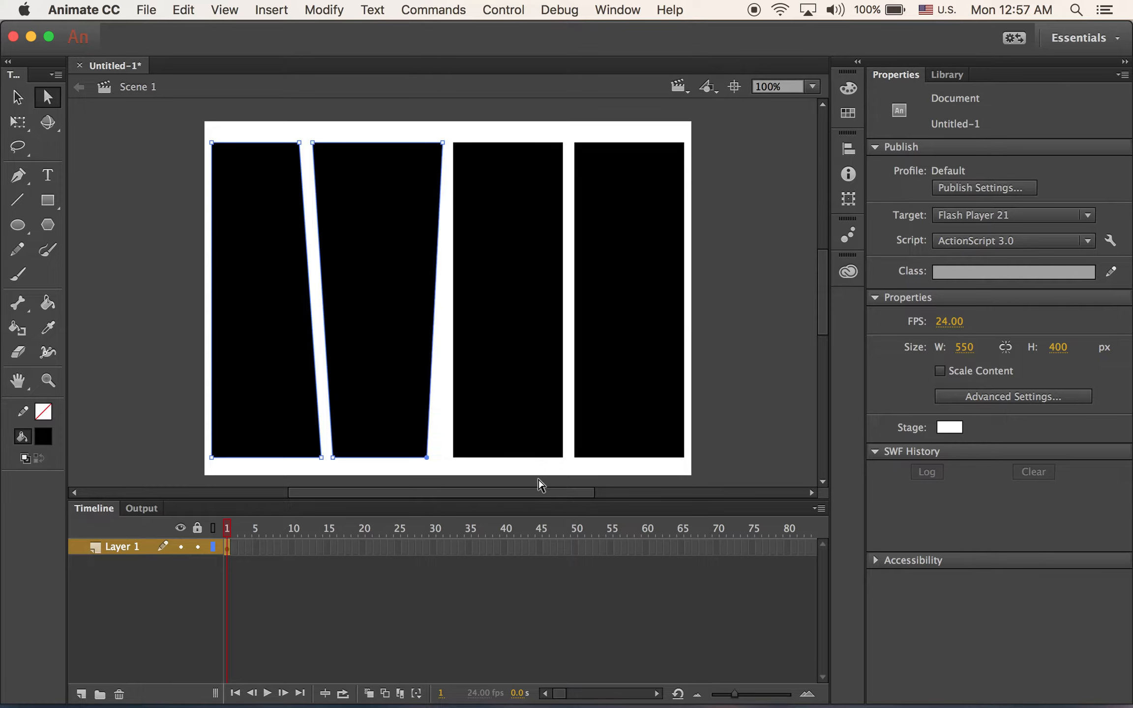
- Nudge the third panel's bottom-left corner point left until its edge runs parallel to the second panel's right edge
{"action": "left_click", "coordinate": [452, 458]}
{"action": "key", "text": "Left"}
{"action": "key", "text": "Left"}
{"action": "key", "text": "Left"}
{"action": "key", "text": "Left"}
{"action": "key", "text": "Left"}
{"action": "key", "text": "Left"}
{"action": "key", "text": "Left"}
{"action": "key", "text": "Left"}
{"action": "key", "text": "Left"}
{"action": "key", "text": "Left"}
{"action": "key", "text": "Left"}
{"action": "key", "text": "Left"}
{"action": "key", "text": "Left"}
{"action": "key", "text": "Left"}
{"action": "key", "text": "Left"}
{"action": "key", "text": "Left"}
{"action": "key", "text": "Left"}
{"action": "key", "text": "Left"}
{"action": "key", "text": "Left"}
{"action": "key", "text": "Left"}
{"action": "key", "text": "Left"}
{"action": "key", "text": "Left"}
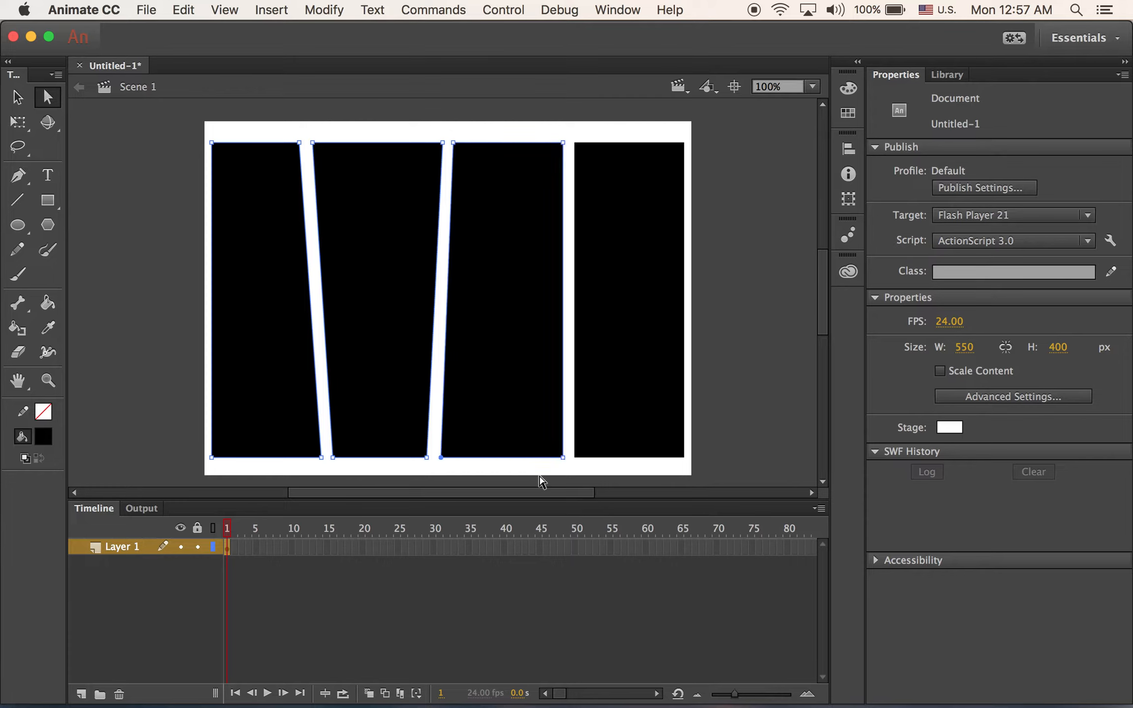
{"action": "key", "text": "Left"}
{"action": "key", "text": "Left"}
{"action": "key", "text": "Left"}
{"action": "key", "text": "Left"}
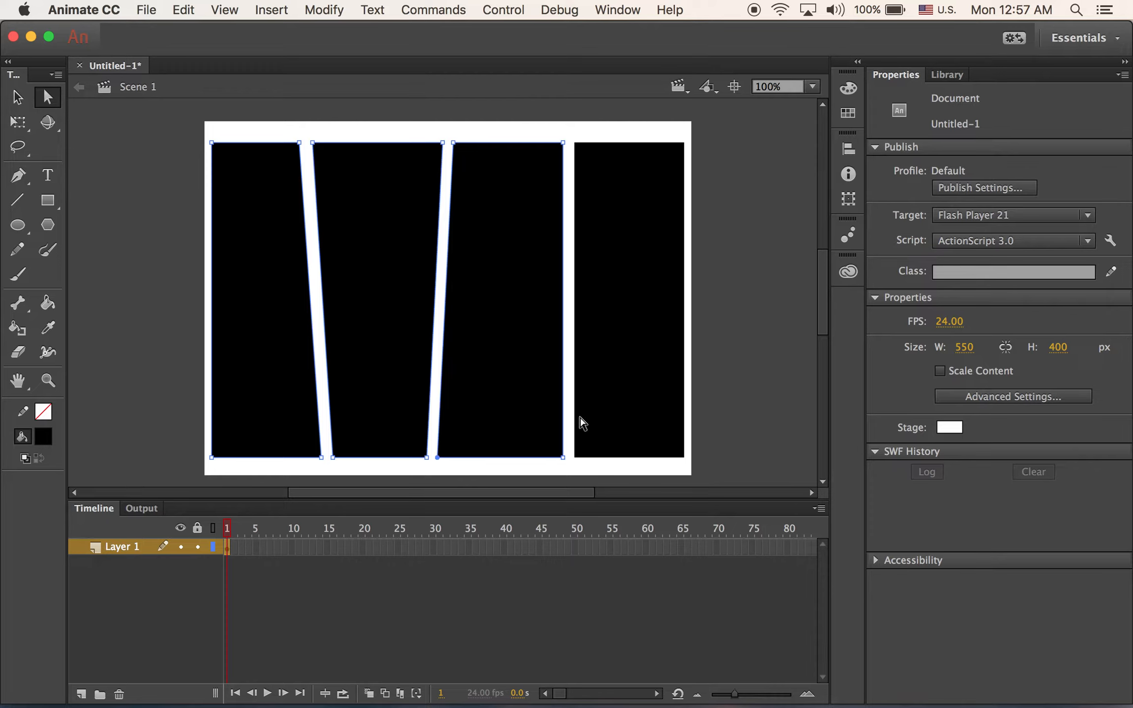
- Nudge the third panel's bottom-right corner point left to slant its right edge
{"action": "left_click", "coordinate": [563, 457]}
{"action": "key", "text": "Left"}
{"action": "key", "text": "Left"}
{"action": "key", "text": "Left"}
{"action": "key", "text": "Left"}
{"action": "key", "text": "Left"}
{"action": "key", "text": "Left"}
{"action": "key", "text": "Left"}
{"action": "key", "text": "Left"}
{"action": "key", "text": "Left"}
{"action": "key", "text": "Left"}
{"action": "key", "text": "Left"}
{"action": "key", "text": "Left"}
{"action": "key", "text": "Left"}
{"action": "key", "text": "Left"}
{"action": "key", "text": "Left"}
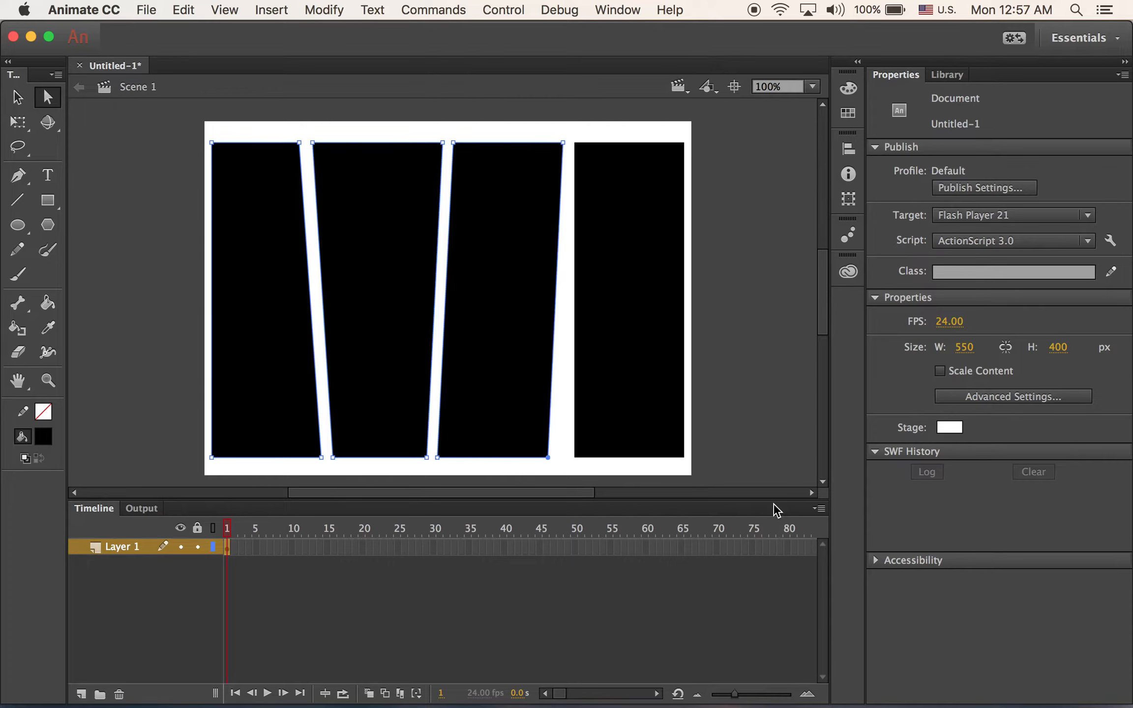
{"action": "key", "text": "Left"}
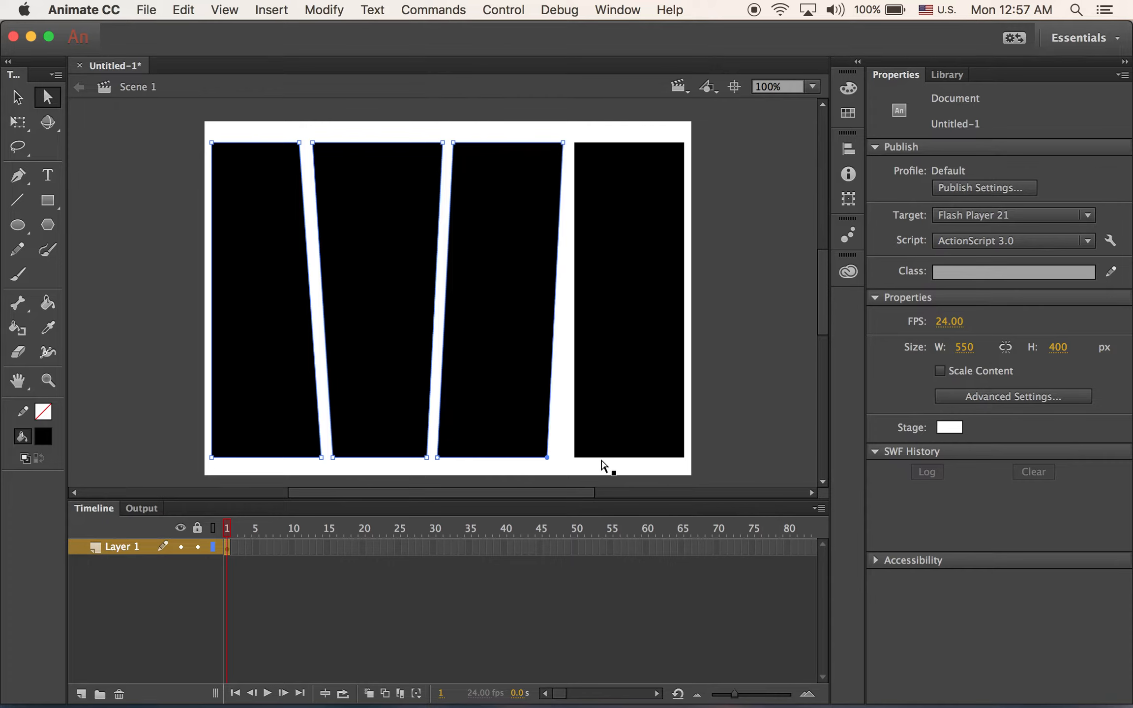
- Nudge the fourth panel's bottom-left corner point left until its edge runs parallel to the third panel's right edge
{"action": "left_click", "coordinate": [575, 459]}
{"action": "key", "text": "Left"}
{"action": "key", "text": "Left"}
{"action": "key", "text": "Left"}
{"action": "key", "text": "Left"}
{"action": "key", "text": "Left"}
{"action": "key", "text": "Left"}
{"action": "key", "text": "Left"}
{"action": "key", "text": "Left"}
{"action": "key", "text": "Left"}
{"action": "key", "text": "Left"}
{"action": "key", "text": "Left"}
{"action": "key", "text": "Left"}
{"action": "key", "text": "Left"}
{"action": "key", "text": "Left"}
{"action": "key", "text": "Left"}
{"action": "key", "text": "Left"}
{"action": "key", "text": "Left"}
{"action": "key", "text": "Left"}
{"action": "key", "text": "Left"}
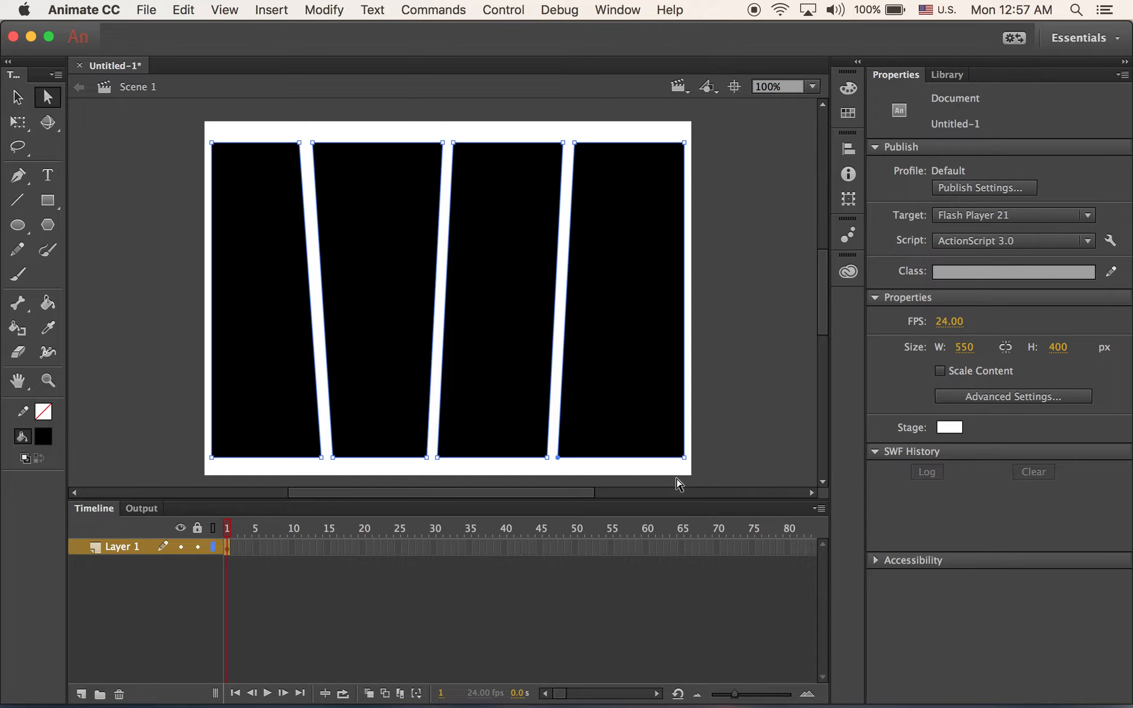
- Nudge the fourth panel's bottom-left corner point right so its left edge slants inward toward the bottom
{"action": "key", "text": "Right"}
{"action": "key", "text": "Right"}
{"action": "key", "text": "Right"}
{"action": "key", "text": "Right"}
{"action": "key", "text": "Right"}
{"action": "key", "text": "Right"}
{"action": "key", "text": "Right"}
{"action": "key", "text": "Right"}
{"action": "key", "text": "Right"}
{"action": "key", "text": "Right"}
{"action": "key", "text": "Right"}
{"action": "key", "text": "Right"}
{"action": "key", "text": "Right"}
{"action": "key", "text": "Right"}
{"action": "key", "text": "Right"}
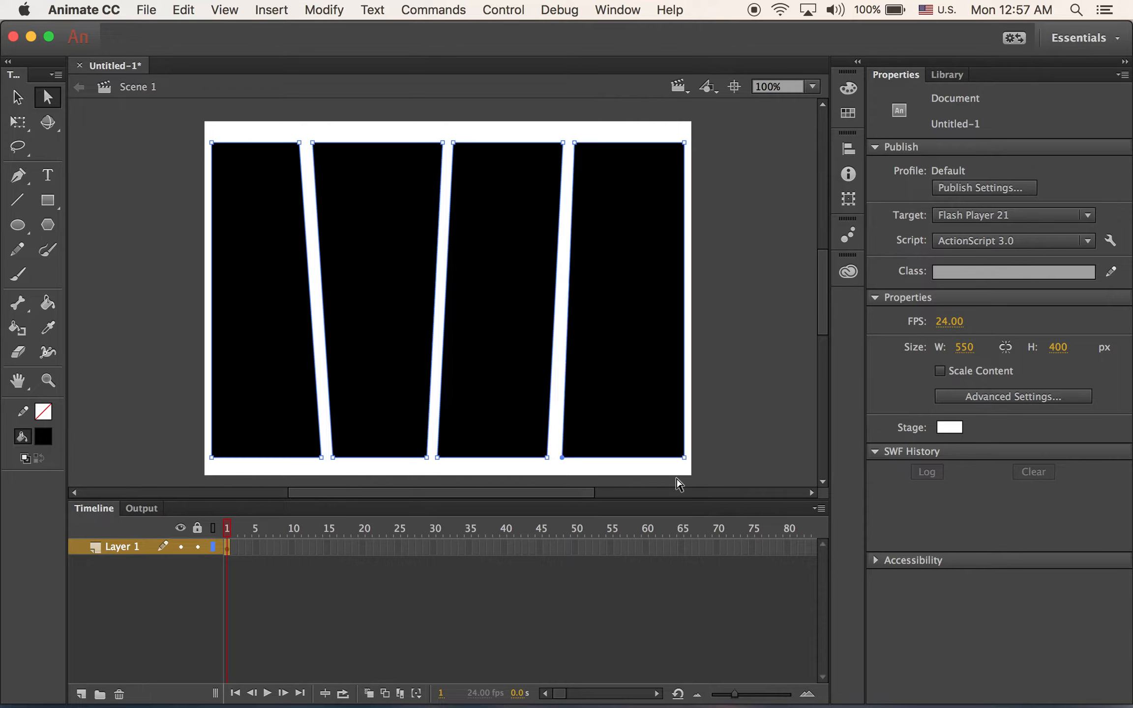
{"action": "key", "text": "Right"}
{"action": "key", "text": "Right"}
{"action": "key", "text": "Right"}
{"action": "key", "text": "Right"}
{"action": "key", "text": "Right"}
{"action": "key", "text": "Right"}
{"action": "key", "text": "Right"}
{"action": "key", "text": "Right"}
{"action": "key", "text": "Right"}
{"action": "key", "text": "Right"}
{"action": "key", "text": "Right"}
{"action": "key", "text": "Right"}
{"action": "key", "text": "Right"}
{"action": "key", "text": "Right"}
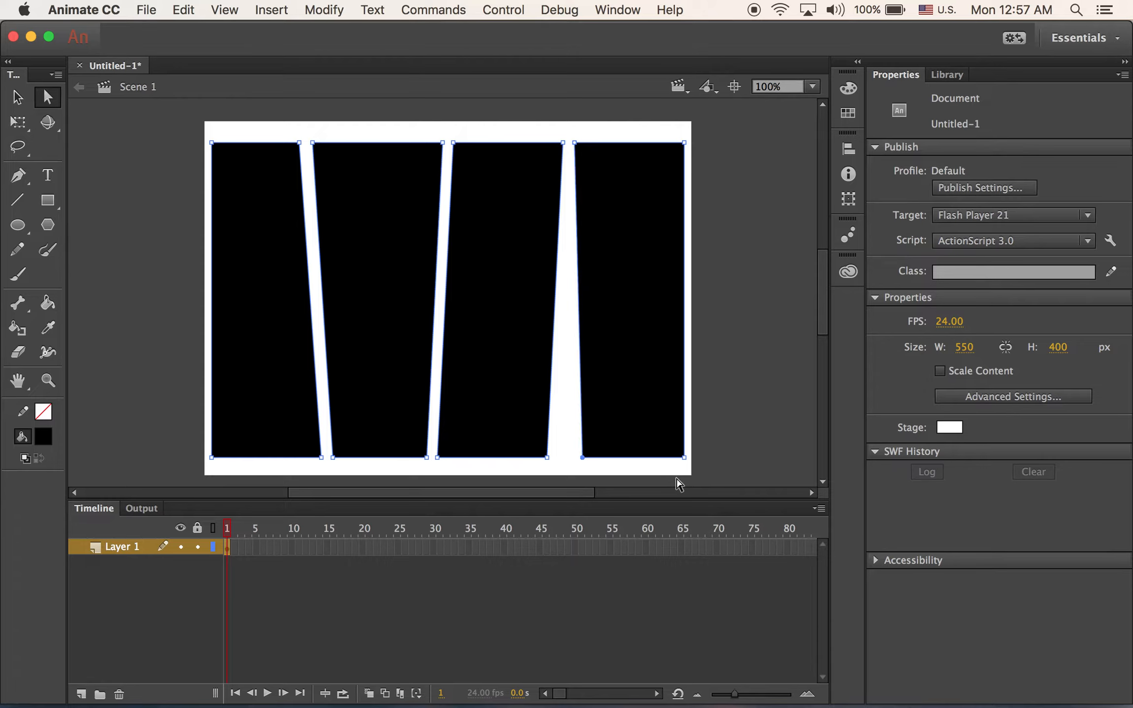
{"action": "key", "text": "Right"}
{"action": "key", "text": "Right"}
{"action": "key", "text": "Right"}
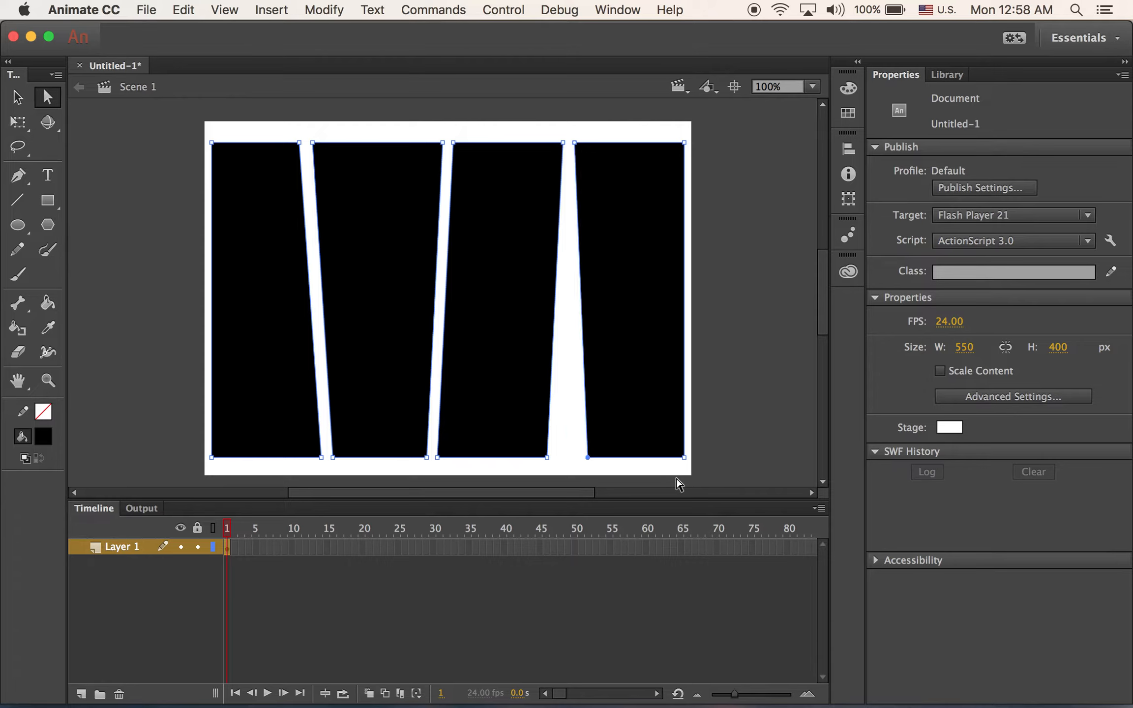
- Nudge the third panel's bottom-right corner point right until its edge runs parallel to the fourth panel's left edge
{"action": "left_click", "coordinate": [547, 458]}
{"action": "key", "text": "Right"}
{"action": "key", "text": "Right"}
{"action": "key", "text": "Right"}
{"action": "key", "text": "Right"}
{"action": "key", "text": "Right"}
{"action": "key", "text": "Right"}
{"action": "key", "text": "Right"}
{"action": "key", "text": "Right"}
{"action": "key", "text": "Right"}
{"action": "key", "text": "Right"}
{"action": "key", "text": "Right"}
{"action": "key", "text": "Right"}
{"action": "key", "text": "Right"}
{"action": "key", "text": "Right"}
{"action": "key", "text": "Right"}
{"action": "key", "text": "Right"}
{"action": "key", "text": "Right"}
{"action": "key", "text": "Right"}
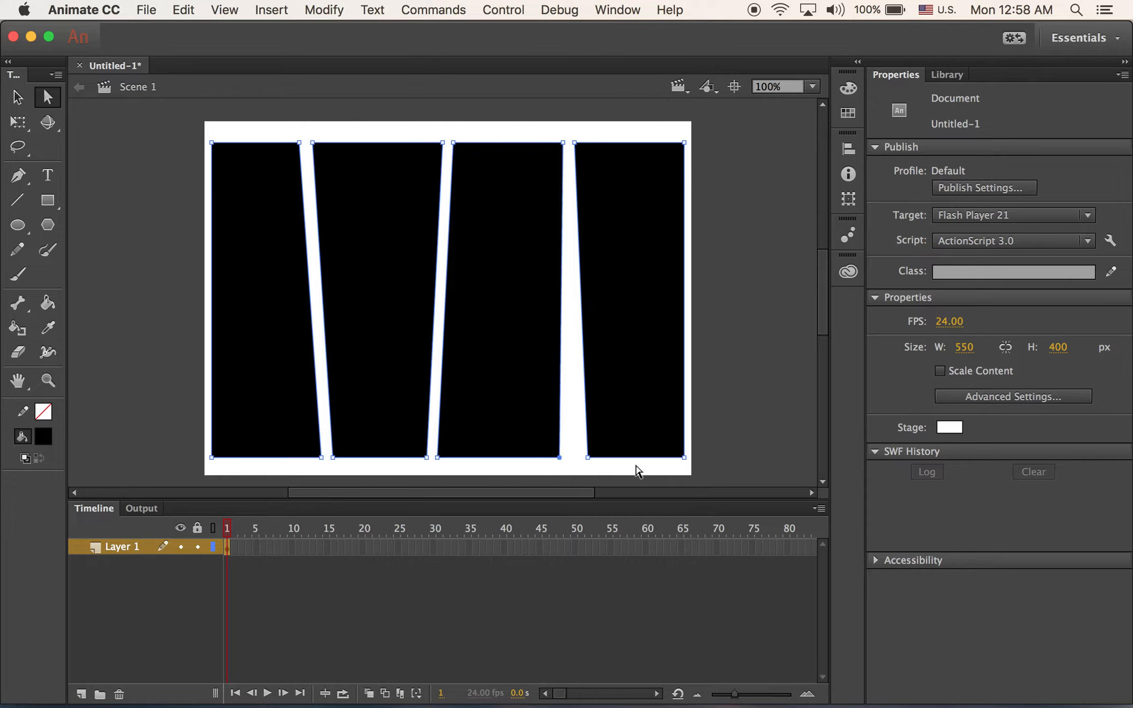
{"action": "key", "text": "Right"}
{"action": "key", "text": "Right"}
{"action": "key", "text": "Right"}
{"action": "key", "text": "Right"}
{"action": "key", "text": "Right"}
{"action": "key", "text": "Right"}
{"action": "key", "text": "Right"}
{"action": "key", "text": "Right"}
{"action": "key", "text": "Right"}
{"action": "key", "text": "Right"}
{"action": "key", "text": "Right"}
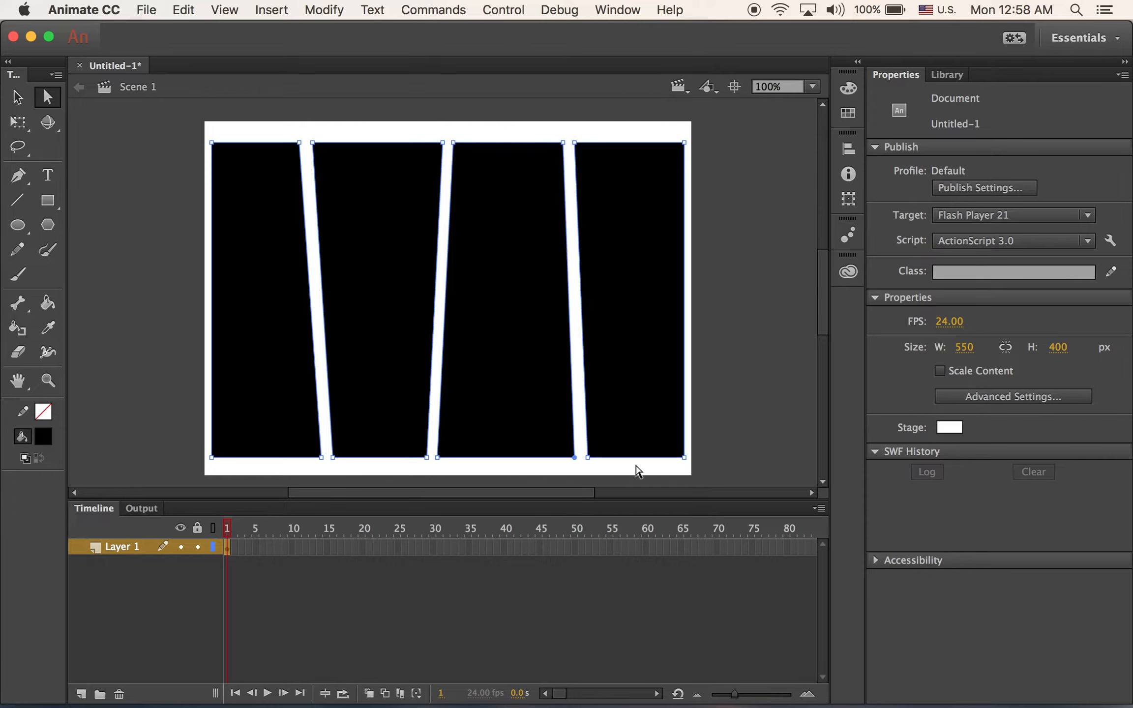
{"action": "key", "text": "Right"}
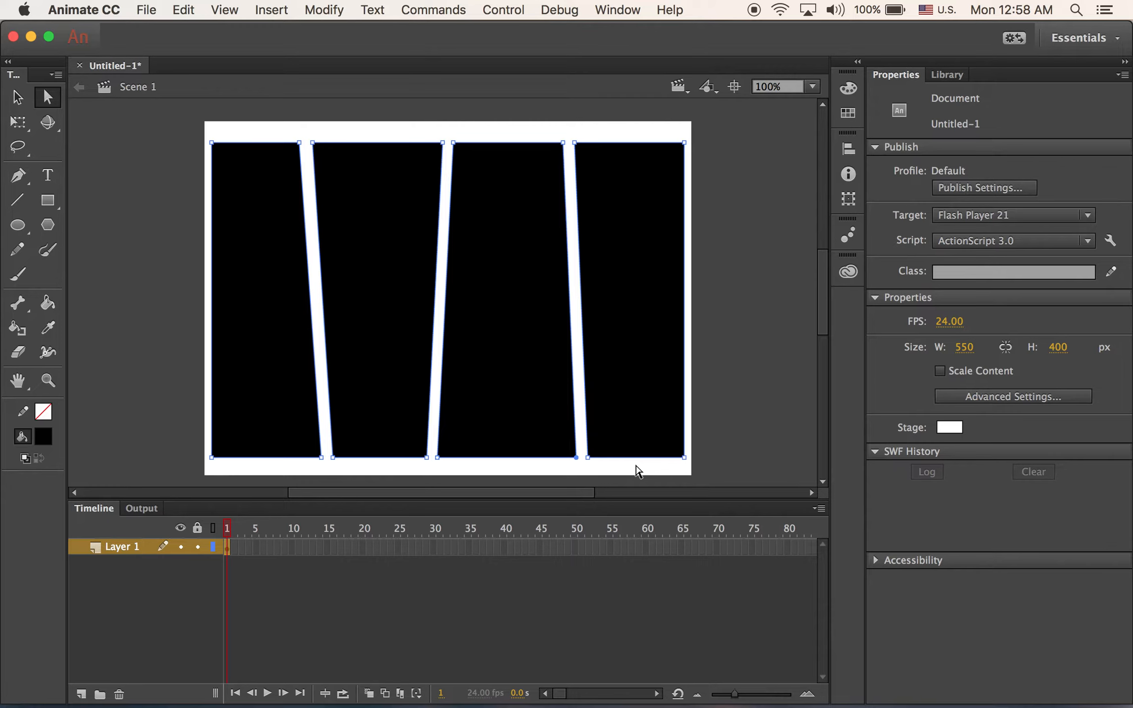
- Nudge the whole first panel 6 px right to narrow the gap beside the second panel
{"action": "left_click", "coordinate": [19, 98]}
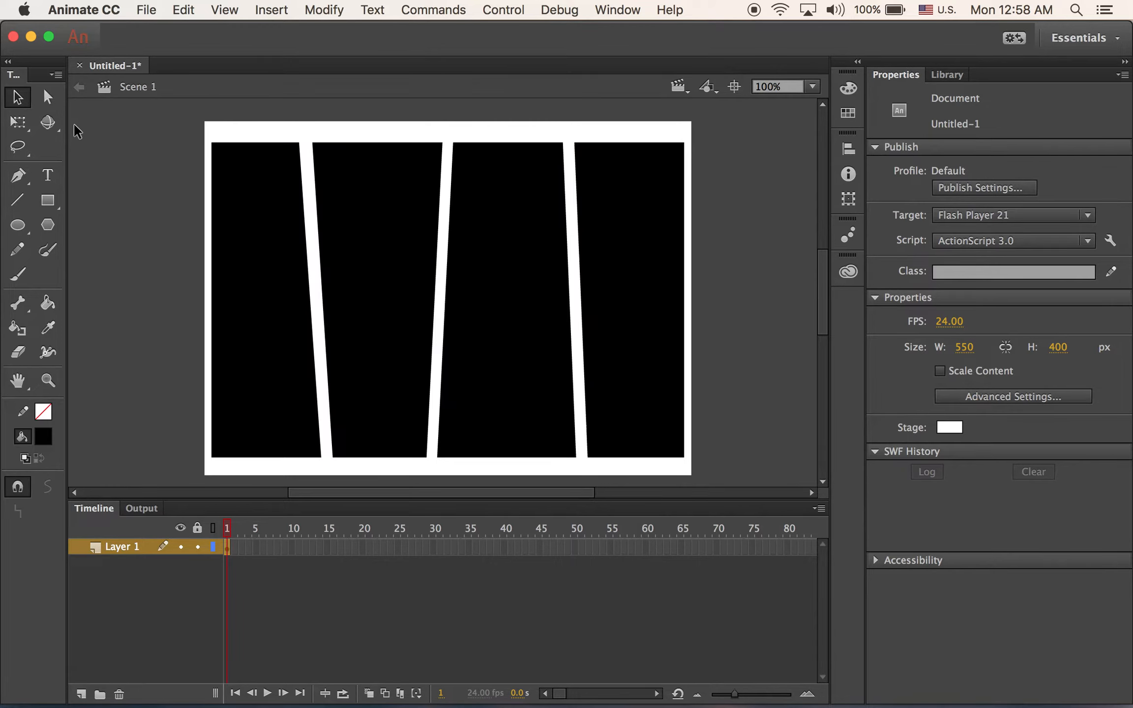
{"action": "left_click", "coordinate": [283, 256]}
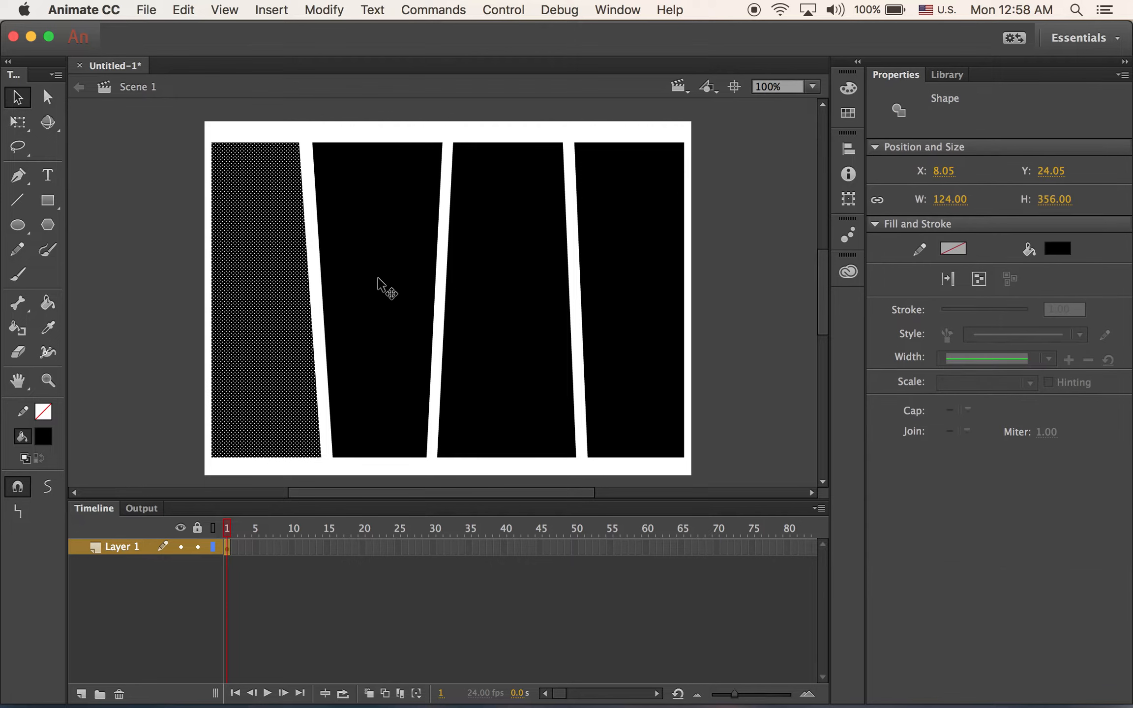
{"action": "key", "text": "Right"}
{"action": "key", "text": "Right"}
{"action": "key", "text": "Right"}
{"action": "key", "text": "Right"}
{"action": "key", "text": "Right"}
{"action": "key", "text": "Right"}
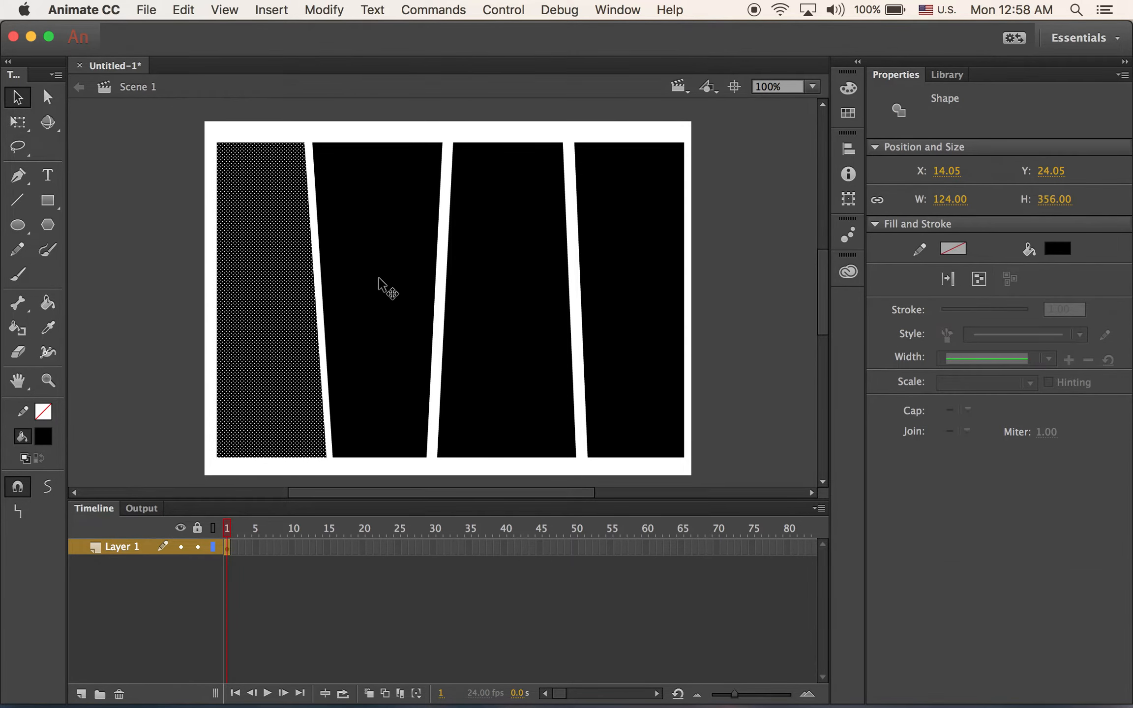
- Nudge the third panel 4 px left toward the second panel and the first panel 1 px right
{"action": "left_click", "coordinate": [505, 321]}
{"action": "key", "text": "Left"}
{"action": "key", "text": "Left"}
{"action": "key", "text": "Left"}
{"action": "key", "text": "Left"}
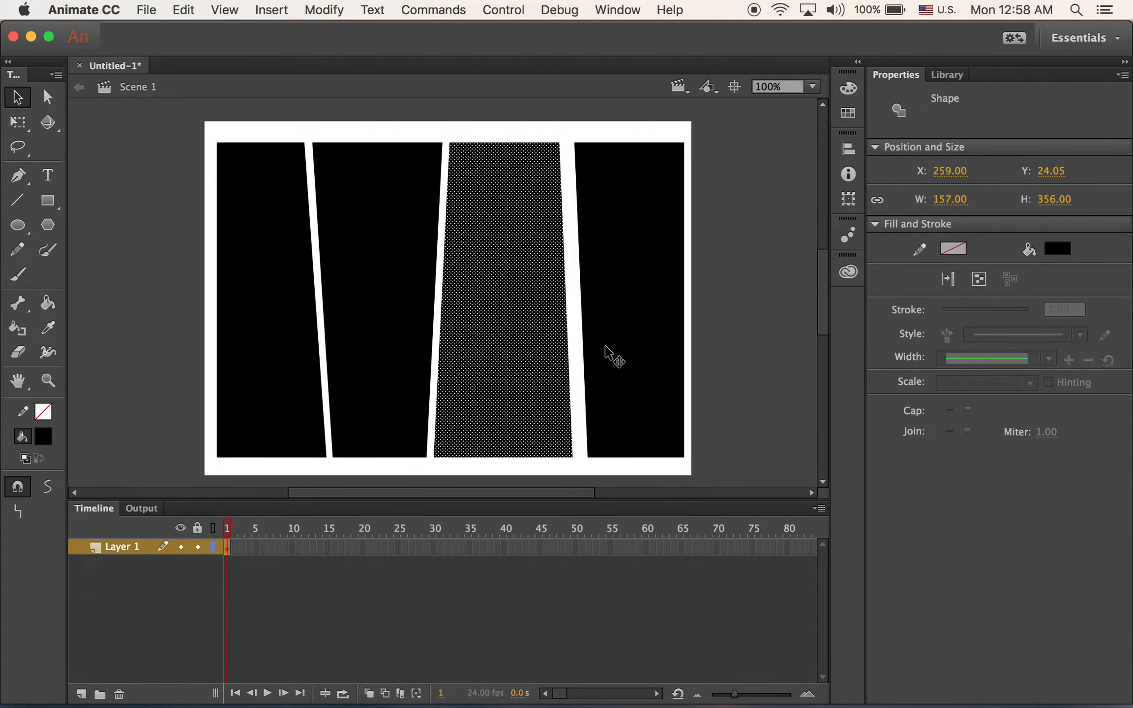
{"action": "left_click", "coordinate": [309, 326]}
{"action": "key", "text": "Right"}
- Nudge the fourth panel 12 px left to narrow the gap beside the third panel
{"action": "left_click", "coordinate": [648, 329]}
{"action": "key", "text": "Left"}
{"action": "key", "text": "Left"}
{"action": "key", "text": "Left"}
{"action": "key", "text": "Left"}
{"action": "key", "text": "Left"}
{"action": "key", "text": "Left"}
{"action": "key", "text": "Left"}
{"action": "key", "text": "Left"}
{"action": "key", "text": "Left"}
{"action": "key", "text": "Left"}
{"action": "key", "text": "Left"}
{"action": "key", "text": "Left"}
- Shift all four panels together 4 px right to center them on the stage, then deselect them
{"action": "left_click_drag", "start_coordinate": [176, 122], "coordinate": [707, 471]}
{"action": "key", "text": "Right"}
{"action": "key", "text": "Right"}
{"action": "key", "text": "Right"}
{"action": "key", "text": "Right"}
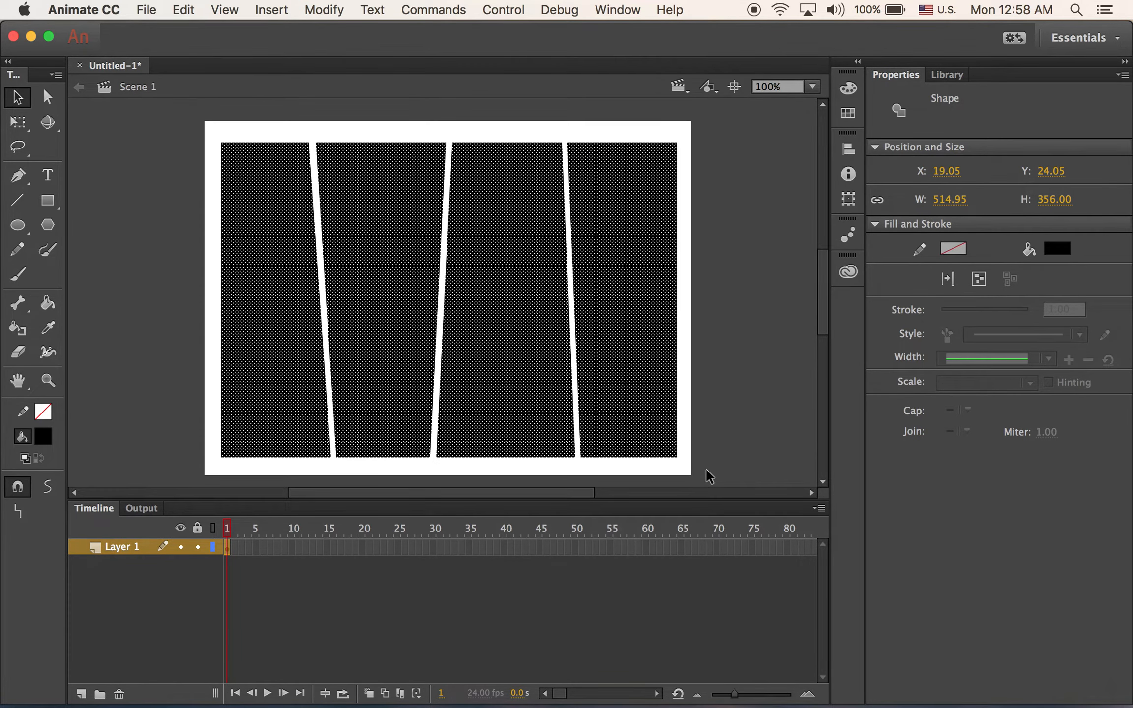
{"action": "left_click", "coordinate": [761, 357]}
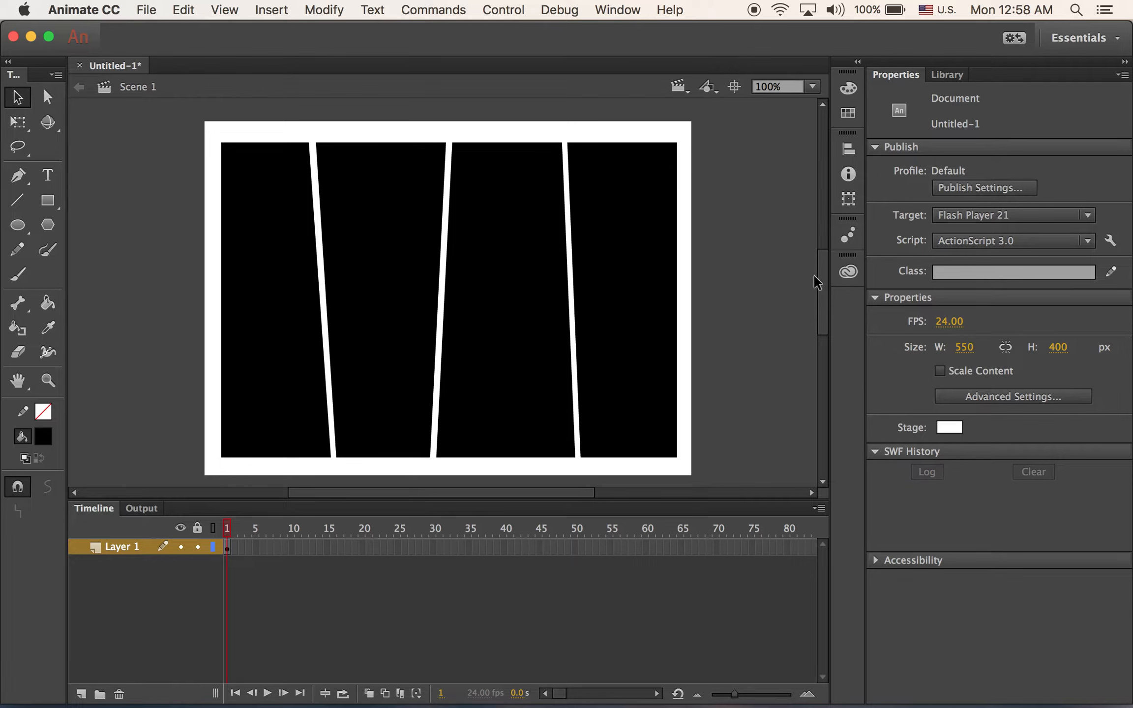
- Remove the first panel from the stage and create a new movie clip symbol named mask1
{"action": "left_click", "coordinate": [235, 241]}
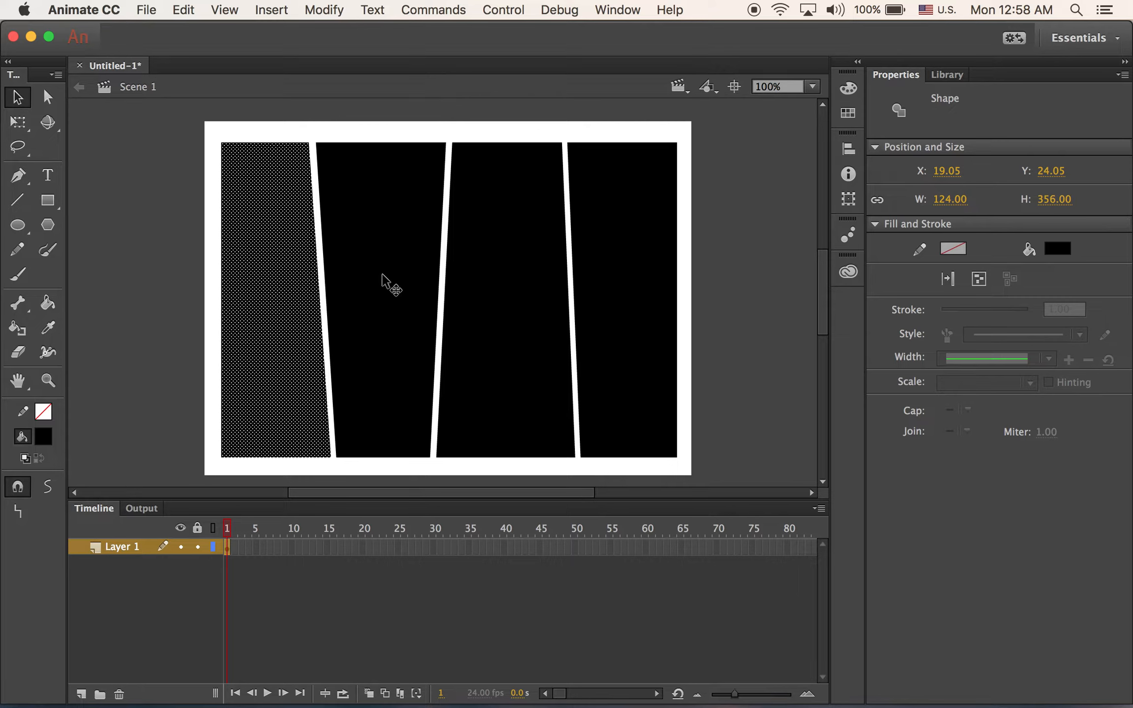
{"action": "key", "text": "Delete"}
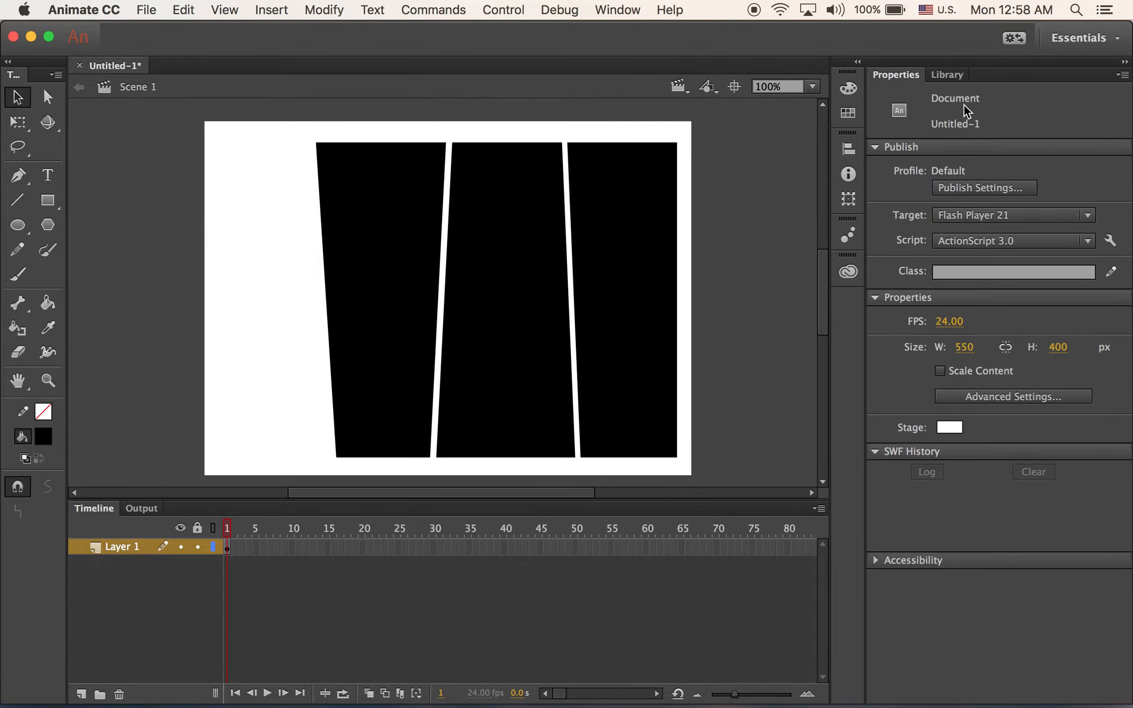
{"action": "left_click", "coordinate": [948, 75]}
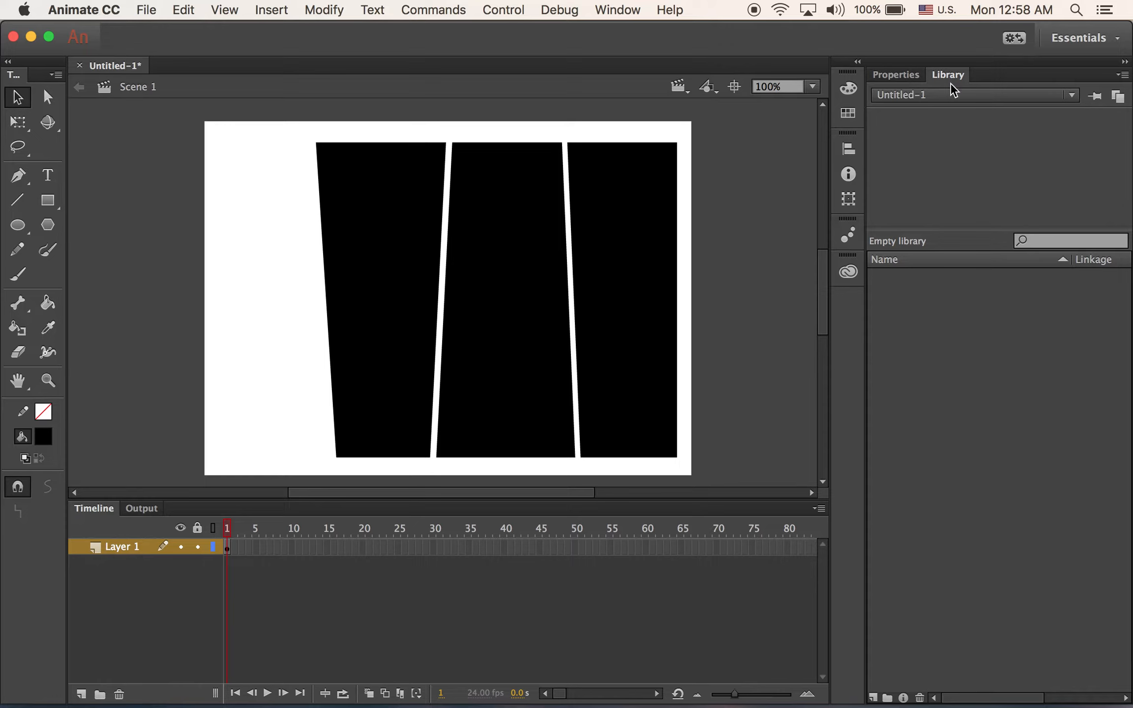
{"action": "left_click", "coordinate": [874, 698]}
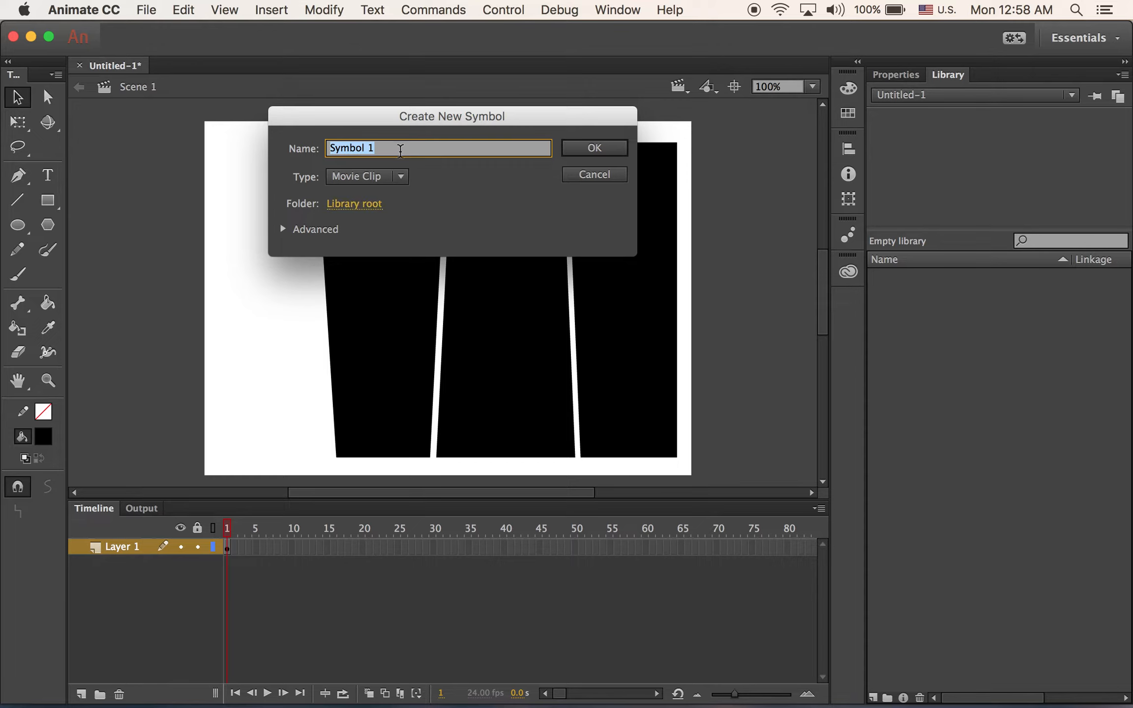
{"action": "type", "text": "mask1"}
{"action": "left_click", "coordinate": [610, 148]}
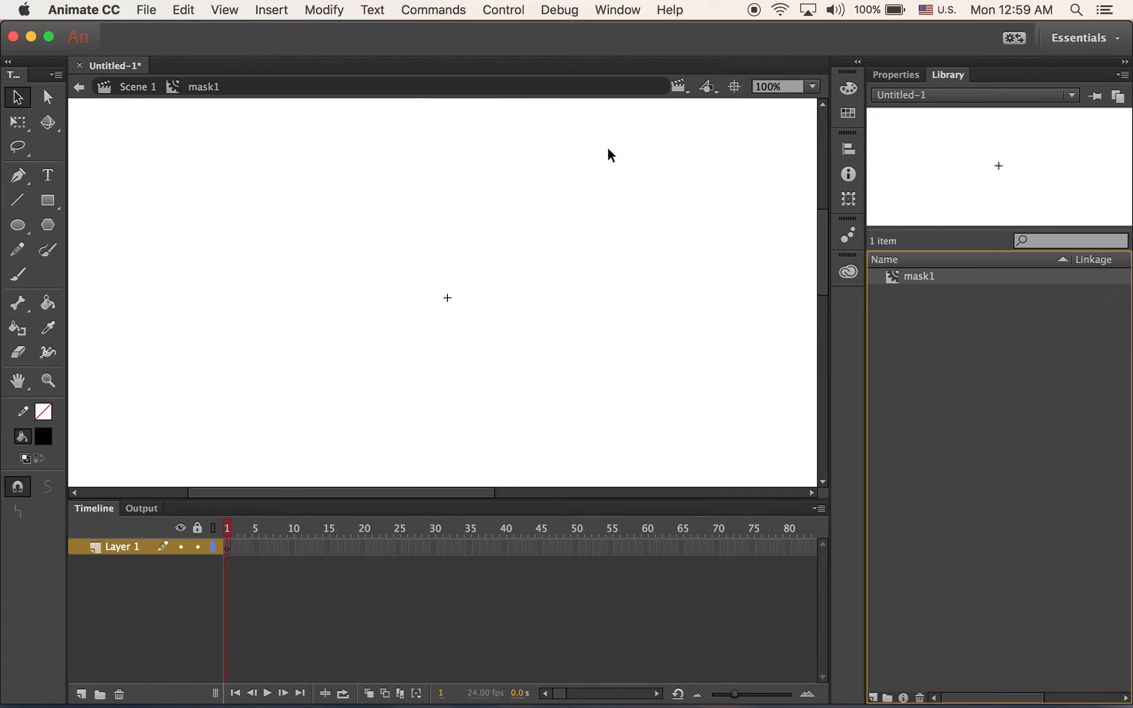
- Import the photo IMG_4795.JPG from the ArtDept folder on the Desktop into the library
{"action": "left_click_drag", "start_coordinate": [489, 393], "coordinate": [227, 245]}
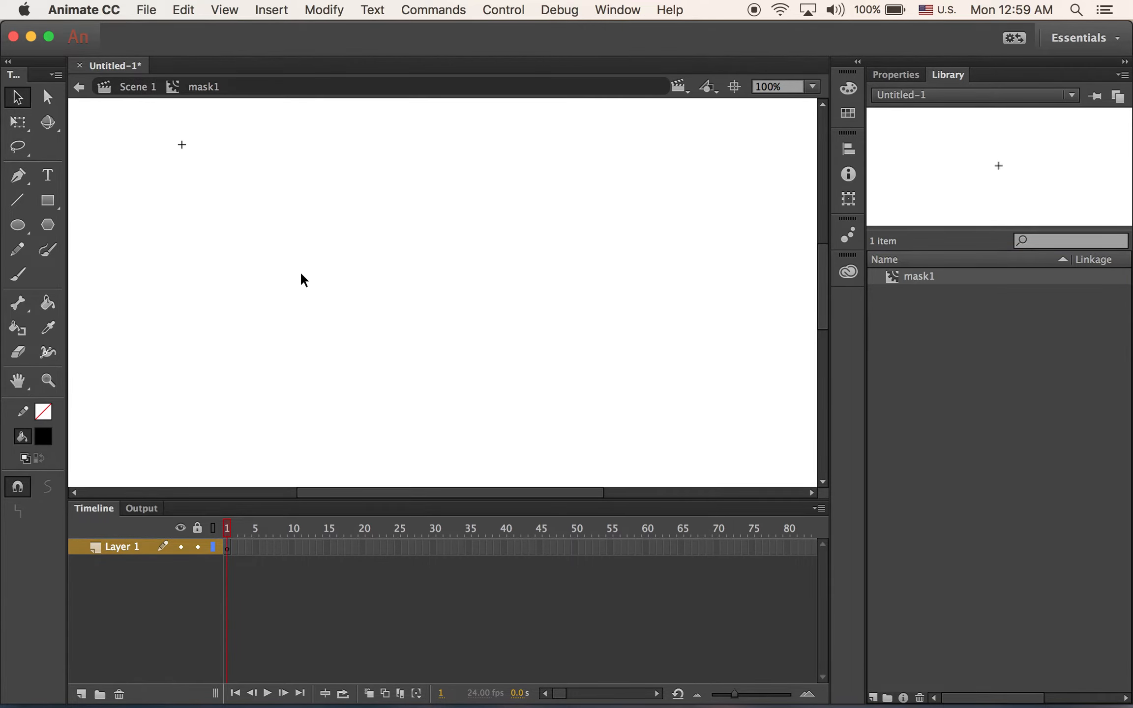
{"action": "left_click", "coordinate": [146, 8]}
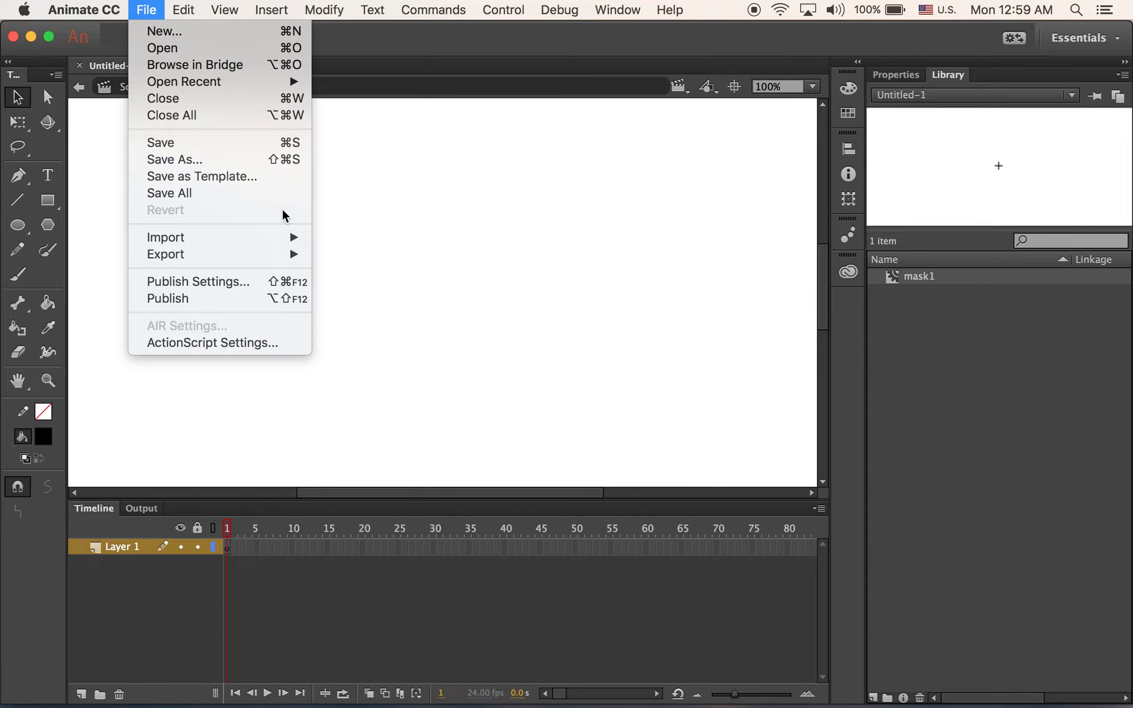
{"action": "mouse_move", "coordinate": [272, 236]}
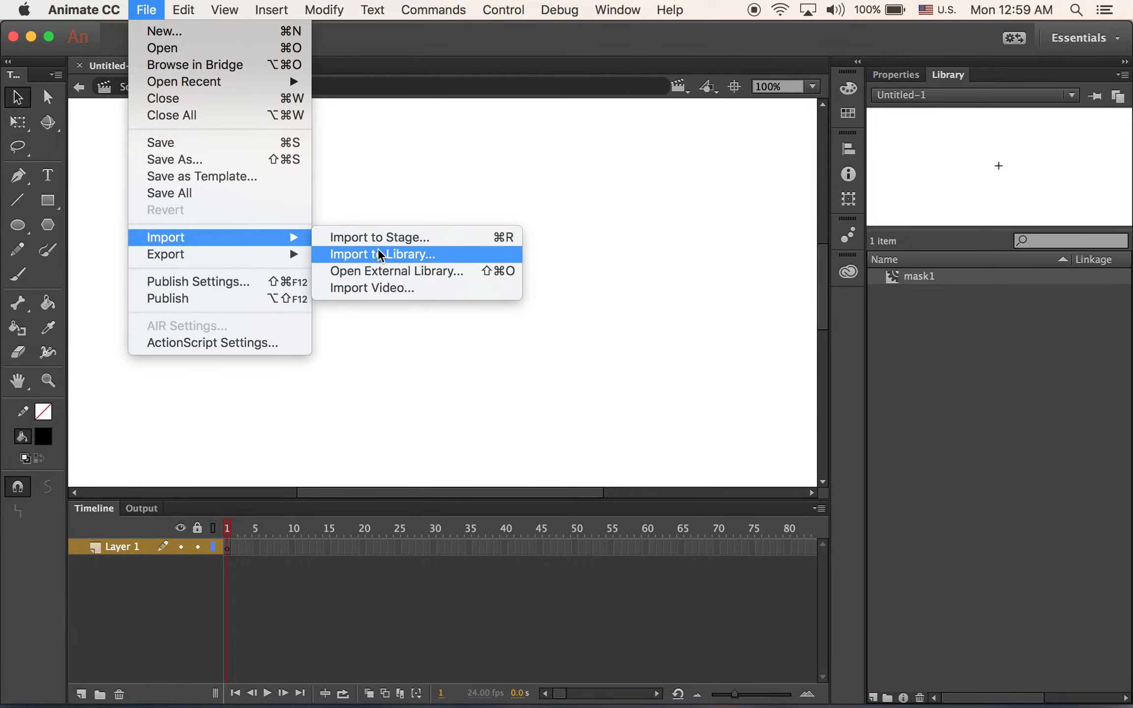
{"action": "left_click", "coordinate": [467, 259]}
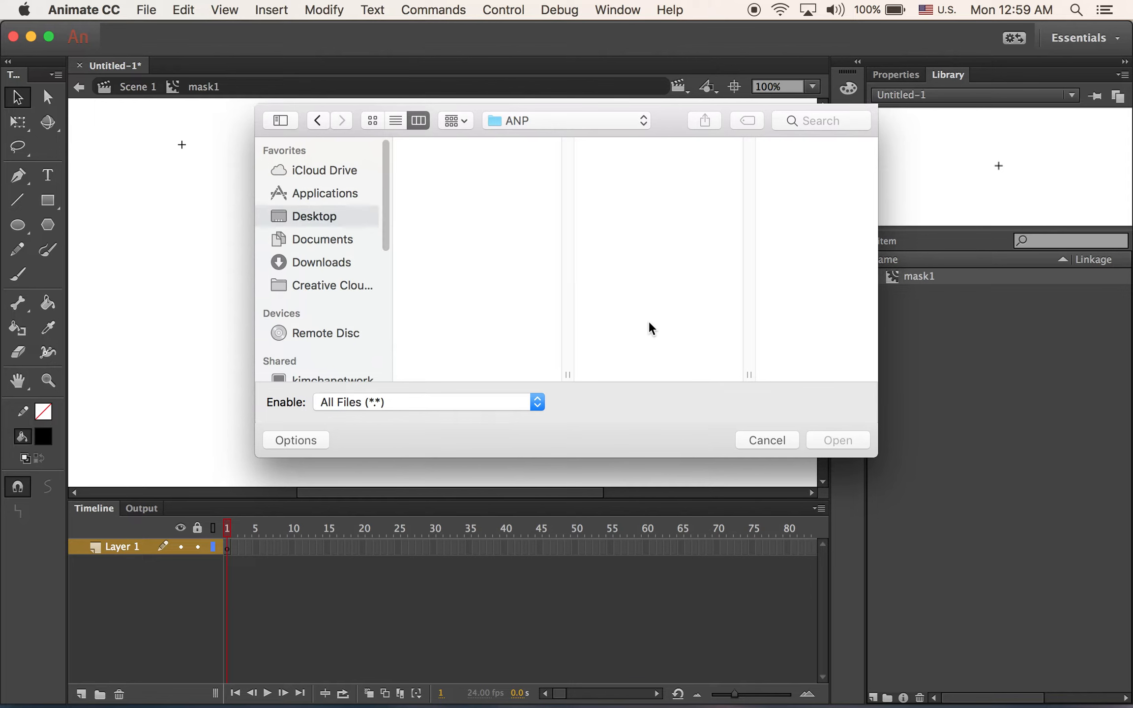
{"action": "left_click", "coordinate": [309, 221]}
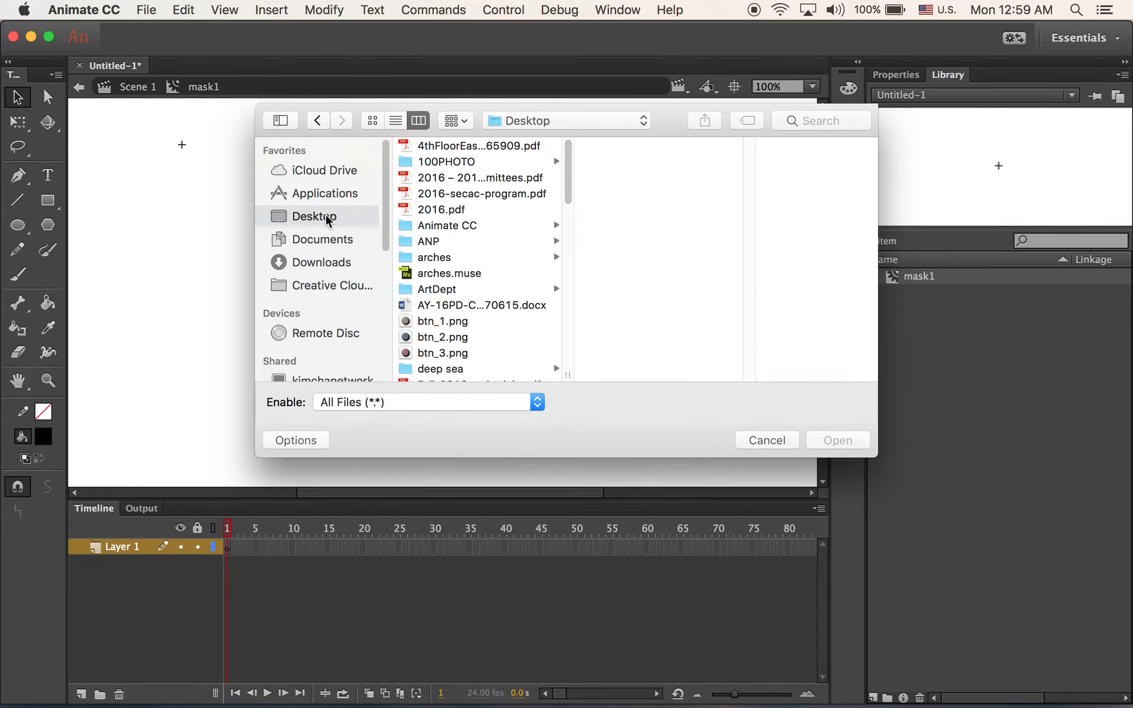
{"action": "left_click", "coordinate": [450, 290]}
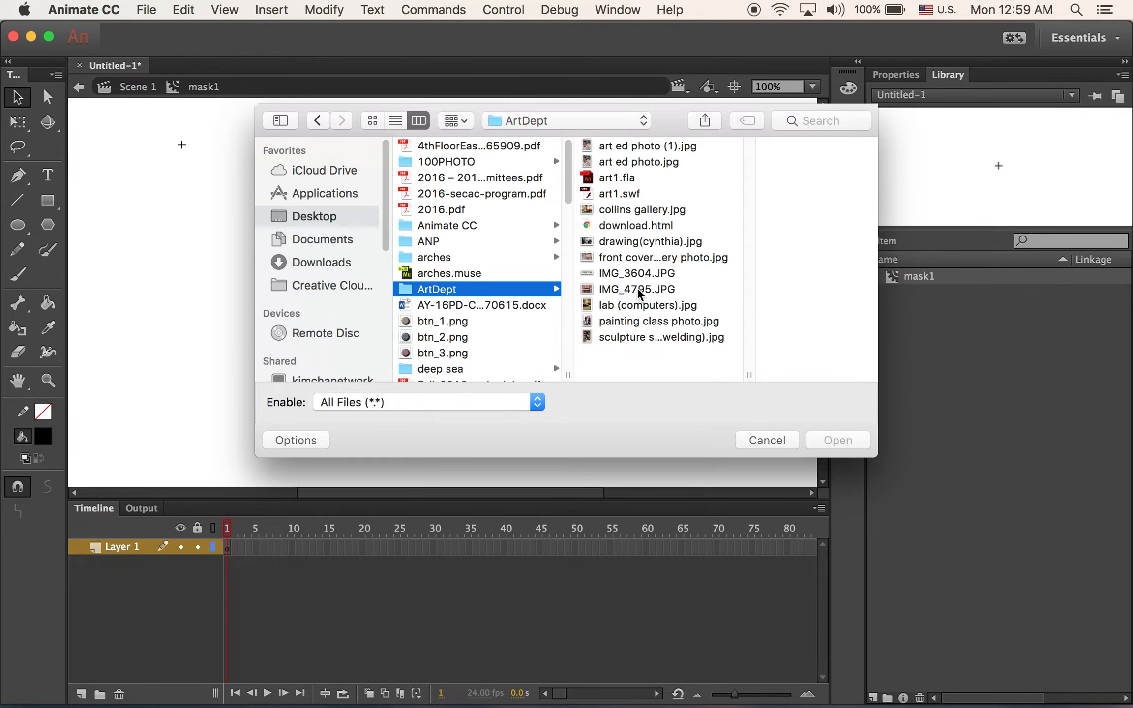
{"action": "left_click", "coordinate": [640, 290]}
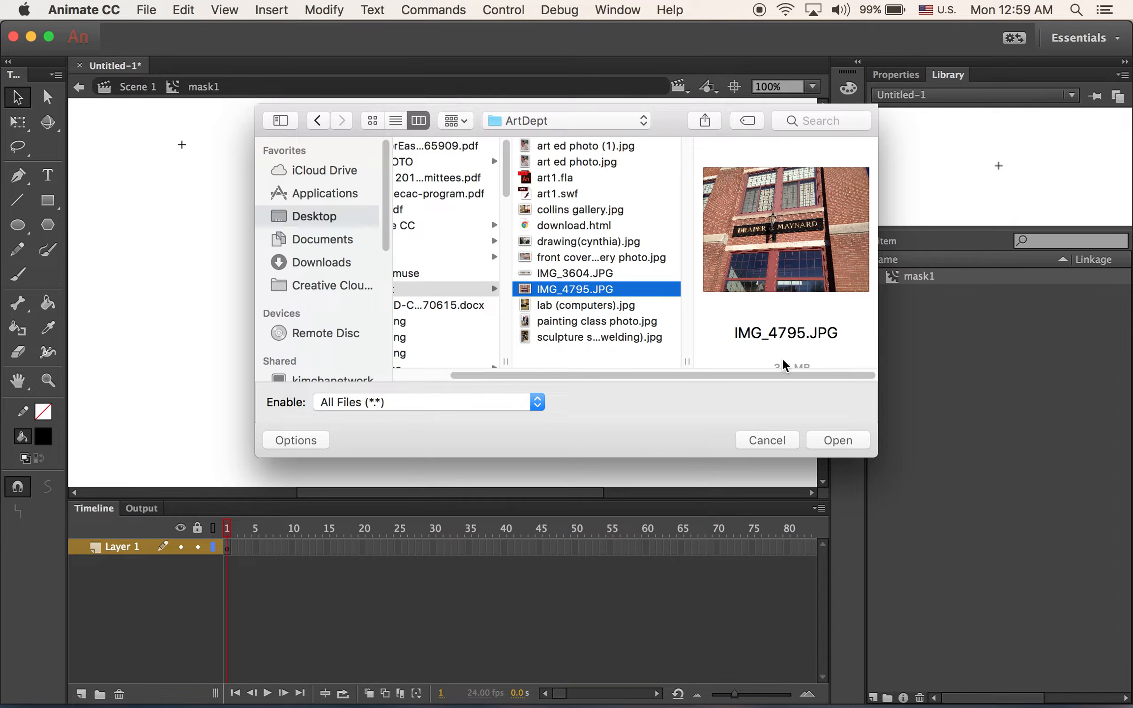
{"action": "left_click", "coordinate": [844, 443]}
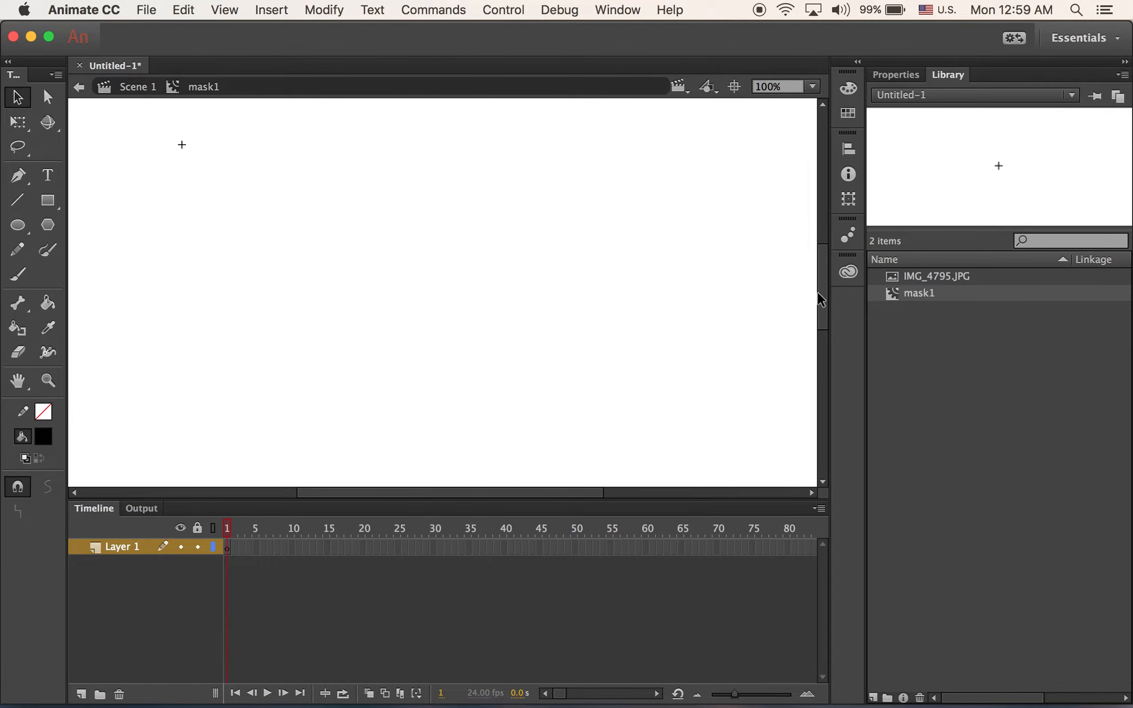
{"action": "left_click", "coordinate": [899, 276]}
{"action": "left_click_drag", "start_coordinate": [443, 275], "coordinate": [425, 273]}
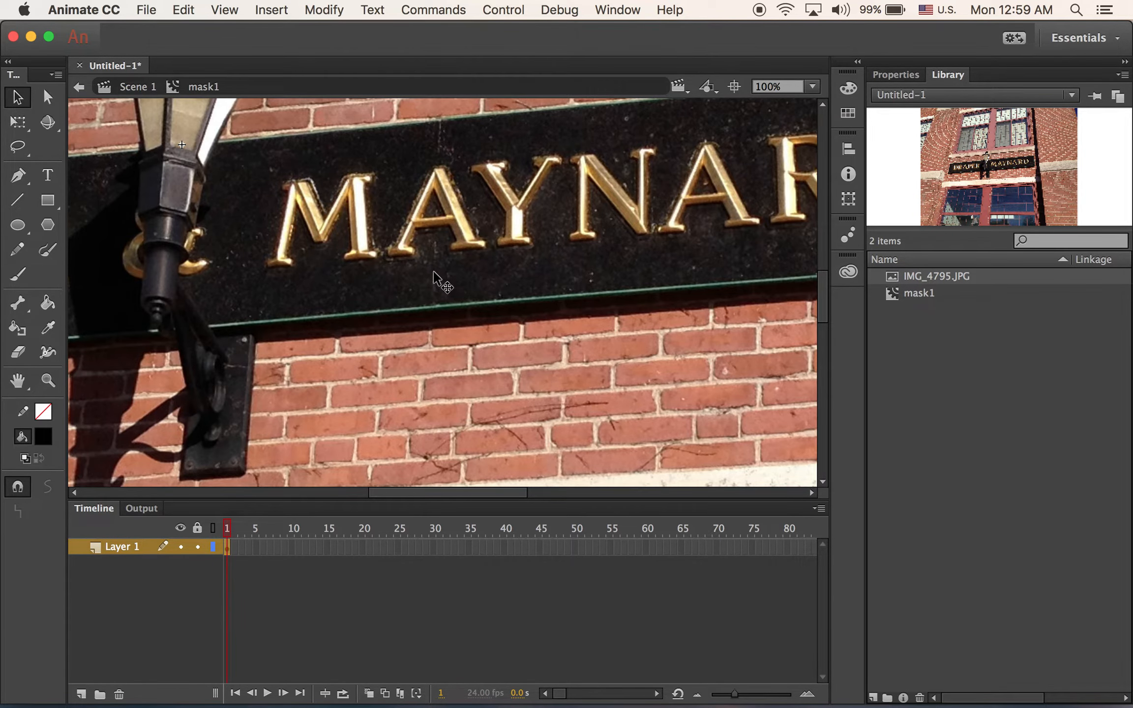
{"action": "key", "text": "super+z"}
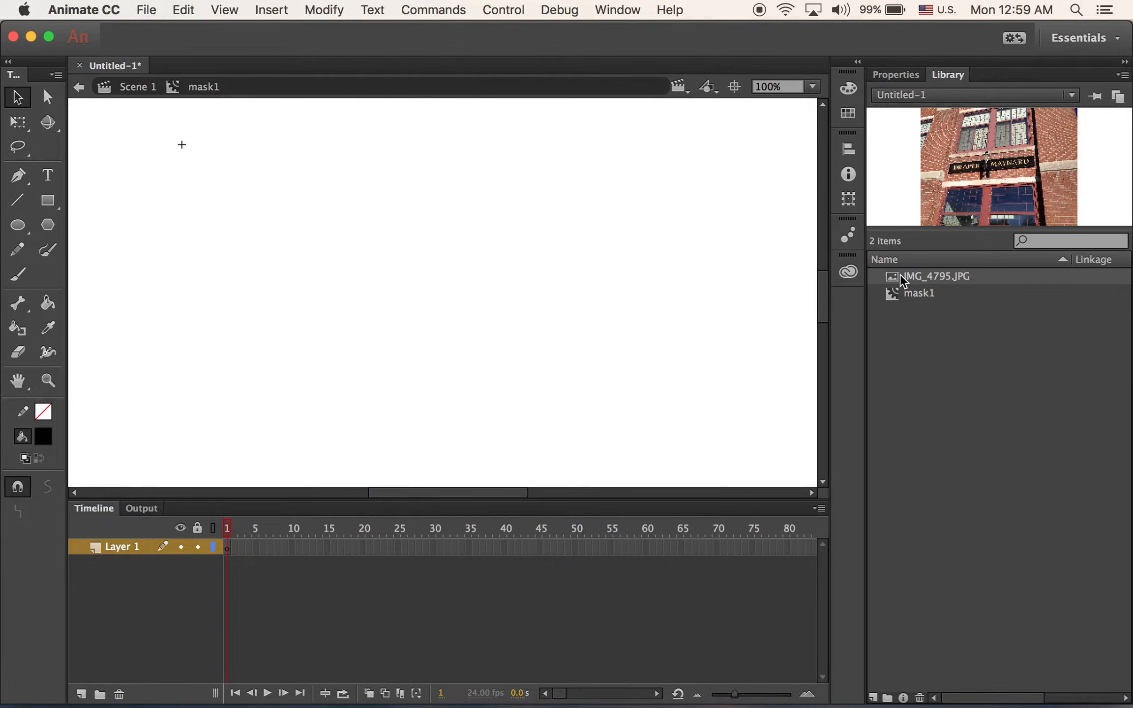
- Place IMG_4795.JPG from the library inside the mask1 symbol and scale it to 50%
{"action": "left_click_drag", "start_coordinate": [894, 276], "coordinate": [438, 252]}
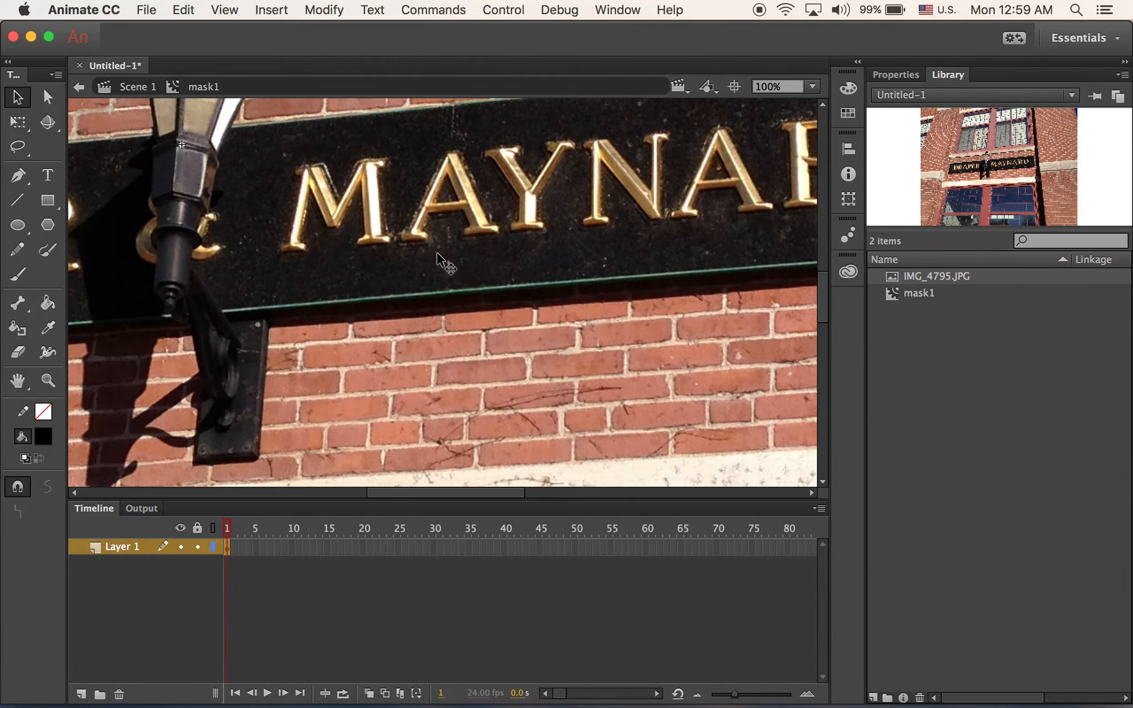
{"action": "left_click", "coordinate": [846, 201]}
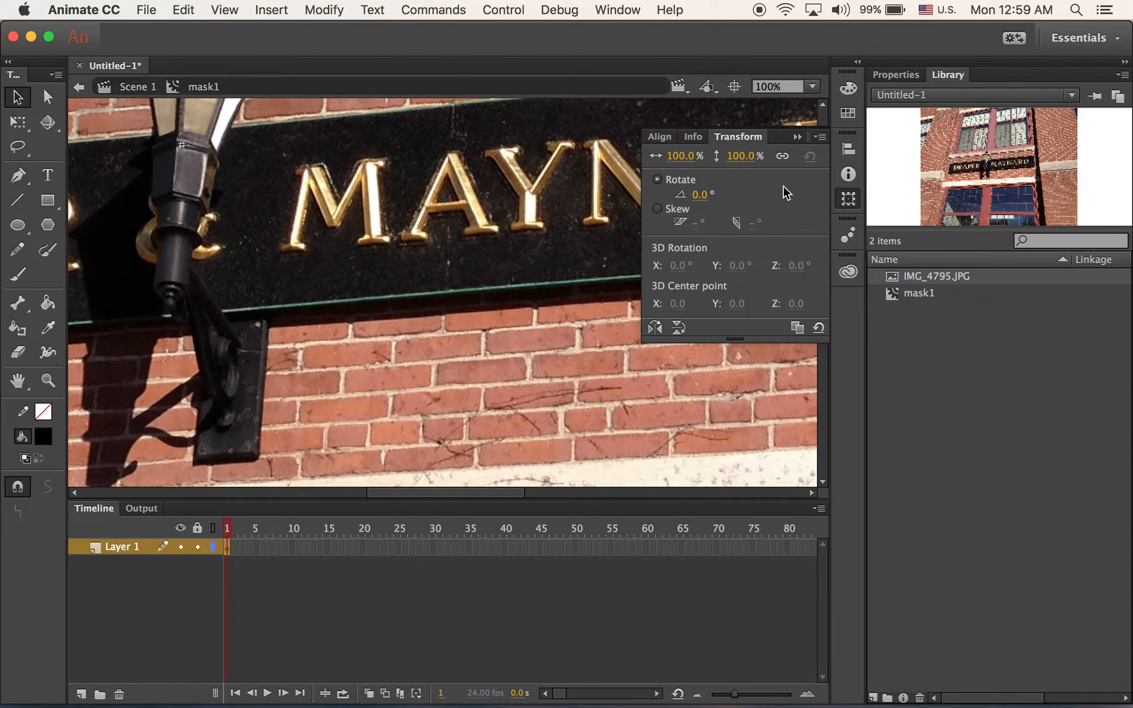
{"action": "left_click", "coordinate": [684, 160]}
{"action": "type", "text": "50"}
{"action": "key", "text": "Return"}
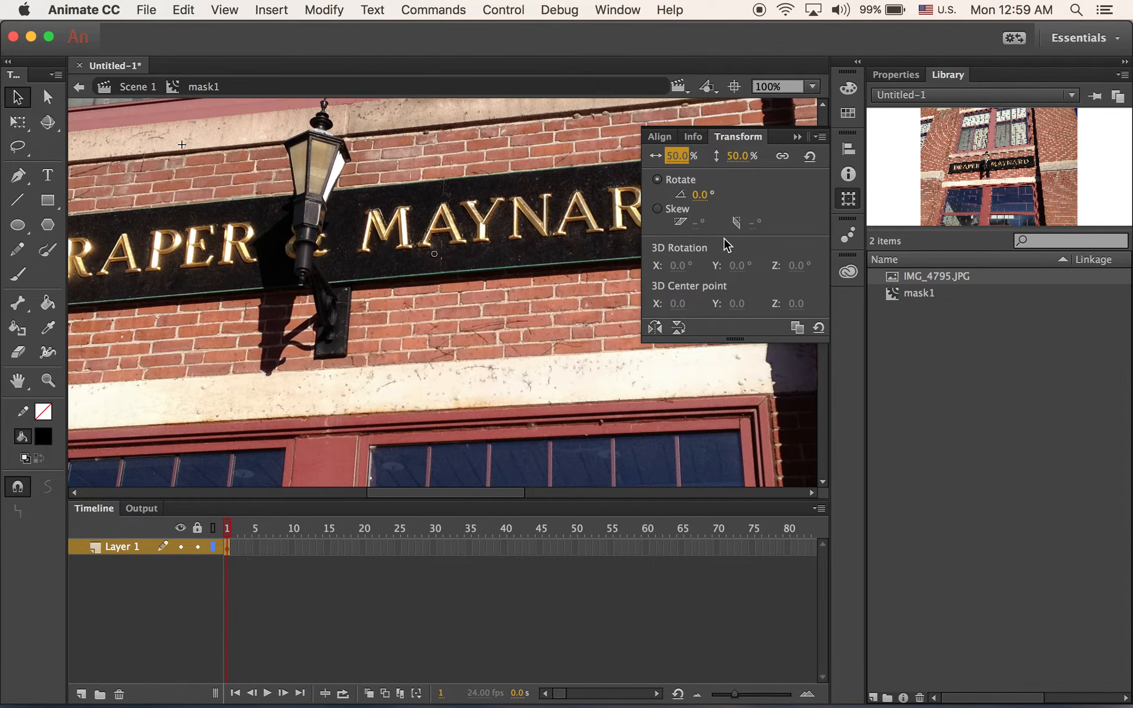
{"action": "left_click", "coordinate": [797, 137]}
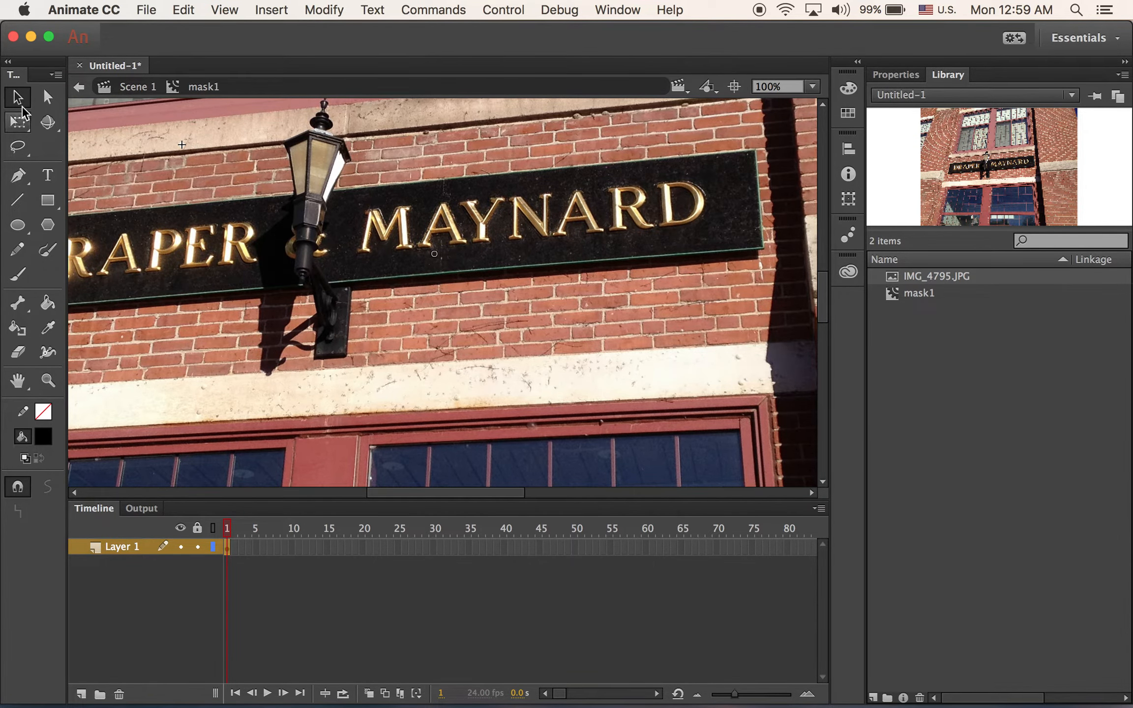
- Reposition the photo inside mask1 so the start of the DRAPER sign sits below and to the right of the registration point
{"action": "left_click_drag", "start_coordinate": [271, 224], "coordinate": [569, 361]}
{"action": "left_click_drag", "start_coordinate": [411, 285], "coordinate": [465, 197]}
{"action": "left_click_drag", "start_coordinate": [411, 244], "coordinate": [409, 215]}
{"action": "left_click_drag", "start_coordinate": [426, 320], "coordinate": [424, 280]}
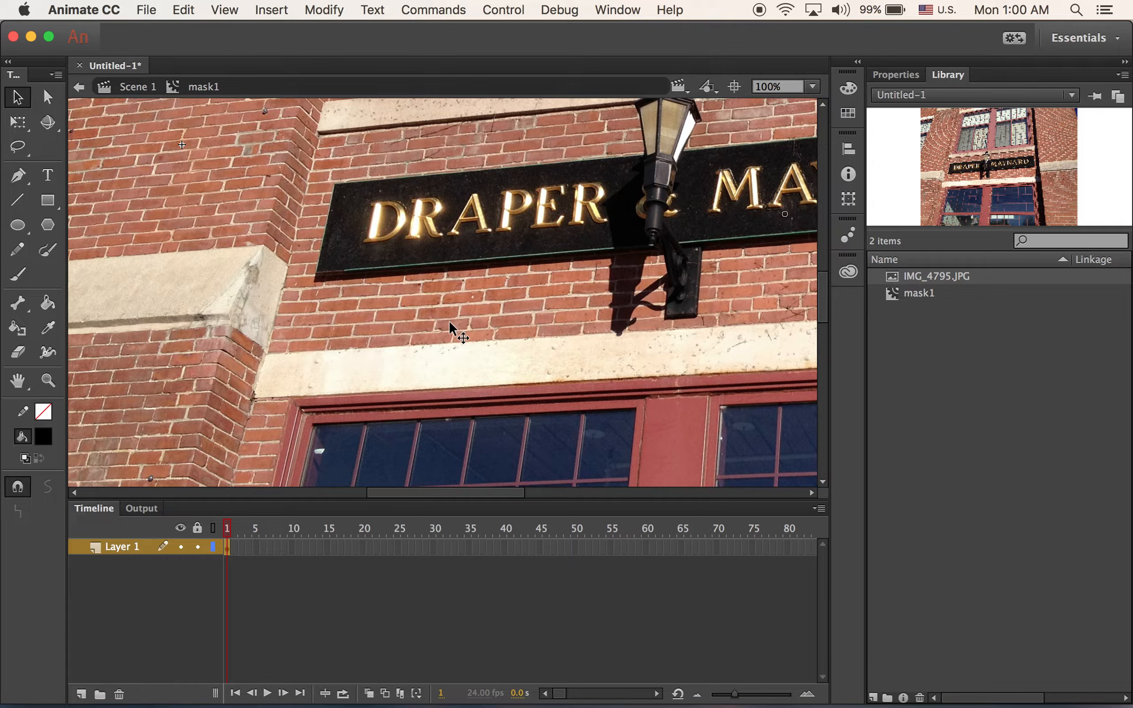
- Rename the photo's layer img and add a new layer above it
{"action": "double_click", "coordinate": [122, 547]}
{"action": "type", "text": "im"}
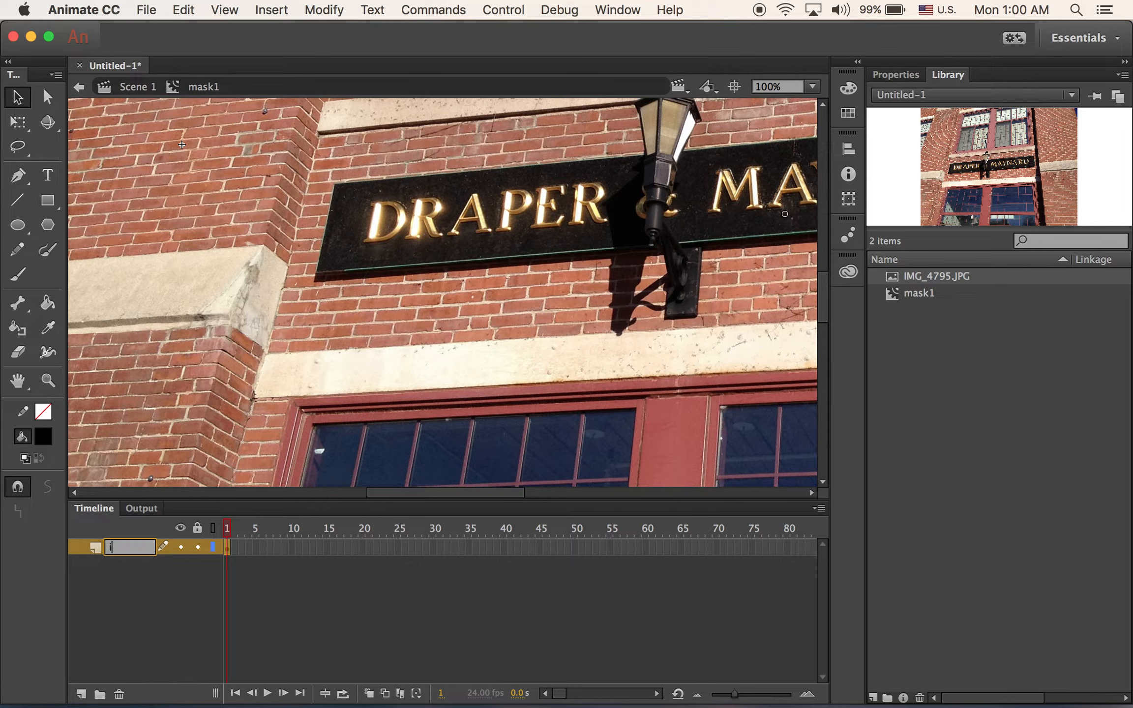
{"action": "type", "text": "g"}
{"action": "key", "text": "Return"}
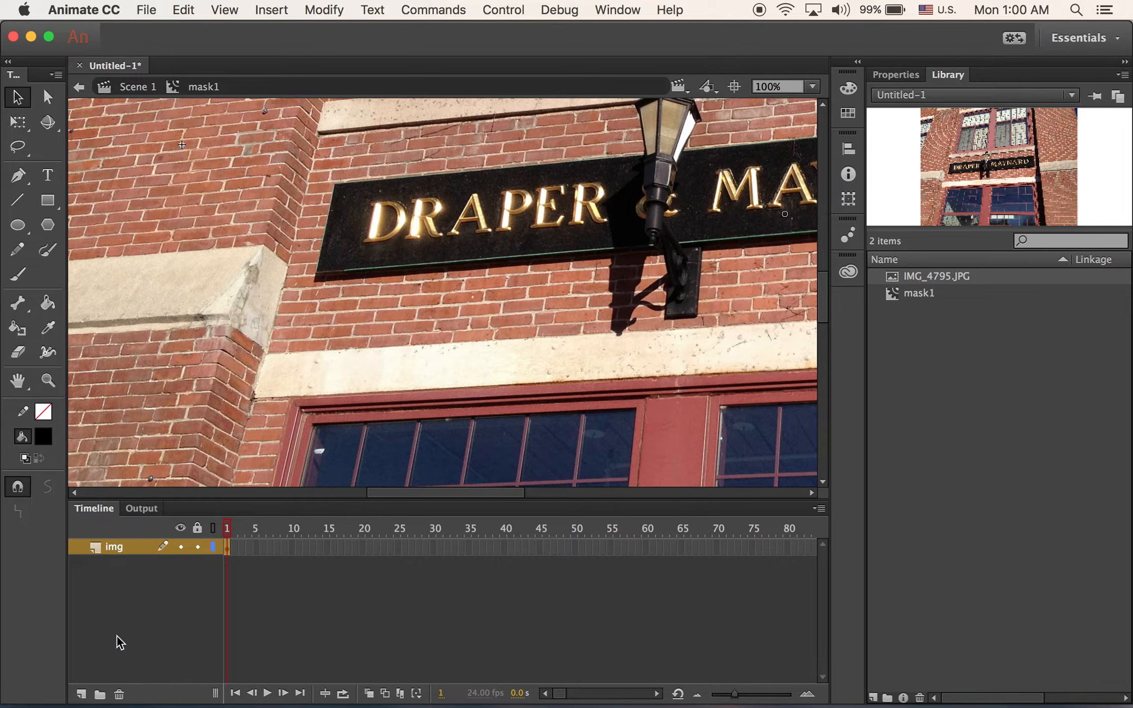
{"action": "left_click", "coordinate": [81, 694]}
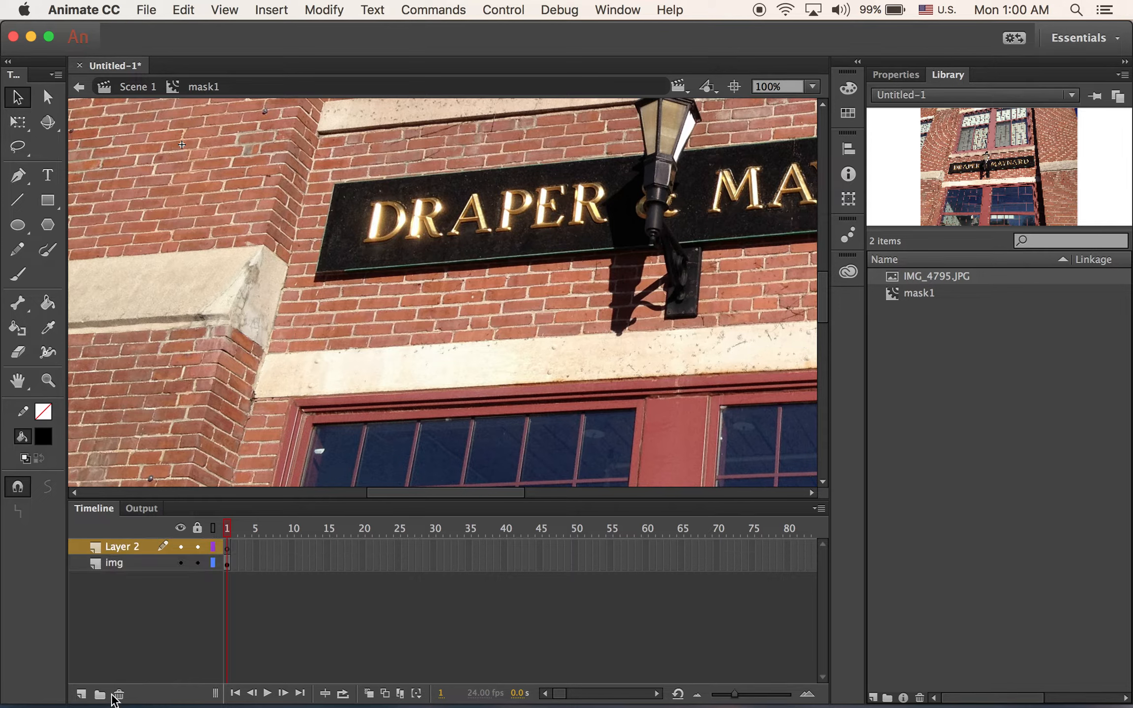
- Rename the new layer shape and paste the copied black panel shape onto it
{"action": "double_click", "coordinate": [123, 547]}
{"action": "type", "text": "shape"}
{"action": "key", "text": "Return"}
{"action": "key", "text": "super+v"}
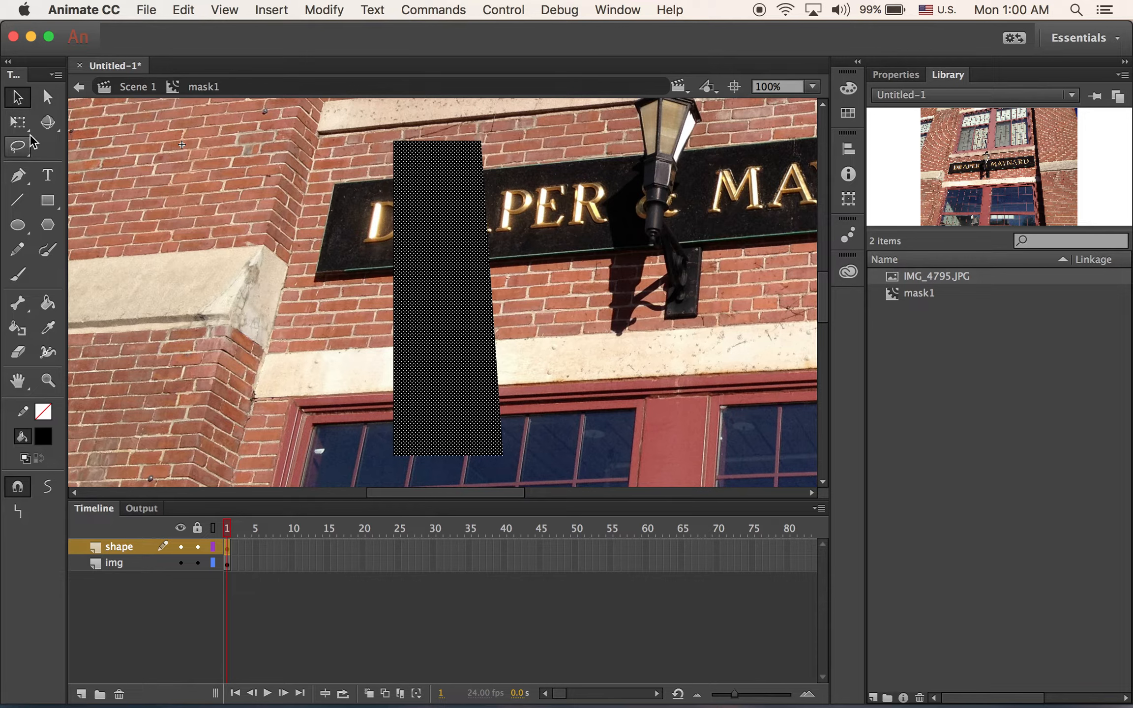
- Position the black panel shape at X 0, Y 0 so its corner meets the registration point
{"action": "left_click", "coordinate": [570, 201]}
{"action": "left_click", "coordinate": [439, 249]}
{"action": "left_click", "coordinate": [951, 171]}
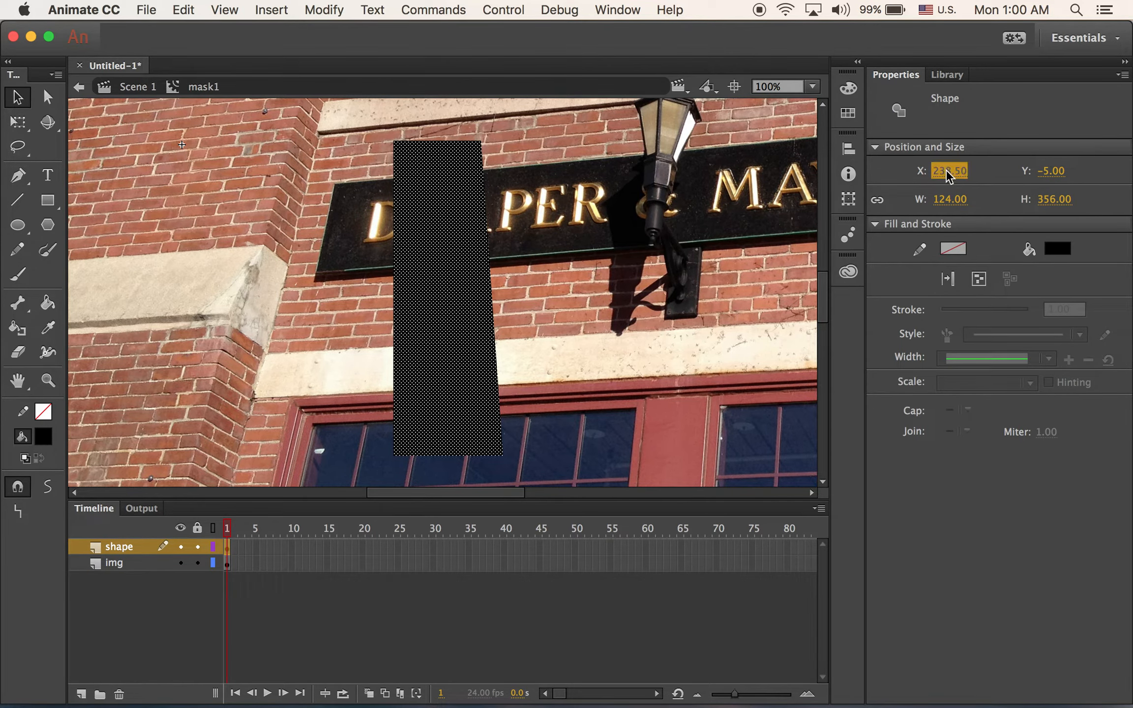
{"action": "type", "text": "0"}
{"action": "key", "text": "Tab"}
{"action": "type", "text": "0"}
{"action": "key", "text": "Return"}
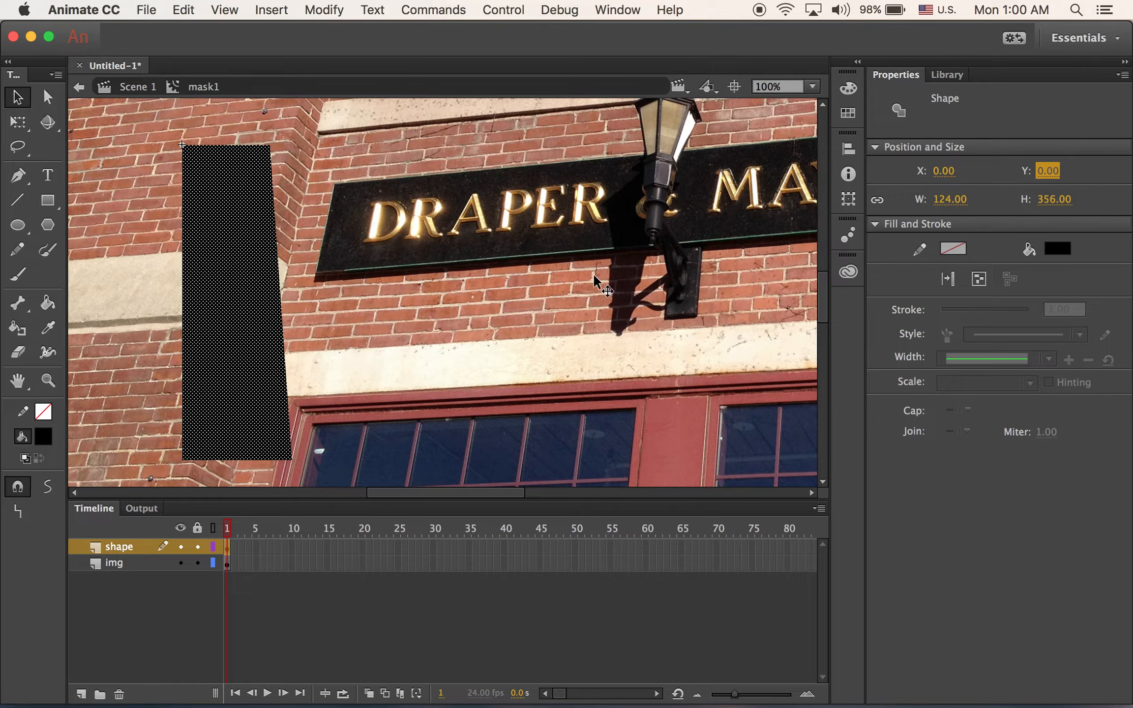
{"action": "left_click", "coordinate": [19, 98]}
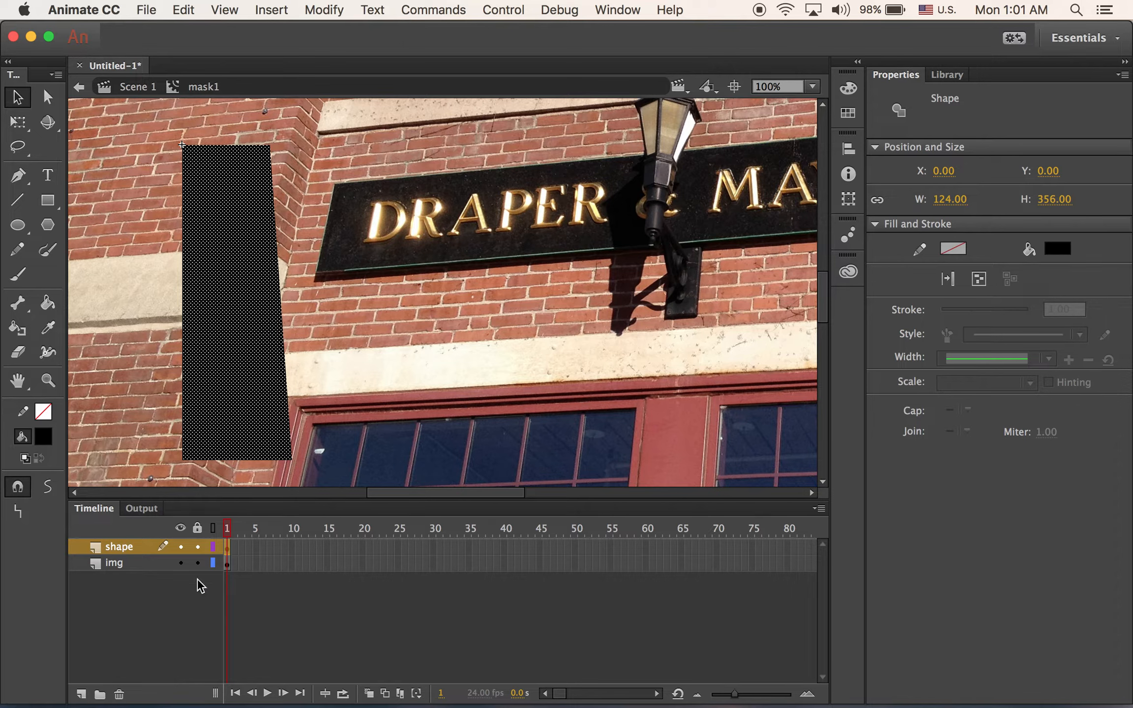
- Create a motion tween for the photo on the img layer and stretch its span to about frame 151
{"action": "left_click", "coordinate": [226, 563]}
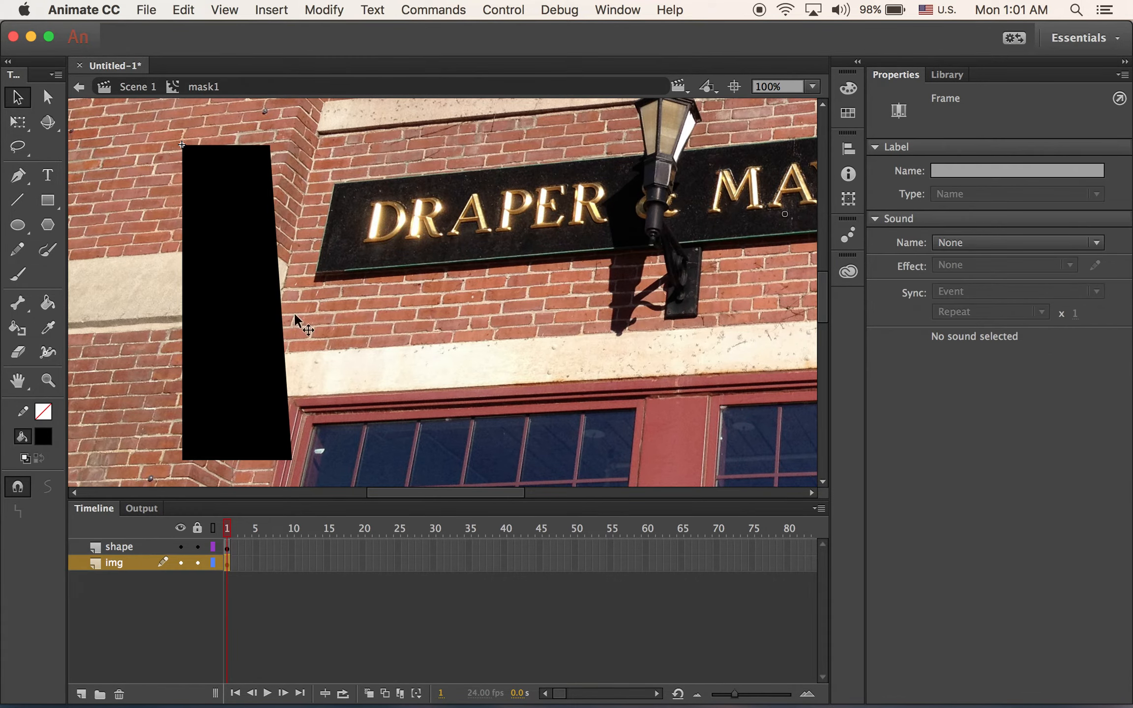
{"action": "left_click", "coordinate": [270, 10]}
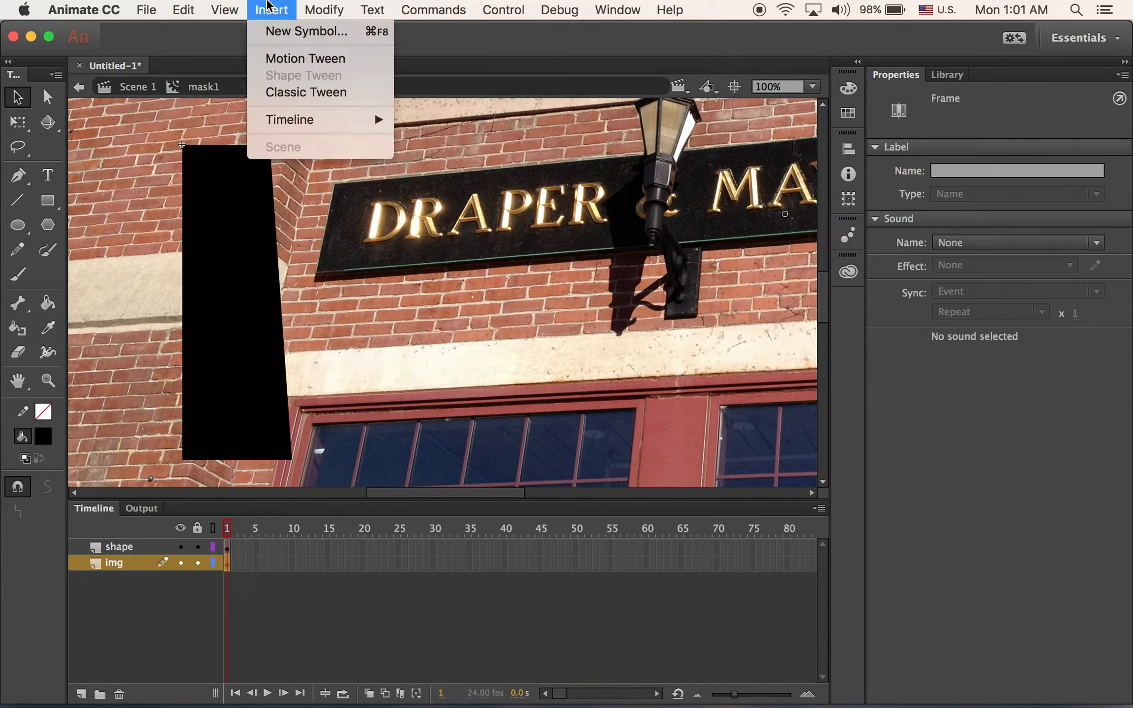
{"action": "left_click", "coordinate": [297, 59]}
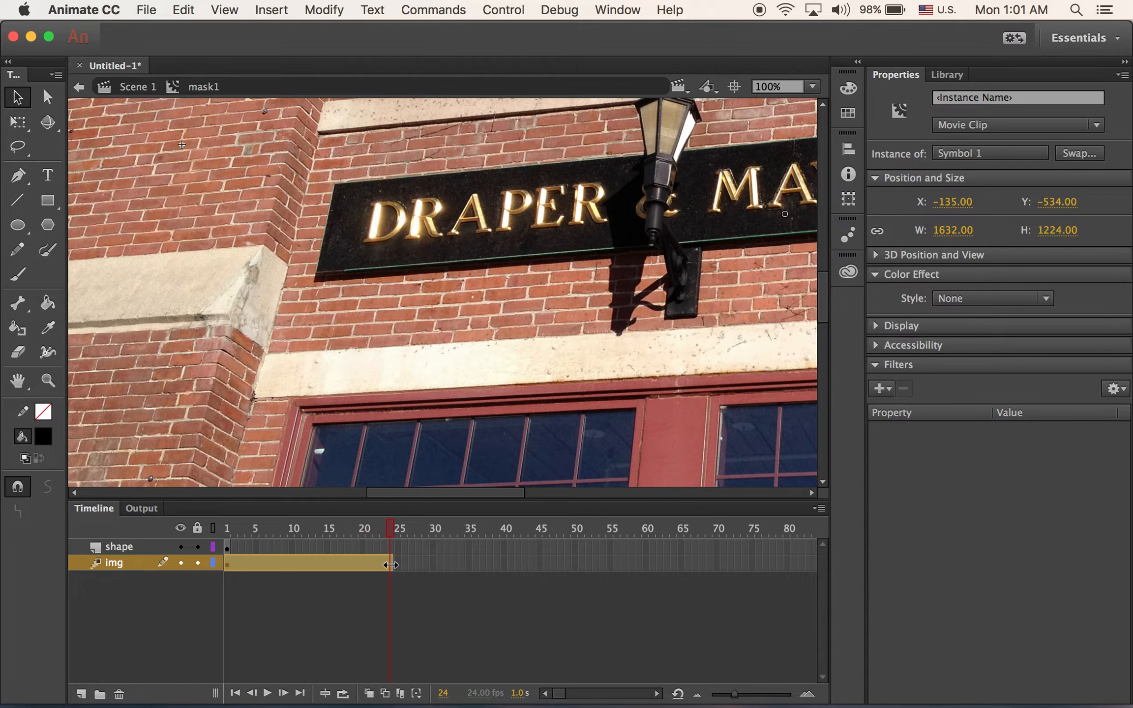
{"action": "left_click", "coordinate": [698, 693]}
{"action": "left_click", "coordinate": [698, 693]}
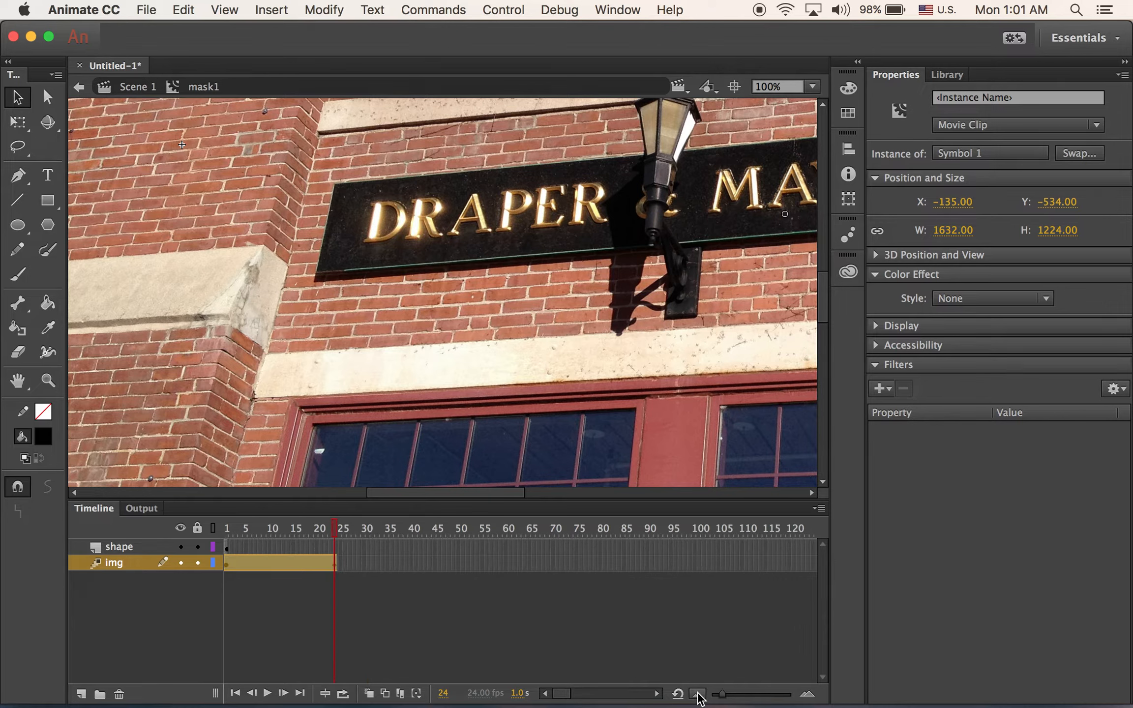
{"action": "left_click_drag", "start_coordinate": [334, 564], "coordinate": [700, 604]}
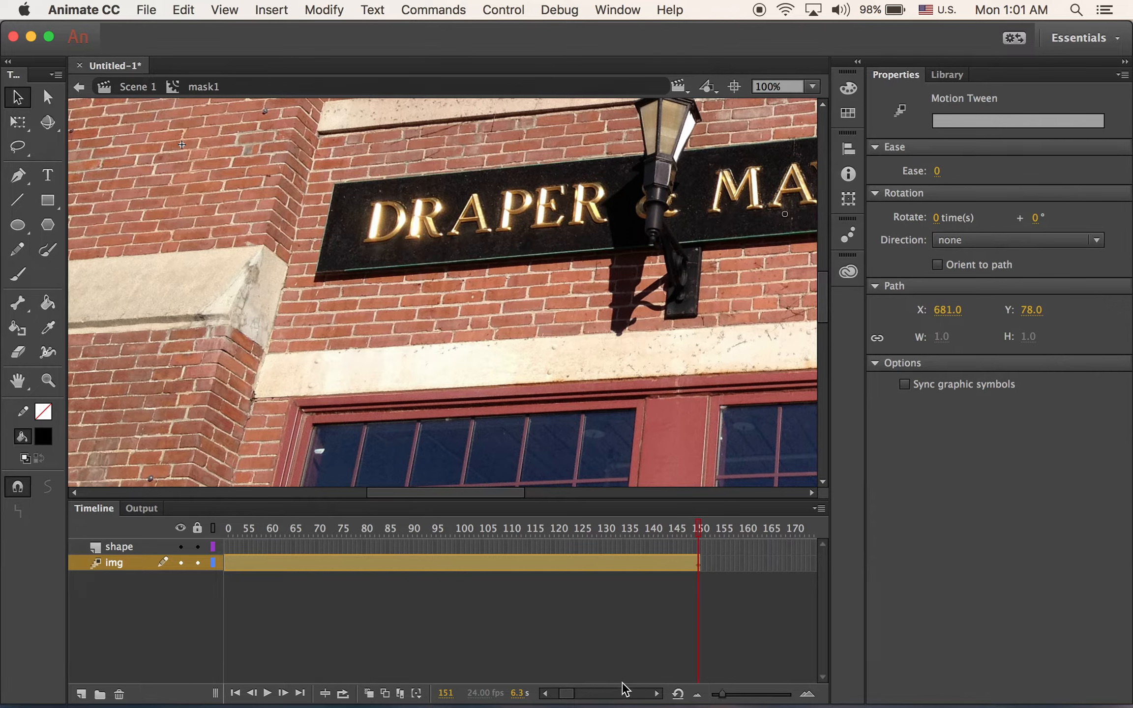
{"action": "left_click_drag", "start_coordinate": [700, 528], "coordinate": [874, 548]}
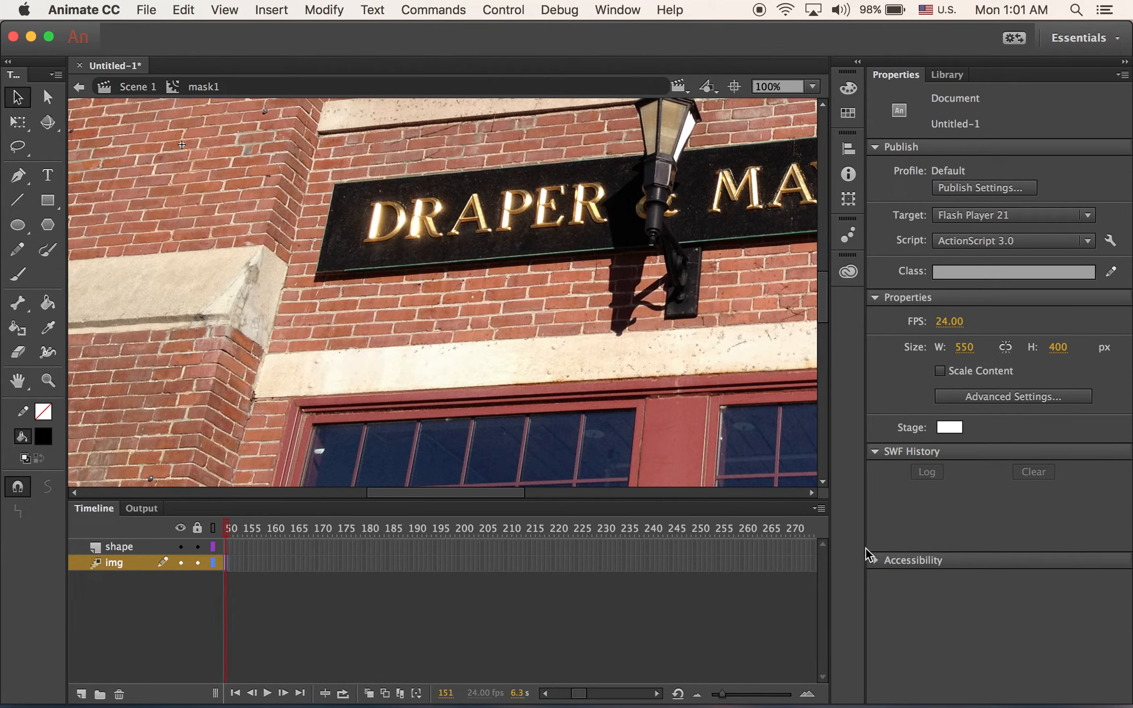
{"action": "left_click", "coordinate": [698, 694]}
{"action": "left_click", "coordinate": [698, 694]}
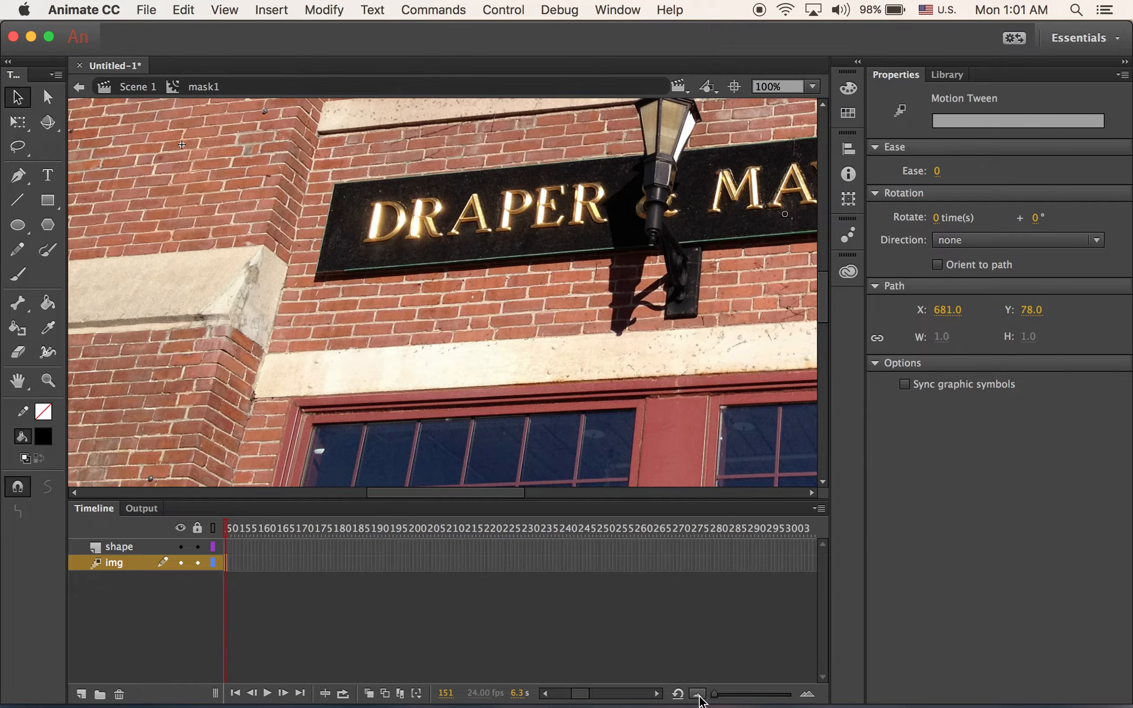
{"action": "left_click", "coordinate": [790, 546]}
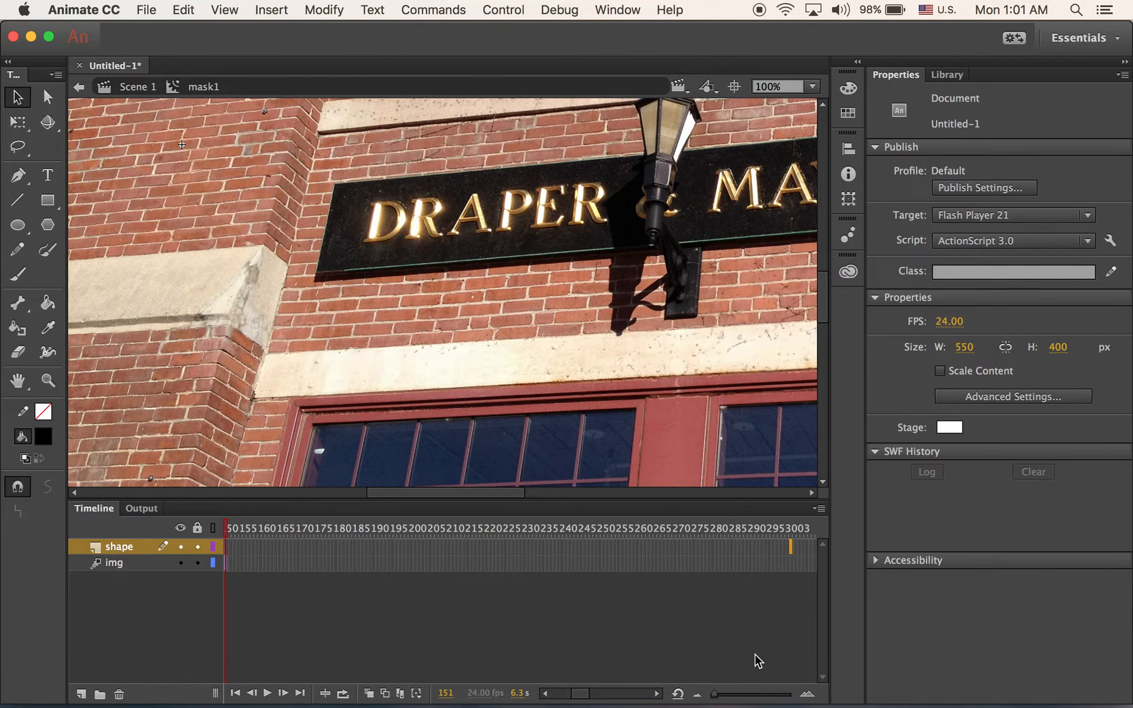
{"action": "key", "text": "F5"}
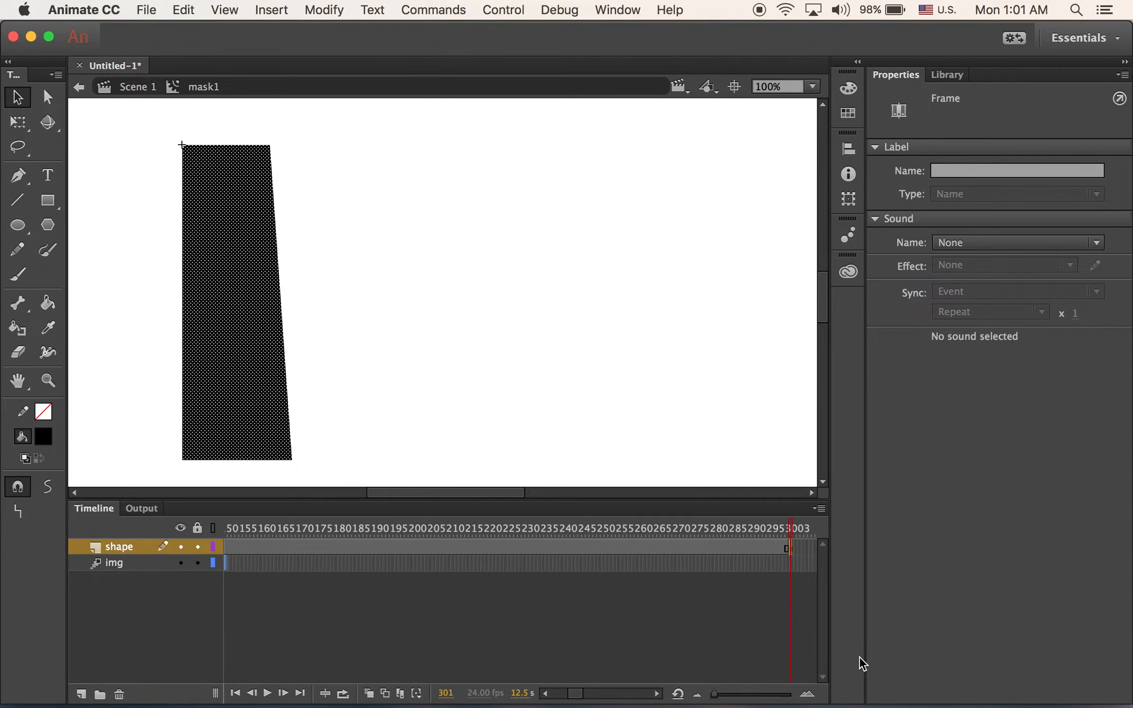
{"action": "key", "text": "super+z"}
- Extend the img layer's motion tween to frame 300 and scrub back past the keyframe at frame 151
{"action": "left_click", "coordinate": [790, 563]}
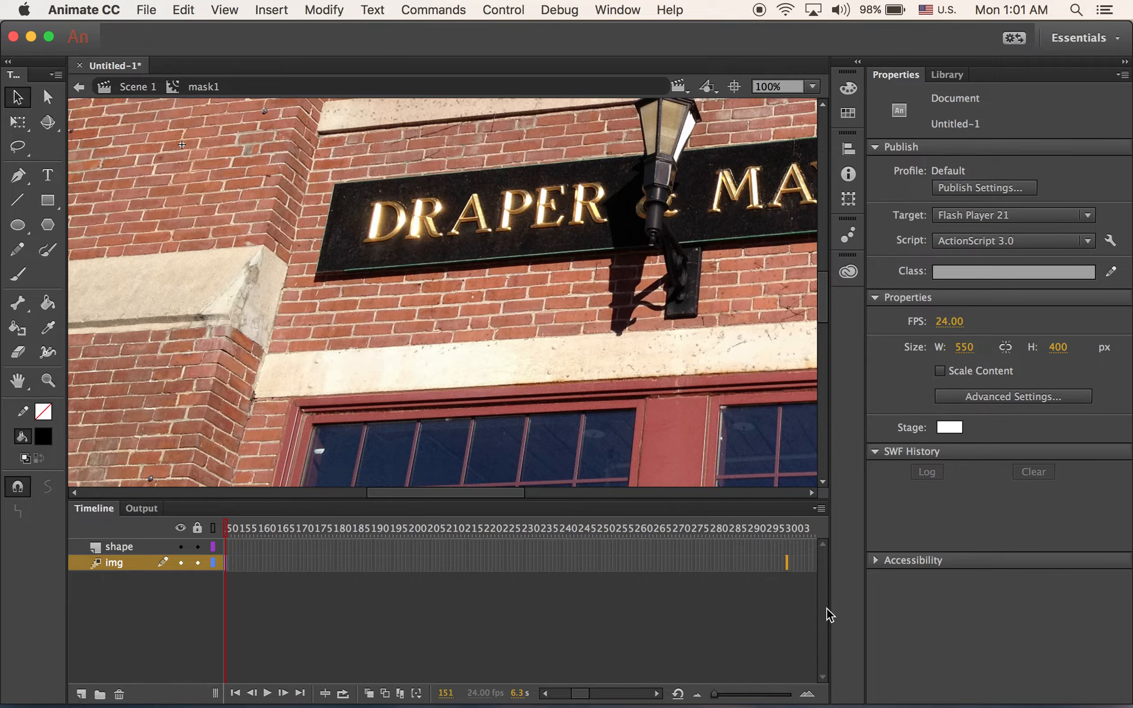
{"action": "key", "text": "F5"}
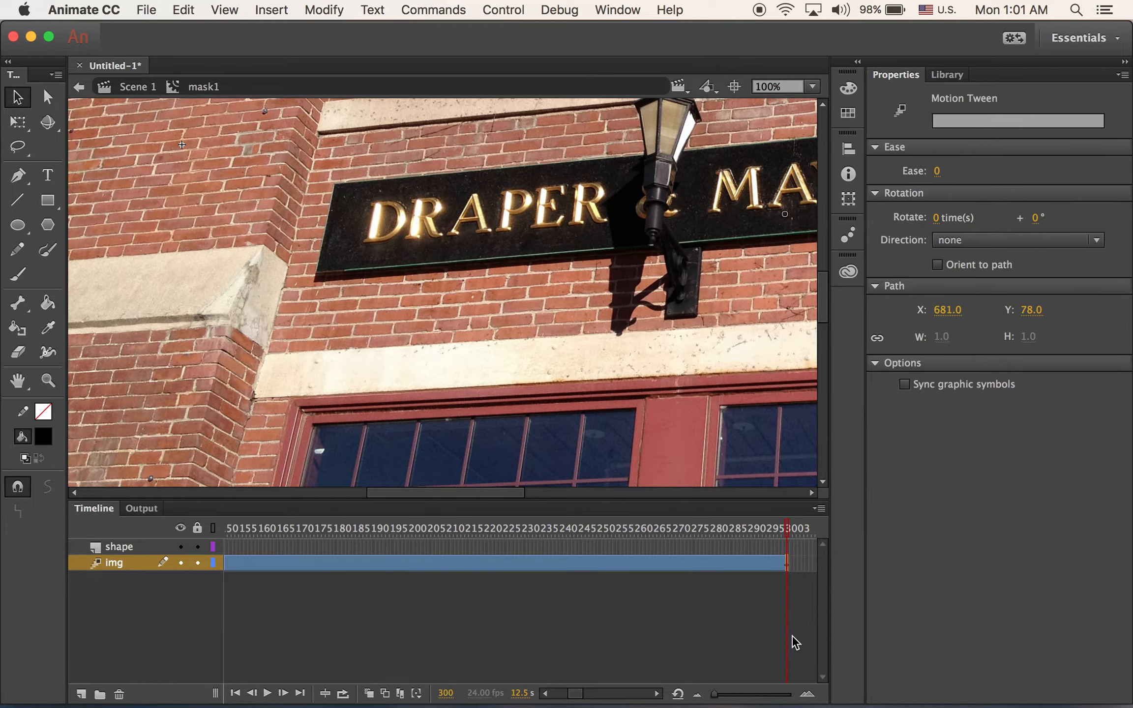
{"action": "left_click_drag", "start_coordinate": [789, 529], "coordinate": [541, 565]}
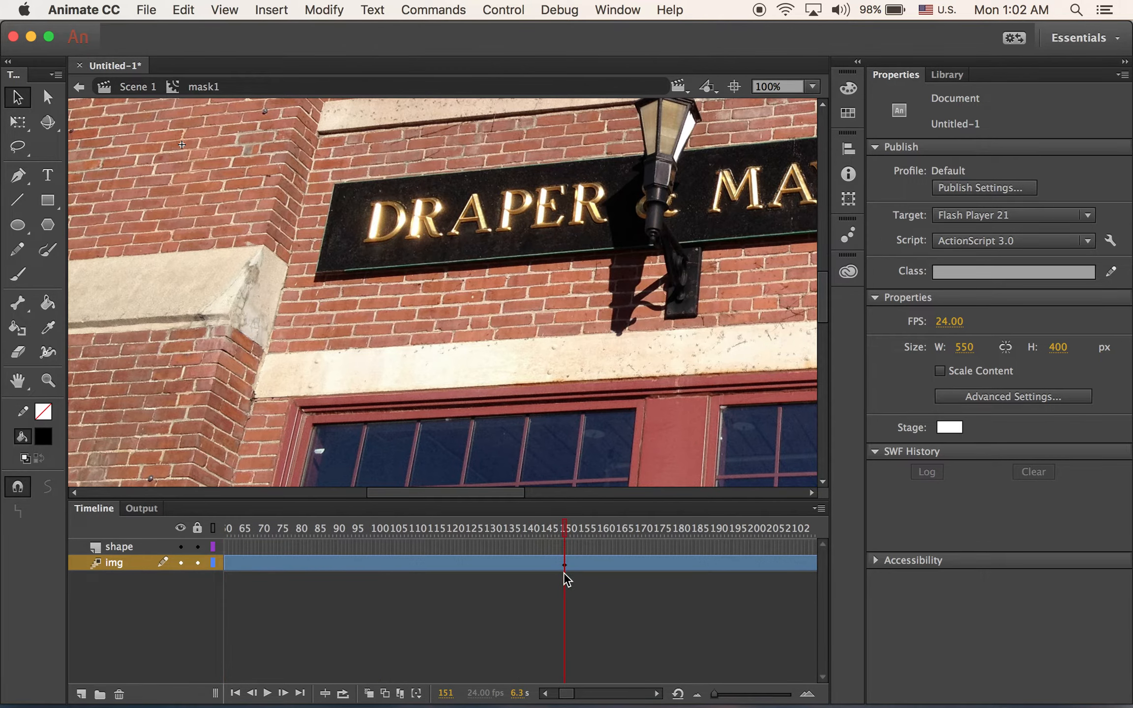
{"action": "left_click", "coordinate": [575, 564]}
{"action": "left_click", "coordinate": [588, 331]}
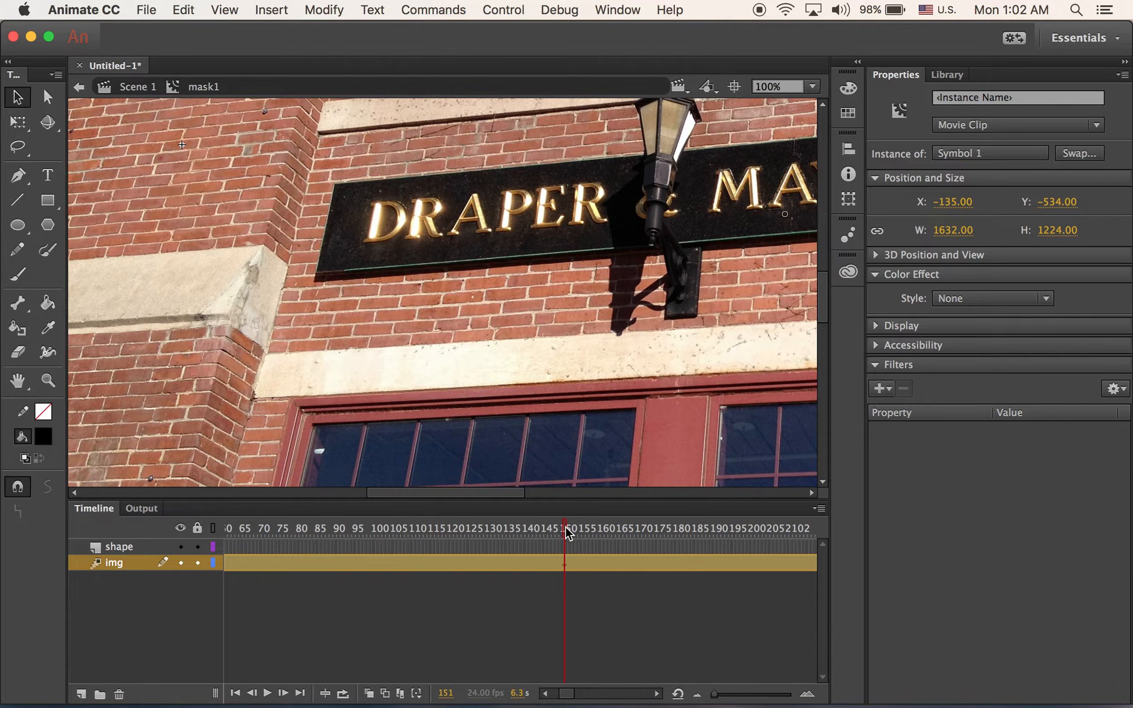
{"action": "left_click_drag", "start_coordinate": [566, 528], "coordinate": [653, 540]}
{"action": "left_click_drag", "start_coordinate": [801, 549], "coordinate": [122, 532]}
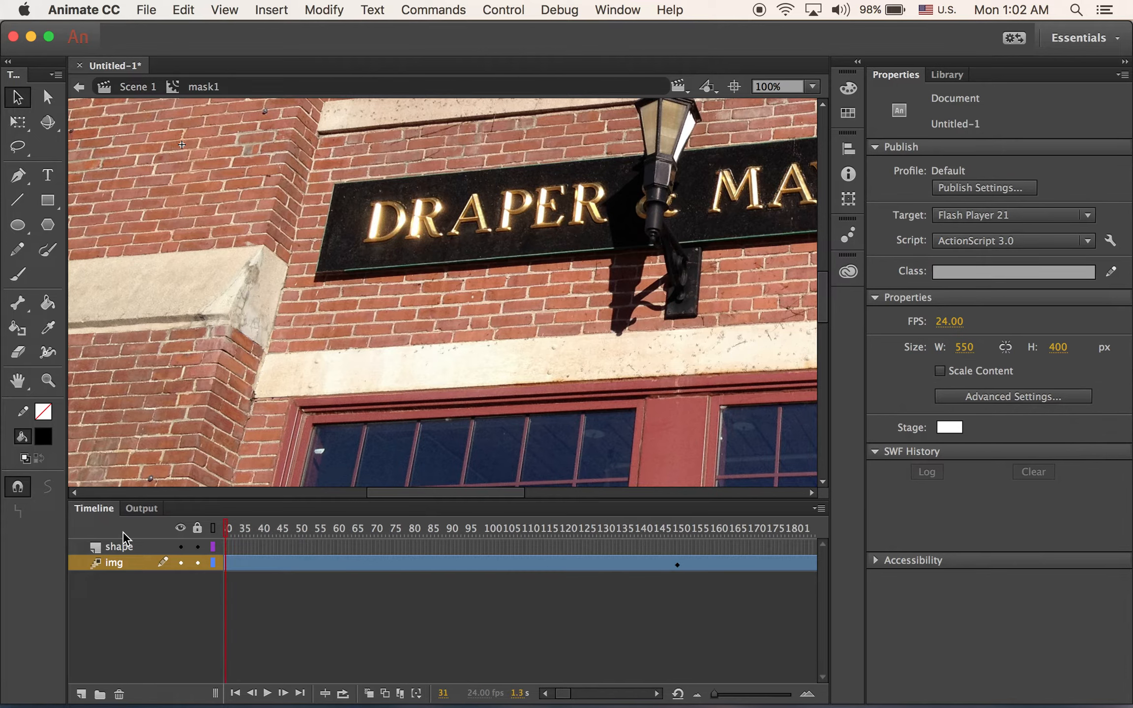
- Extend the shape layer to frame 300 so it spans the same length as the img tween
{"action": "left_click_drag", "start_coordinate": [216, 546], "coordinate": [687, 553]}
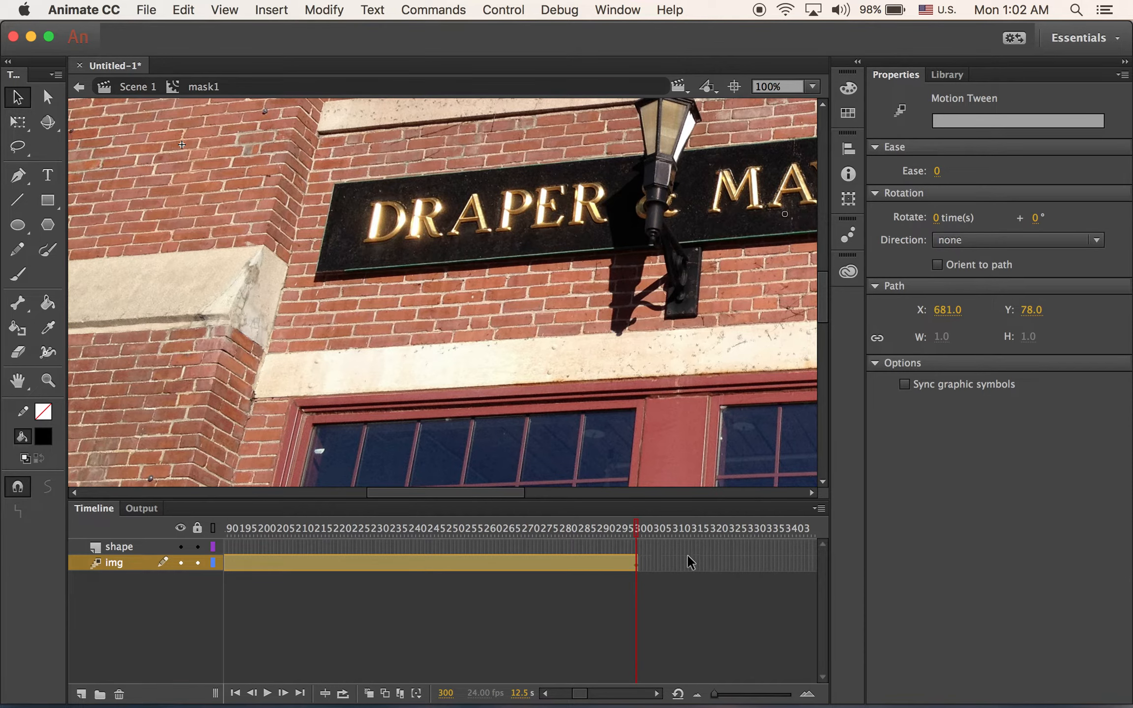
{"action": "left_click", "coordinate": [768, 601]}
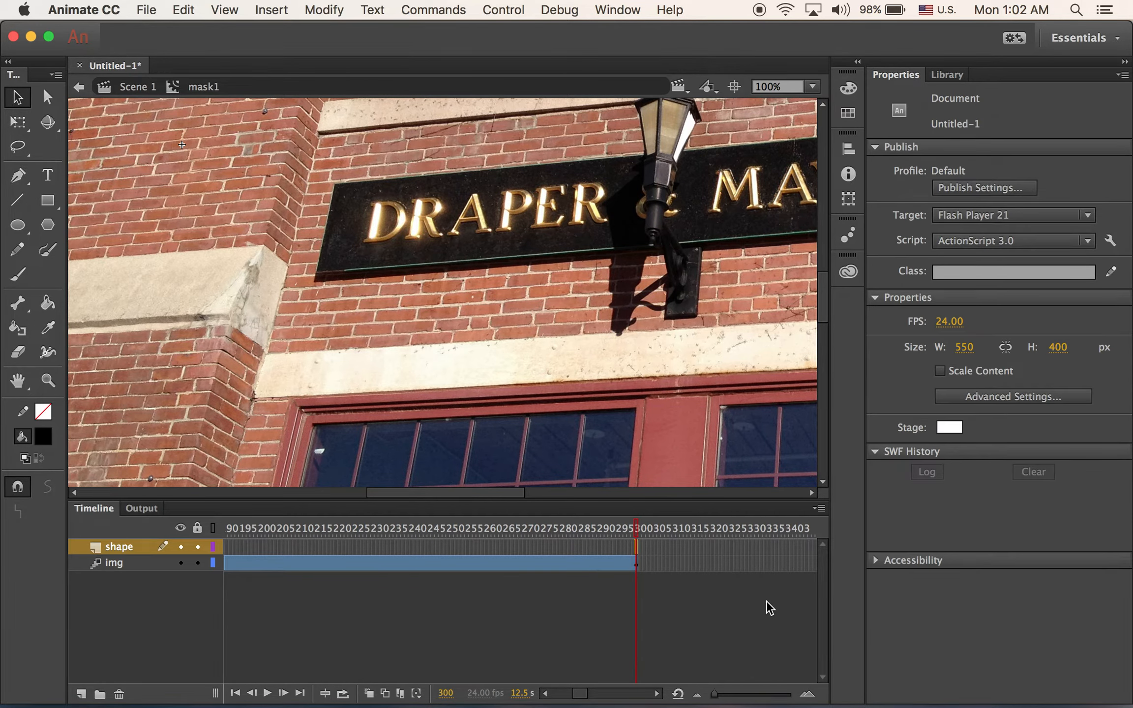
{"action": "key", "text": "F6"}
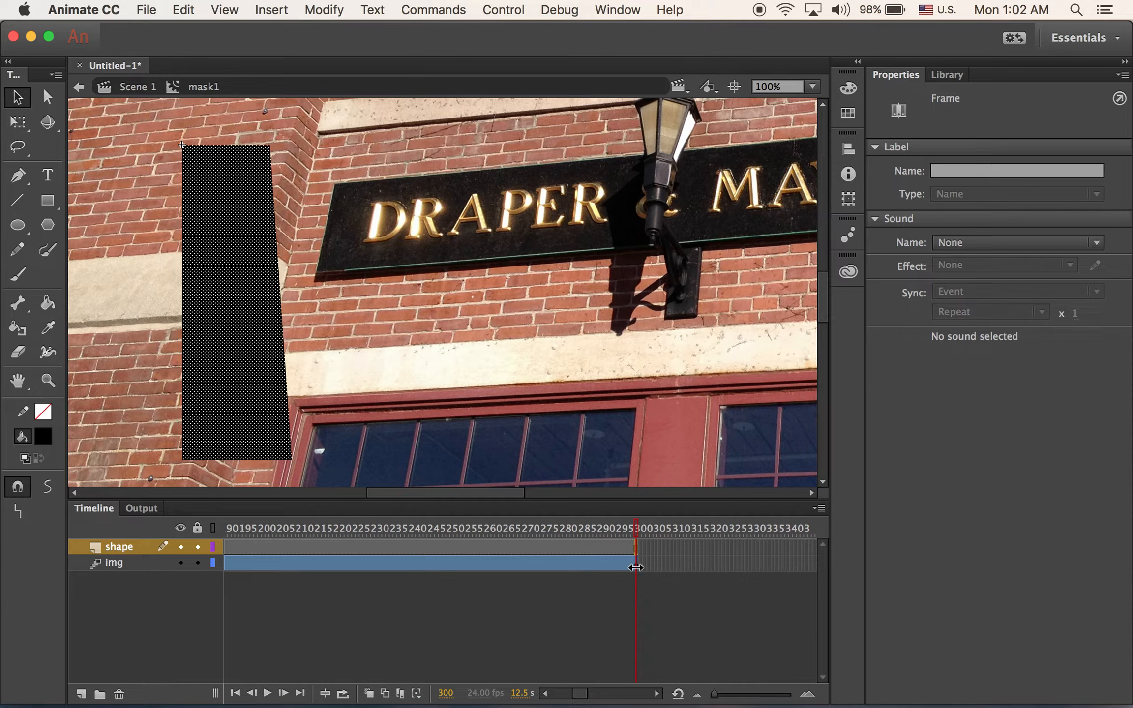
- At the frame 151 keyframe, move the photo to about X -1241.90, Y -430.00
{"action": "left_click", "coordinate": [636, 564]}
{"action": "left_click", "coordinate": [685, 404]}
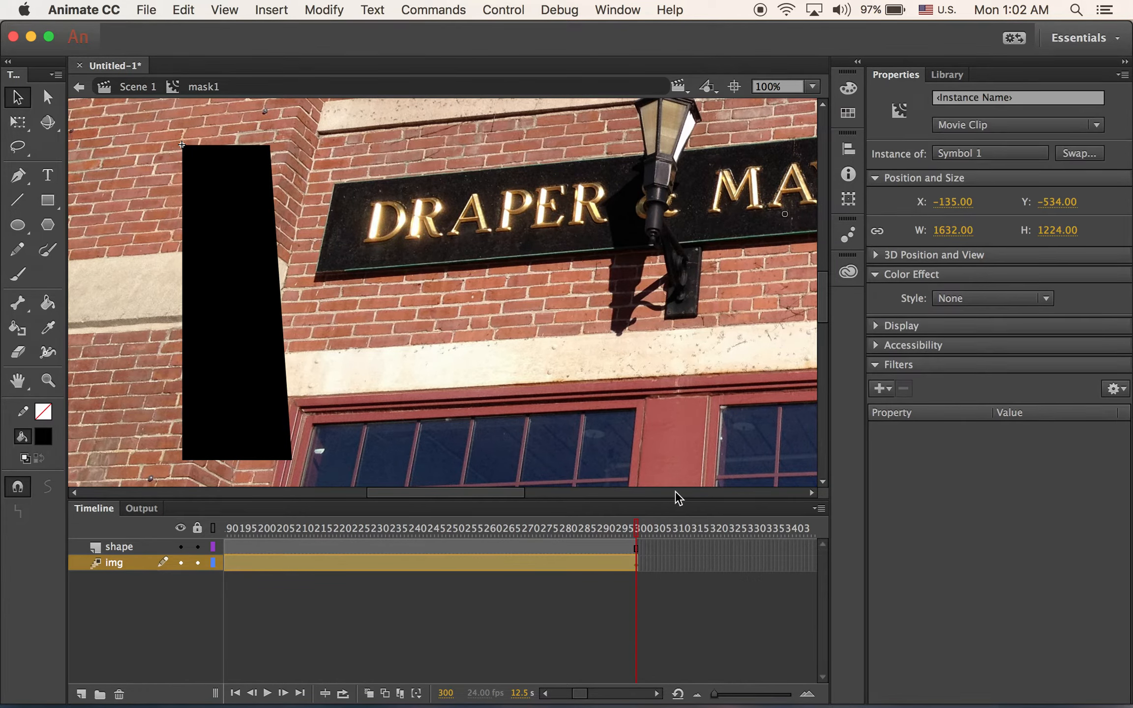
{"action": "left_click_drag", "start_coordinate": [640, 531], "coordinate": [287, 544]}
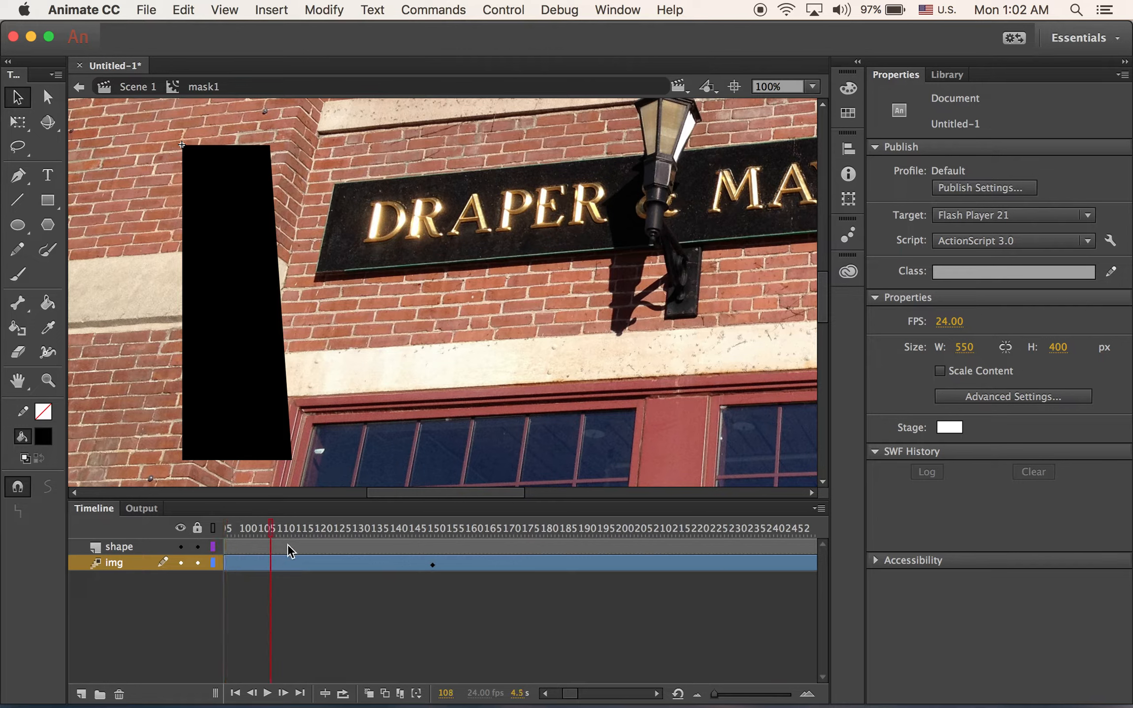
{"action": "left_click", "coordinate": [433, 563]}
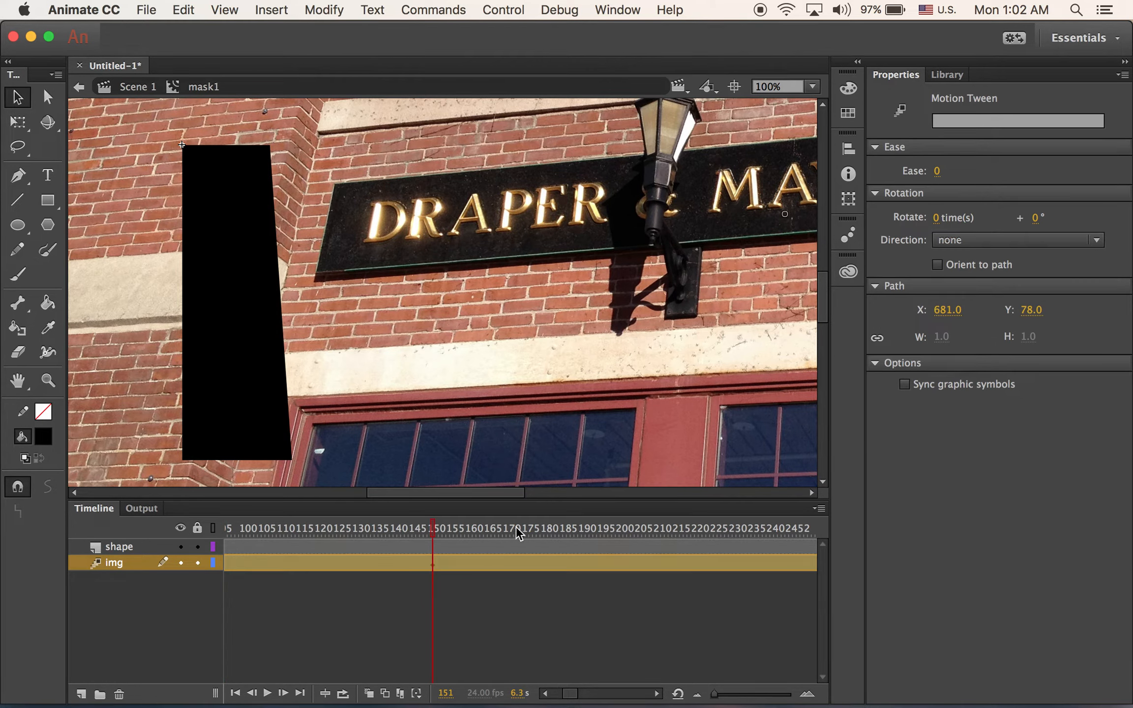
{"action": "left_click_drag", "start_coordinate": [726, 424], "coordinate": [316, 409]}
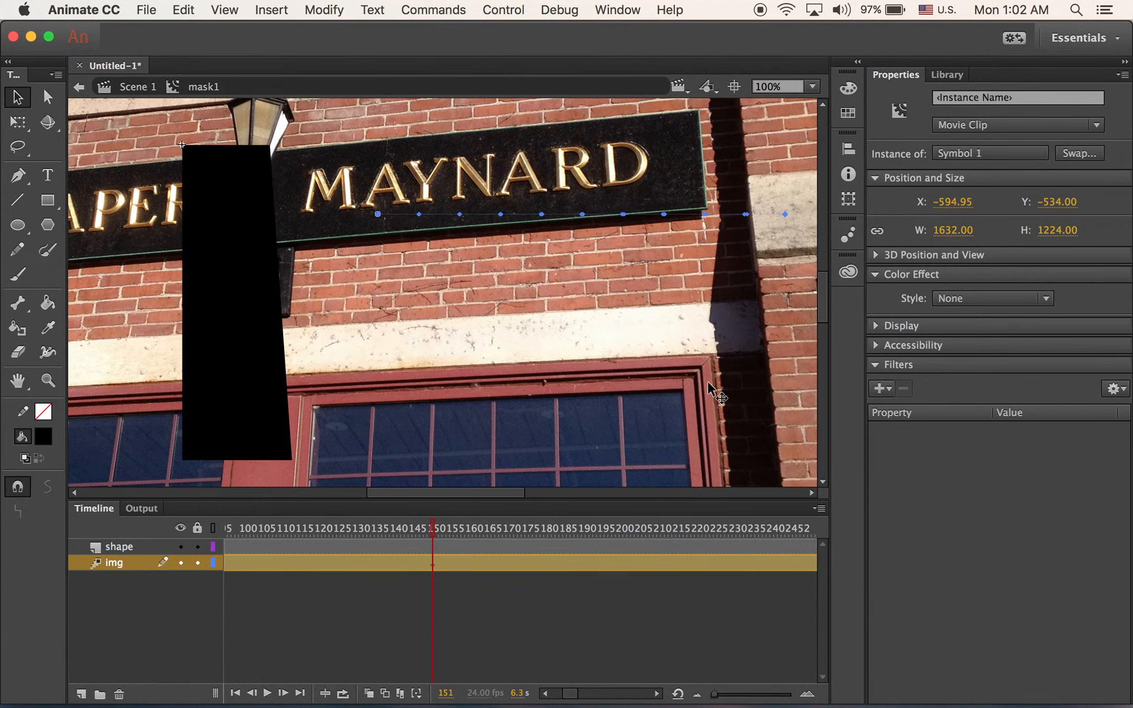
{"action": "left_click_drag", "start_coordinate": [659, 398], "coordinate": [424, 408]}
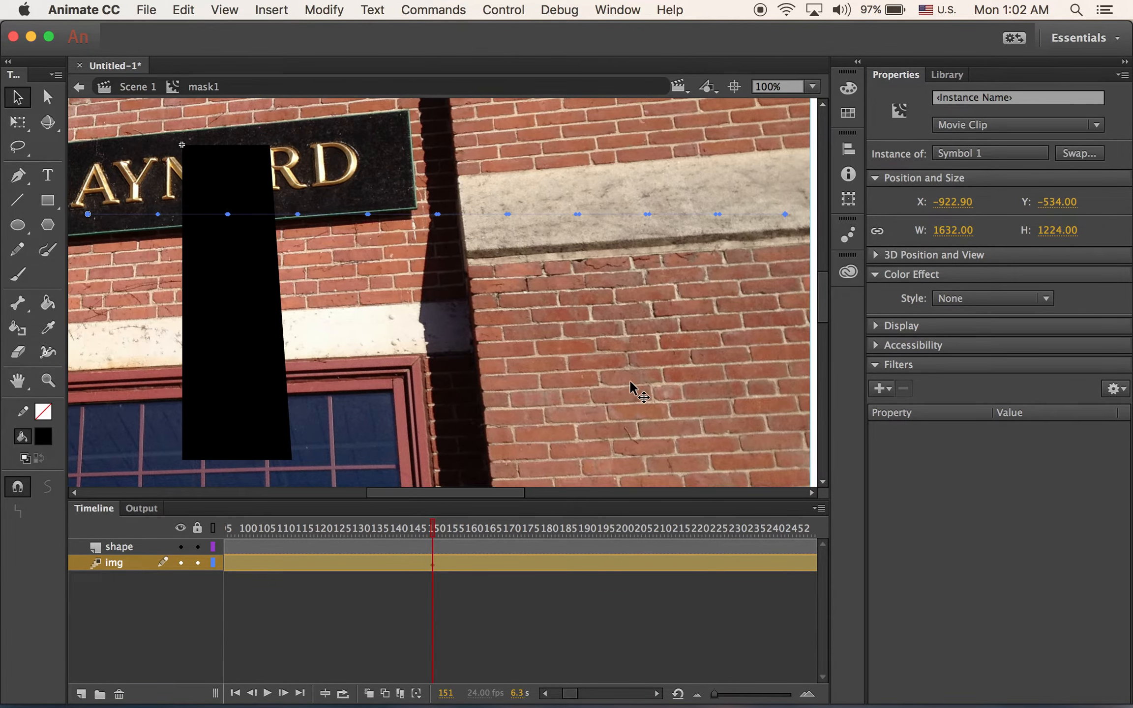
{"action": "left_click_drag", "start_coordinate": [606, 340], "coordinate": [450, 412]}
{"action": "left_click_drag", "start_coordinate": [549, 391], "coordinate": [463, 407]}
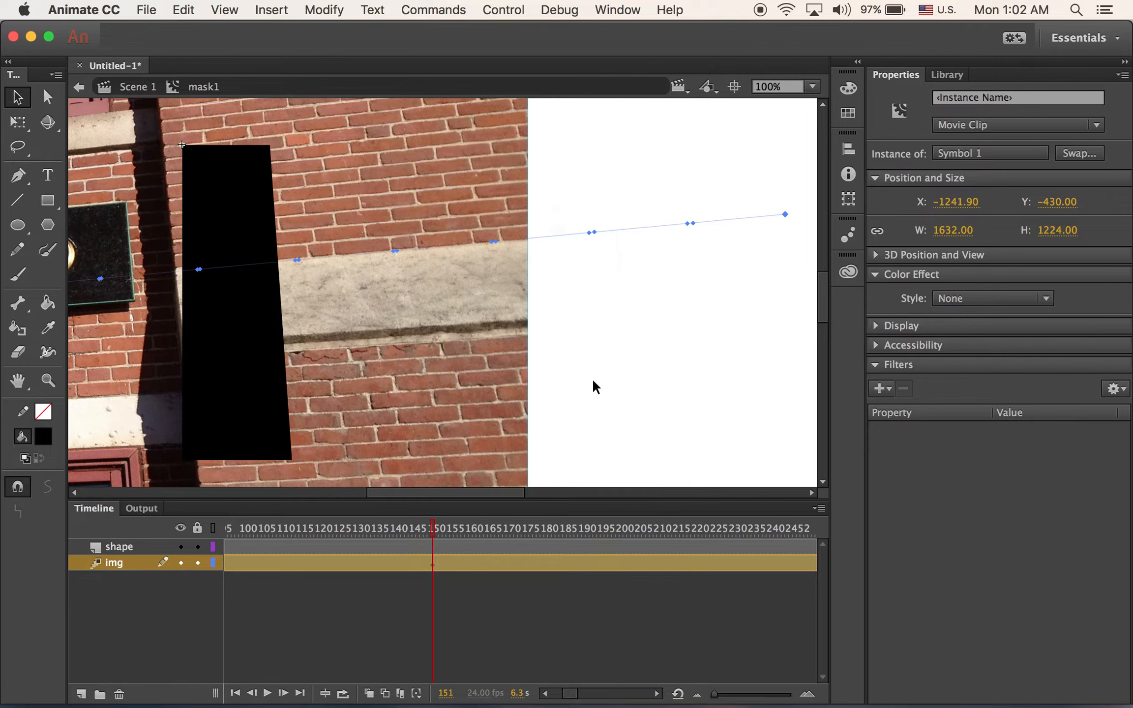
- Play the photo's animation, turn the shape layer into a mask over the img layer, and preview the masked result
{"action": "left_click_drag", "start_coordinate": [435, 532], "coordinate": [110, 539]}
{"action": "key", "text": "Return"}
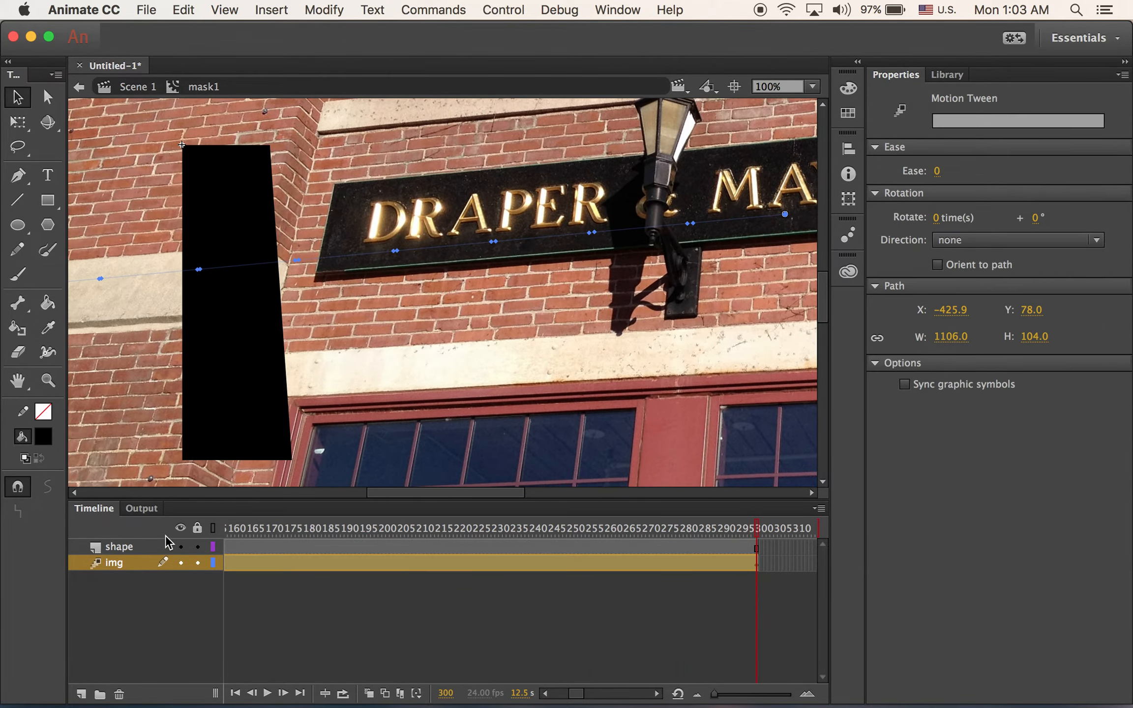
{"action": "left_click", "coordinate": [106, 547]}
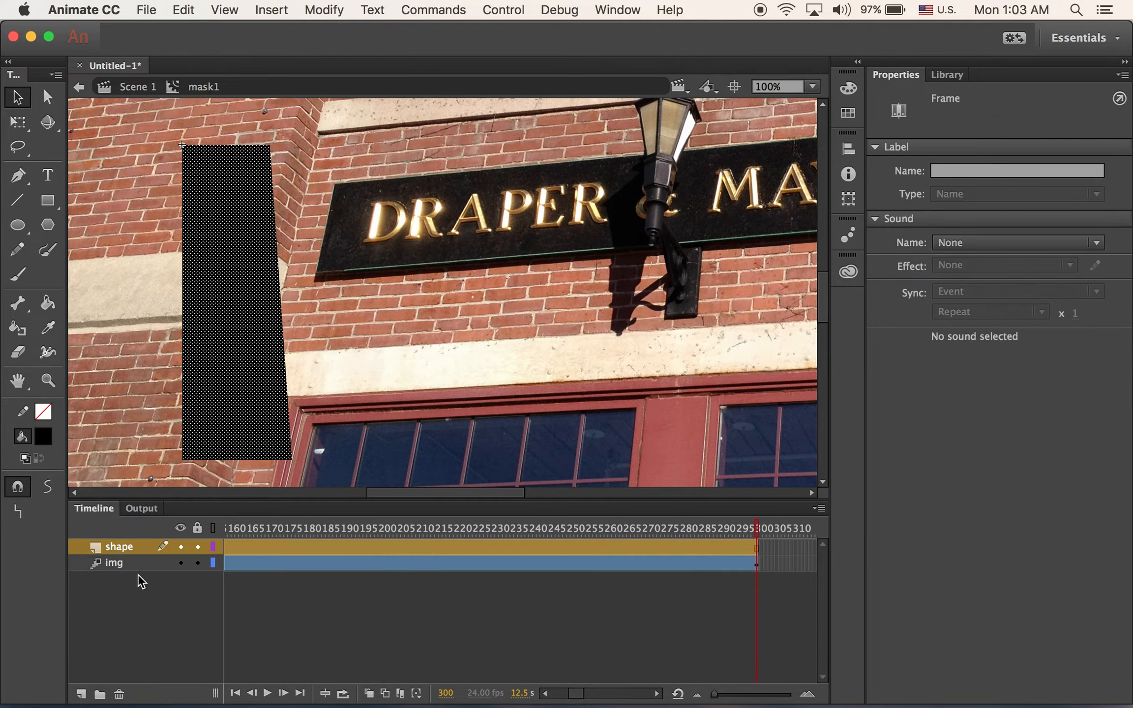
{"action": "right_click", "coordinate": [96, 544]}
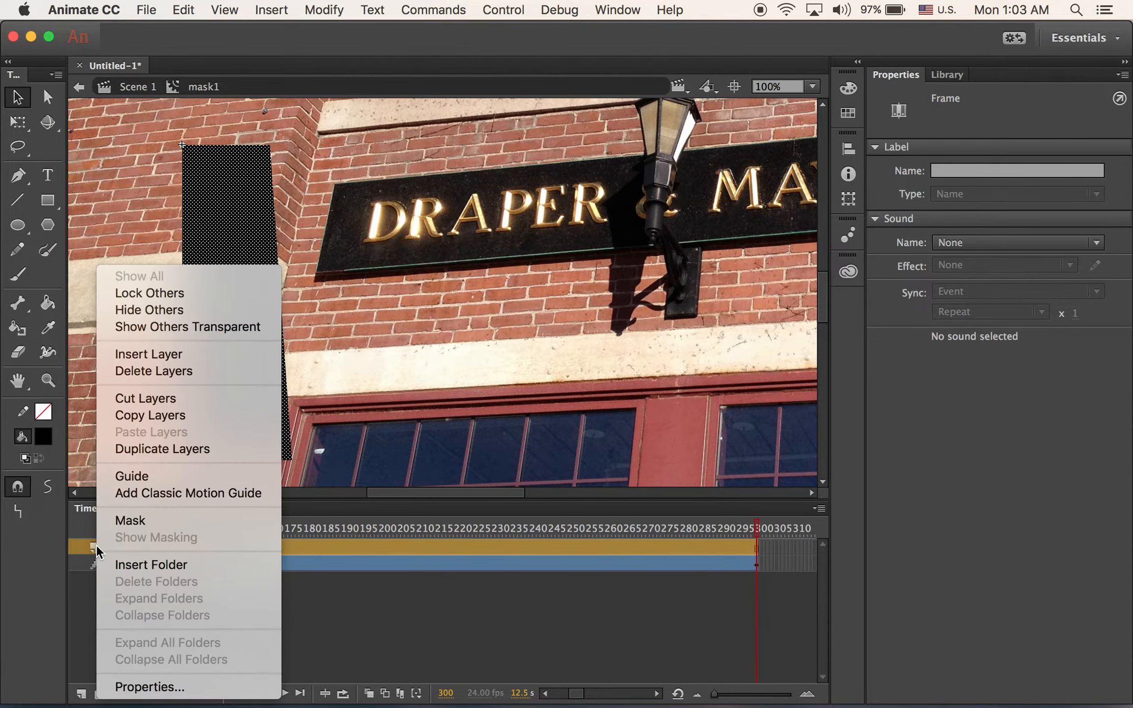
{"action": "left_click", "coordinate": [165, 520]}
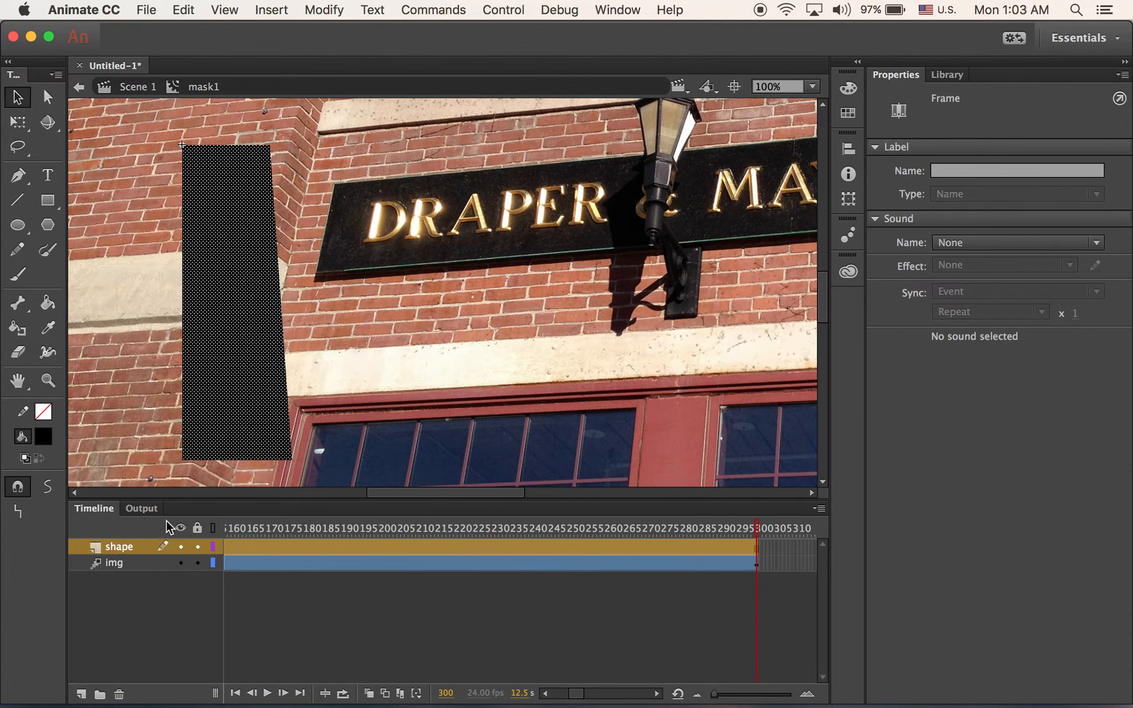
{"action": "key", "text": "Return"}
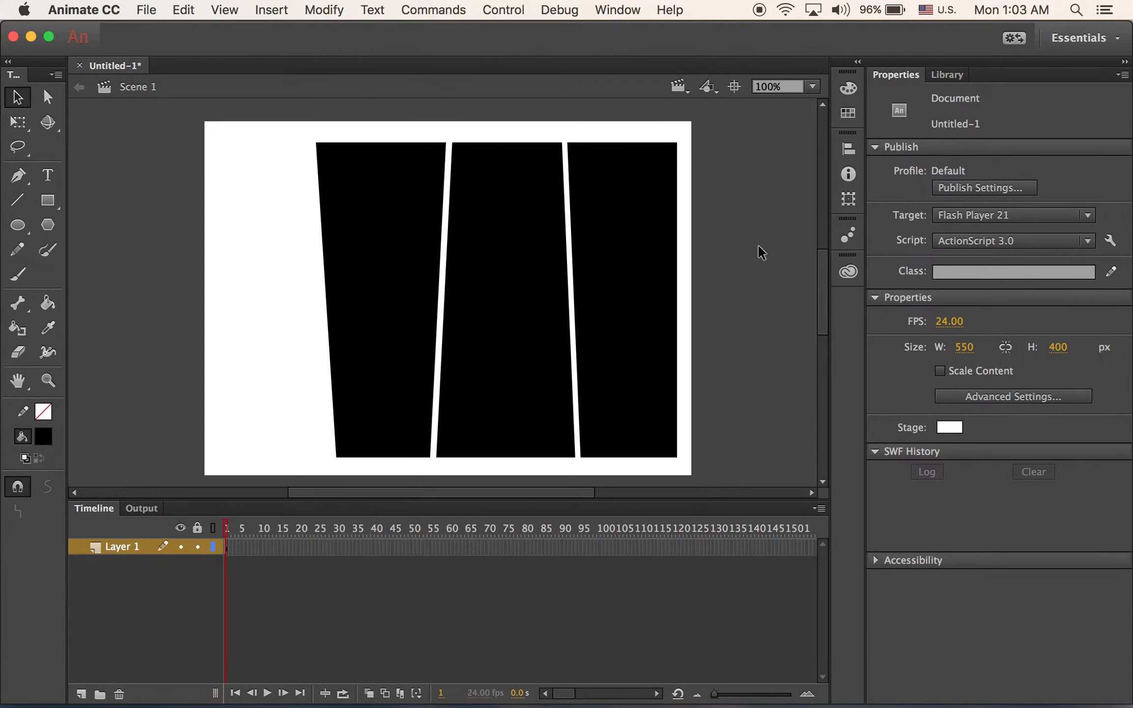
- Return to Scene 1 and place mask1 from the library in the empty space beside the three remaining black panels
{"action": "left_click", "coordinate": [950, 77]}
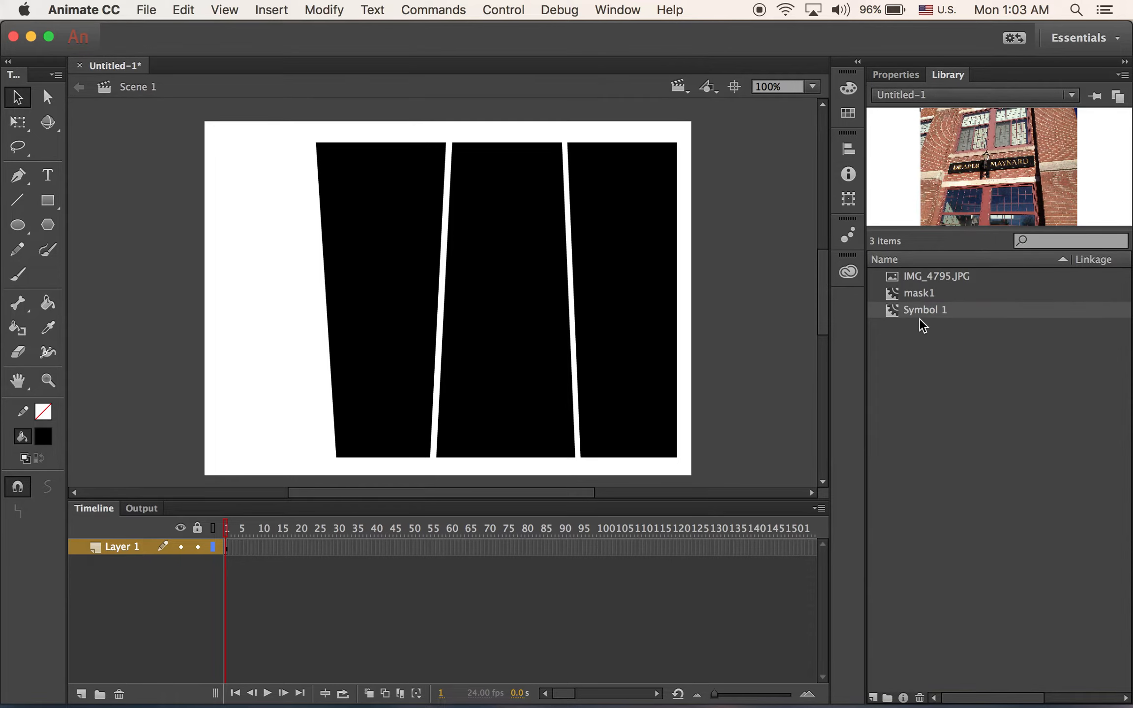
{"action": "left_click", "coordinate": [924, 293]}
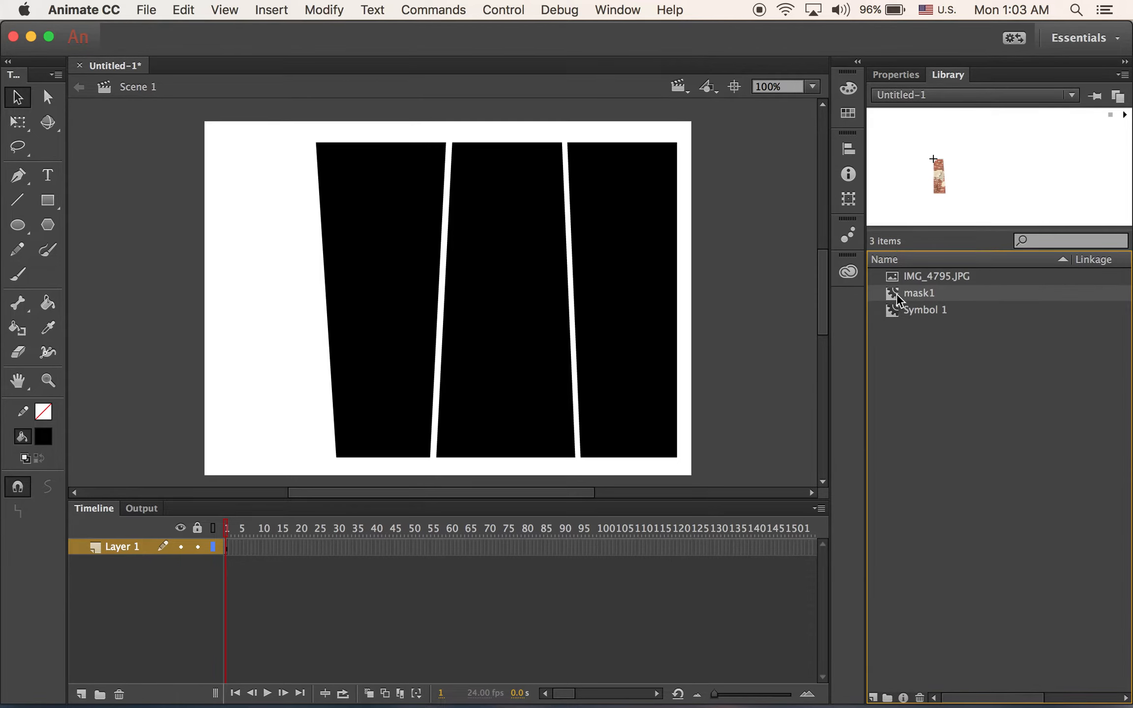
{"action": "left_click_drag", "start_coordinate": [894, 293], "coordinate": [286, 309]}
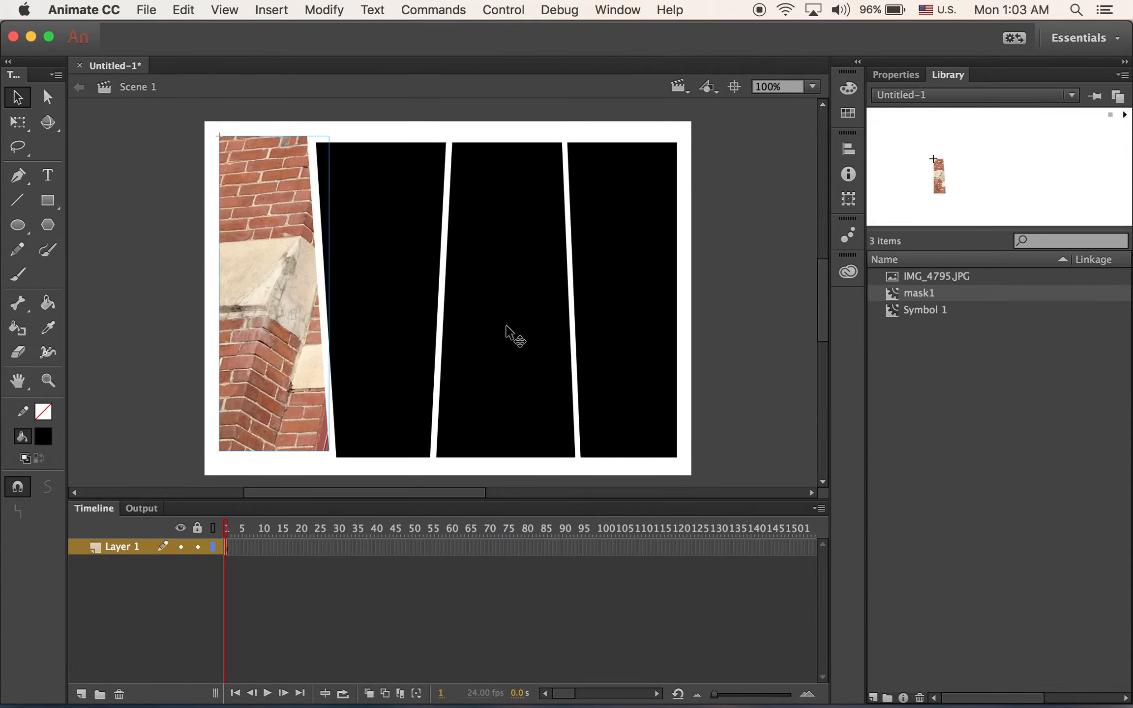
- Nudge the mask1 instance down and slightly right so it lines up with the tops of the black panels
{"action": "key", "text": "Down"}
{"action": "key", "text": "Down"}
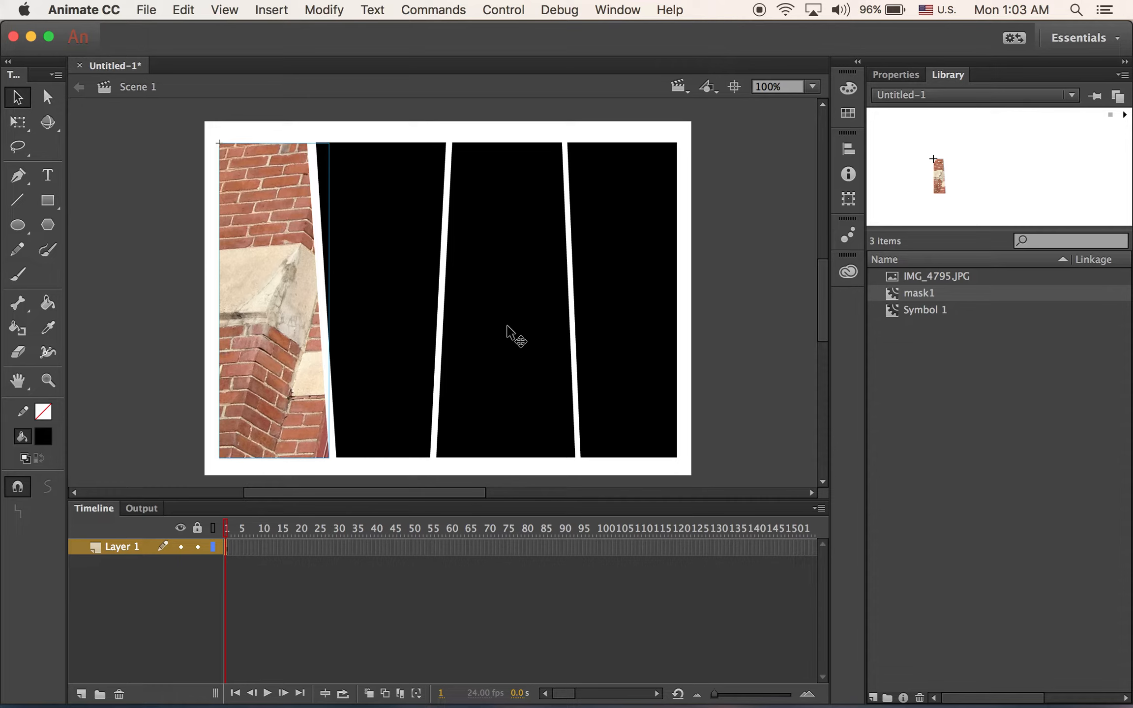
{"action": "key", "text": "Up"}
{"action": "key", "text": "Up"}
{"action": "key", "text": "Right"}
{"action": "key", "text": "Right"}
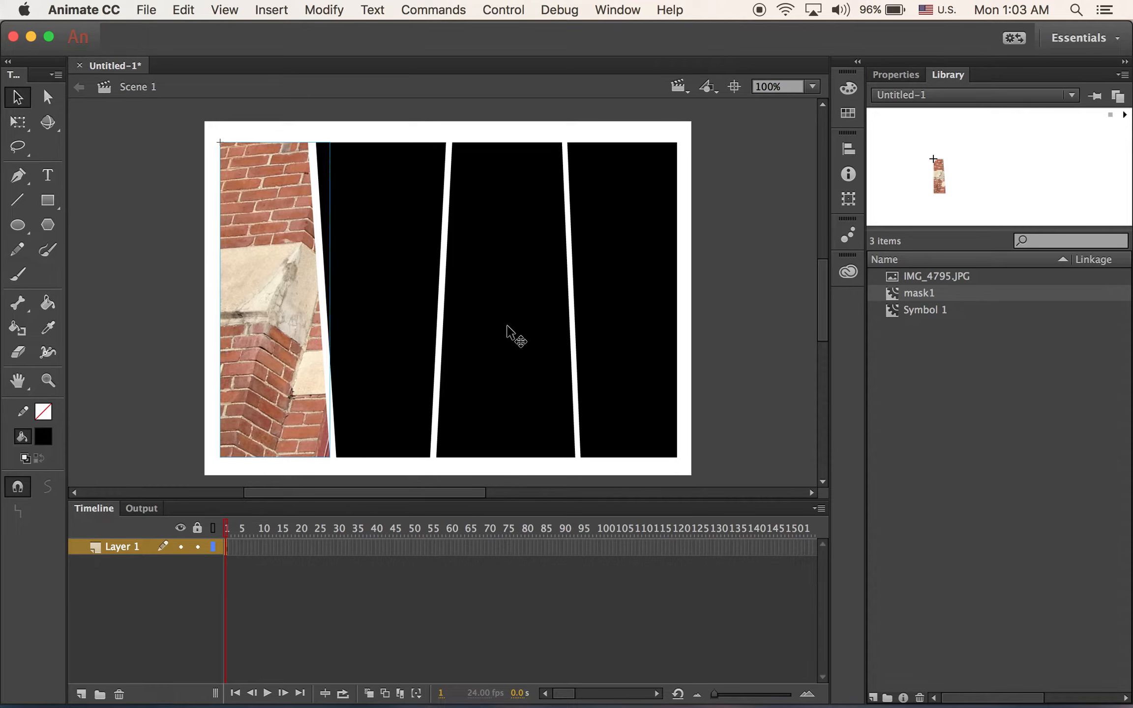
{"action": "left_click", "coordinate": [753, 339]}
- Cut the black panel beside the brick photo and create a new movie clip symbol named mask2
{"action": "left_click", "coordinate": [406, 315]}
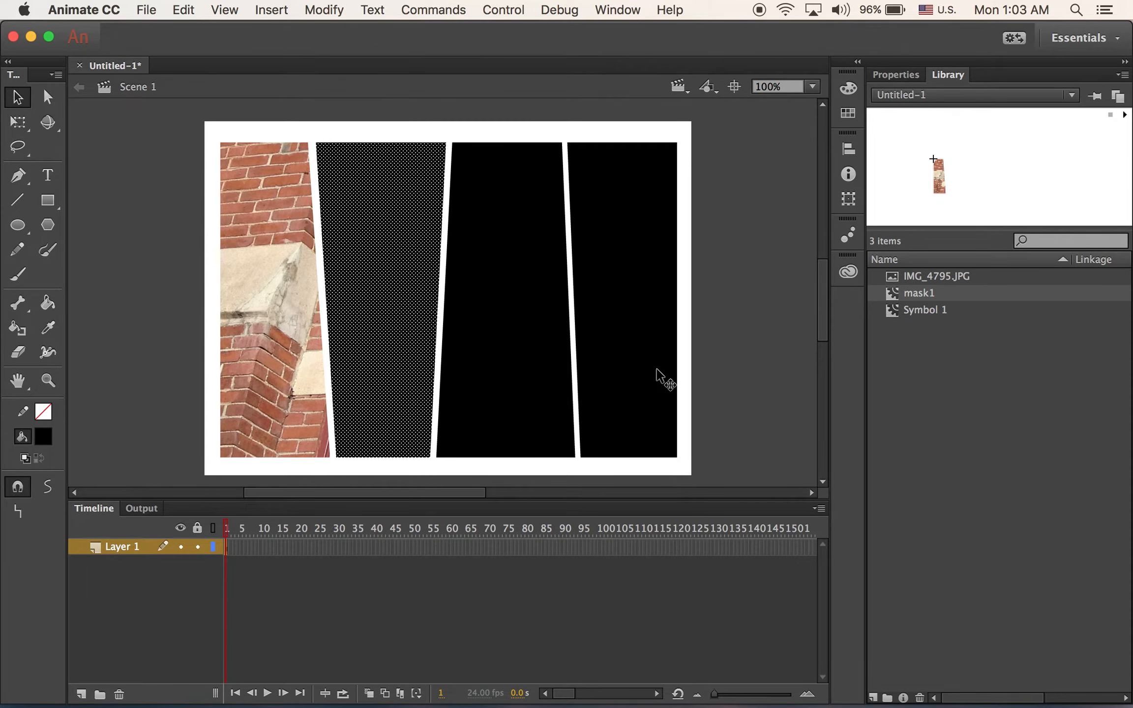
{"action": "key", "text": "Delete"}
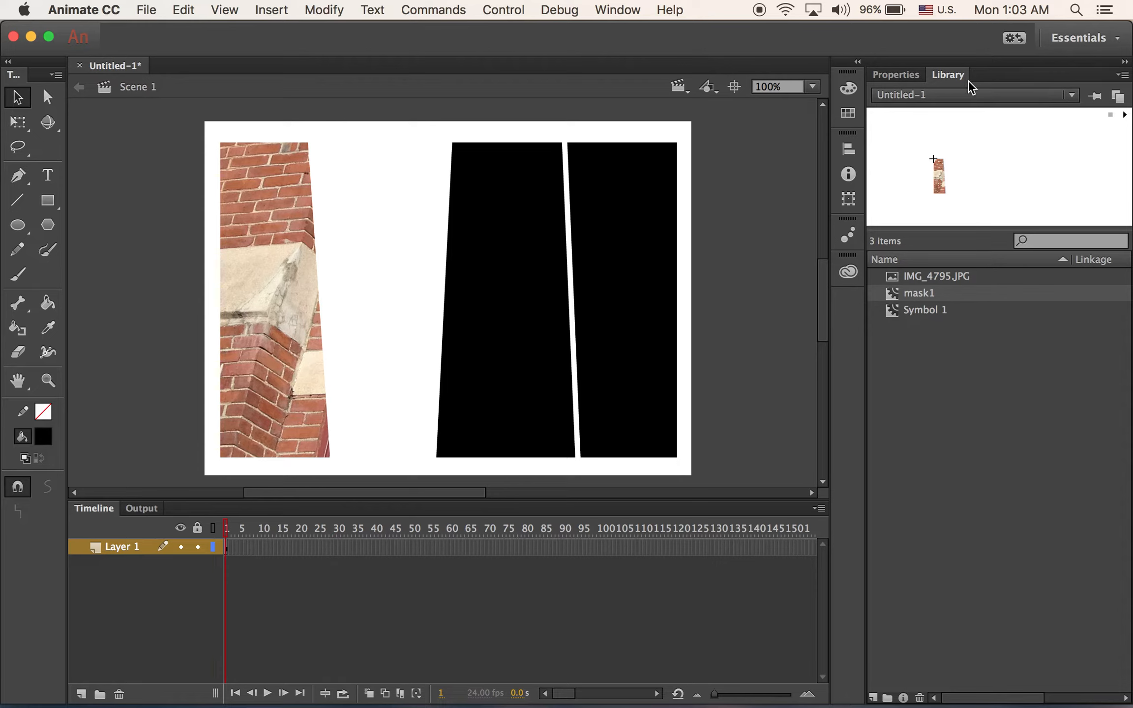
{"action": "left_click", "coordinate": [873, 697]}
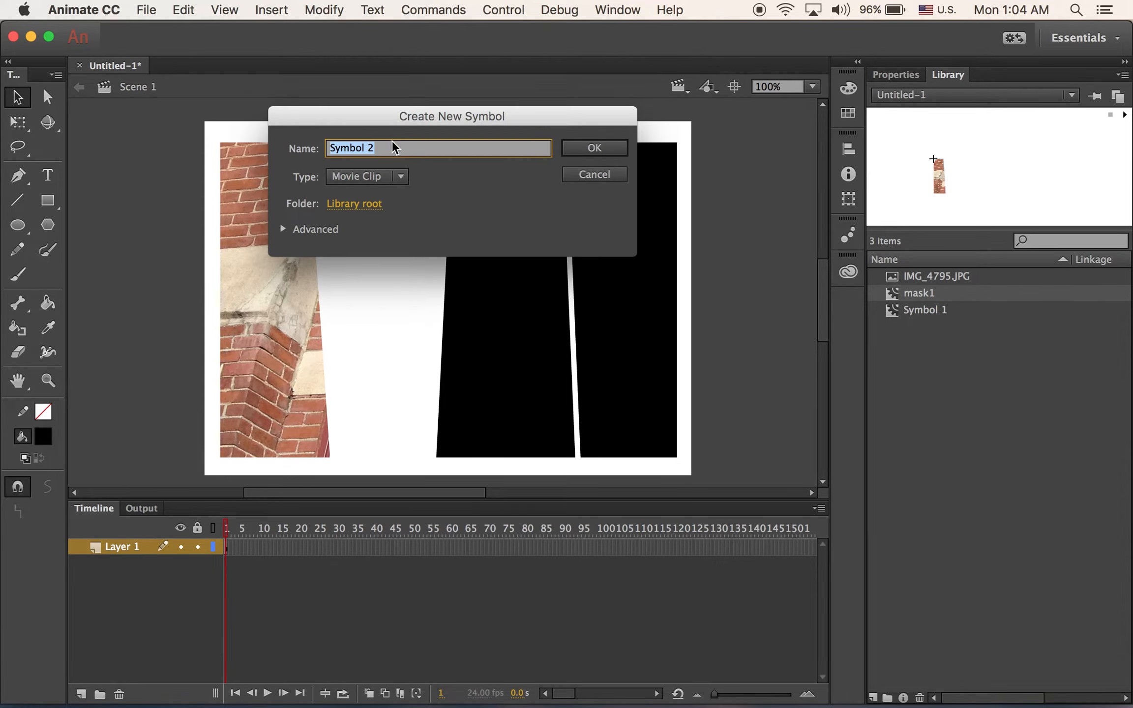
{"action": "type", "text": "mask2"}
{"action": "key", "text": "Return"}
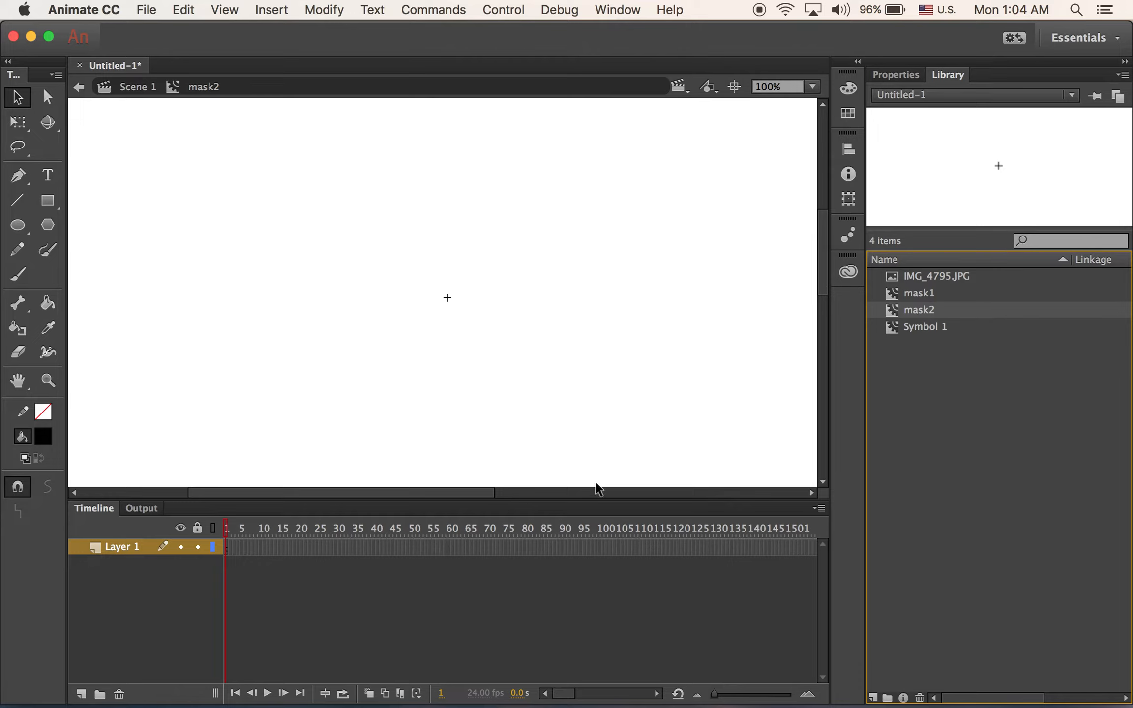
- Paste the cut black panel onto the stage of the mask2 symbol
{"action": "key", "text": "space"}
{"action": "left_click_drag", "start_coordinate": [501, 337], "coordinate": [271, 248]}
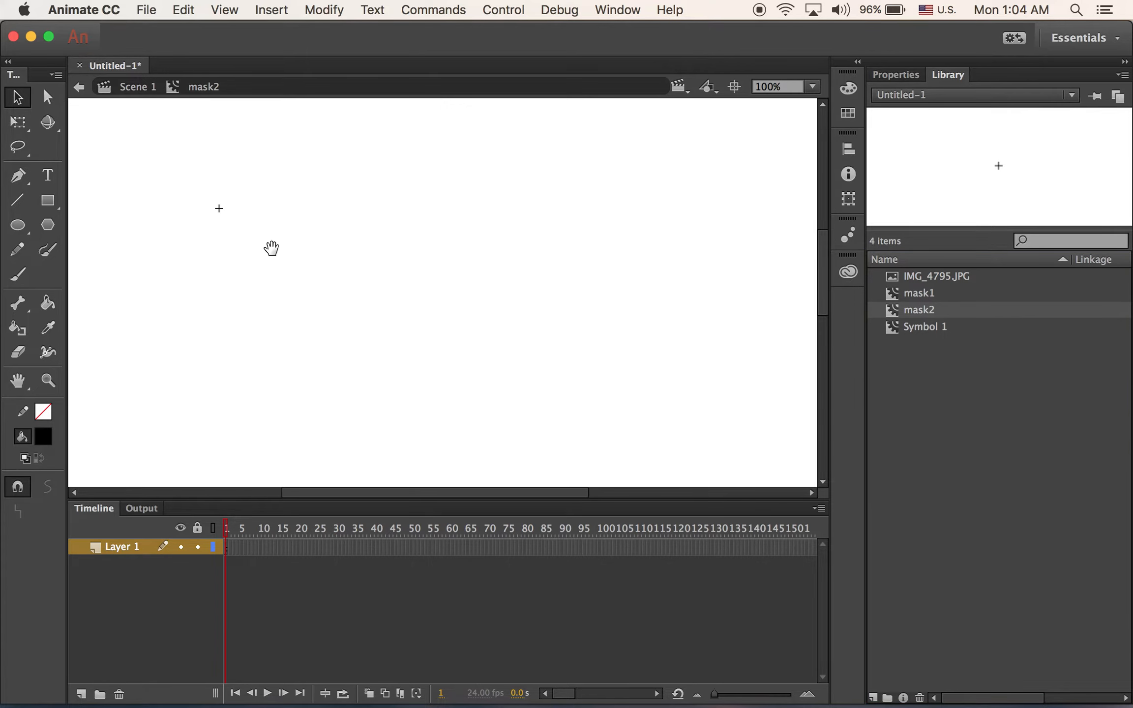
{"action": "left_click", "coordinate": [153, 2]}
{"action": "left_click", "coordinate": [154, 4]}
{"action": "key", "text": "super+v"}
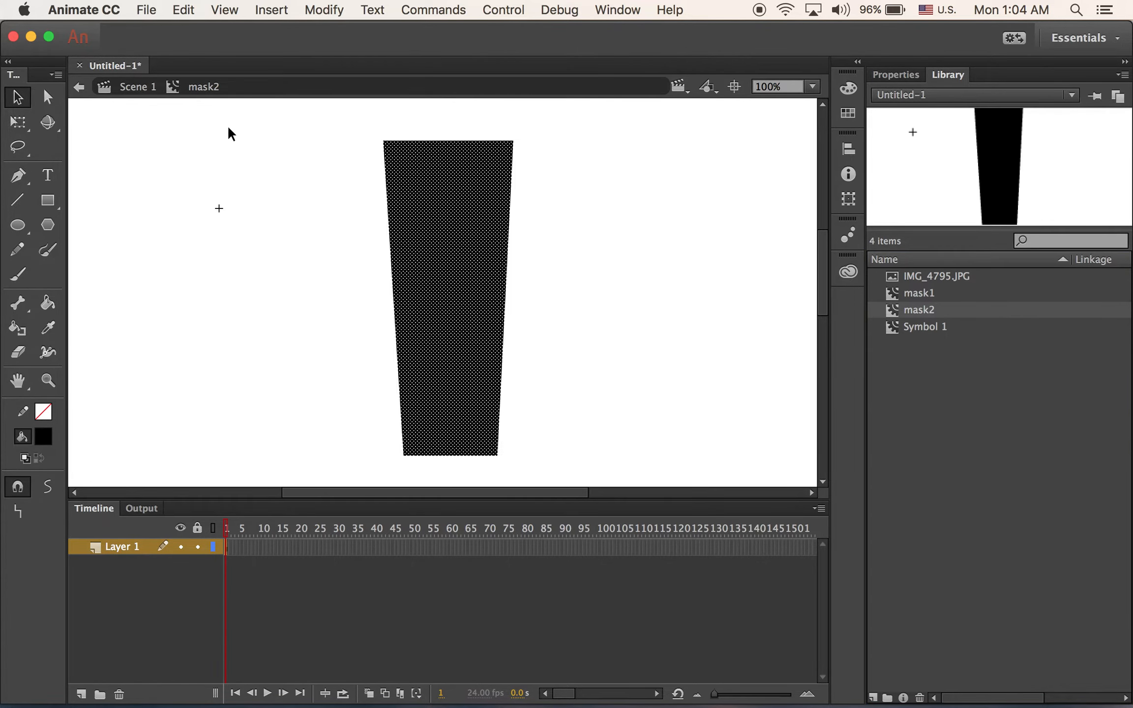
- Position the pasted shape at X 0, Y 0 so it starts at the symbol's registration point
{"action": "left_click", "coordinate": [899, 77]}
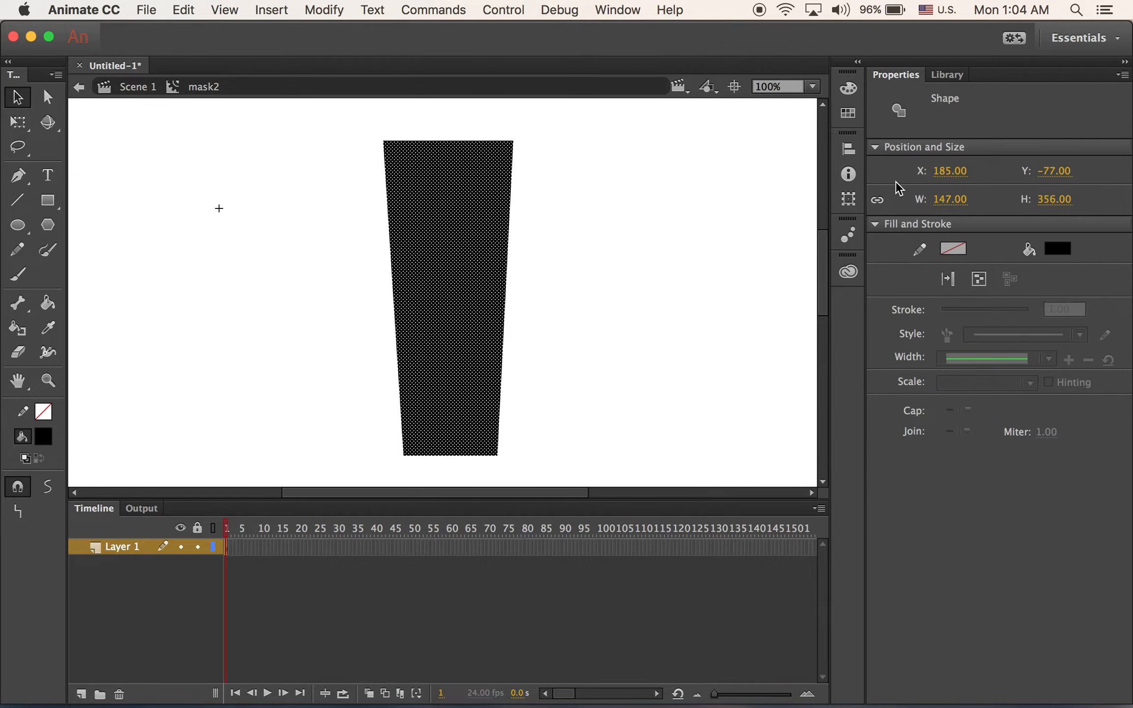
{"action": "left_click", "coordinate": [954, 170]}
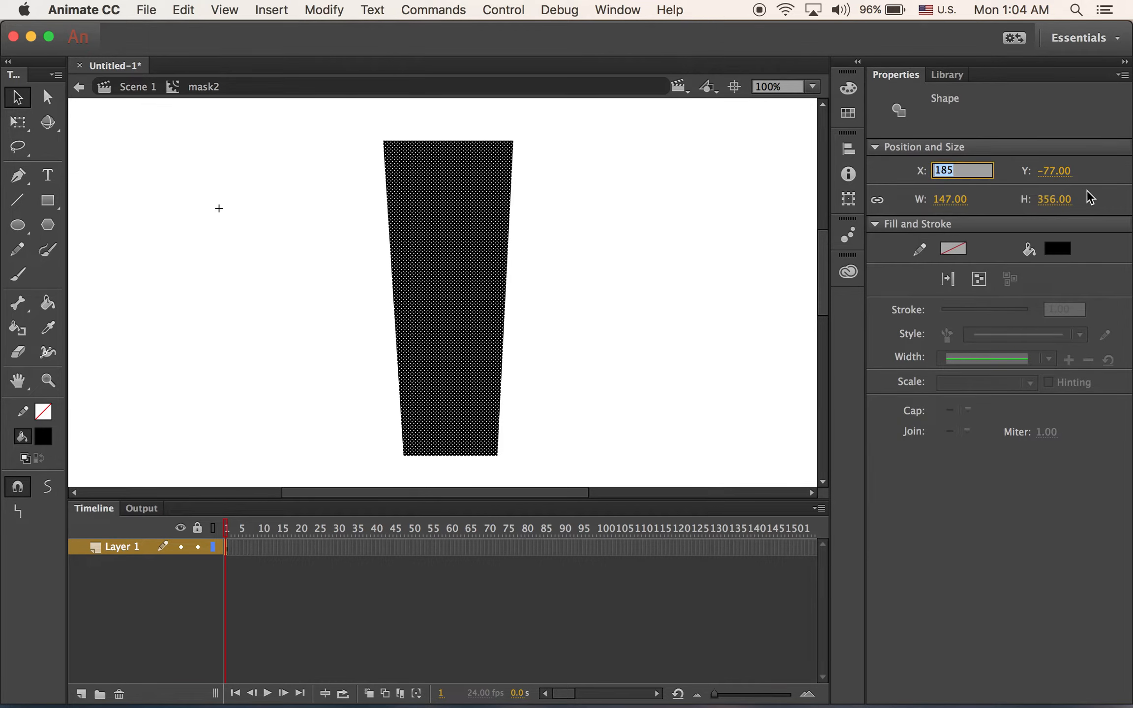
{"action": "type", "text": "0"}
{"action": "key", "text": "Tab"}
{"action": "type", "text": "0"}
{"action": "key", "text": "Return"}
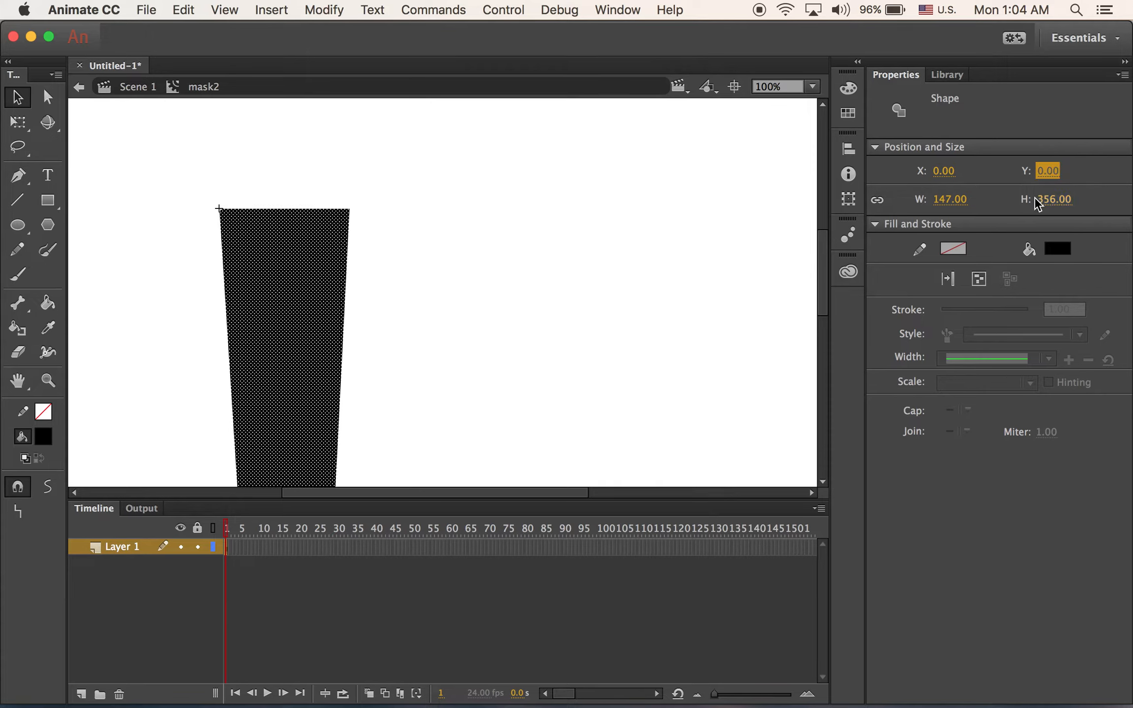
{"action": "left_click_drag", "start_coordinate": [604, 354], "coordinate": [605, 294]}
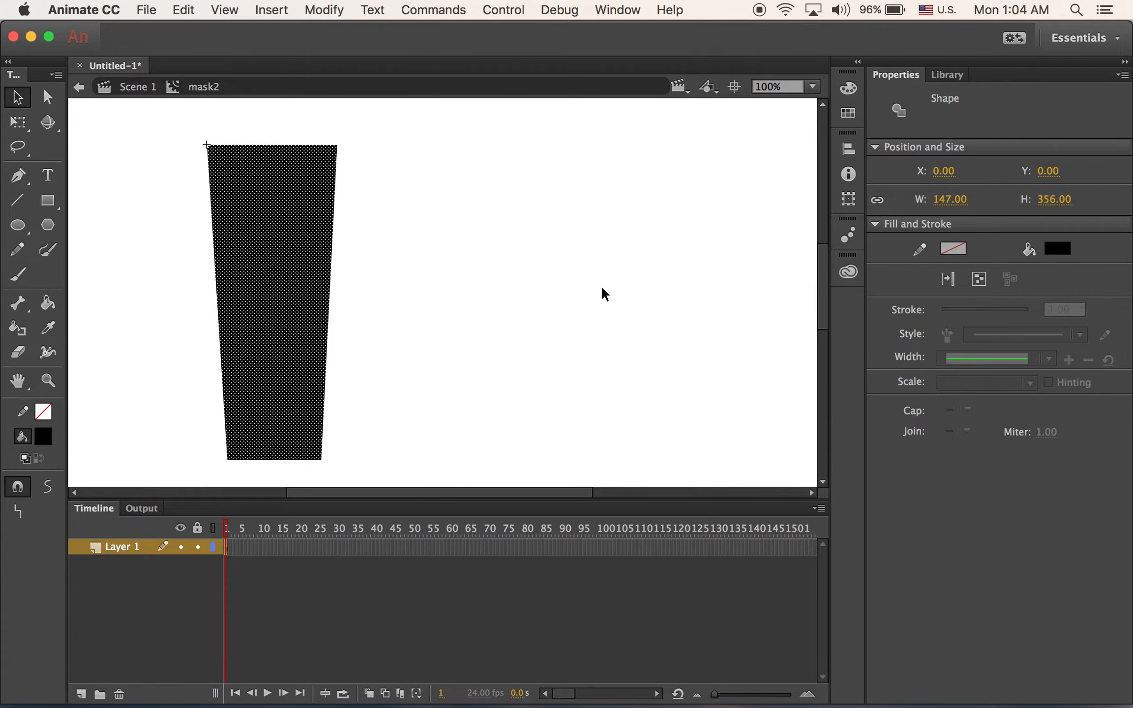
- Rename Layer 1 to shape and add a new layer named img beneath it
{"action": "double_click", "coordinate": [124, 547]}
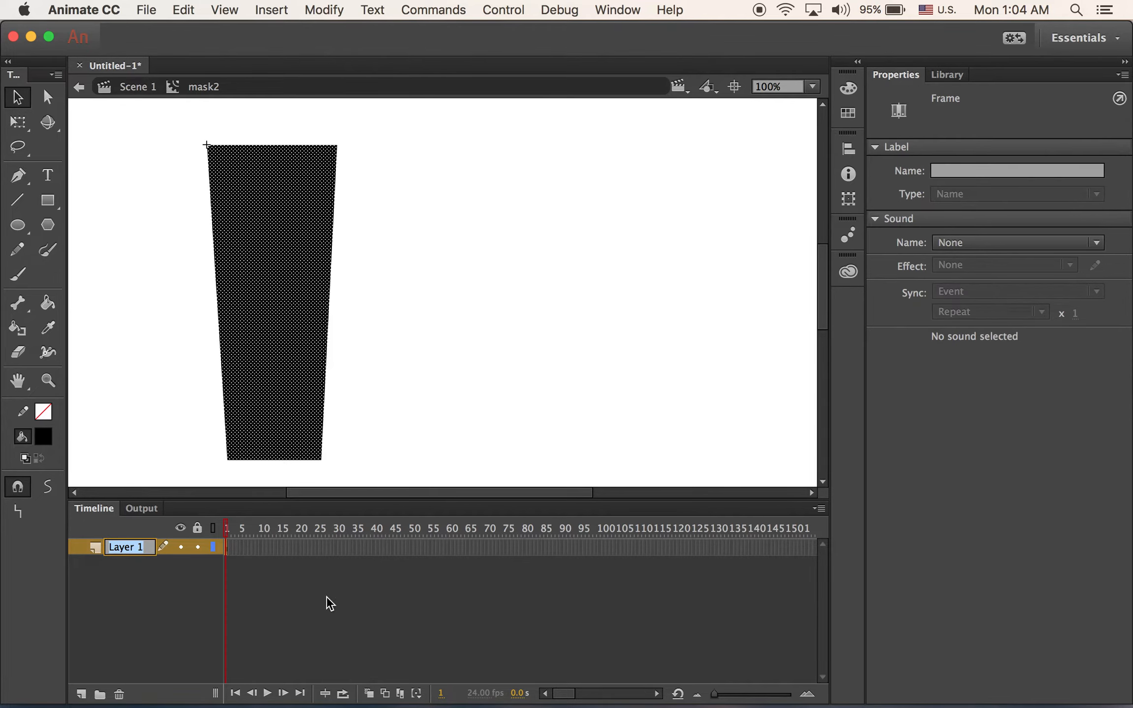
{"action": "type", "text": "shape"}
{"action": "key", "text": "Return"}
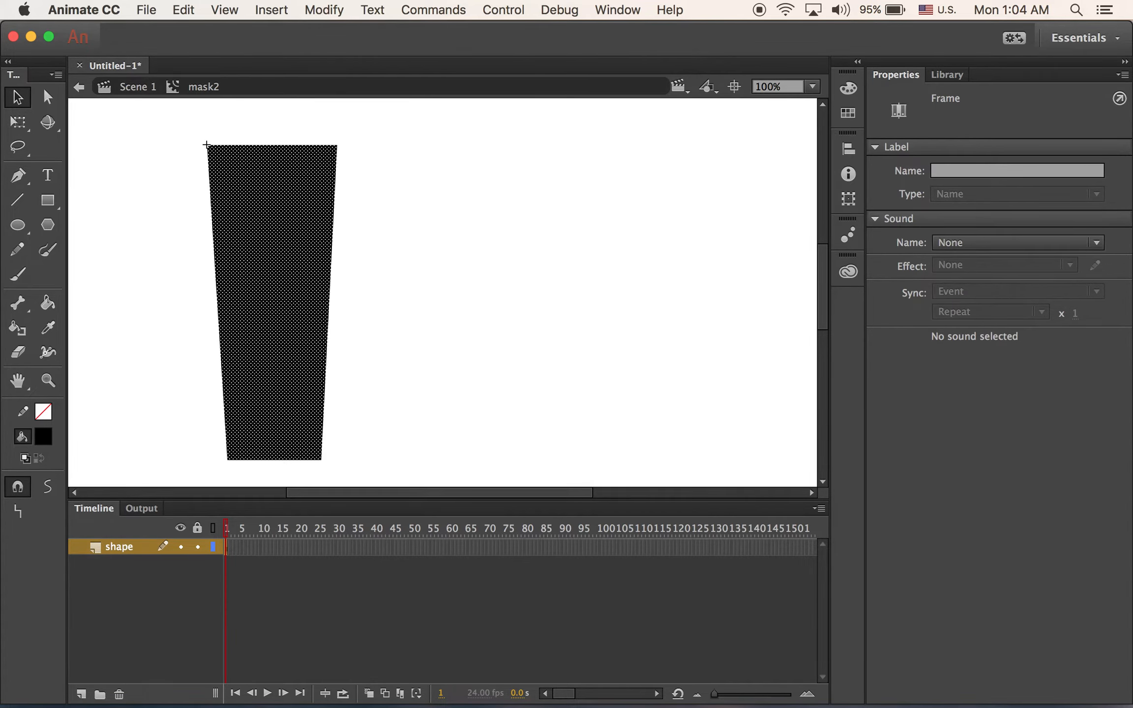
{"action": "left_click", "coordinate": [81, 694]}
{"action": "left_click_drag", "start_coordinate": [118, 546], "coordinate": [123, 585]}
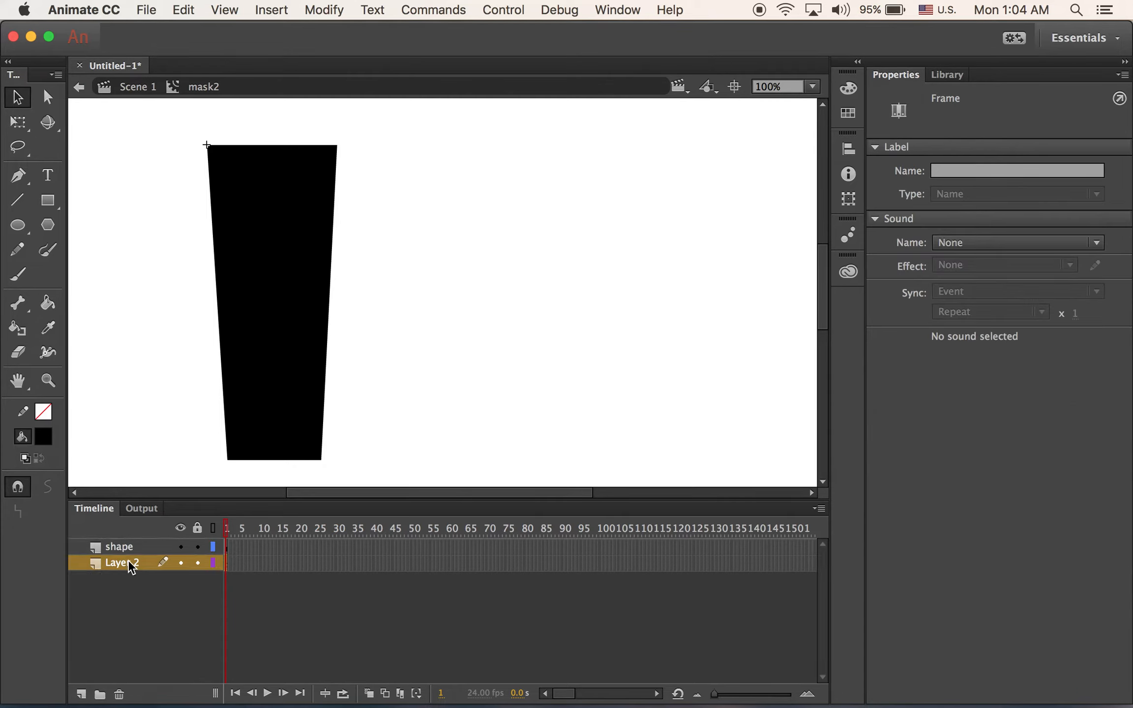
{"action": "double_click", "coordinate": [129, 564]}
{"action": "type", "text": "img"}
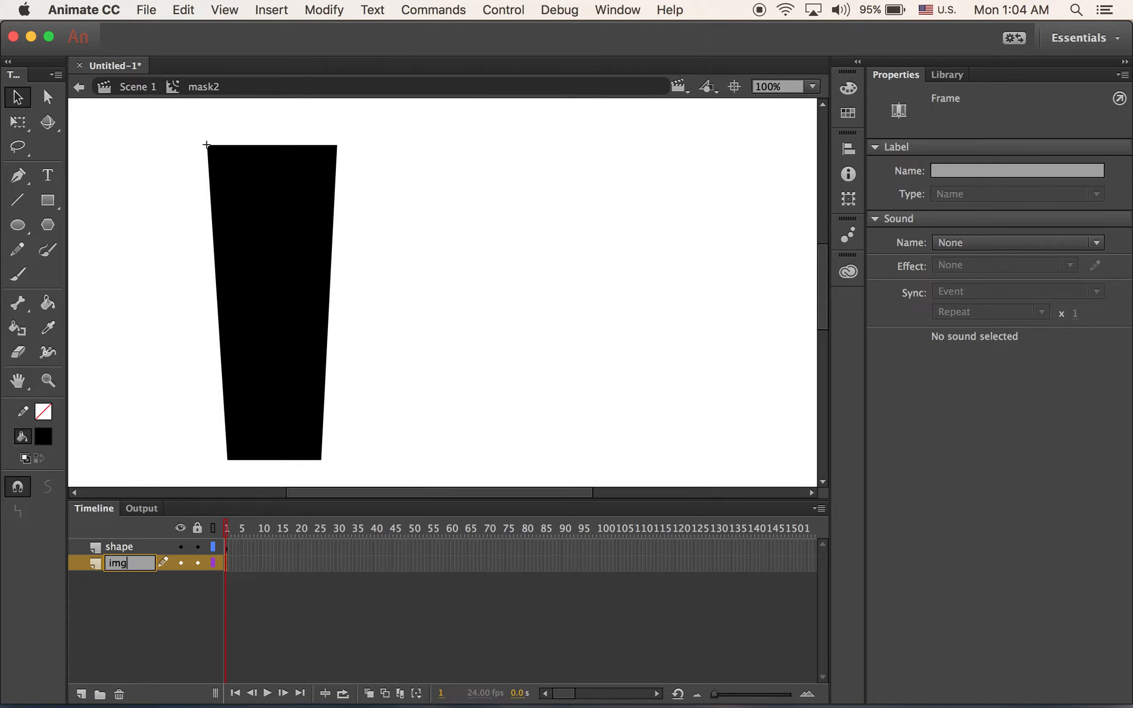
{"action": "key", "text": "Return"}
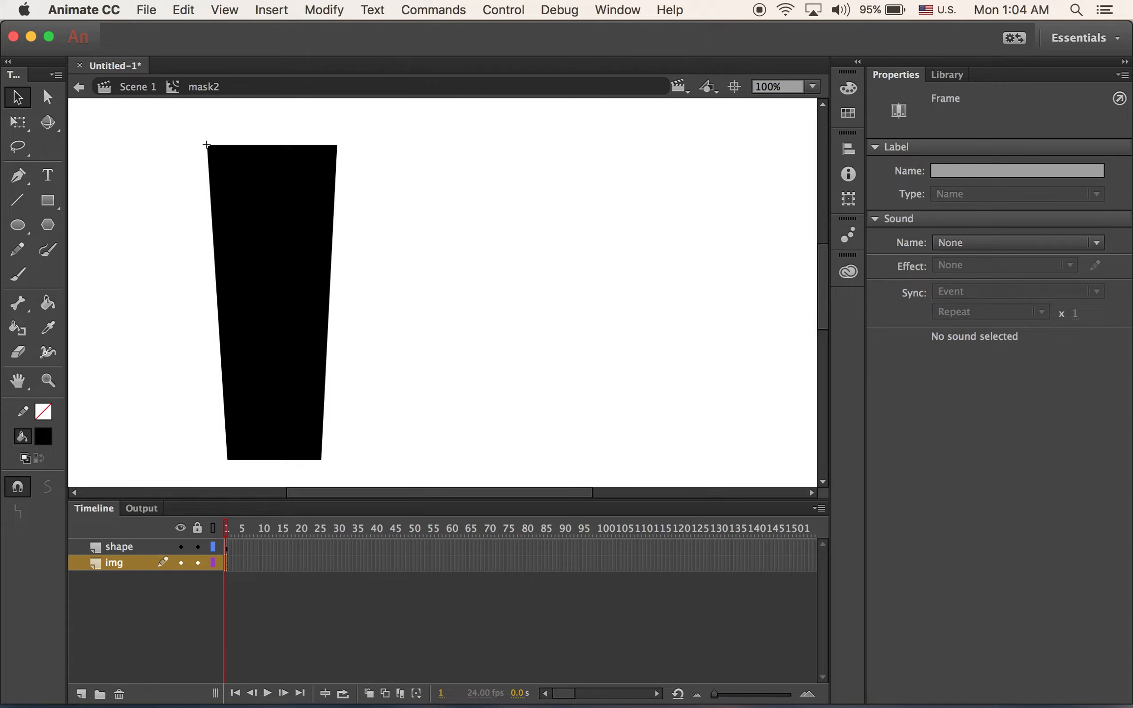
- Import front cover pottery photo.jpg from the ArtDept folder into the library
{"action": "left_click", "coordinate": [145, 8]}
{"action": "mouse_move", "coordinate": [236, 238]}
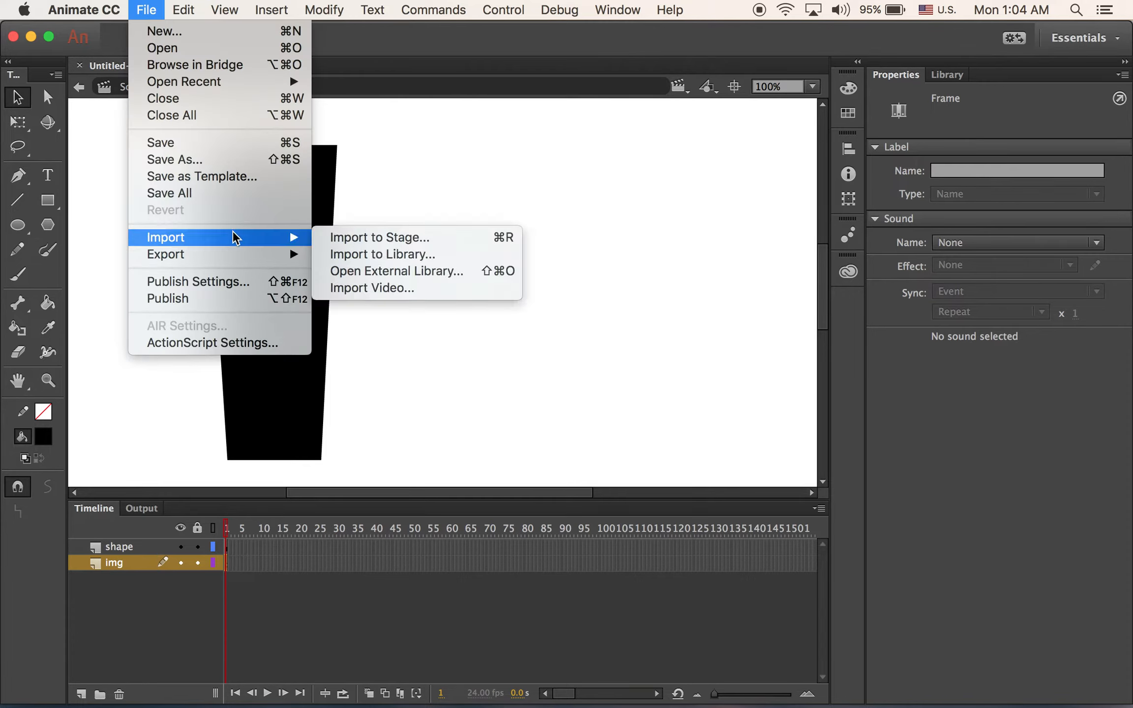
{"action": "left_click", "coordinate": [401, 255]}
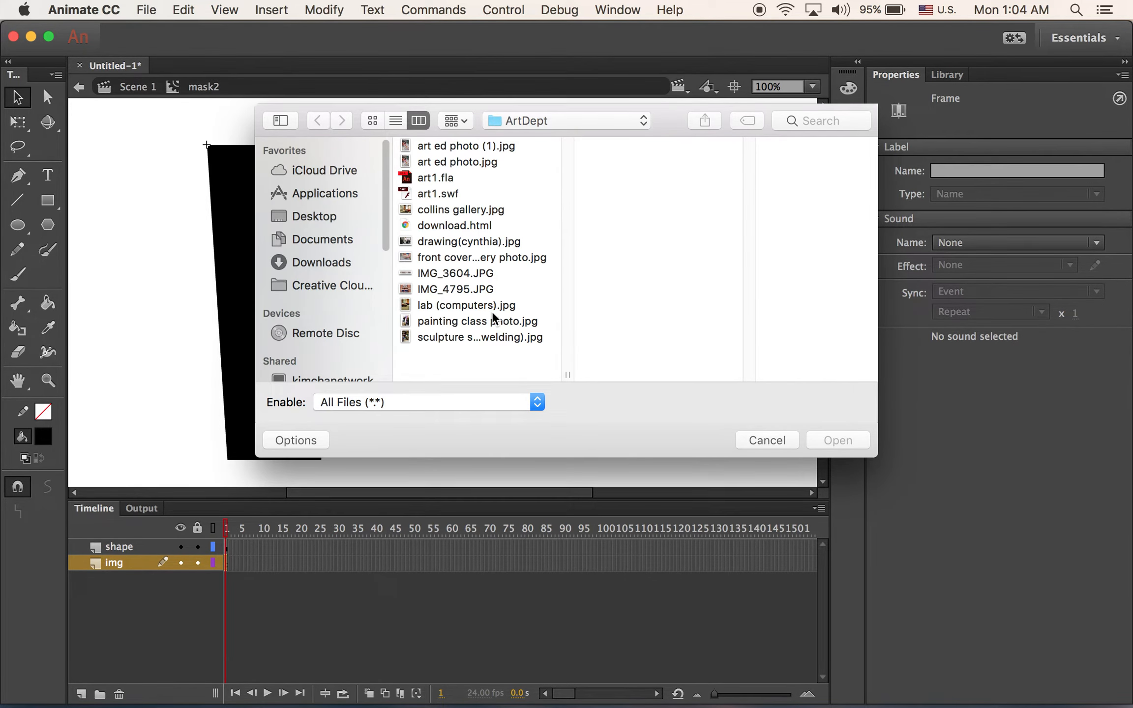
{"action": "left_click", "coordinate": [472, 262]}
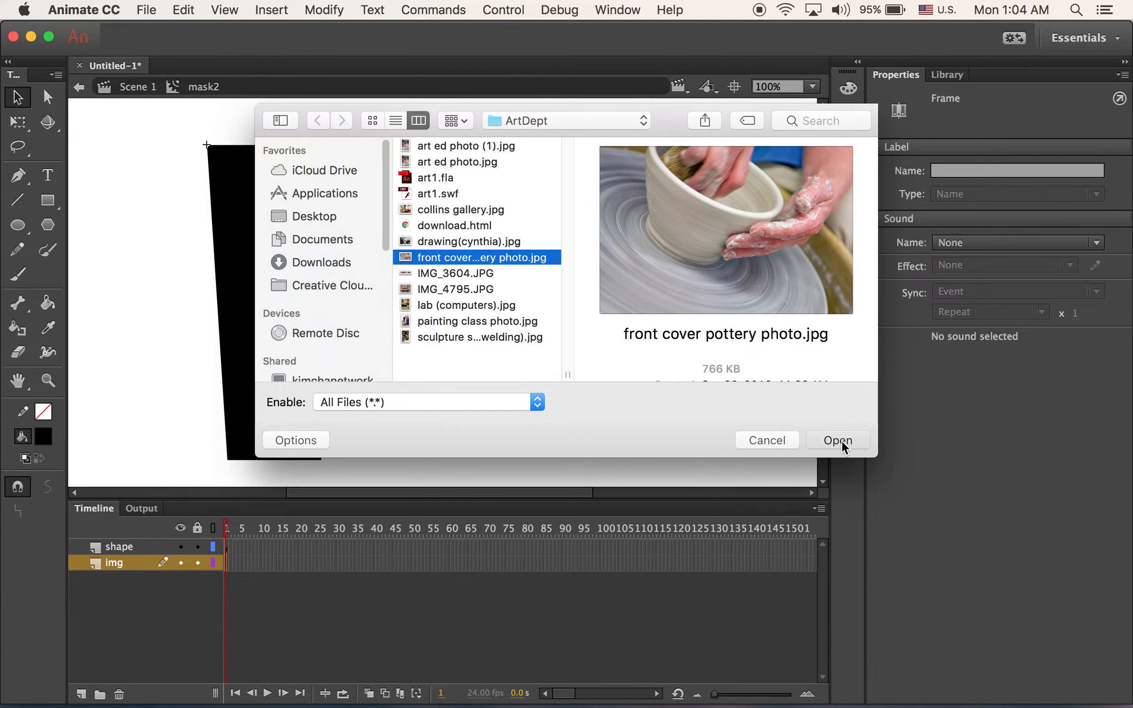
{"action": "left_click", "coordinate": [842, 440]}
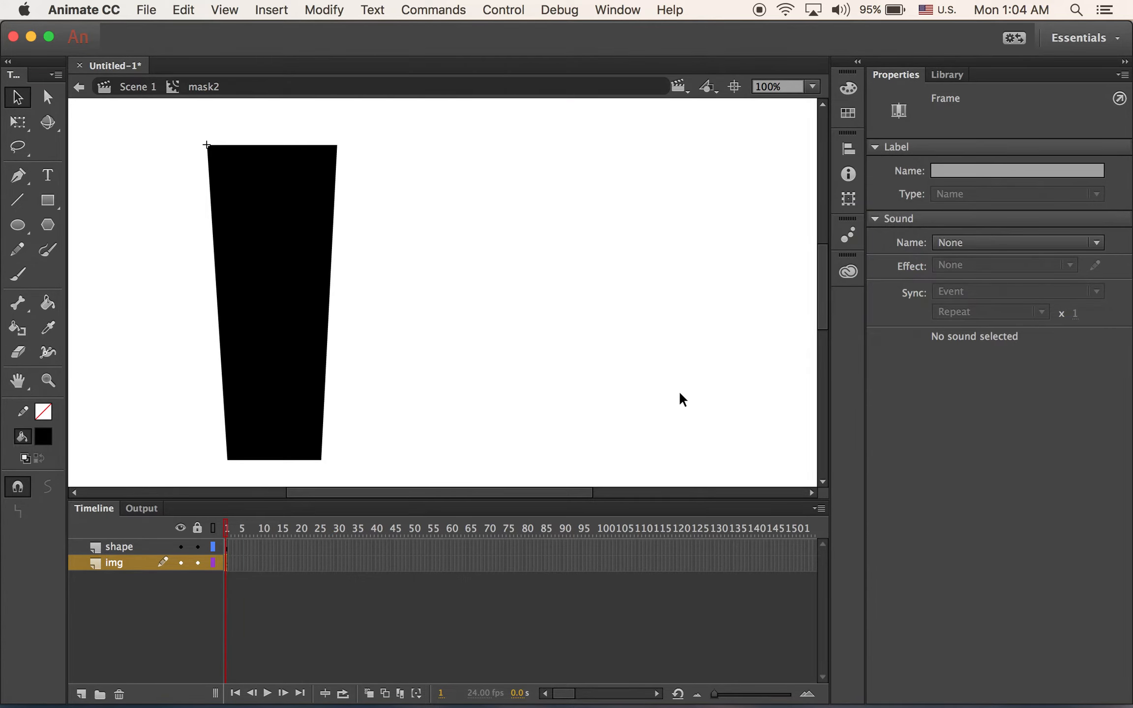
- Place front cover pottery photo.jpg from the library on the img layer behind the black shape
{"action": "left_click", "coordinate": [947, 75]}
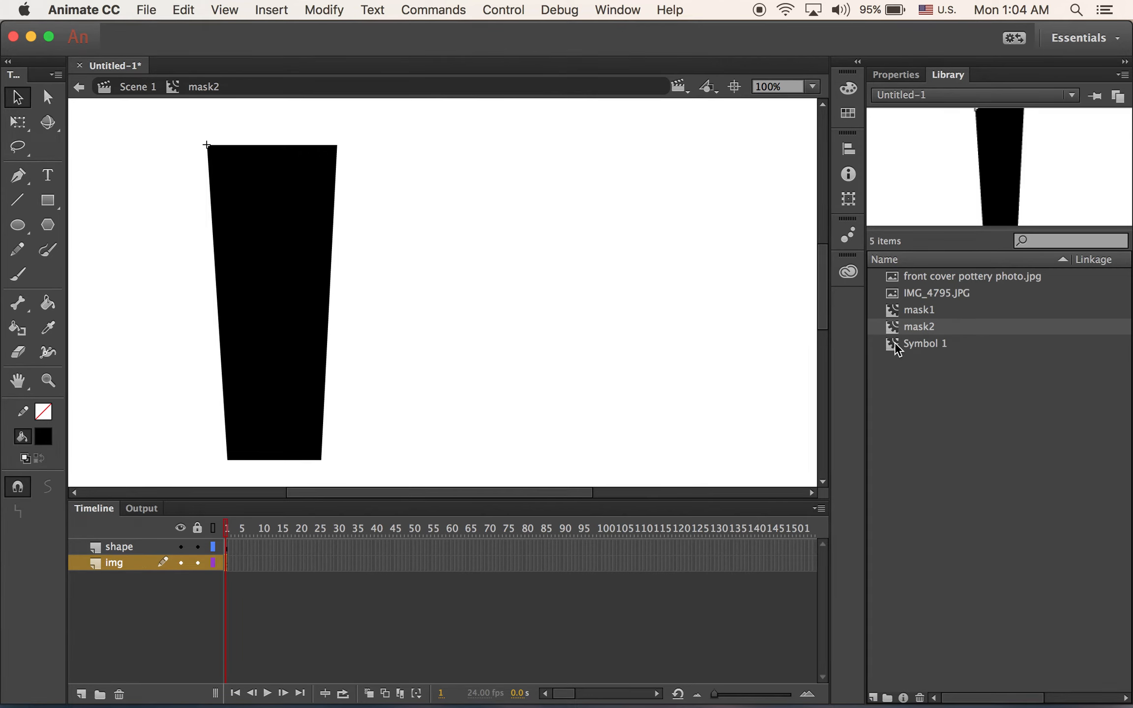
{"action": "left_click", "coordinate": [894, 294]}
{"action": "left_click", "coordinate": [894, 277]}
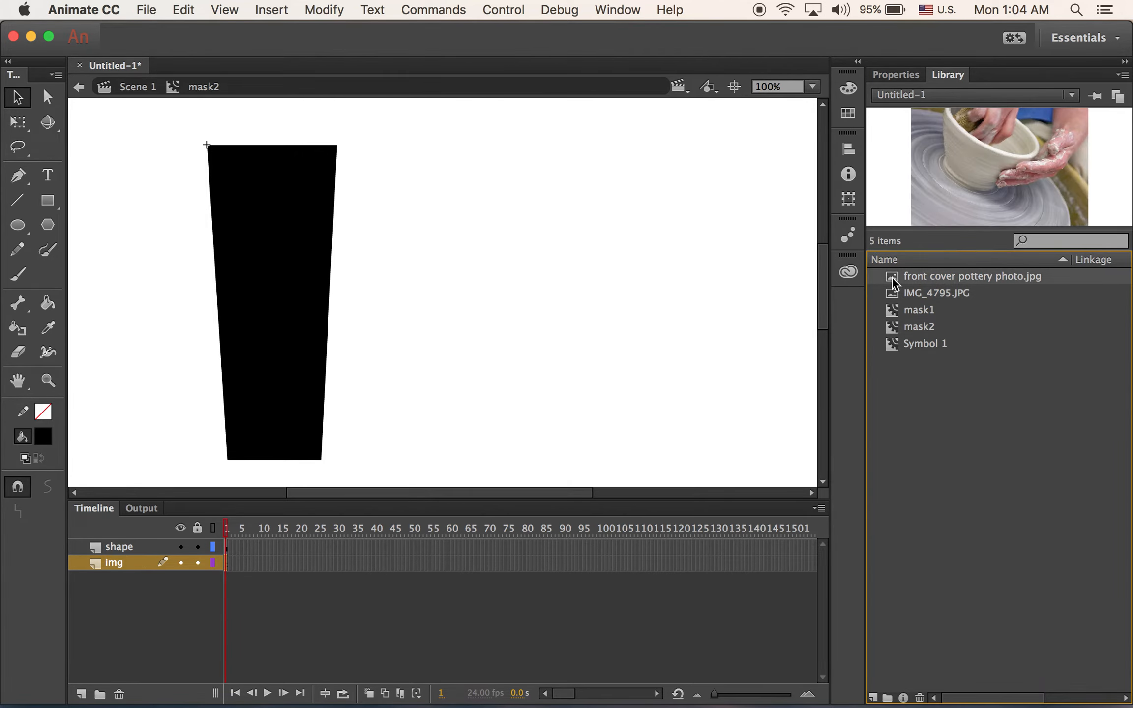
{"action": "left_click_drag", "start_coordinate": [895, 277], "coordinate": [408, 244]}
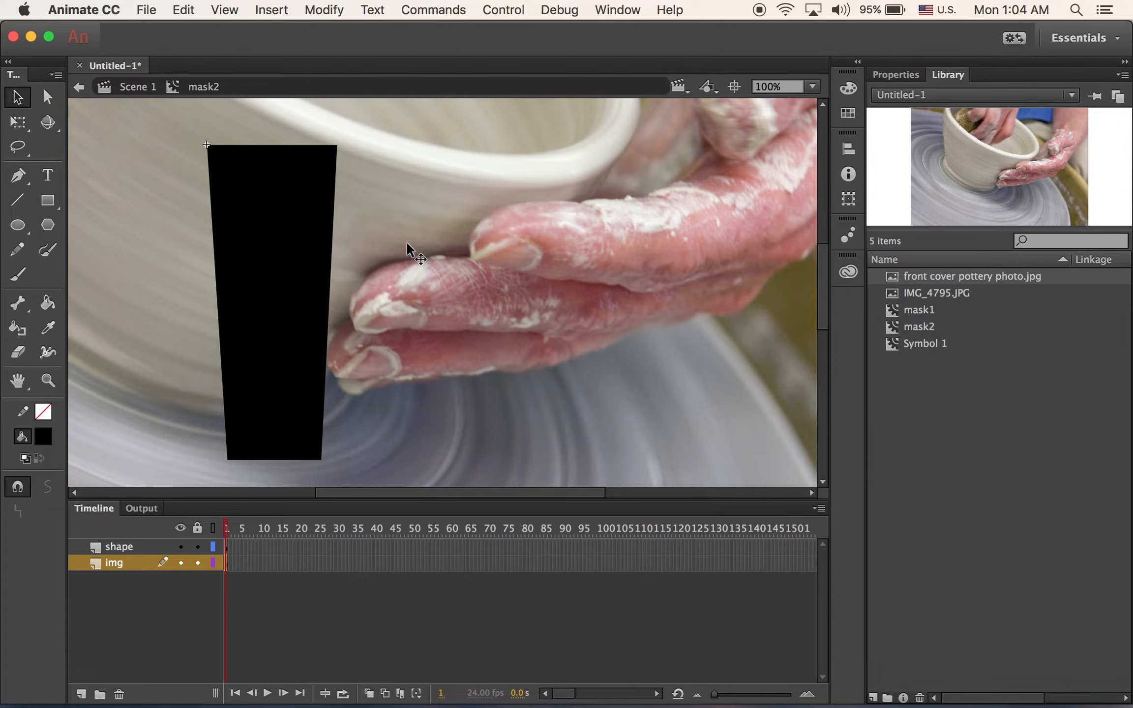
- Scale the pottery photo to 50% and move it so its upper-left area lies behind the whole black shape
{"action": "left_click", "coordinate": [849, 199]}
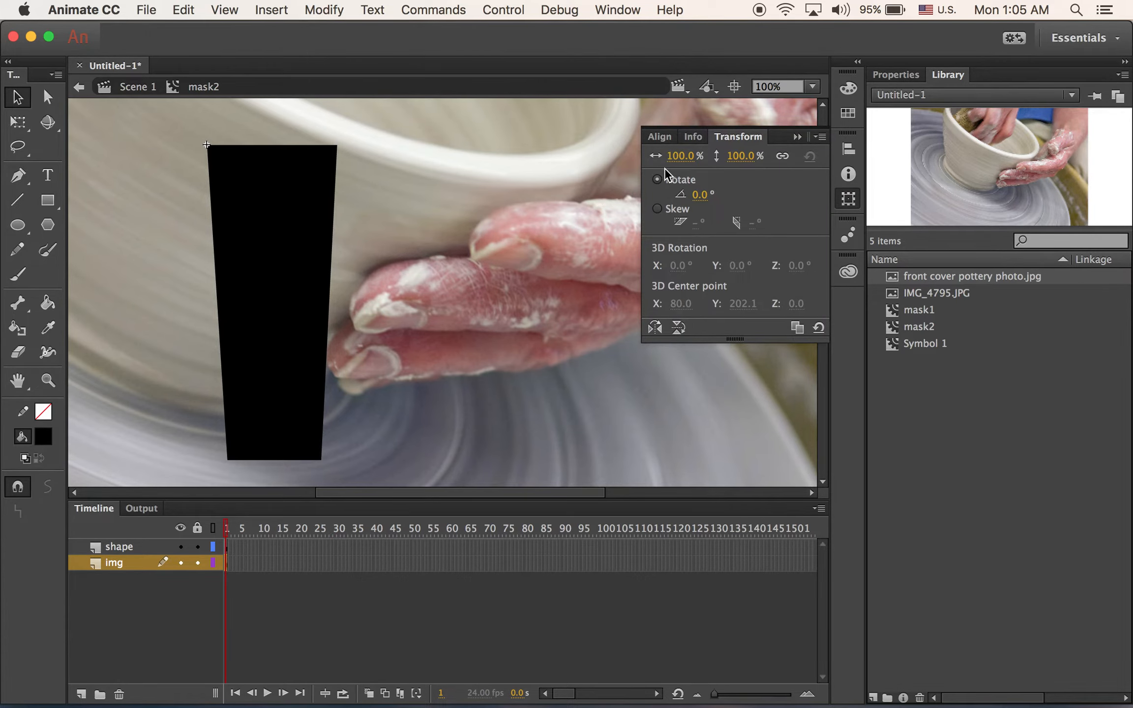
{"action": "left_click", "coordinate": [680, 156]}
{"action": "type", "text": "50"}
{"action": "key", "text": "Return"}
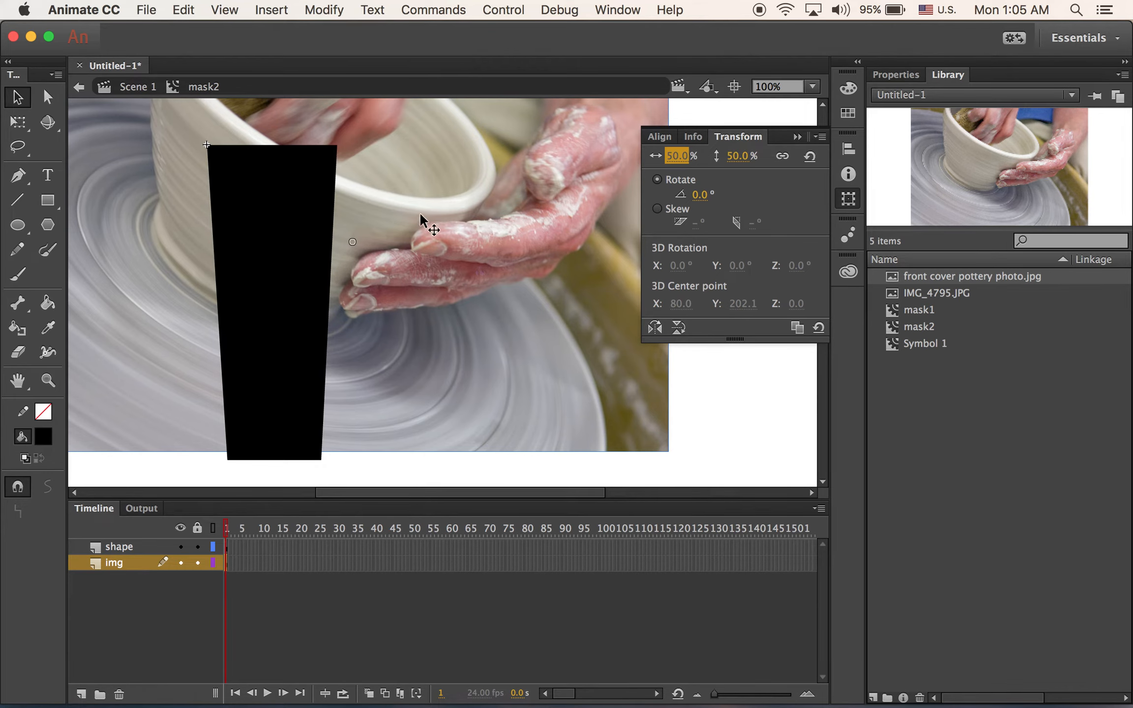
{"action": "left_click", "coordinate": [22, 101]}
{"action": "left_click_drag", "start_coordinate": [449, 250], "coordinate": [612, 357]}
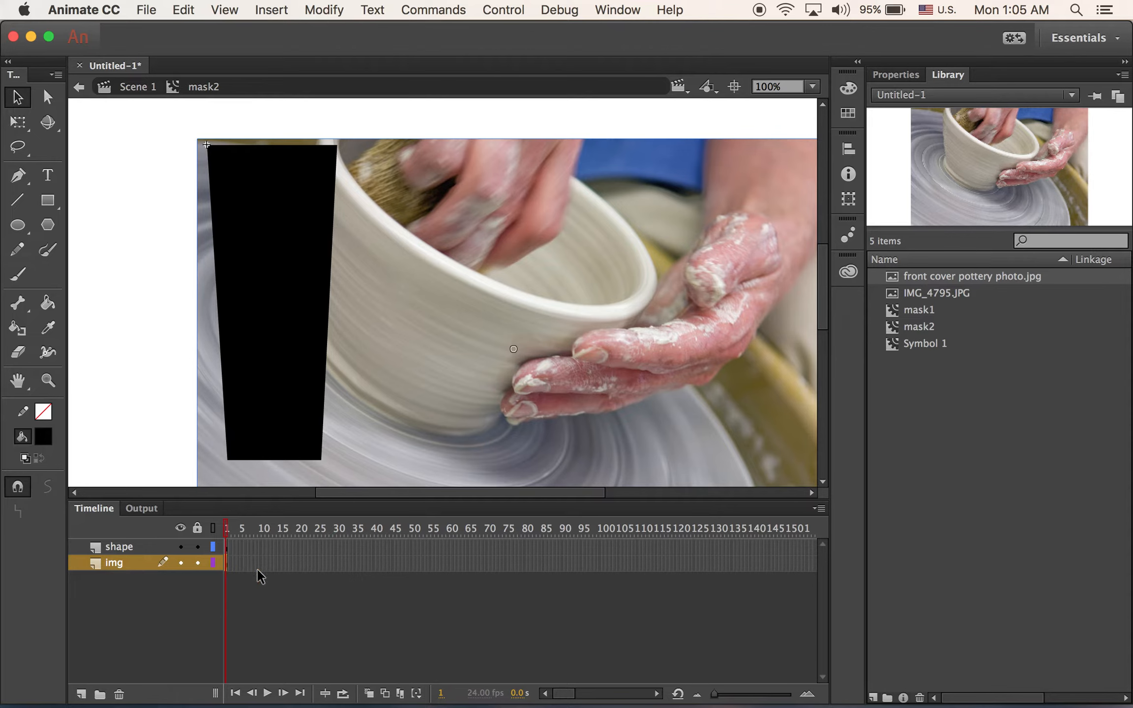
- Apply a motion tween to the pottery photo and extend the img layer's tween to frame 152
{"action": "left_click", "coordinate": [290, 9]}
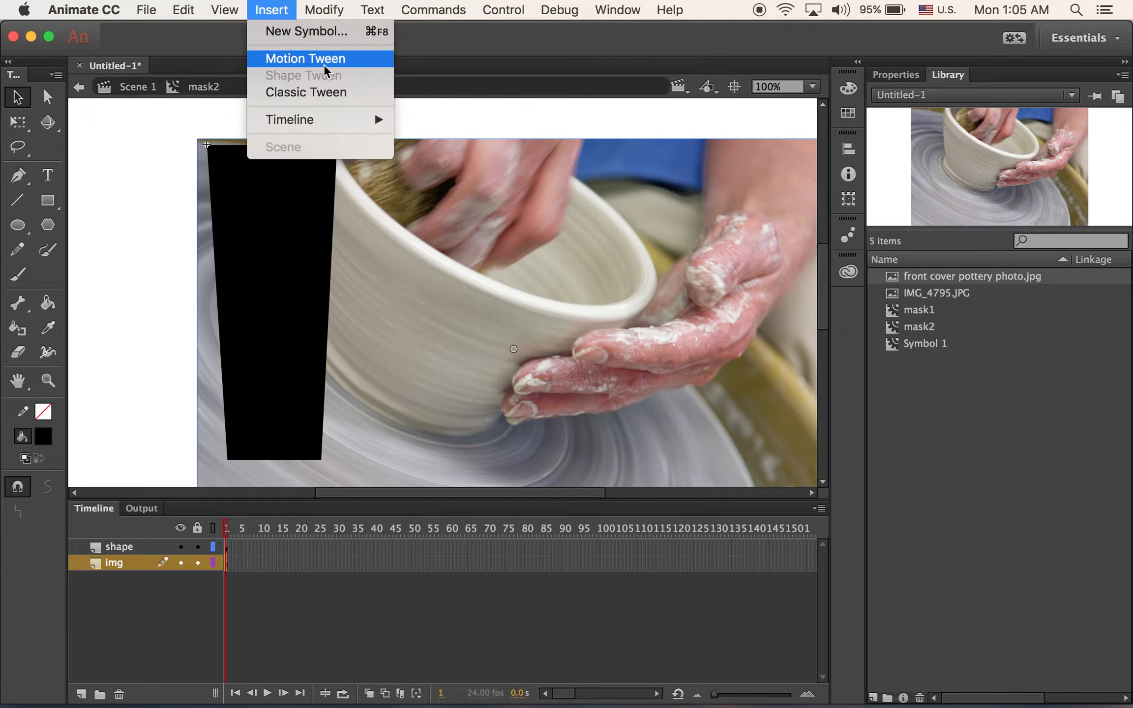
{"action": "left_click", "coordinate": [320, 59]}
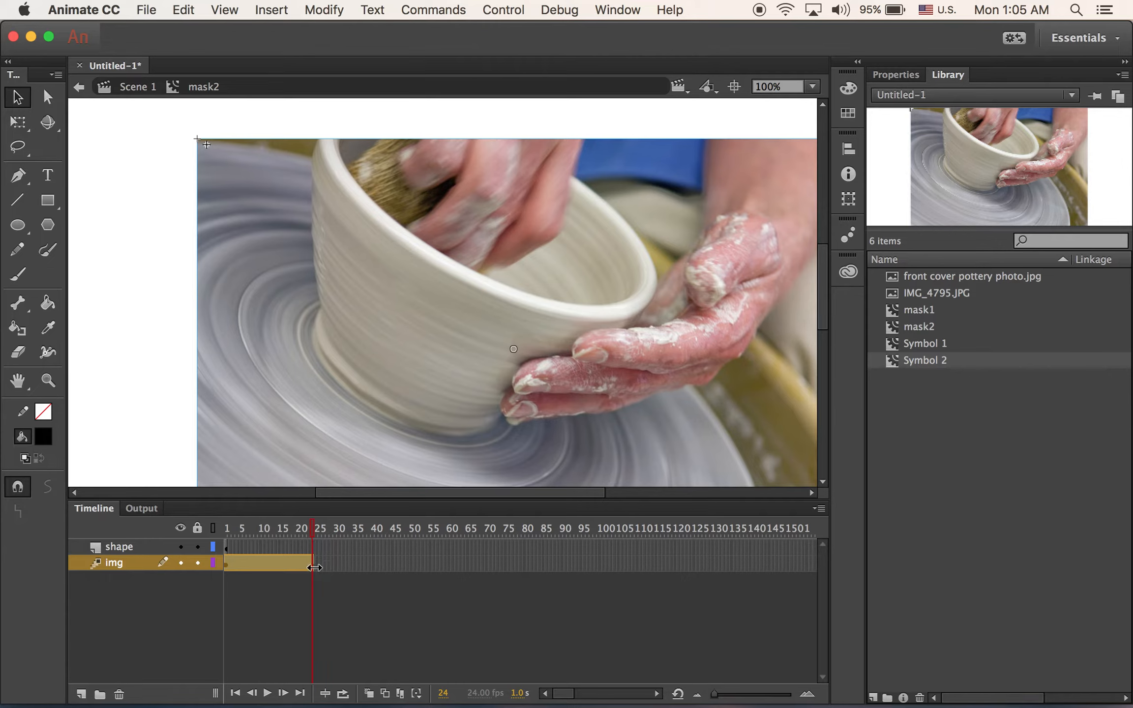
{"action": "left_click_drag", "start_coordinate": [315, 568], "coordinate": [797, 581]}
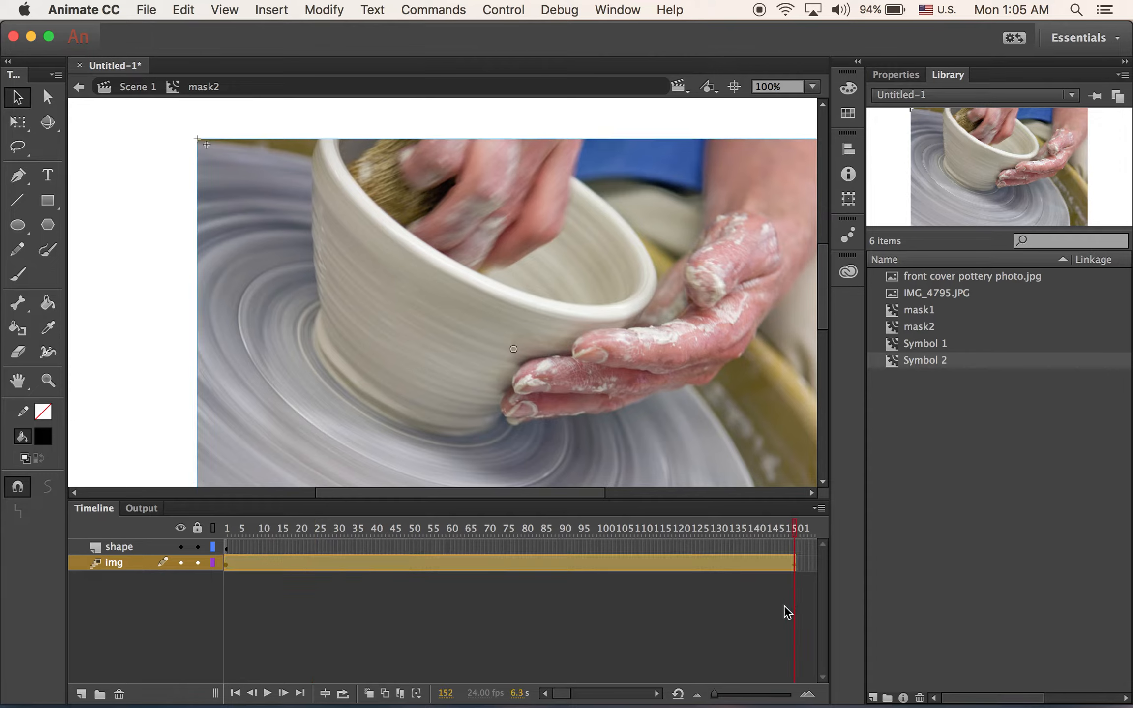
- Extend the img layer's motion tween and the shape layer's frames to frame 300
{"action": "left_click", "coordinate": [807, 695]}
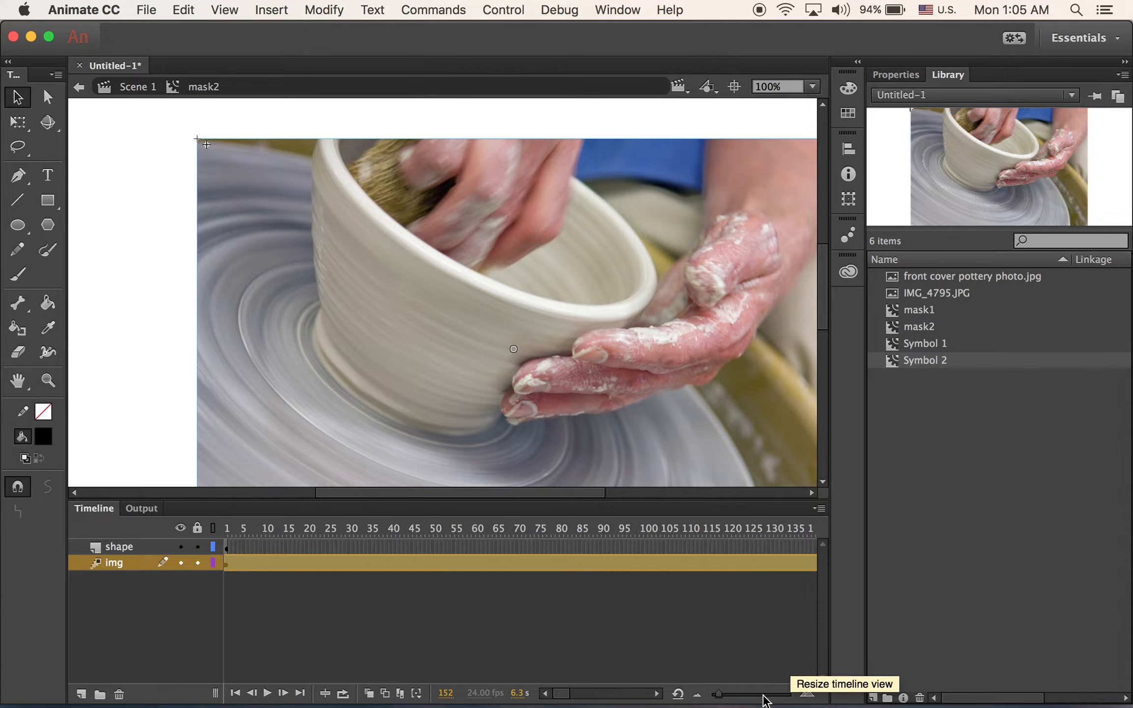
{"action": "left_click", "coordinate": [549, 615]}
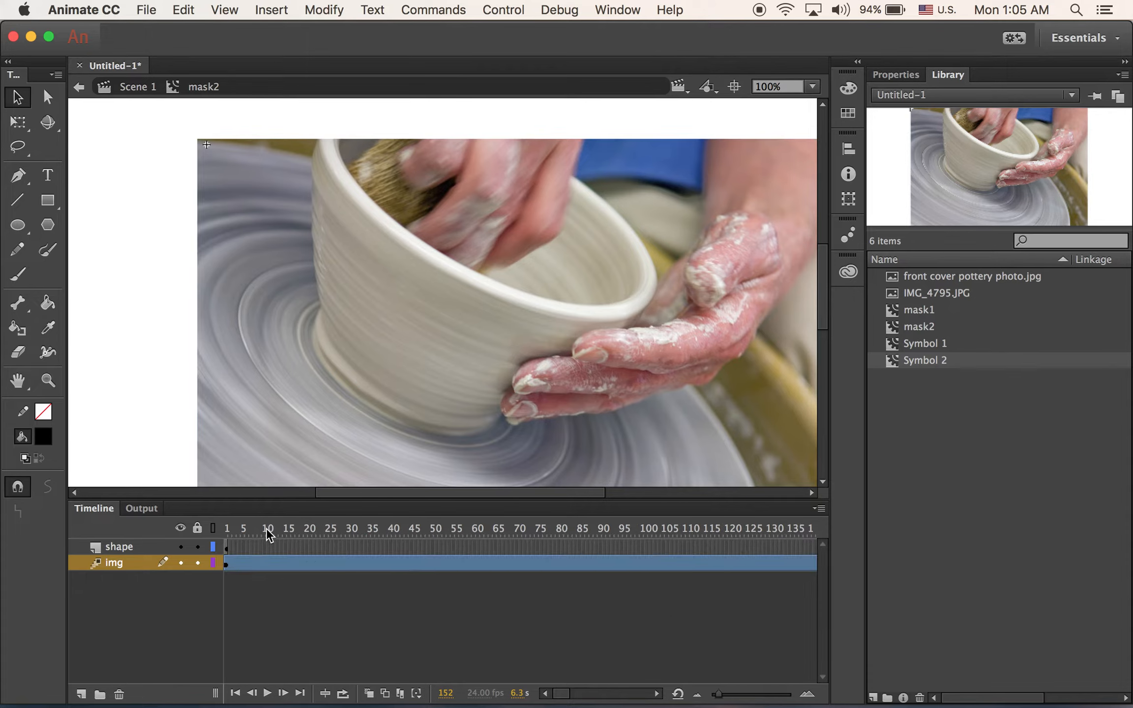
{"action": "left_click_drag", "start_coordinate": [798, 530], "coordinate": [564, 507]}
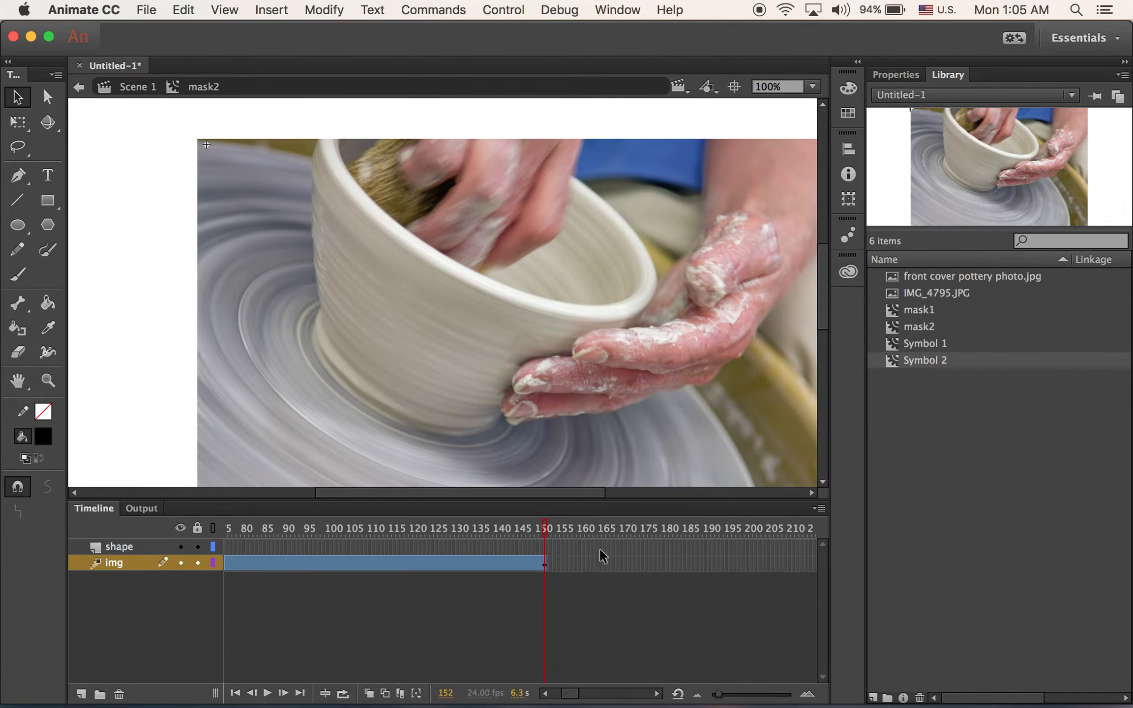
{"action": "left_click", "coordinate": [698, 695]}
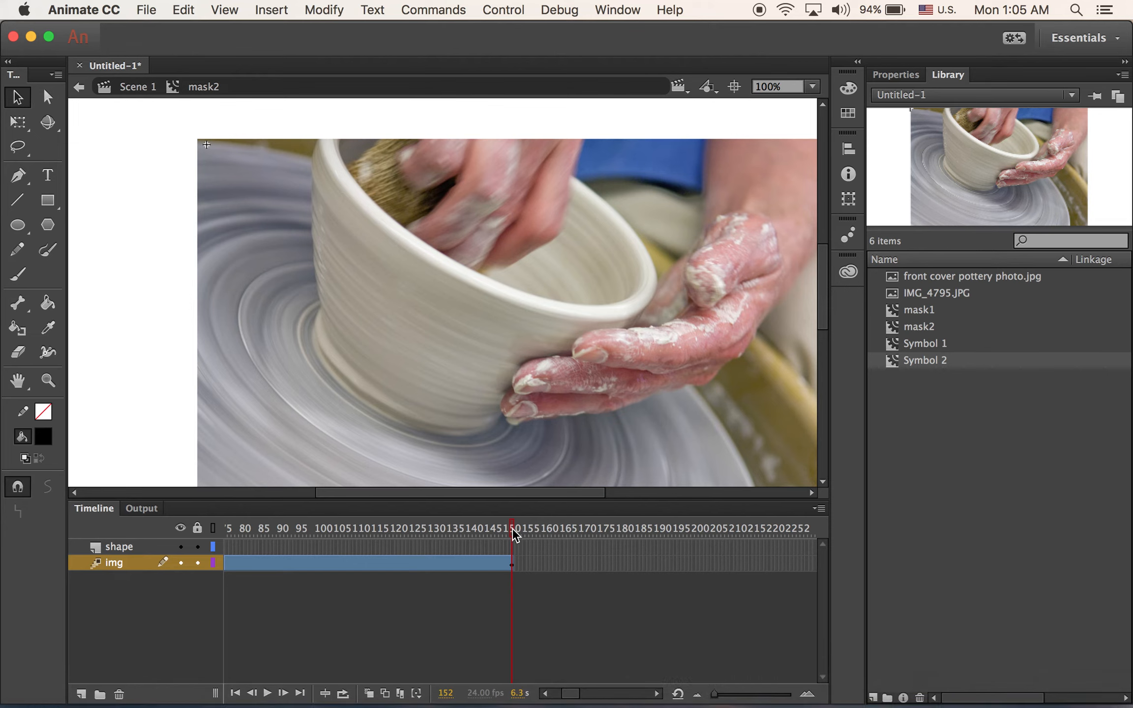
{"action": "left_click_drag", "start_coordinate": [512, 528], "coordinate": [830, 529]}
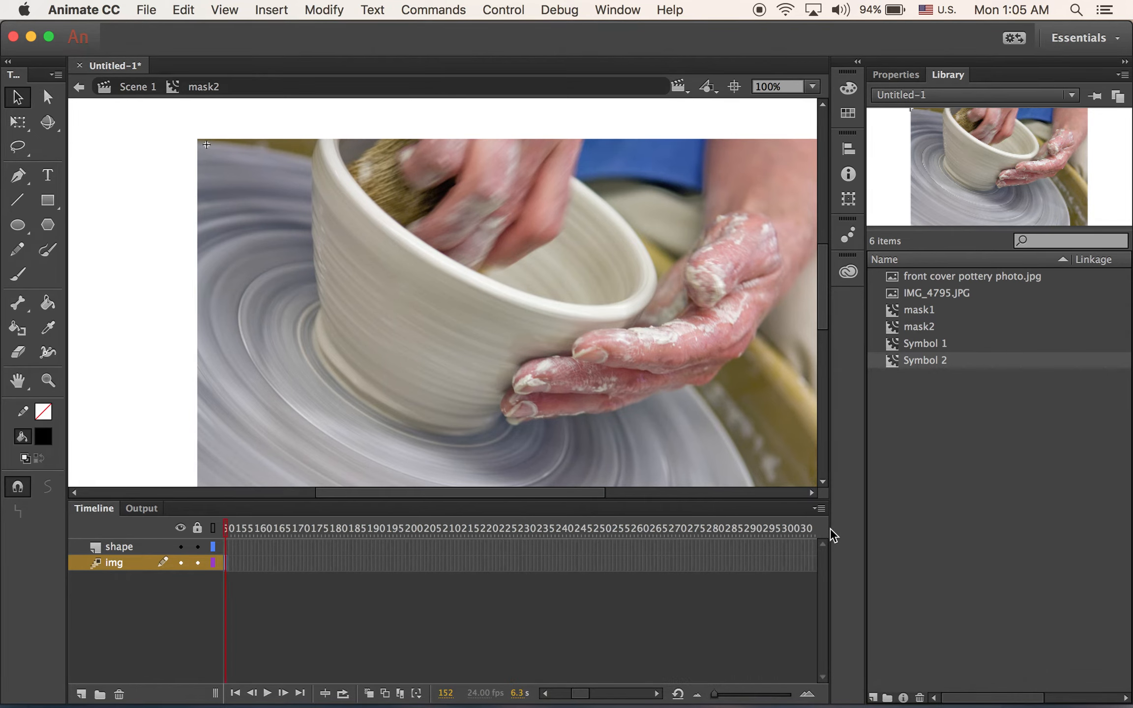
{"action": "left_click", "coordinate": [783, 546]}
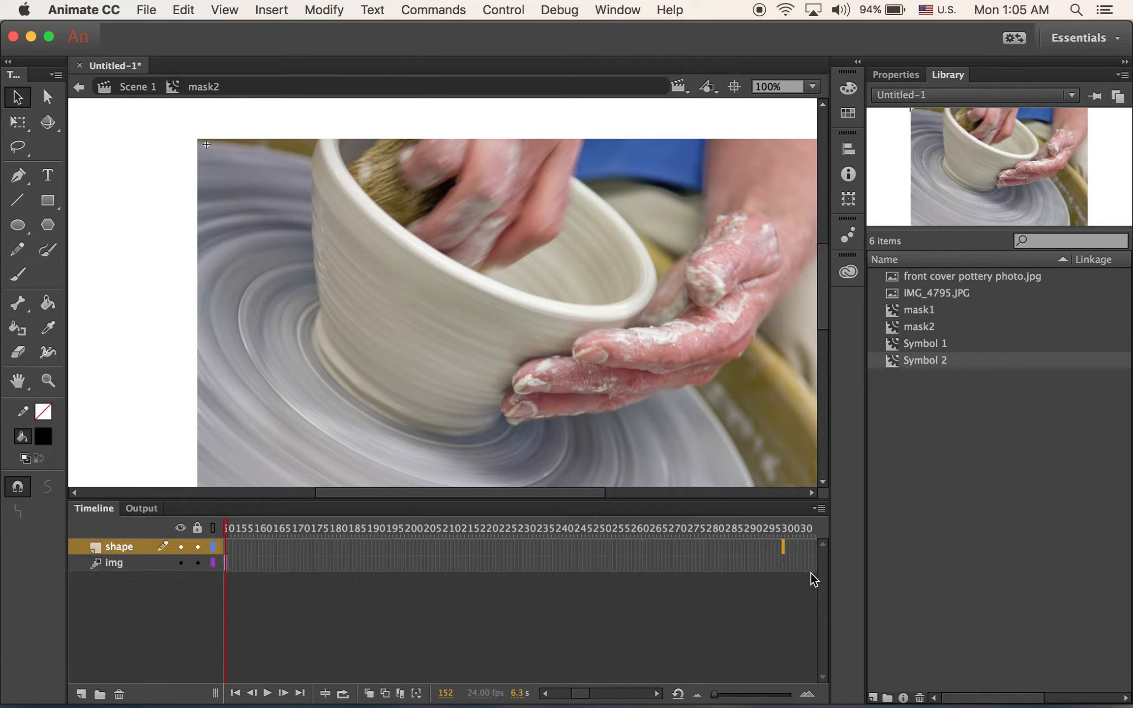
{"action": "left_click", "coordinate": [783, 563]}
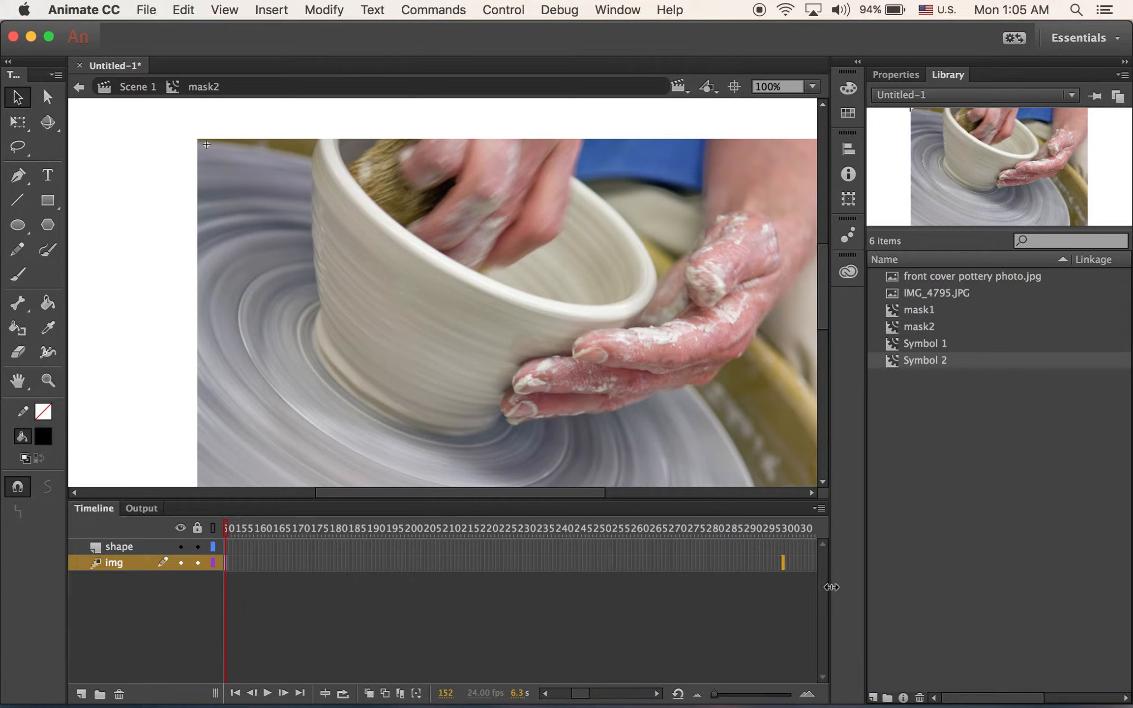
{"action": "key", "text": "F5"}
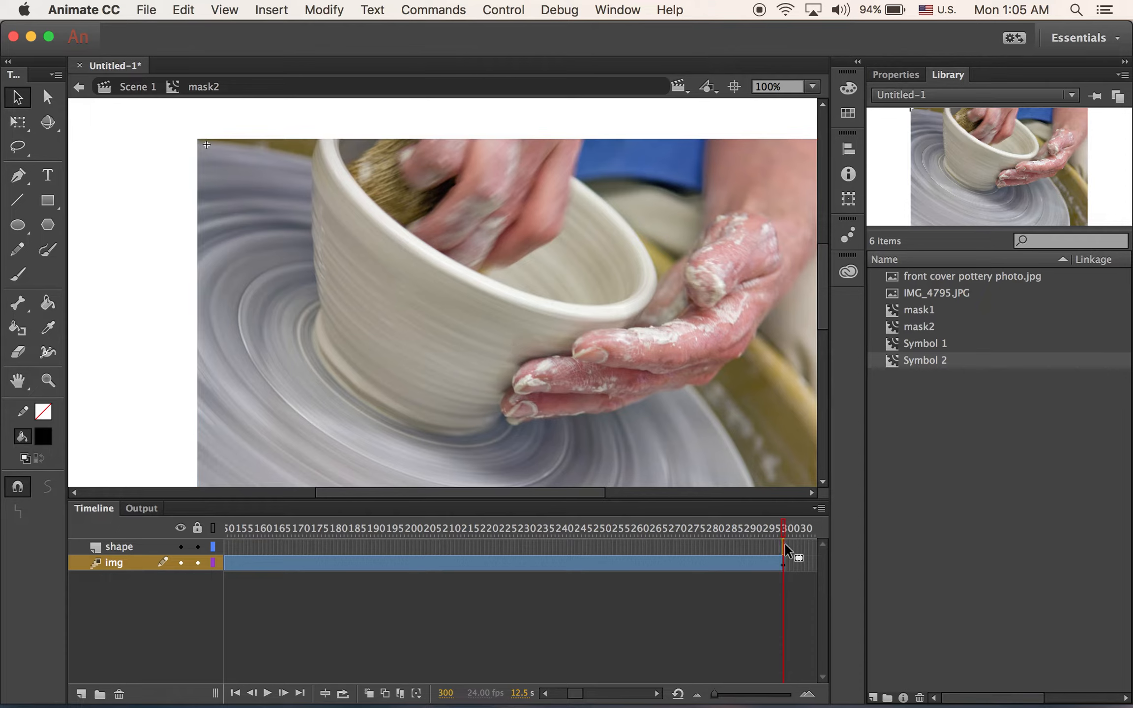
{"action": "left_click", "coordinate": [783, 546]}
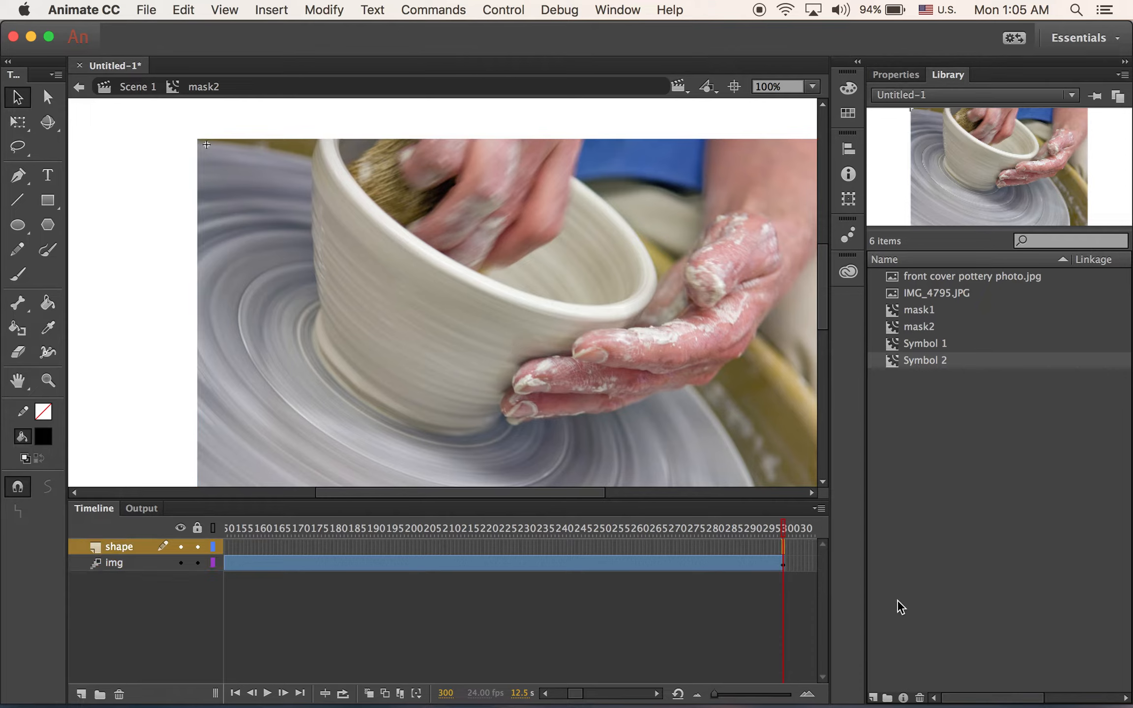
{"action": "key", "text": "super+shift+v"}
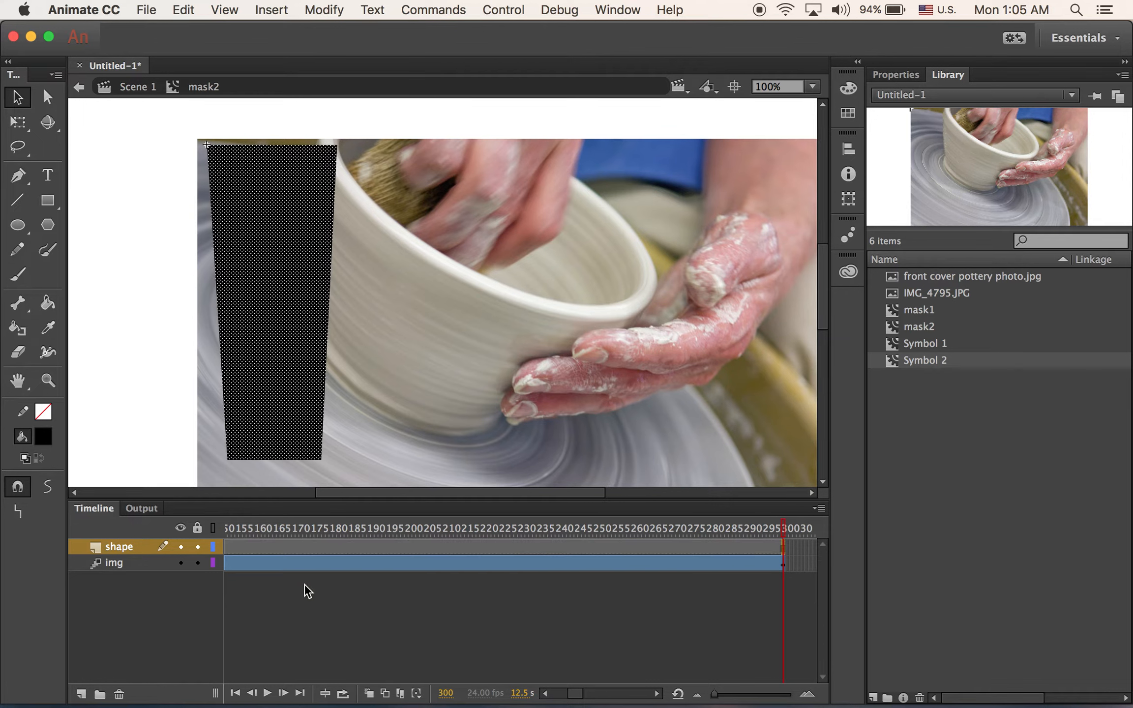
- At frame 152 of the img layer, move the pottery photo far to the left and slightly up behind the black shape
{"action": "left_click_drag", "start_coordinate": [787, 532], "coordinate": [445, 547]}
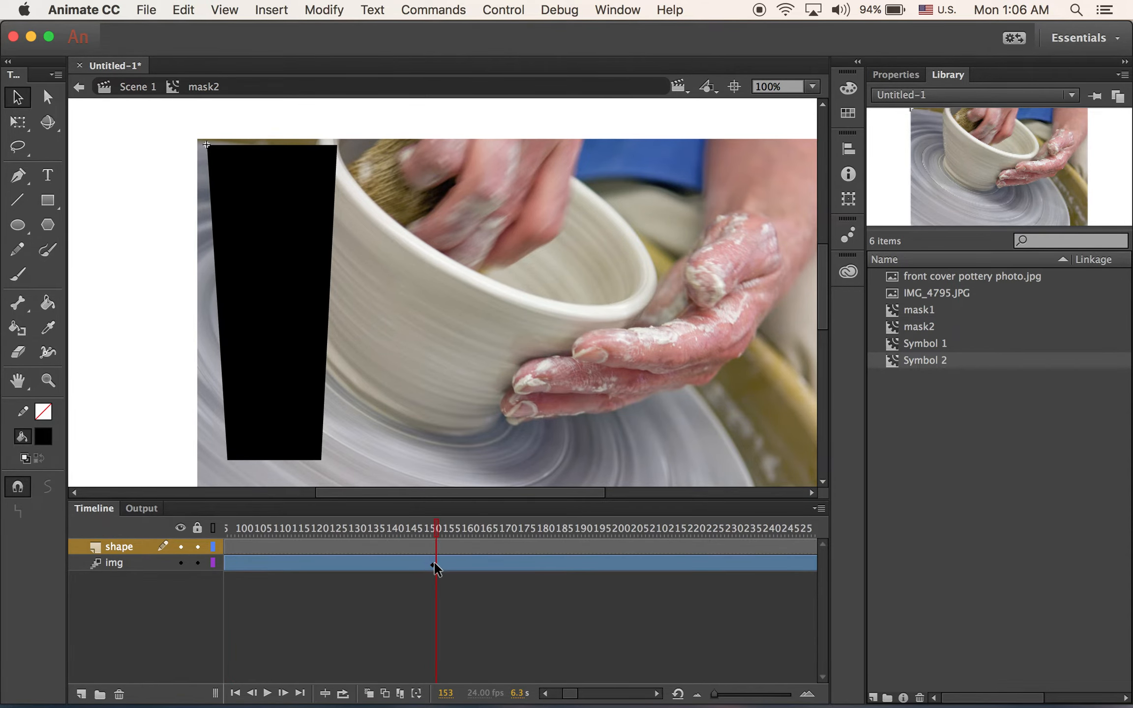
{"action": "left_click", "coordinate": [434, 563]}
{"action": "left_click", "coordinate": [433, 570]}
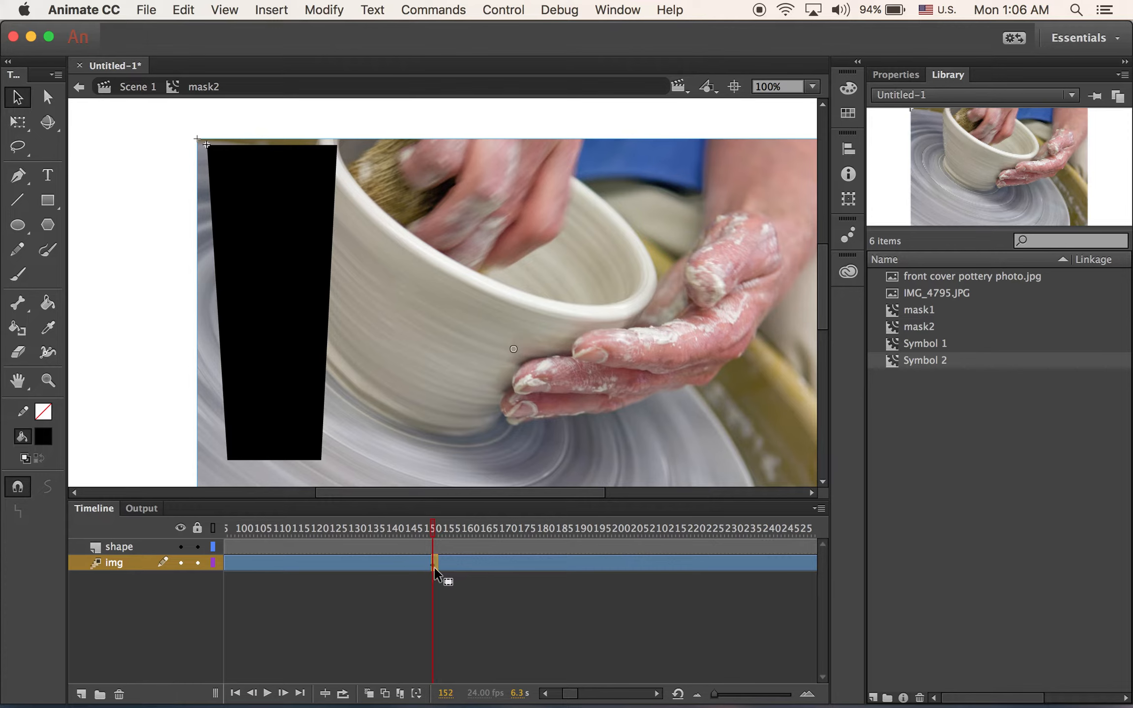
{"action": "left_click", "coordinate": [433, 581]}
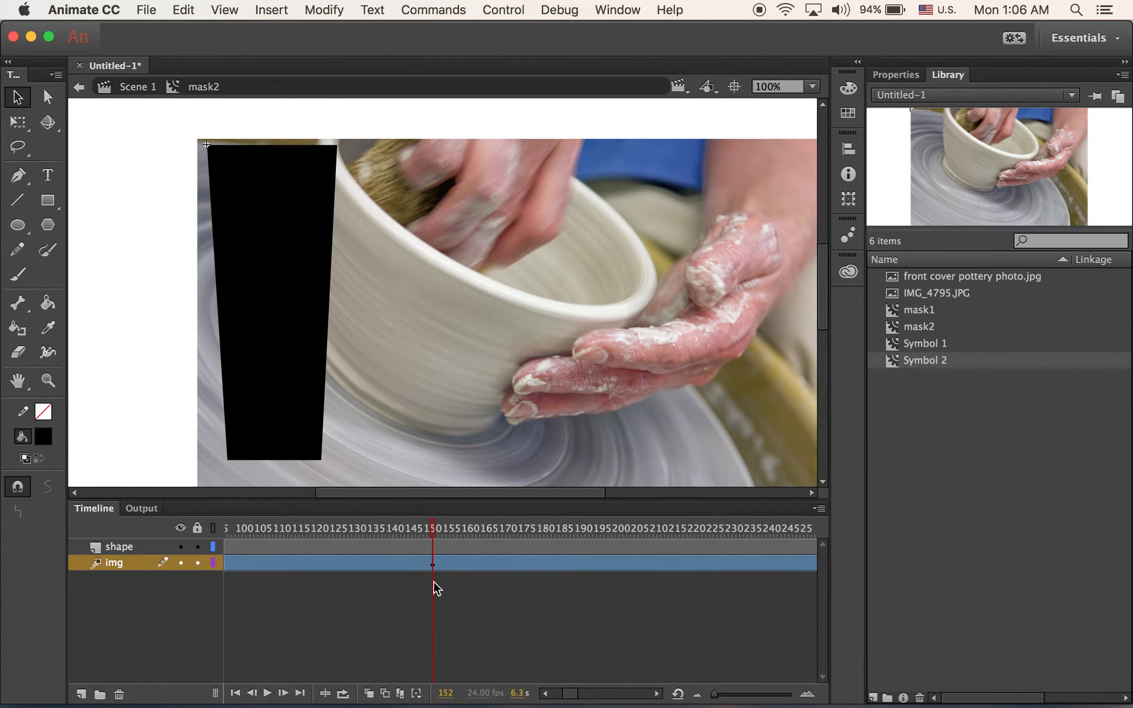
{"action": "left_click", "coordinate": [432, 565]}
{"action": "left_click_drag", "start_coordinate": [716, 445], "coordinate": [313, 402]}
{"action": "left_click_drag", "start_coordinate": [433, 529], "coordinate": [40, 534]}
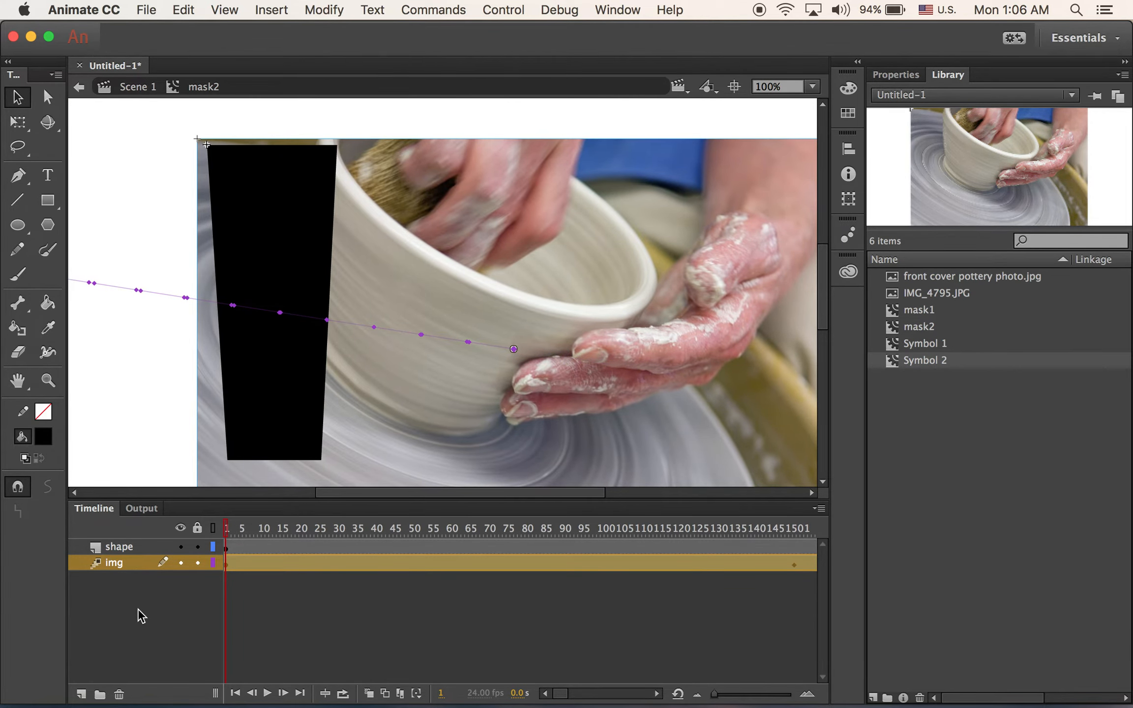
- Turn the shape layer into a mask over the img layer and play the mask2 animation
{"action": "left_click", "coordinate": [118, 547]}
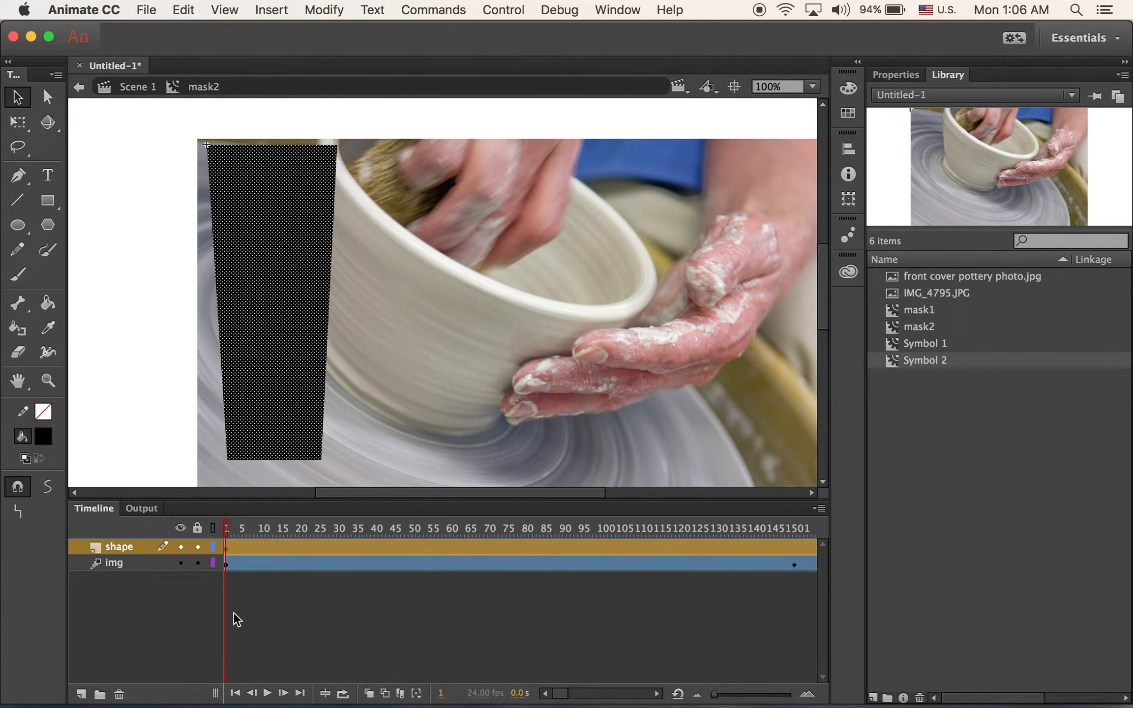
{"action": "right_click", "coordinate": [124, 550]}
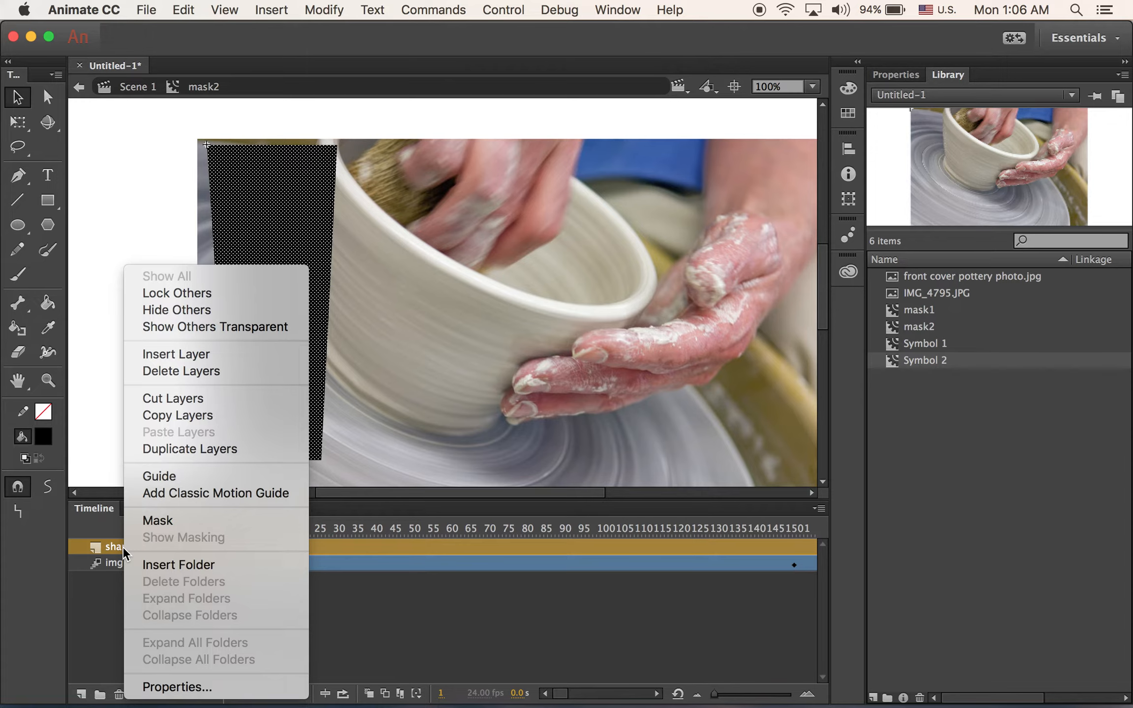
{"action": "left_click", "coordinate": [187, 521]}
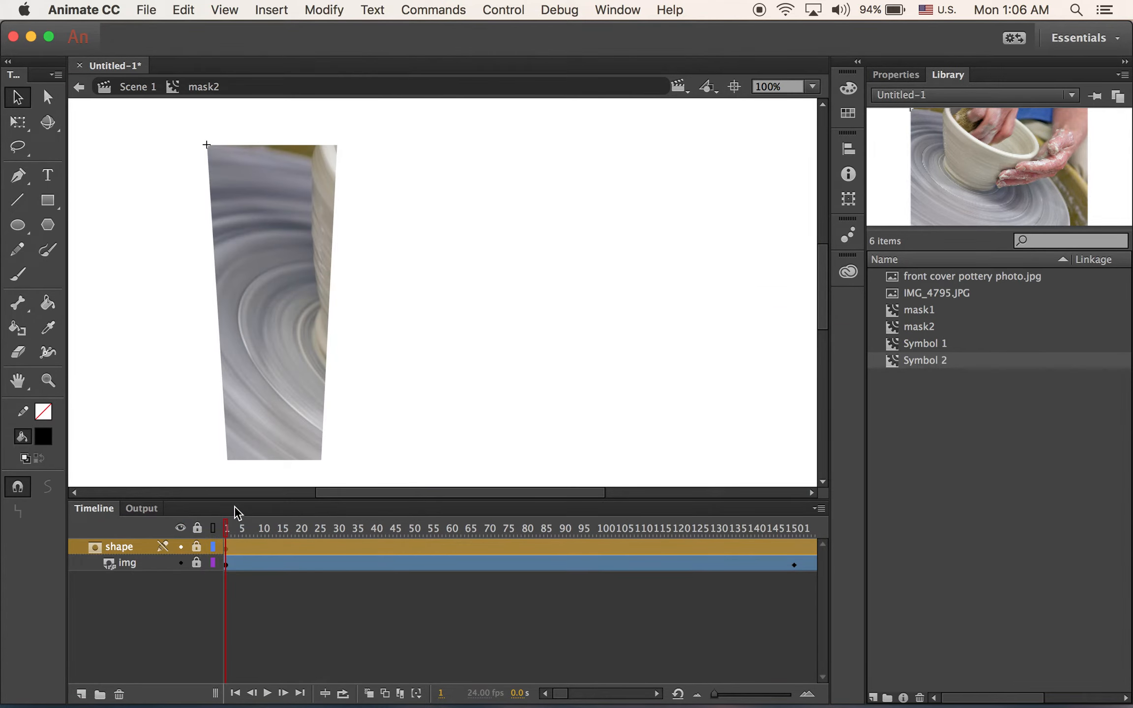
{"action": "key", "text": "Return"}
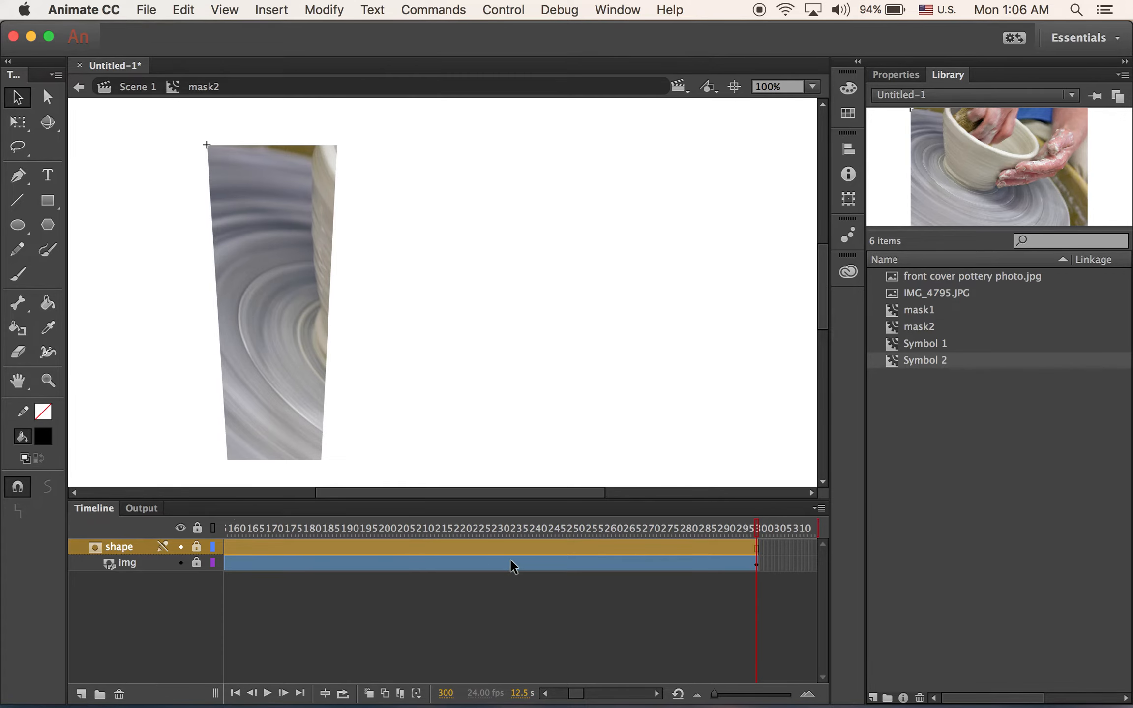
- Return to Scene 1 and place mask2 from the library in the gap between the brick panel and the black shapes
{"action": "left_click", "coordinate": [133, 90]}
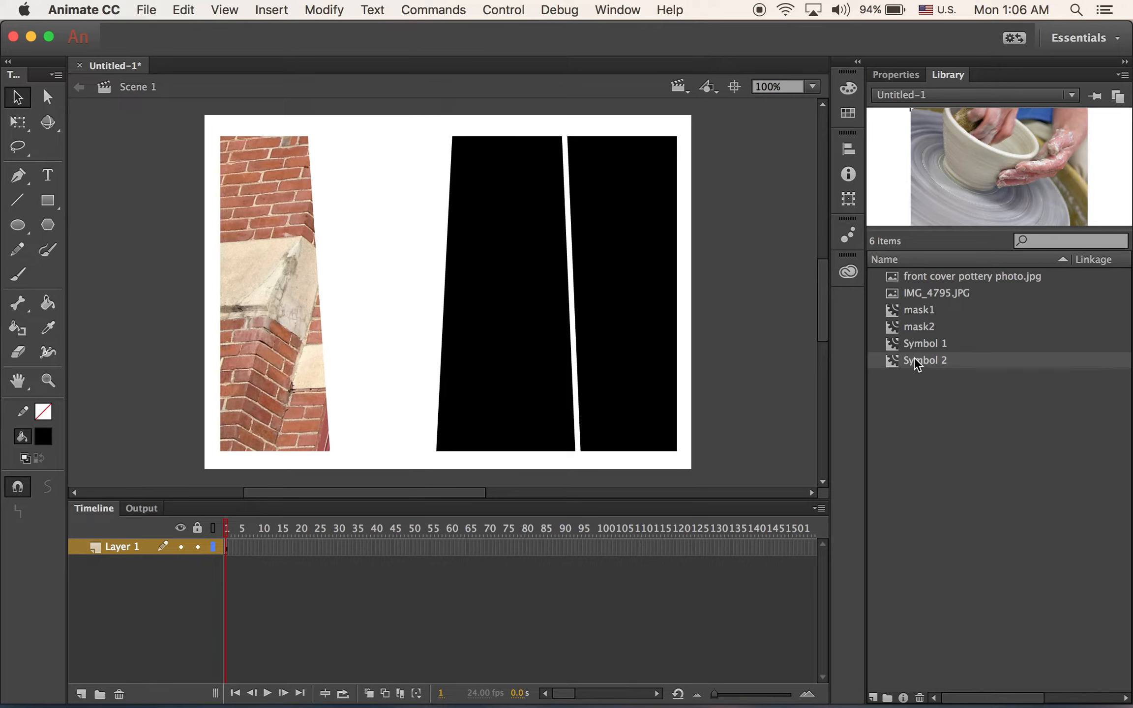
{"action": "left_click", "coordinate": [905, 329]}
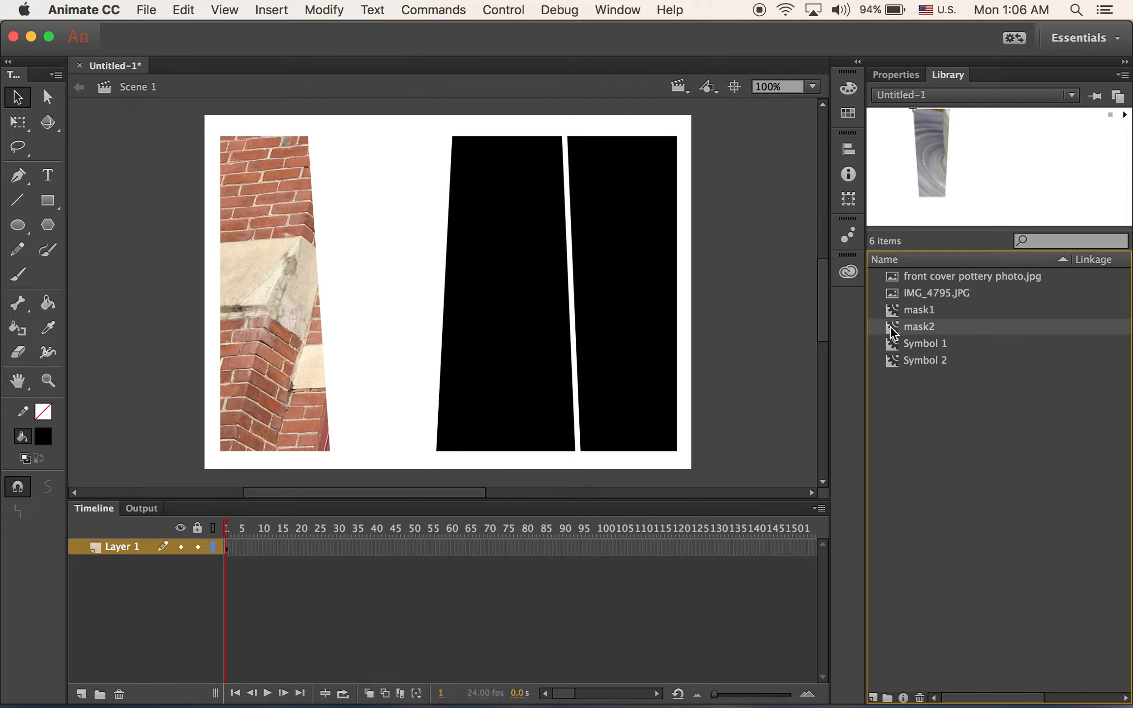
{"action": "left_click_drag", "start_coordinate": [891, 325], "coordinate": [381, 307]}
- Nudge the mask2 clip up and left to align its top with the neighbouring panels and even out the gaps
{"action": "key", "text": "Up"}
{"action": "key", "text": "Up"}
{"action": "key", "text": "Up"}
{"action": "key", "text": "Up"}
{"action": "key", "text": "Up"}
{"action": "key", "text": "Up"}
{"action": "key", "text": "Up"}
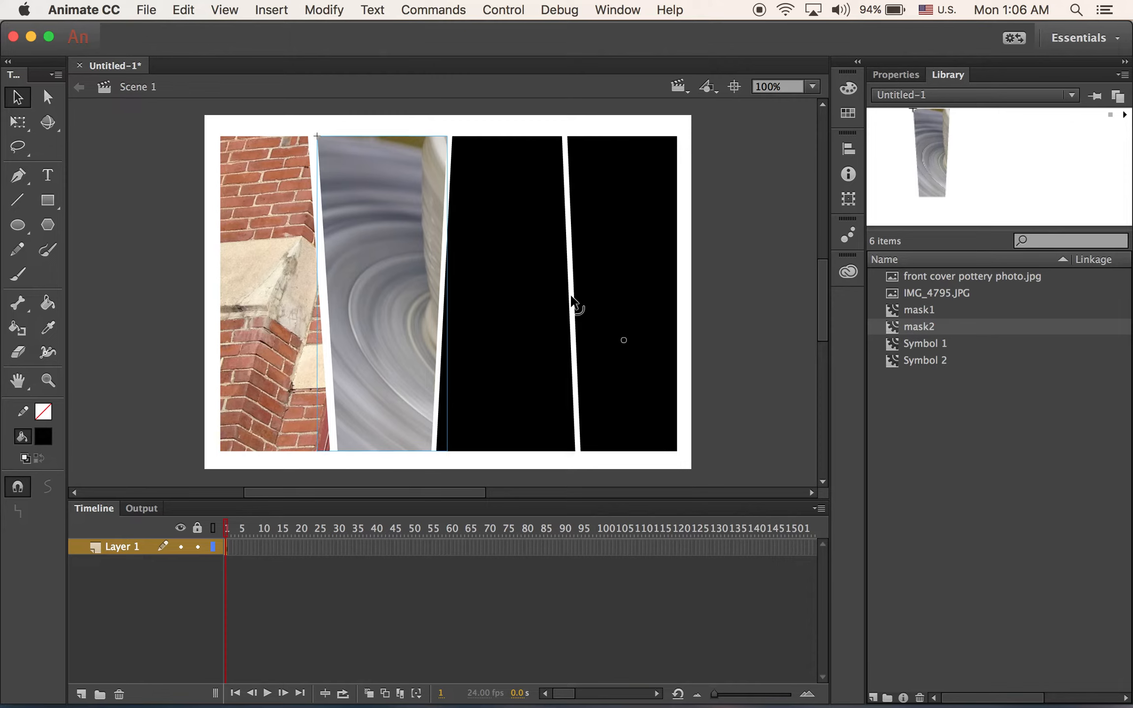
{"action": "key", "text": "Left"}
{"action": "key", "text": "Left"}
{"action": "key", "text": "Left"}
{"action": "key", "text": "Left"}
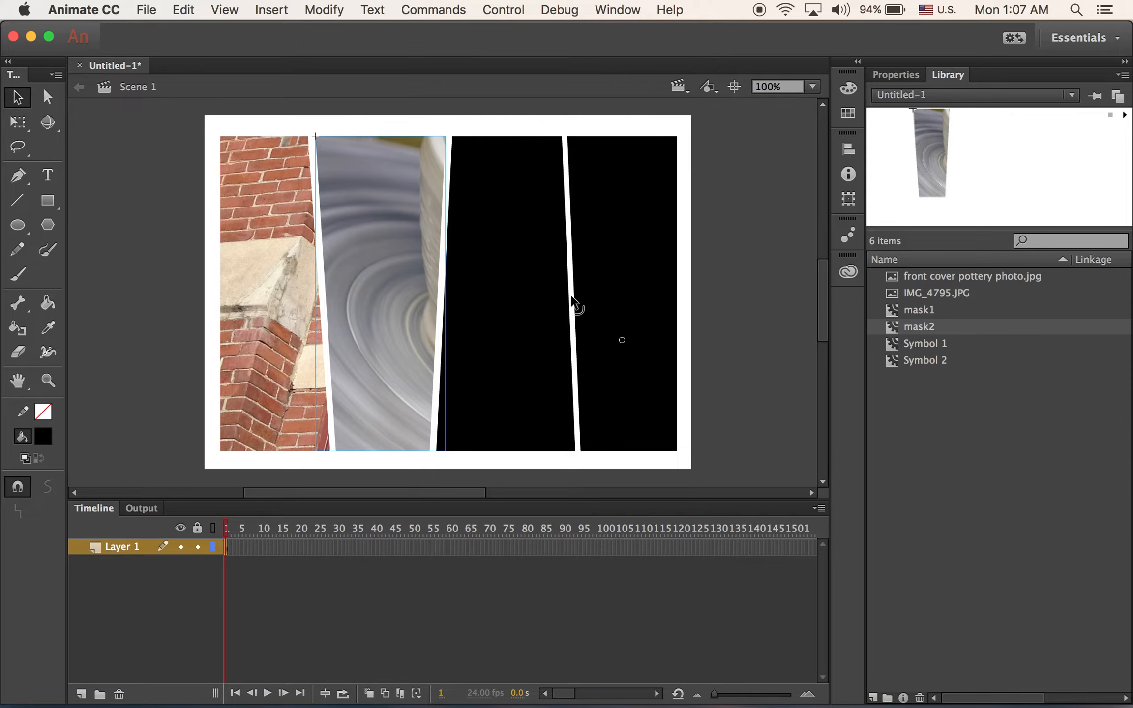
{"action": "left_click", "coordinate": [376, 117]}
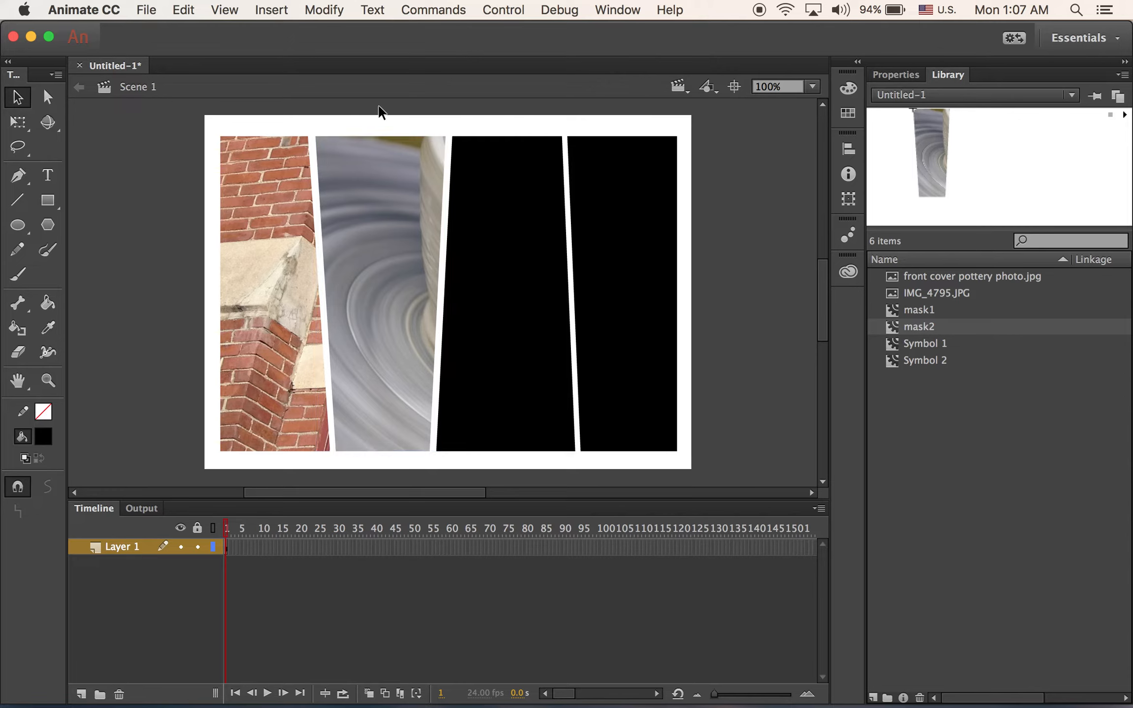
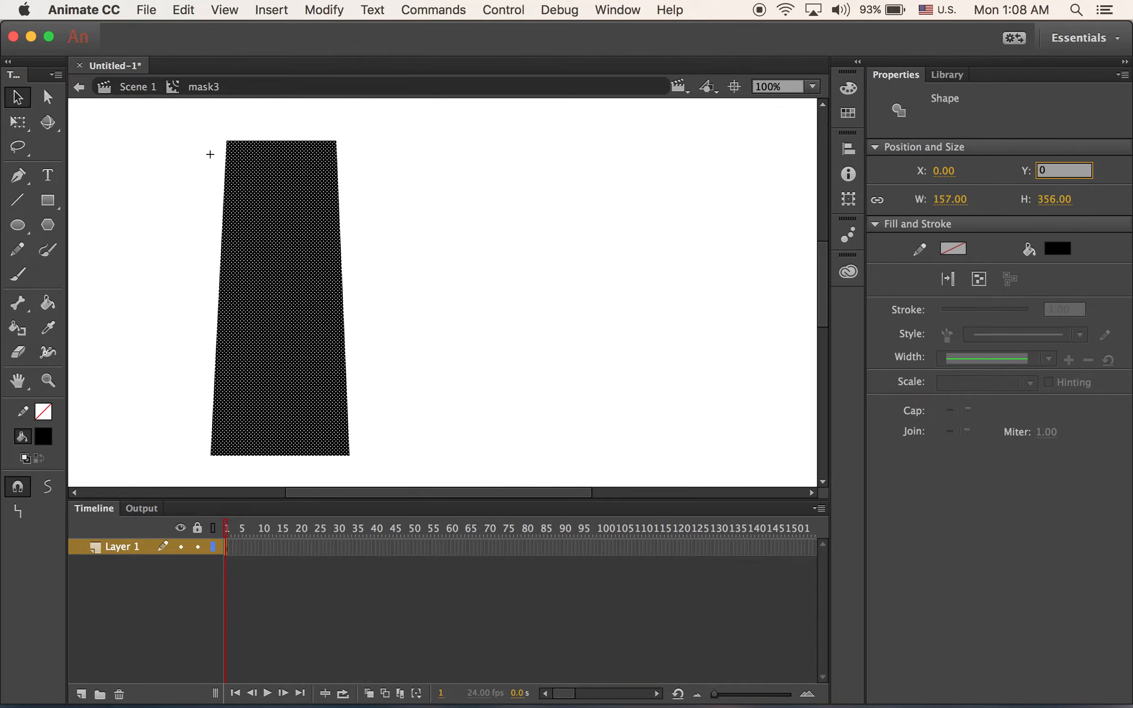
- Apply the Y position of 0 to the black shape in mask3 and rename its layer shape
{"action": "left_click", "coordinate": [127, 551]}
{"action": "double_click", "coordinate": [123, 547]}
{"action": "type", "text": "shape"}
{"action": "key", "text": "Return"}
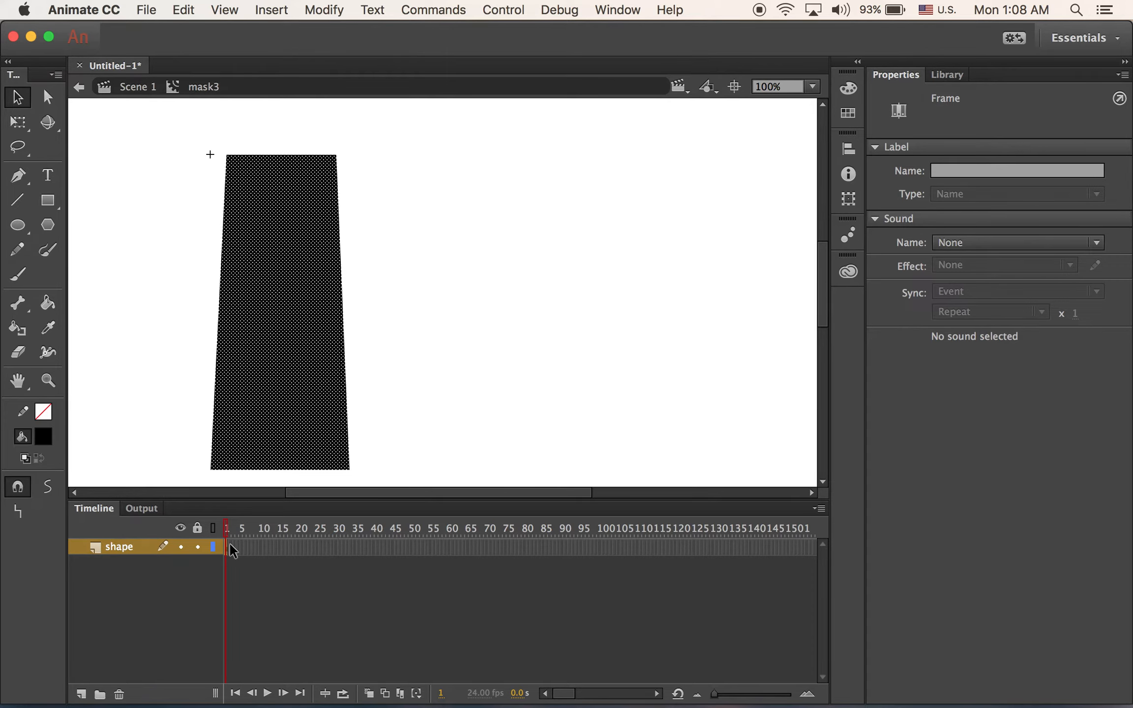
- Add a new layer beneath the shape layer in mask3 and name it img
{"action": "left_click", "coordinate": [82, 692]}
{"action": "left_click_drag", "start_coordinate": [130, 550], "coordinate": [137, 581]}
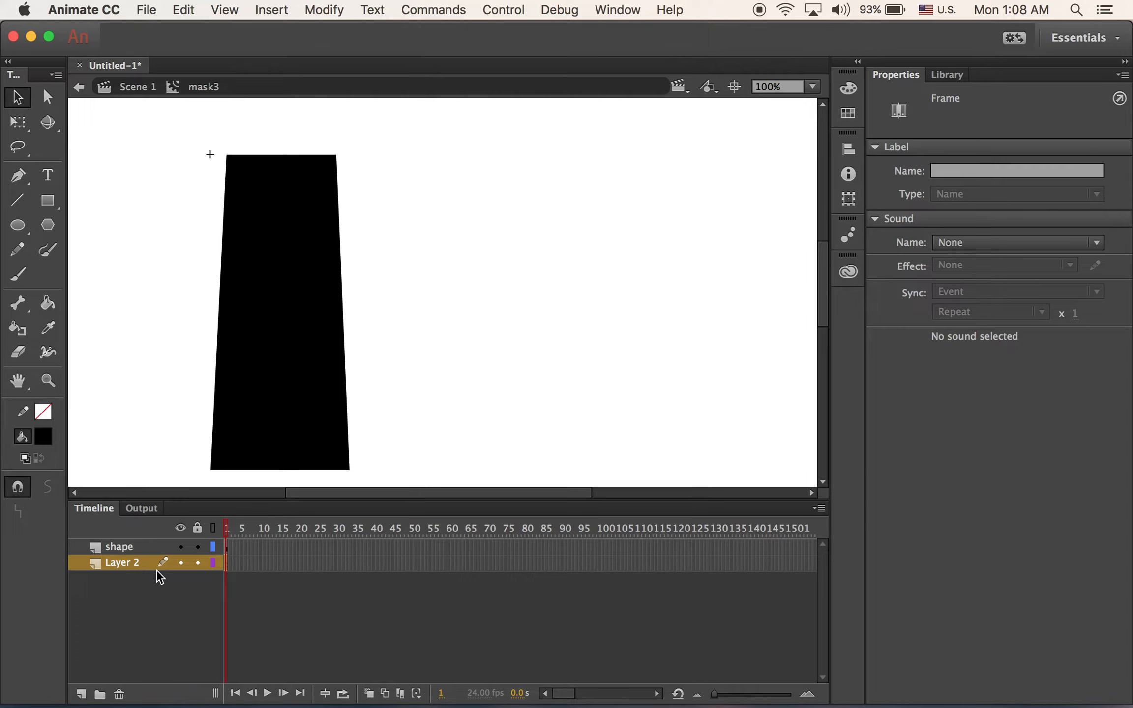
{"action": "double_click", "coordinate": [124, 562]}
{"action": "type", "text": "img"}
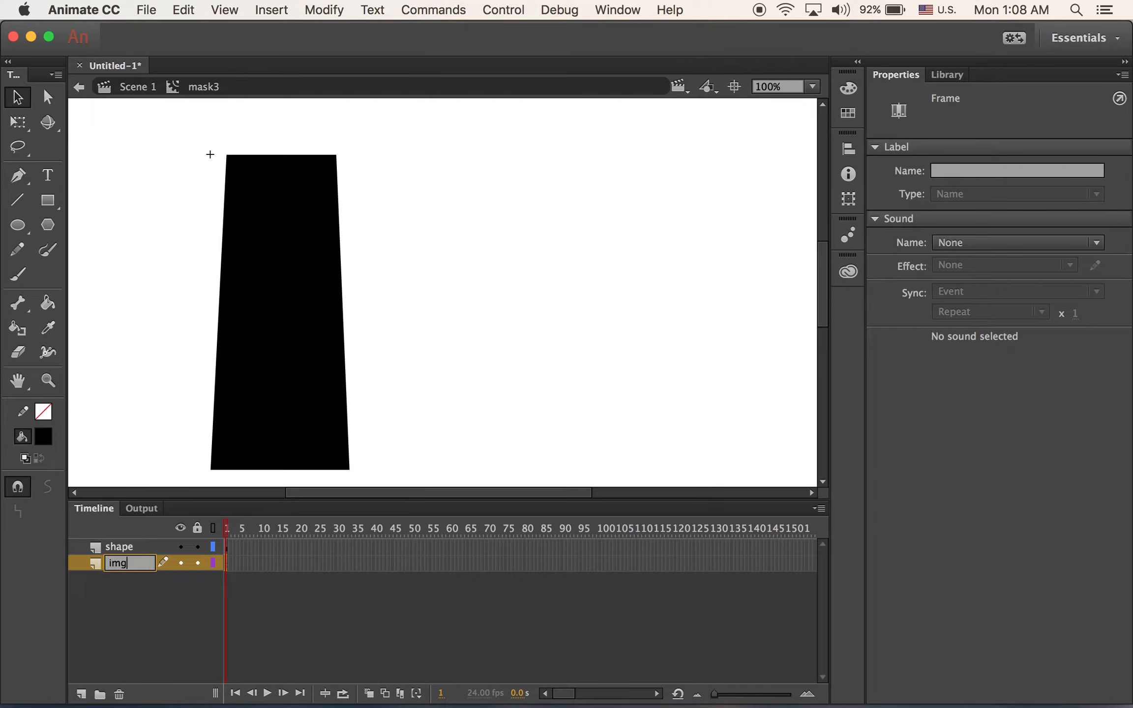
{"action": "key", "text": "Return"}
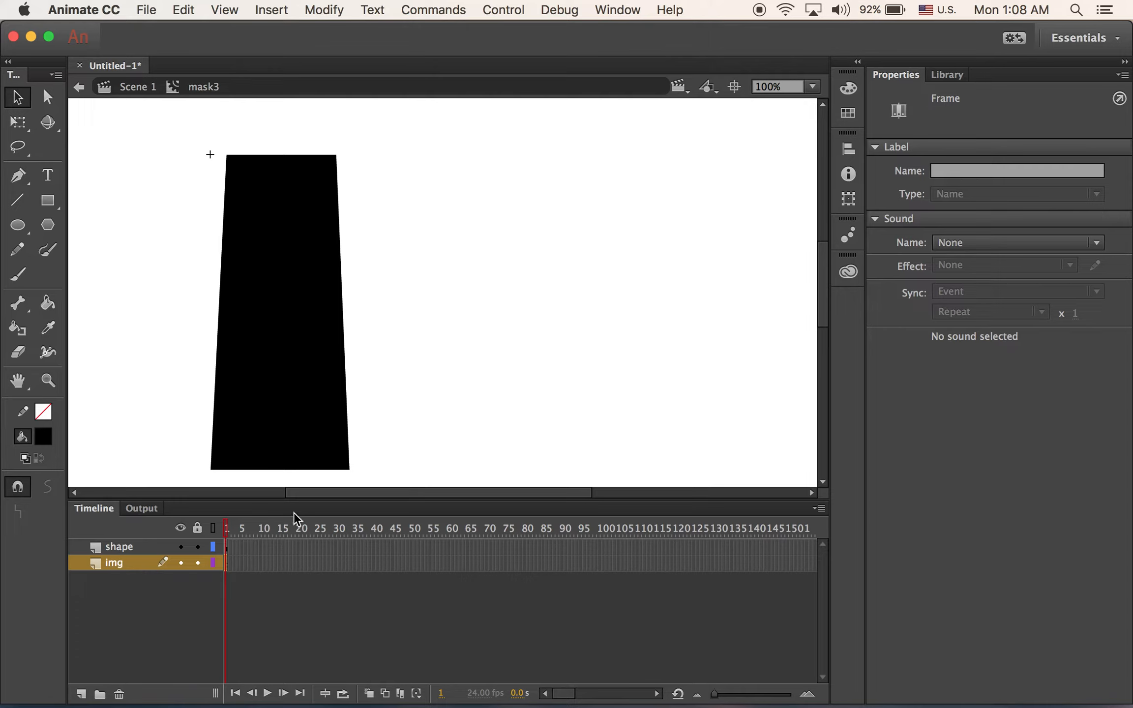
- Browse the photos in the ArtDept folder and import the sculpture welding JPG into the library
{"action": "left_click", "coordinate": [146, 10]}
{"action": "mouse_move", "coordinate": [211, 235]}
{"action": "left_click", "coordinate": [421, 254]}
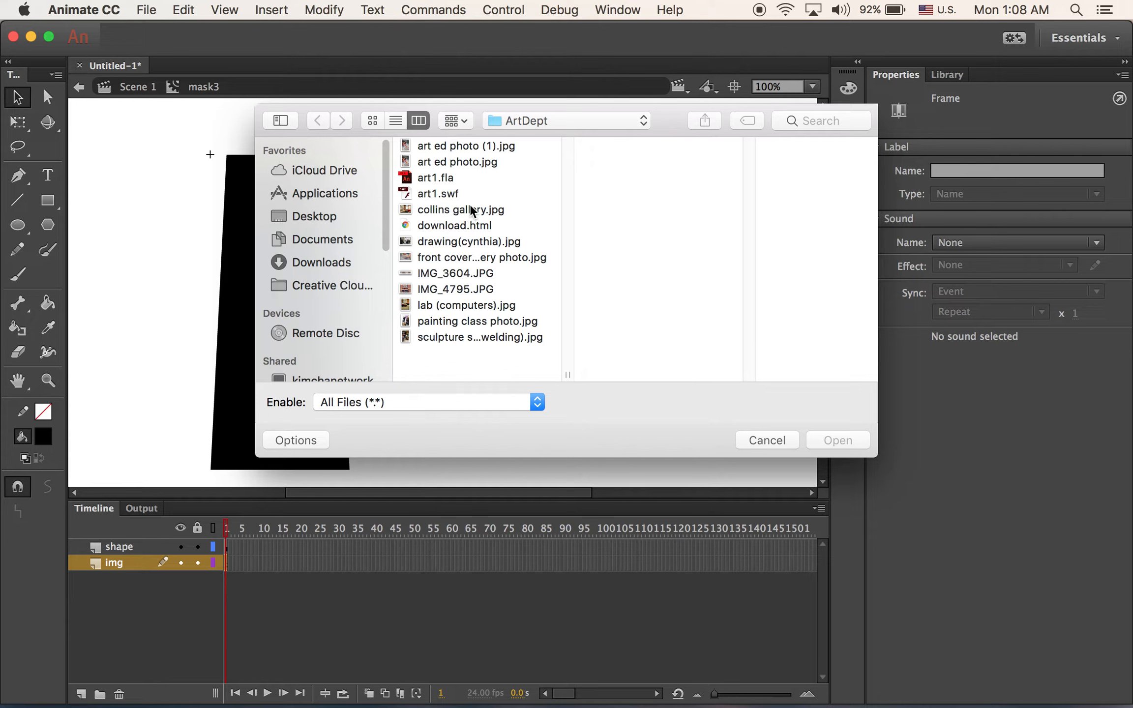
{"action": "left_click", "coordinate": [471, 211]}
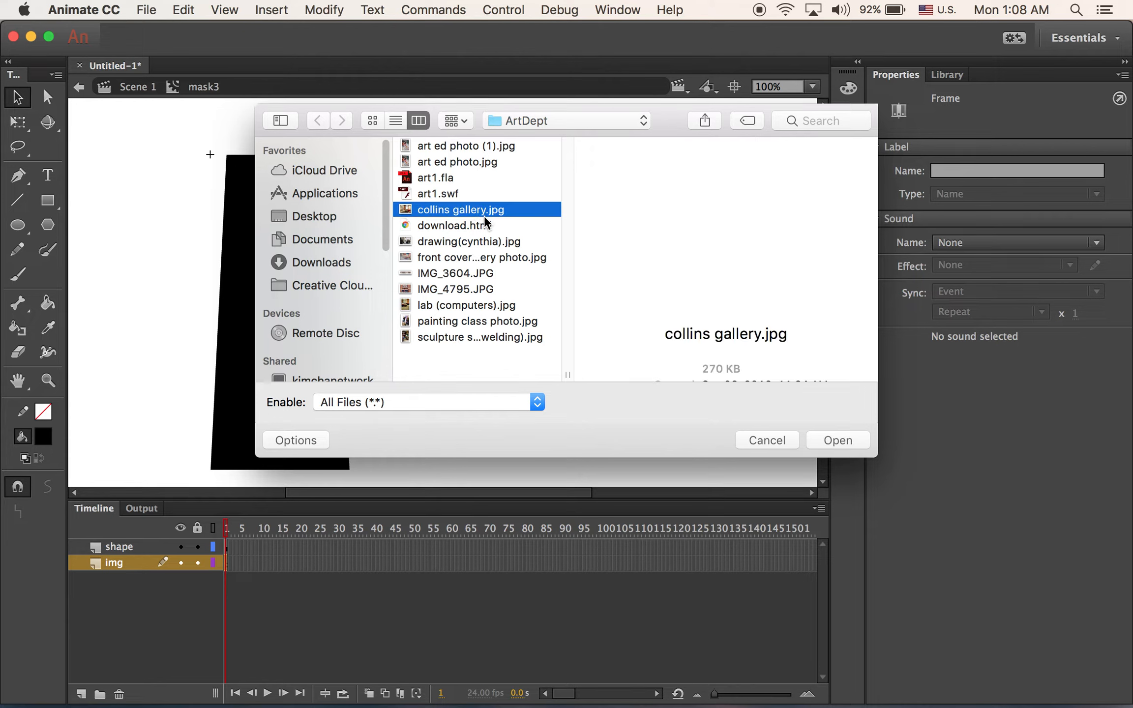
{"action": "left_click", "coordinate": [493, 324]}
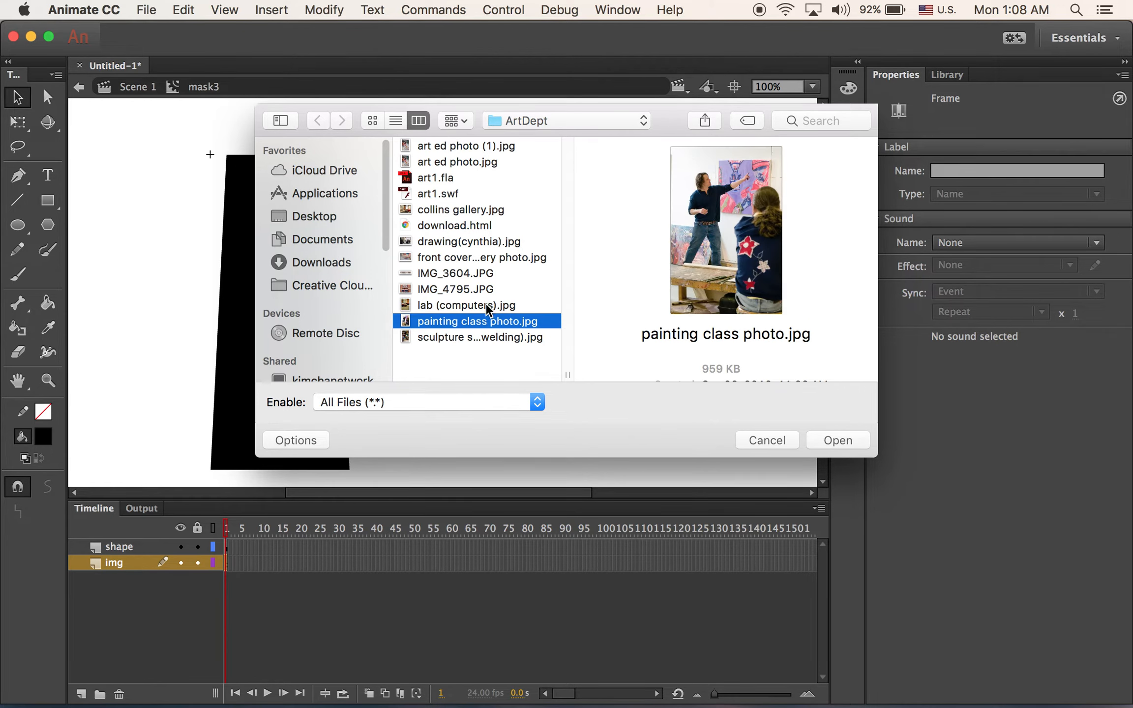
{"action": "left_click", "coordinate": [486, 305]}
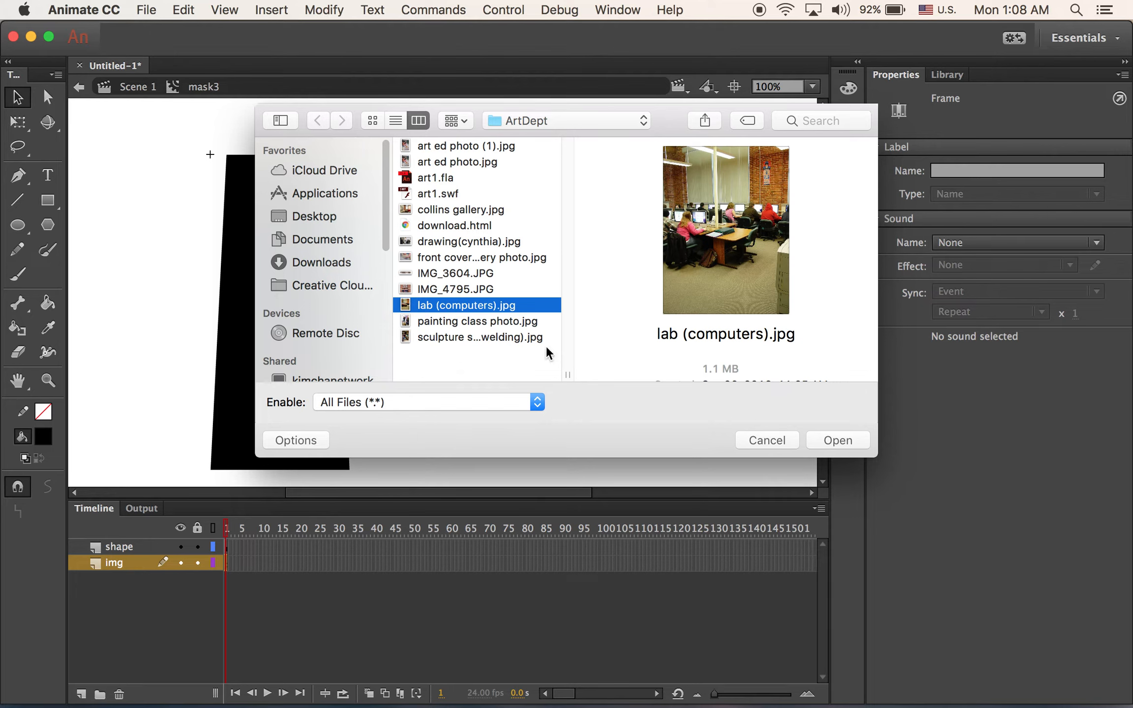
{"action": "left_click", "coordinate": [502, 337]}
{"action": "left_click", "coordinate": [856, 439]}
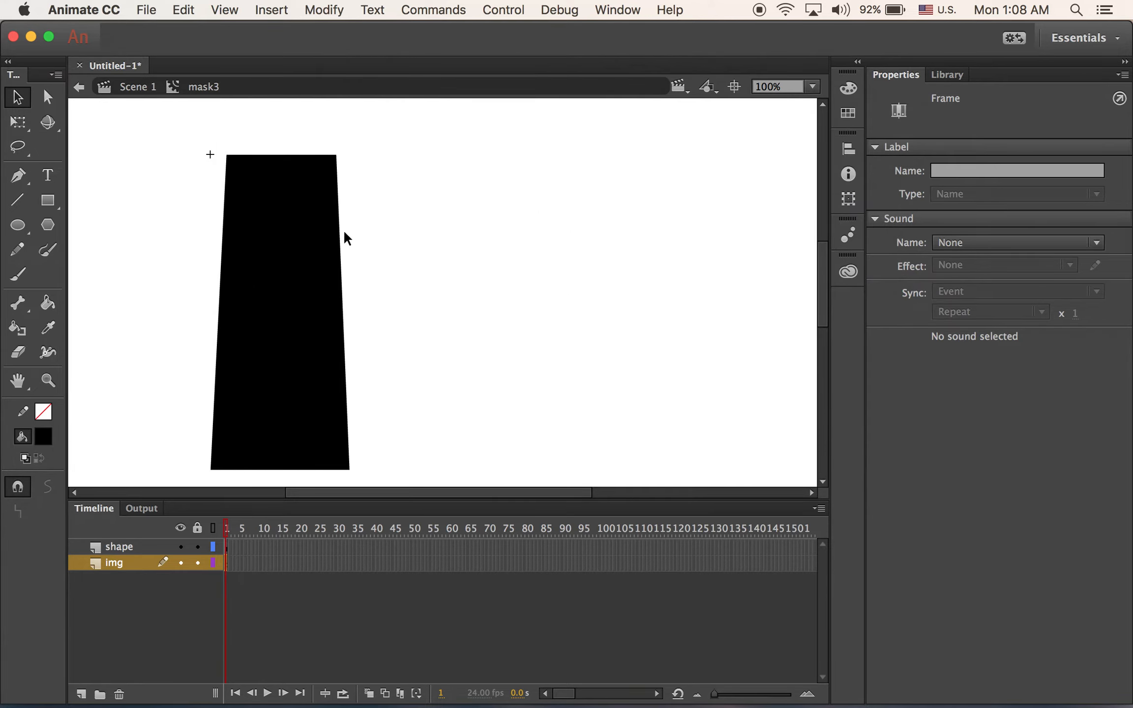
{"action": "left_click", "coordinate": [264, 7]}
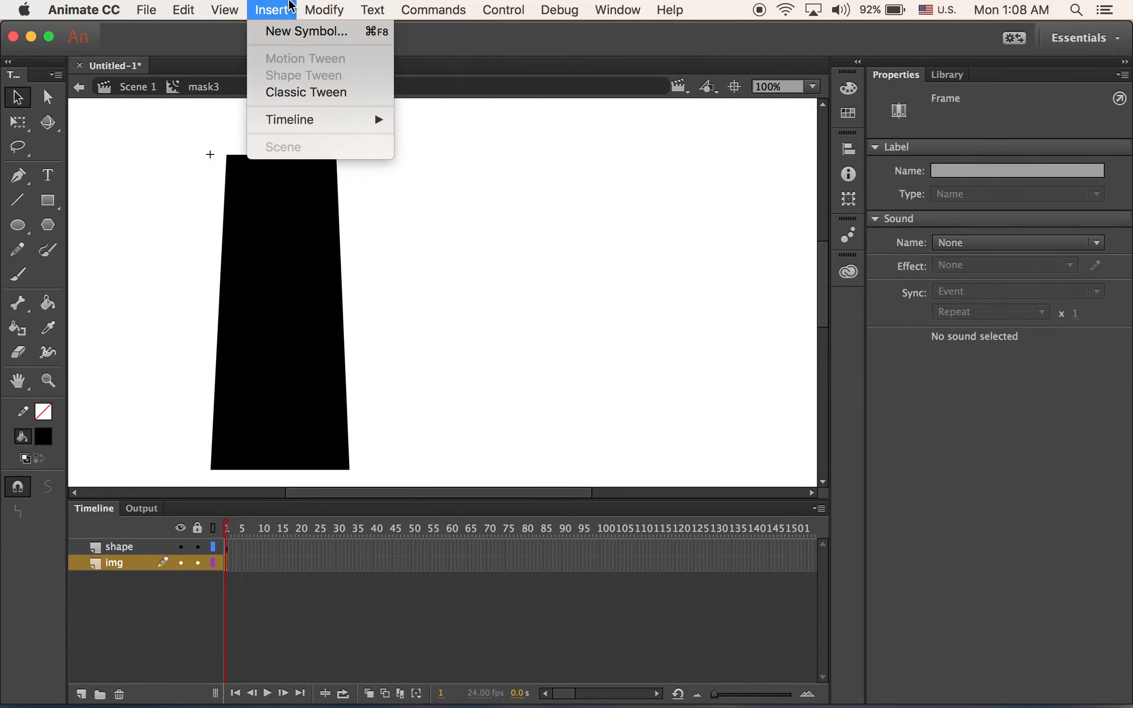
{"action": "left_click", "coordinate": [288, 2]}
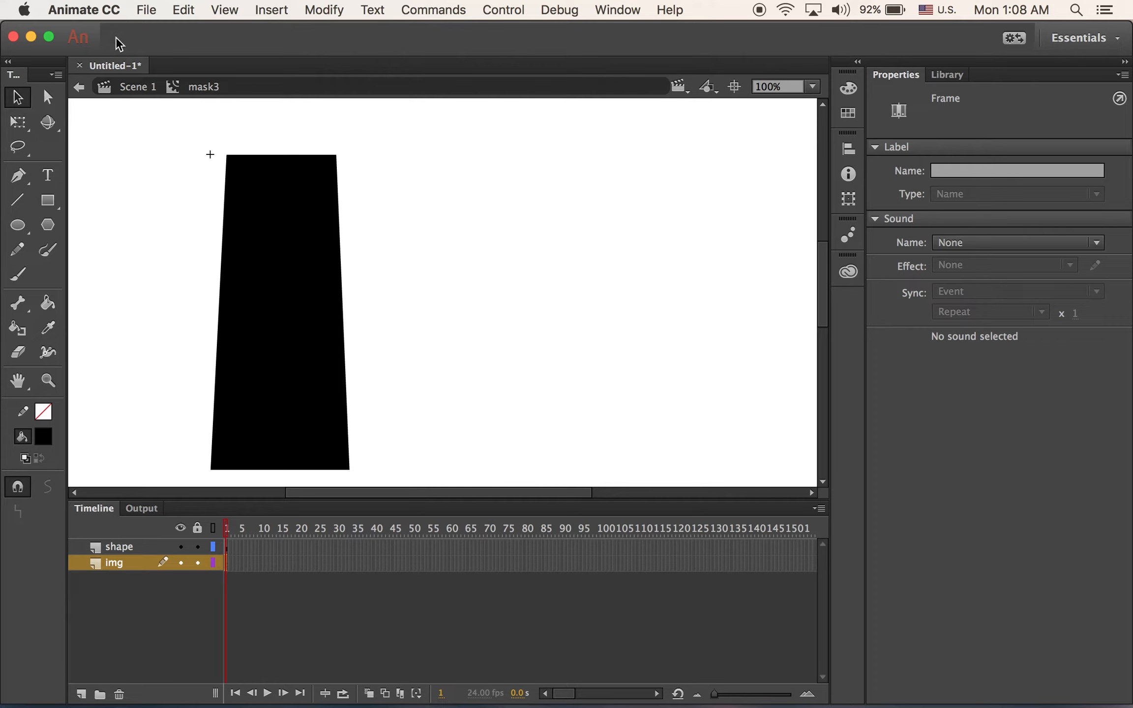
- Place the sculpture shot (welding).jpg from the library onto the stage in the img layer of mask3
{"action": "left_click", "coordinate": [288, 7]}
{"action": "left_click", "coordinate": [292, 2]}
{"action": "left_click", "coordinate": [966, 73]}
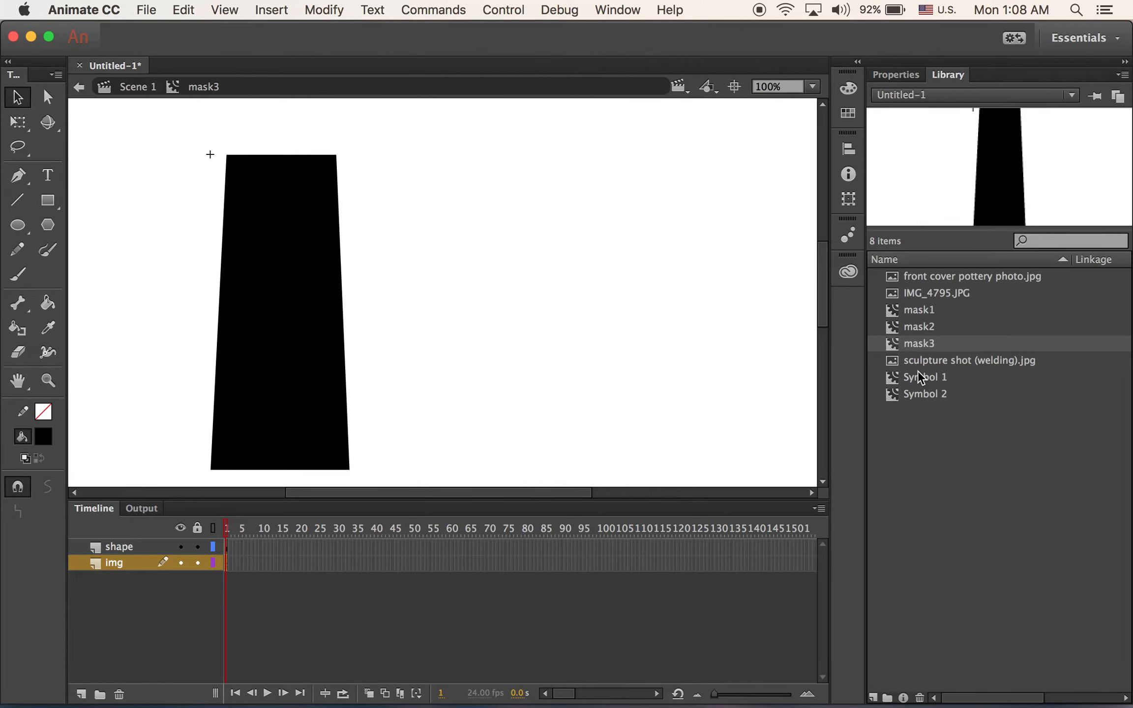
{"action": "left_click", "coordinate": [941, 360]}
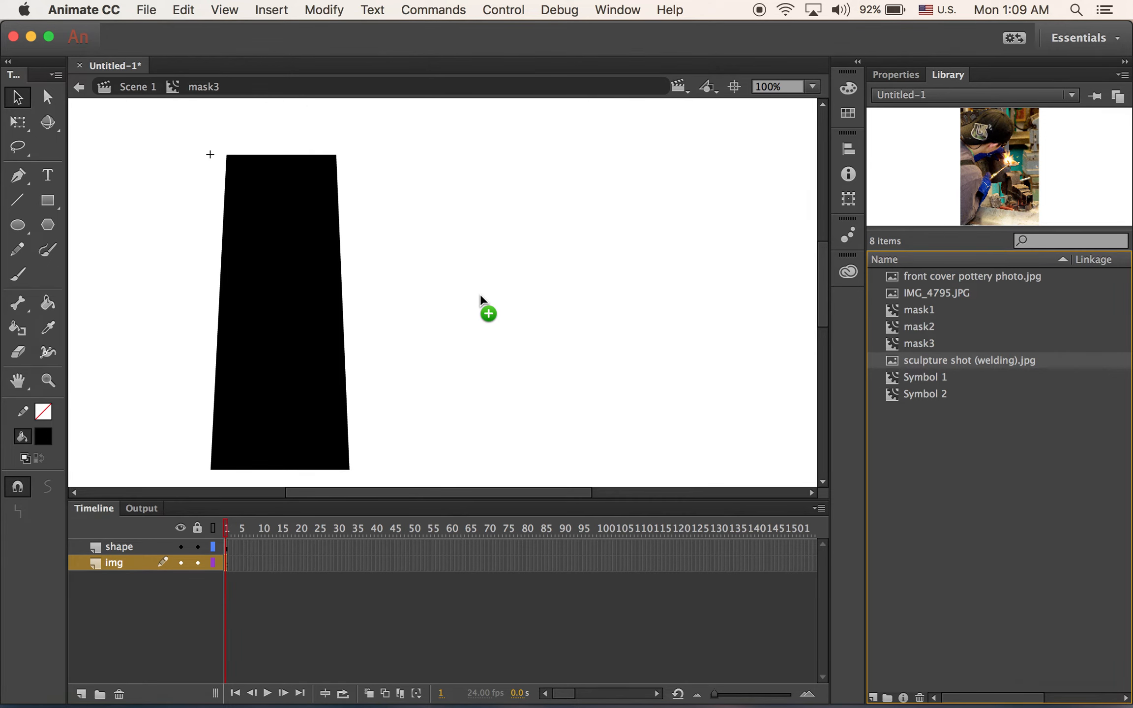
{"action": "left_click_drag", "start_coordinate": [479, 296], "coordinate": [480, 293]}
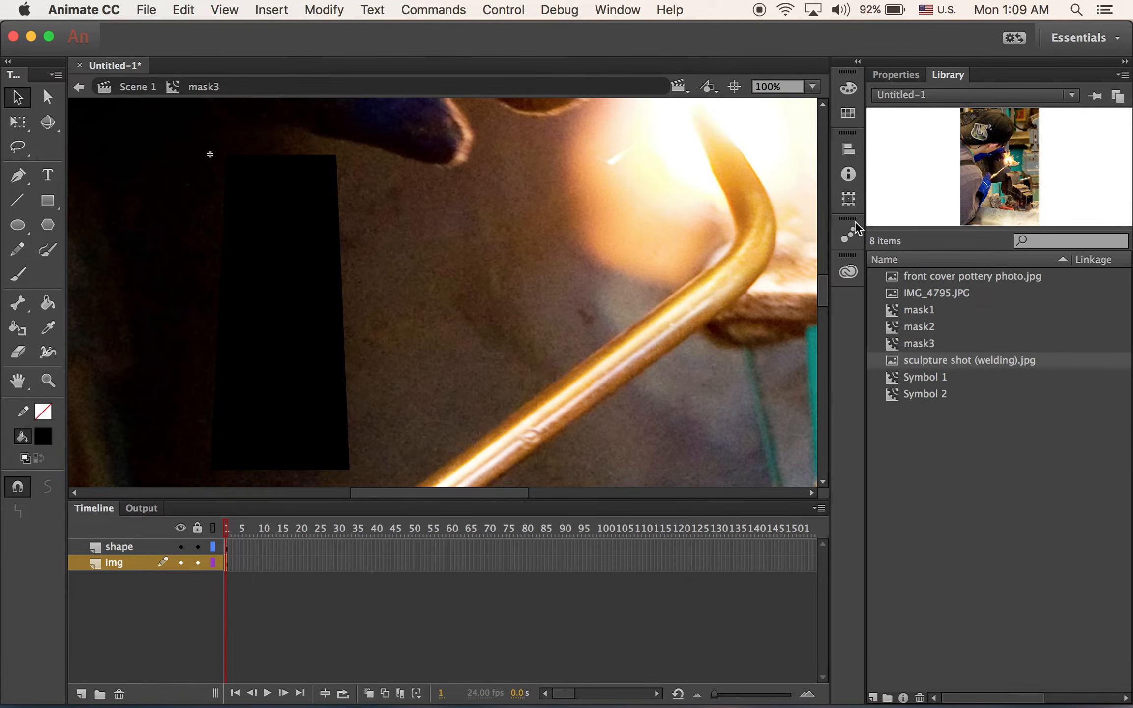
- Scale the welding photo in mask3 proportionally to 20%
{"action": "left_click", "coordinate": [849, 199]}
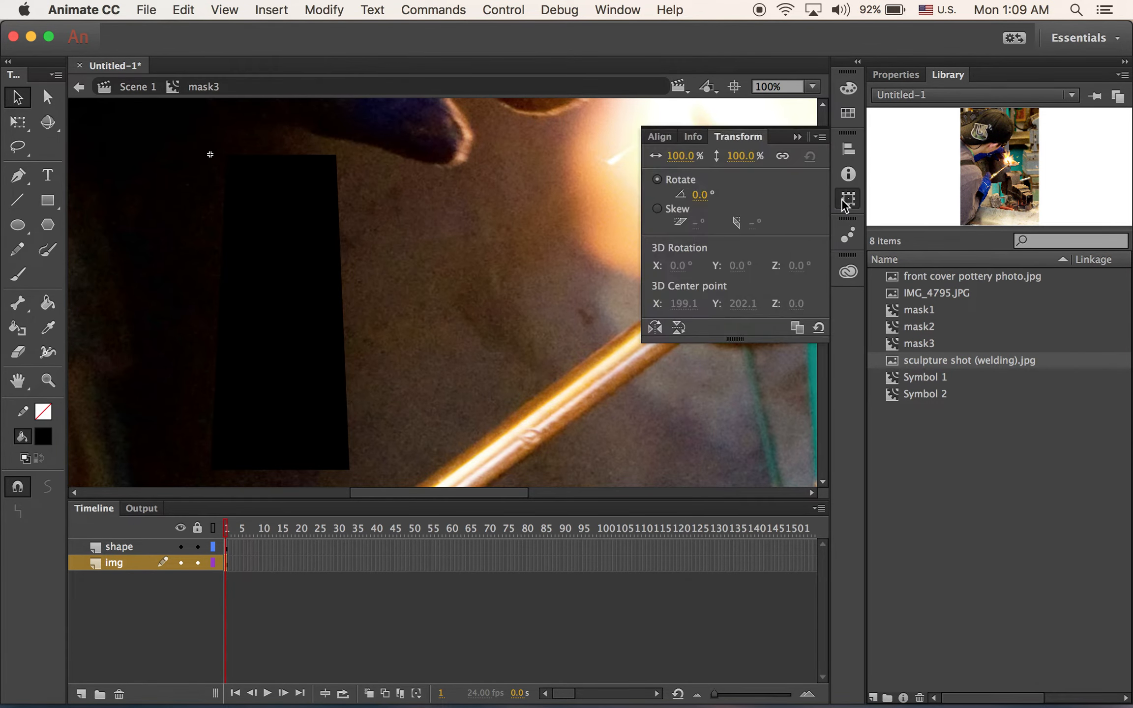
{"action": "left_click", "coordinate": [684, 155]}
{"action": "type", "text": "40"}
{"action": "key", "text": "Return"}
{"action": "left_click", "coordinate": [682, 157]}
{"action": "type", "text": "20"}
{"action": "key", "text": "Return"}
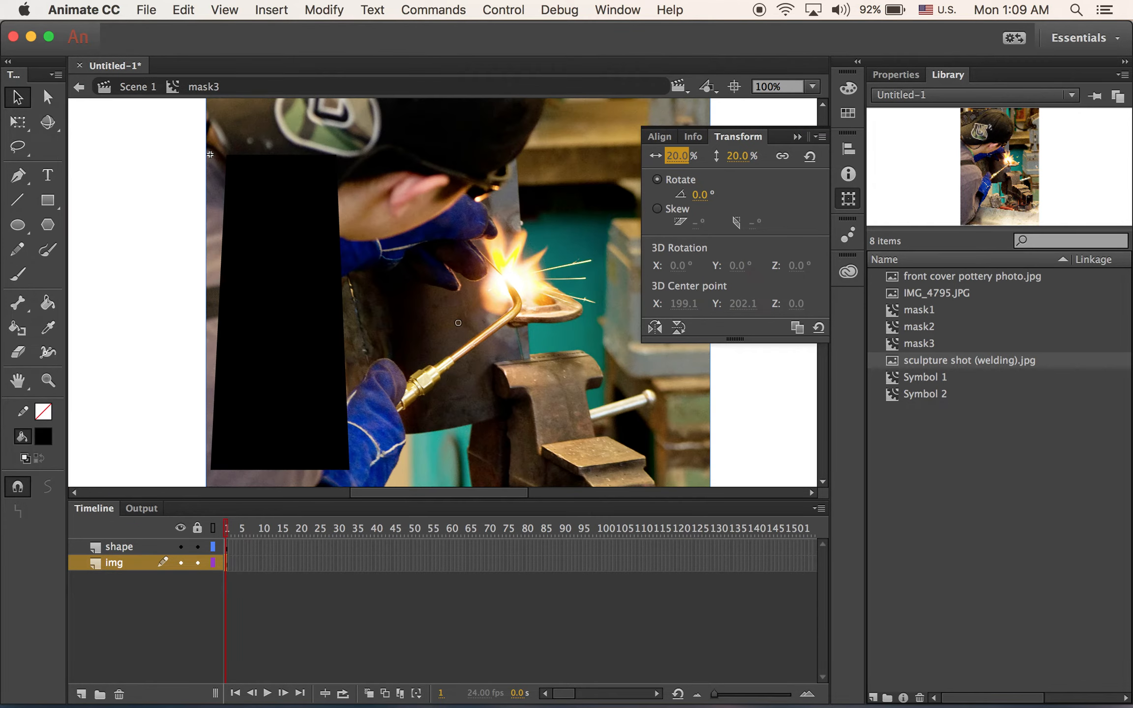
- Move the welding photo left behind the black shape so the sparks and vise fall within its area
{"action": "left_click", "coordinate": [17, 97]}
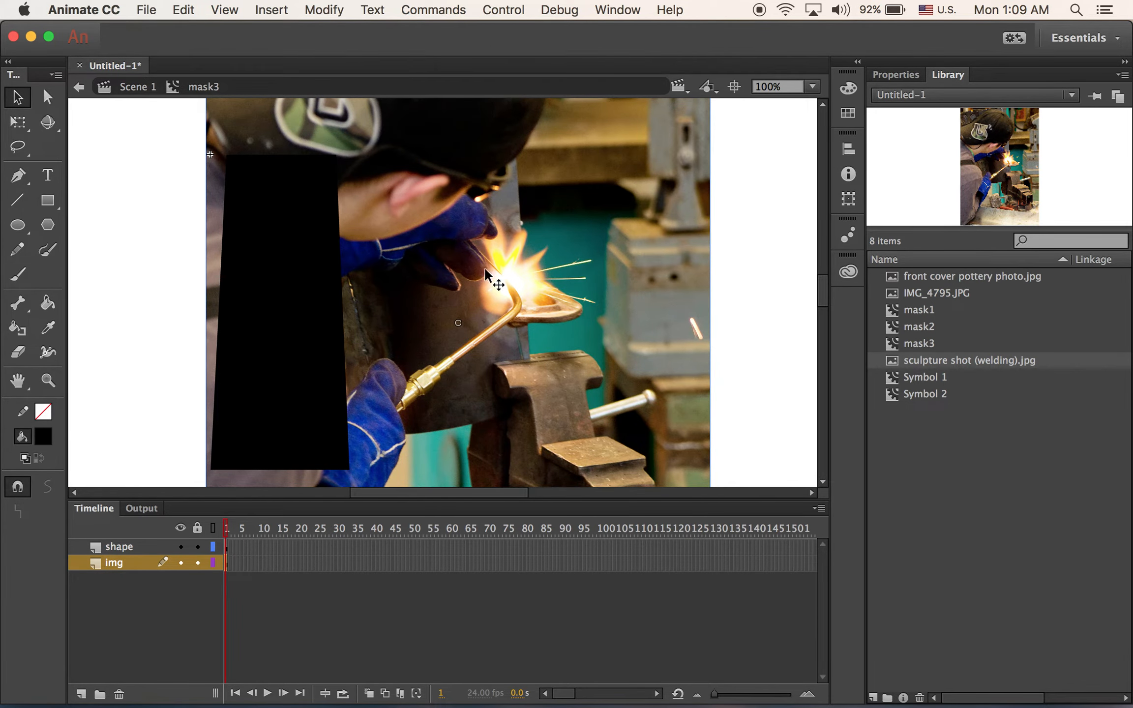
{"action": "left_click_drag", "start_coordinate": [519, 274], "coordinate": [510, 342]}
{"action": "left_click_drag", "start_coordinate": [551, 290], "coordinate": [424, 280]}
{"action": "left_click_drag", "start_coordinate": [496, 339], "coordinate": [355, 309]}
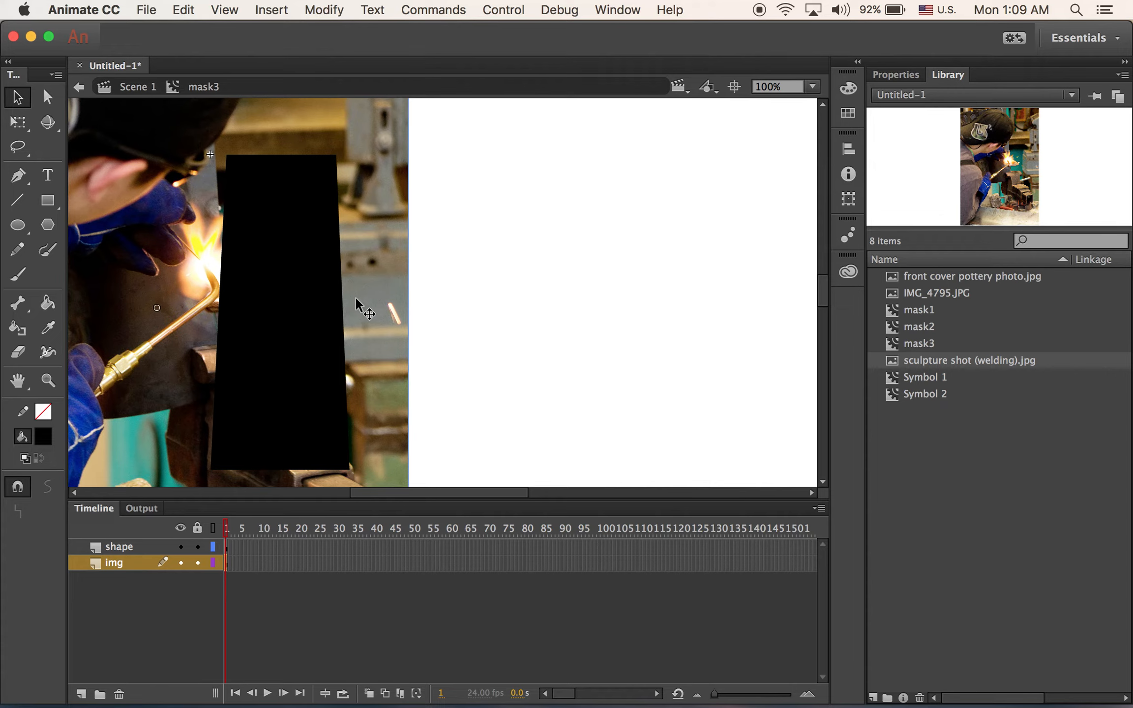
{"action": "left_click_drag", "start_coordinate": [362, 304], "coordinate": [358, 311]}
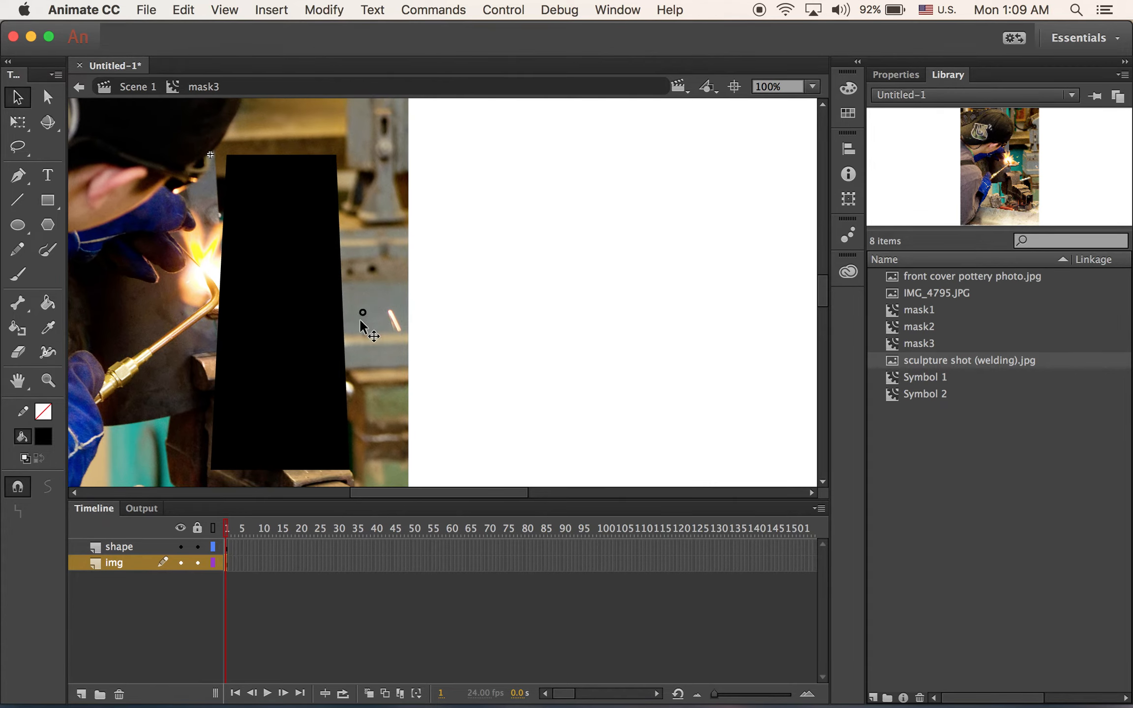
- Create a motion tween for the welding photo and extend its span to frame 150
{"action": "left_click", "coordinate": [290, 9]}
{"action": "left_click", "coordinate": [303, 58]}
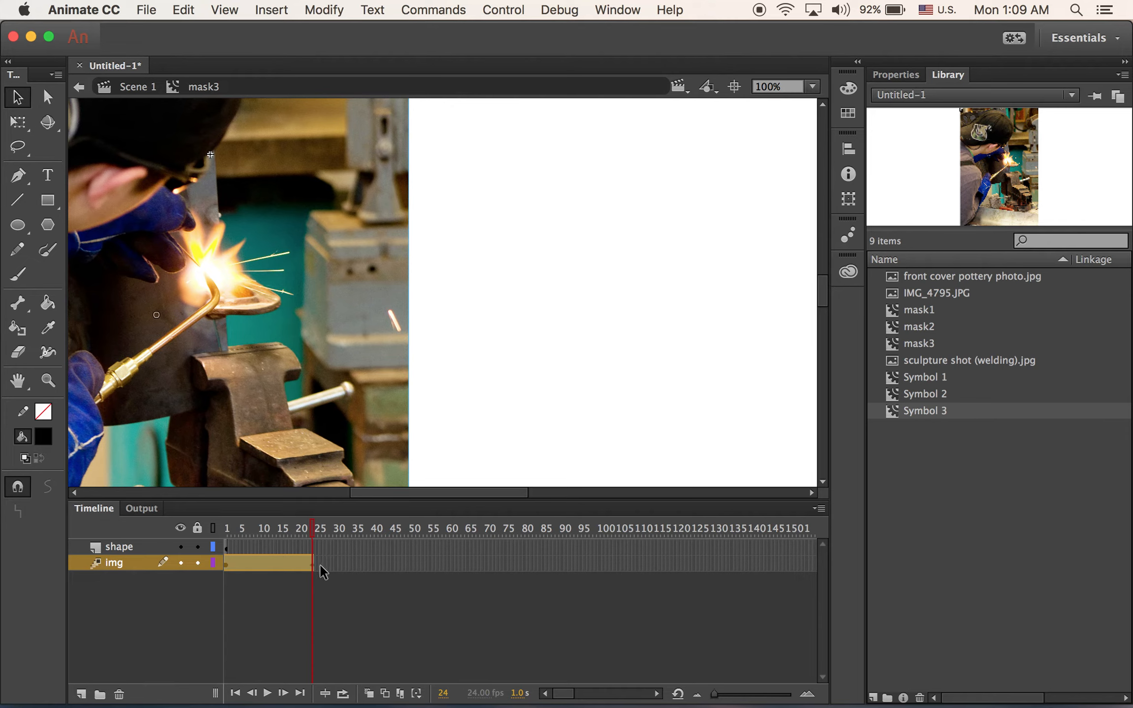
{"action": "left_click_drag", "start_coordinate": [314, 566], "coordinate": [788, 588]}
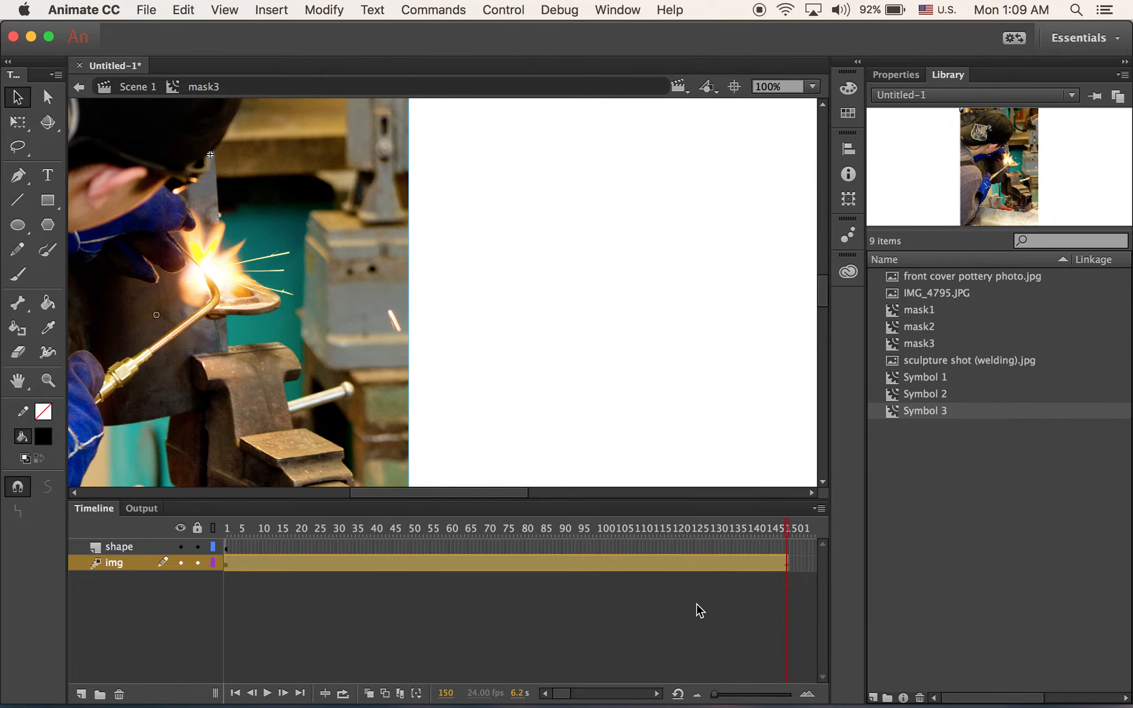
- Insert a keyframe at frame 300 on the img layer and extend the shape layer to frame 300
{"action": "mouse_move", "coordinate": [787, 530]}
{"action": "left_mouse_down"}
{"action": "mouse_move", "coordinate": [855, 535]}
{"action": "mouse_move", "coordinate": [801, 547]}
{"action": "left_mouse_up"}
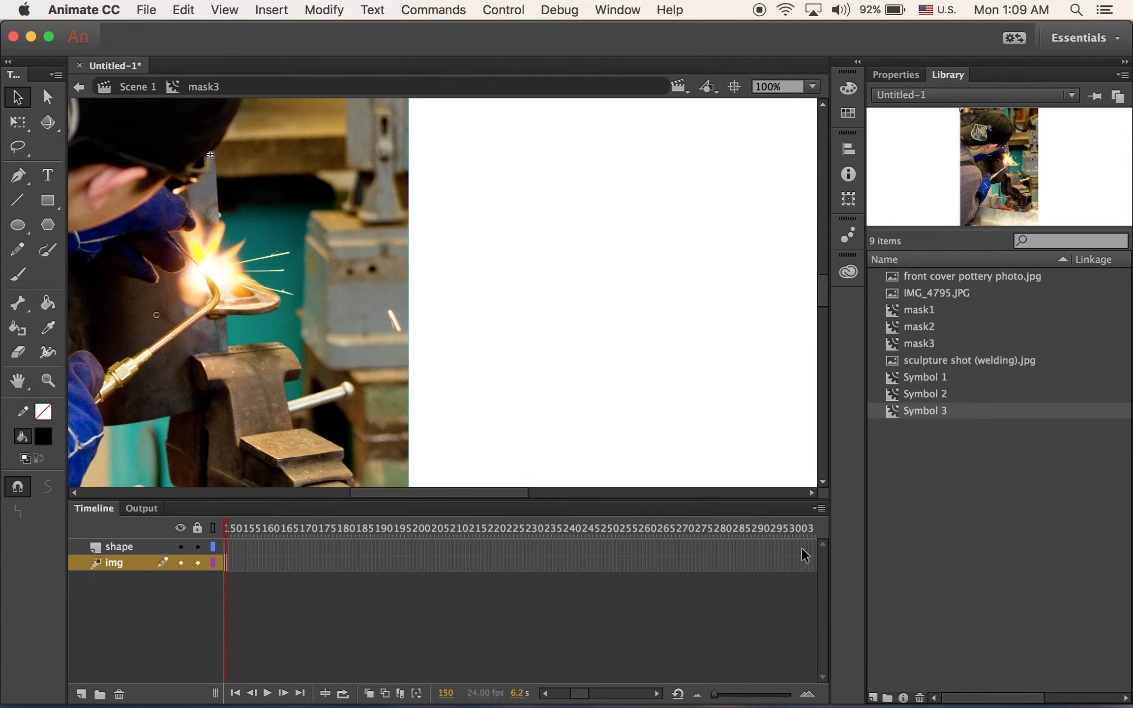
{"action": "left_click", "coordinate": [794, 564]}
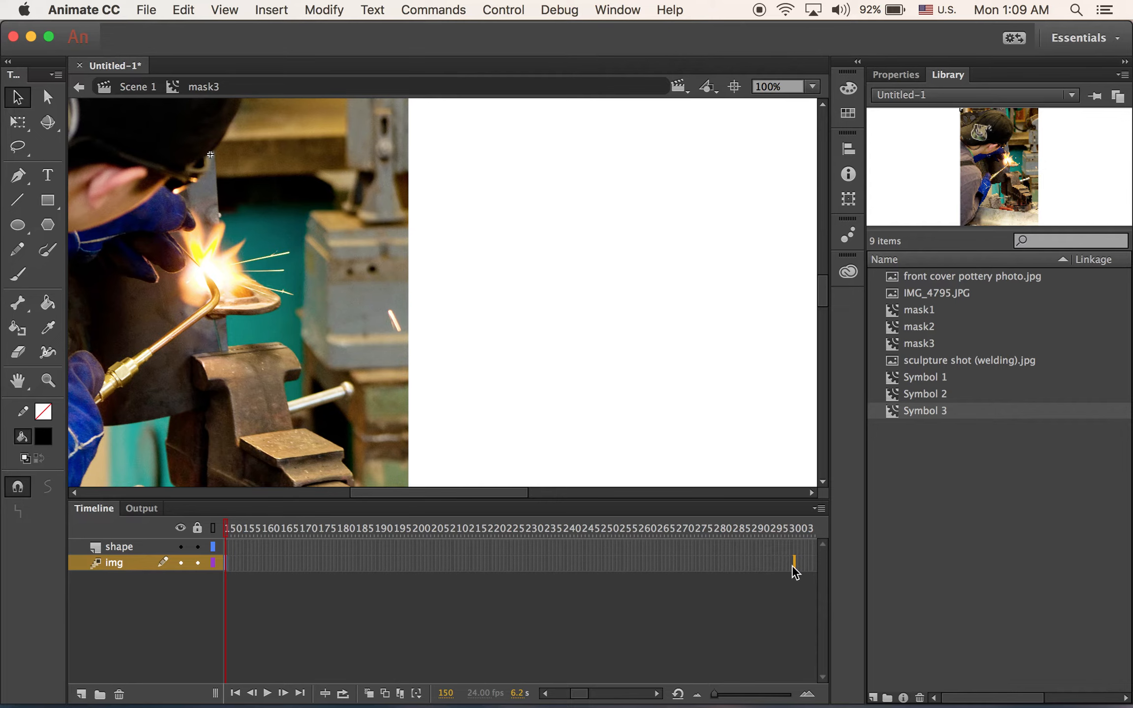
{"action": "key", "text": "F6"}
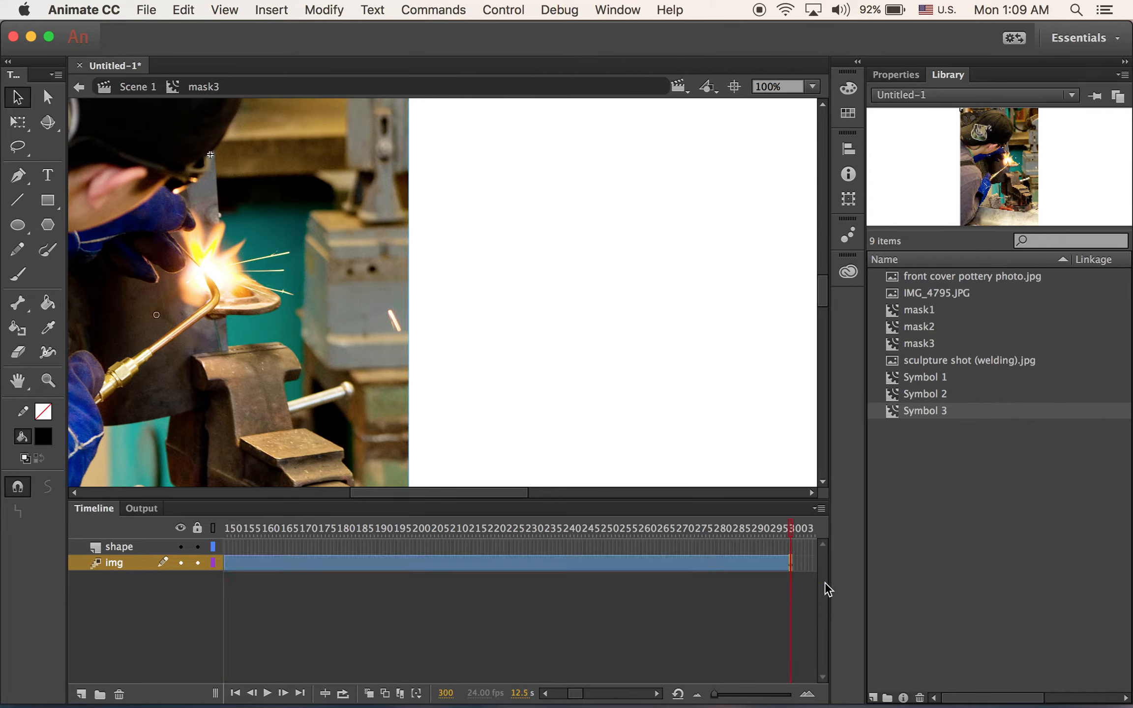
{"action": "left_click", "coordinate": [790, 546]}
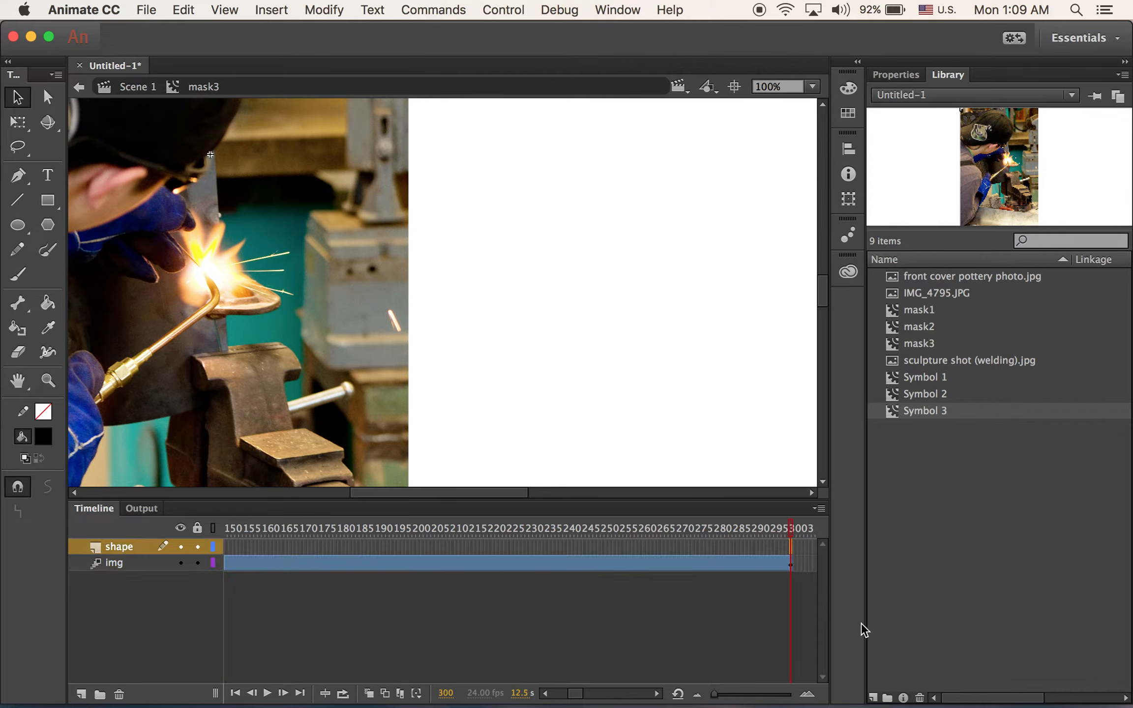
{"action": "key", "text": "F6"}
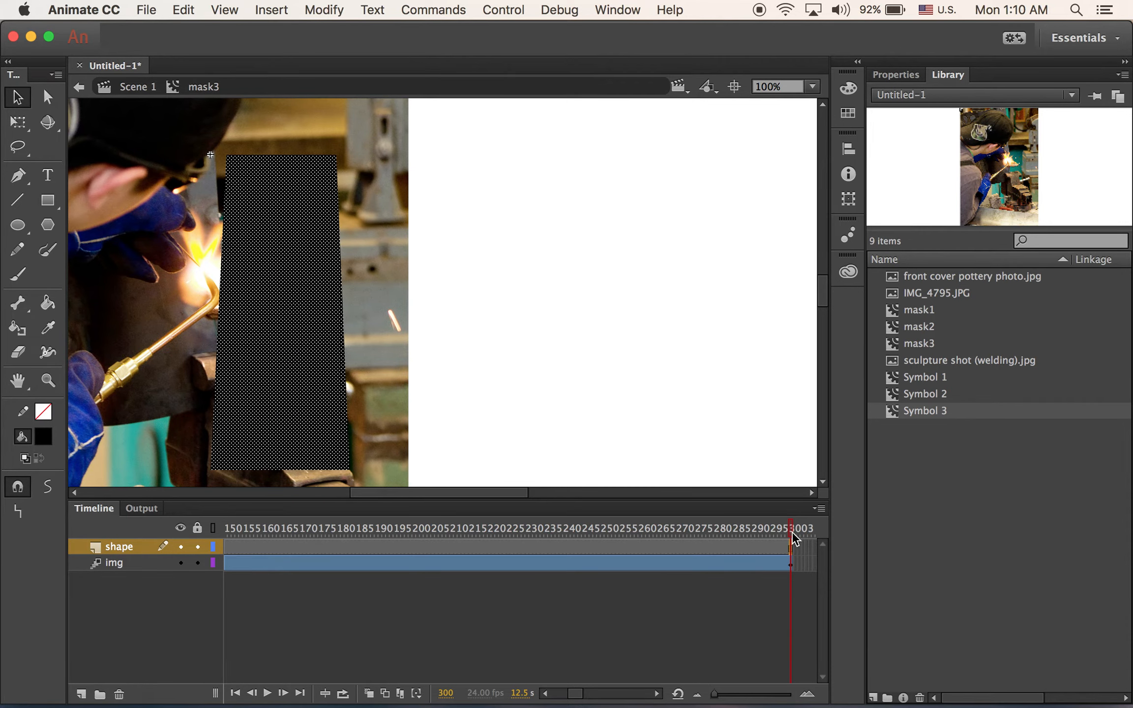
- At frame 150, move the welding photo down and to the right so the welder's cap lies behind the shape
{"action": "left_click_drag", "start_coordinate": [785, 529], "coordinate": [469, 565]}
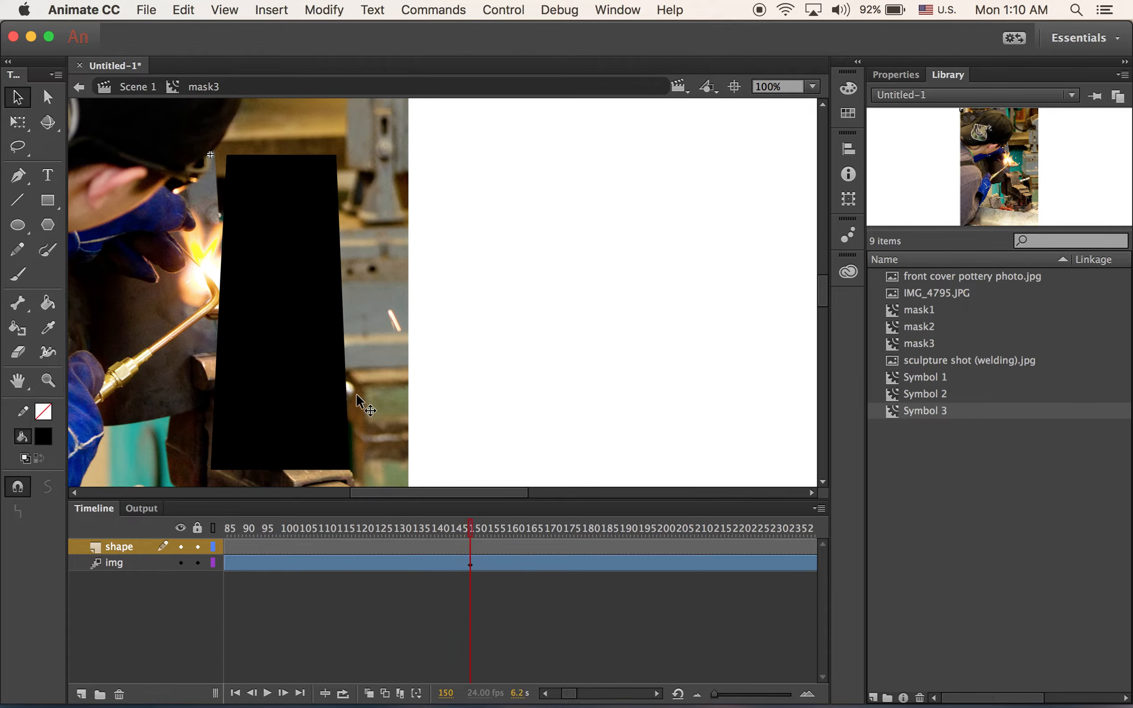
{"action": "left_click", "coordinate": [372, 263]}
{"action": "left_click_drag", "start_coordinate": [365, 252], "coordinate": [550, 396]}
{"action": "left_click_drag", "start_coordinate": [444, 325], "coordinate": [541, 383]}
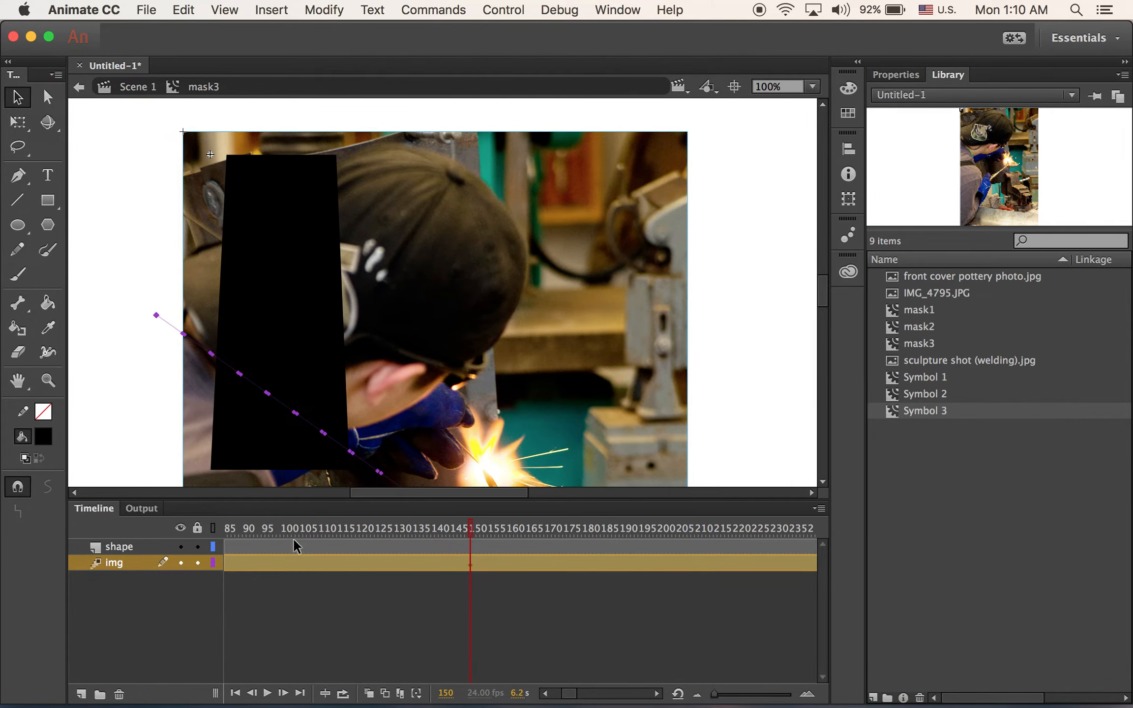
- Turn the shape layer in mask3 into a mask over the img layer and play the animation
{"action": "left_click", "coordinate": [128, 553]}
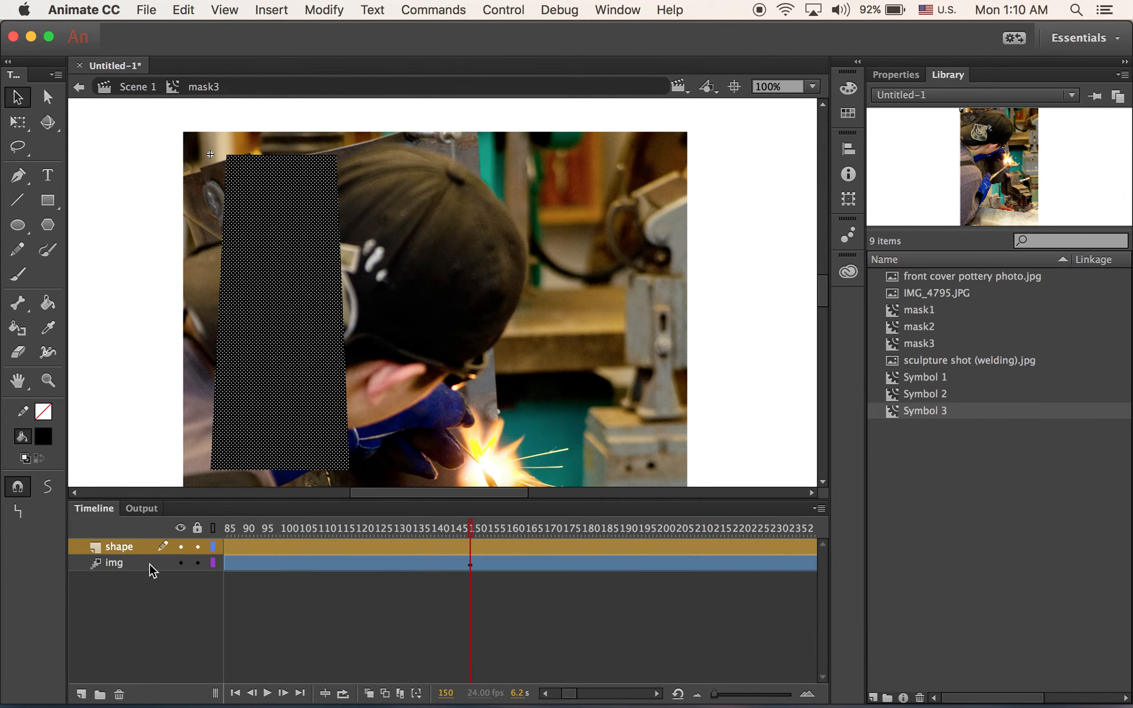
{"action": "right_click", "coordinate": [117, 547]}
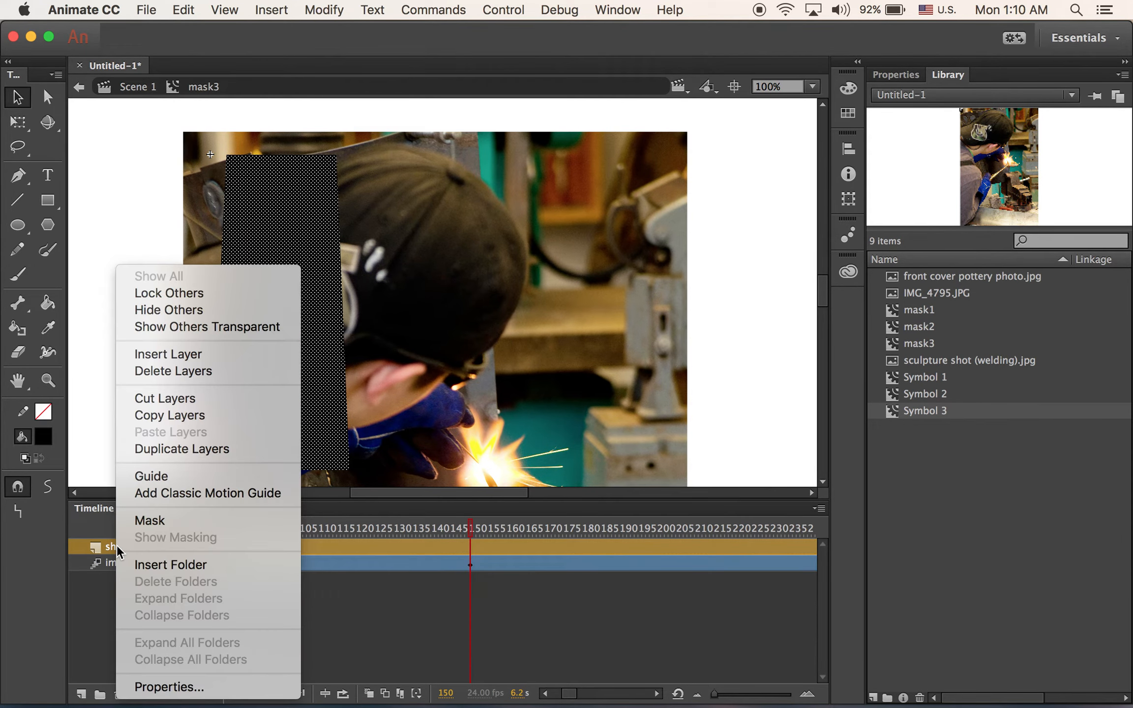
{"action": "left_click", "coordinate": [177, 520]}
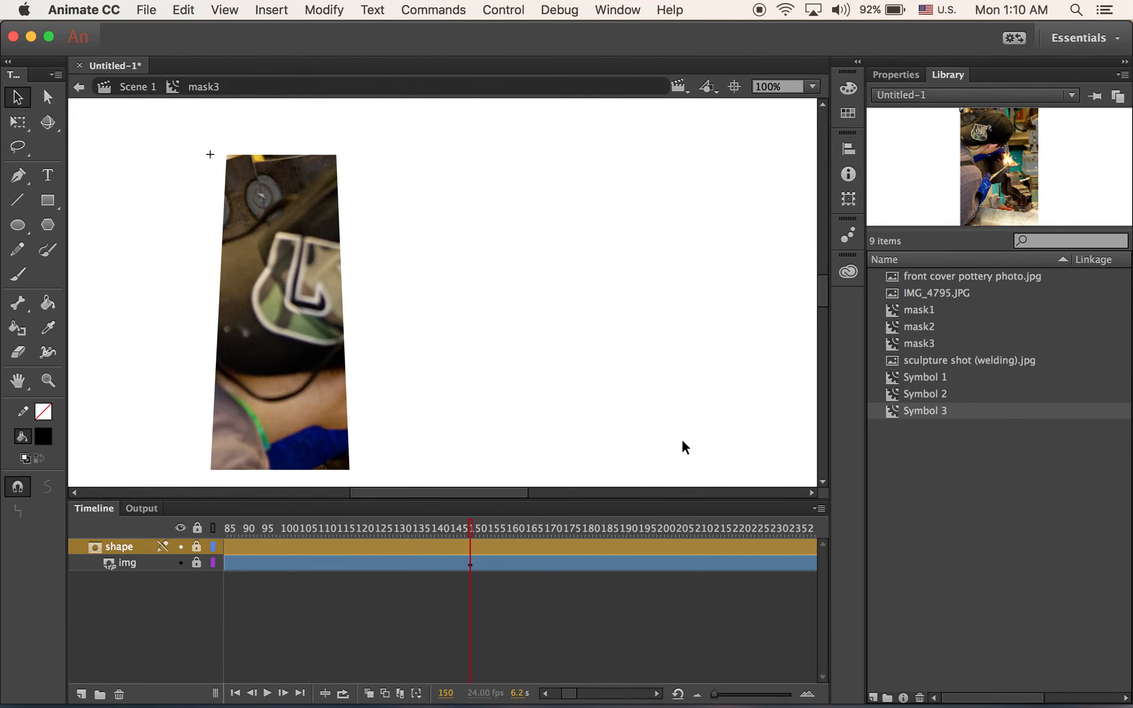
{"action": "key", "text": "Return"}
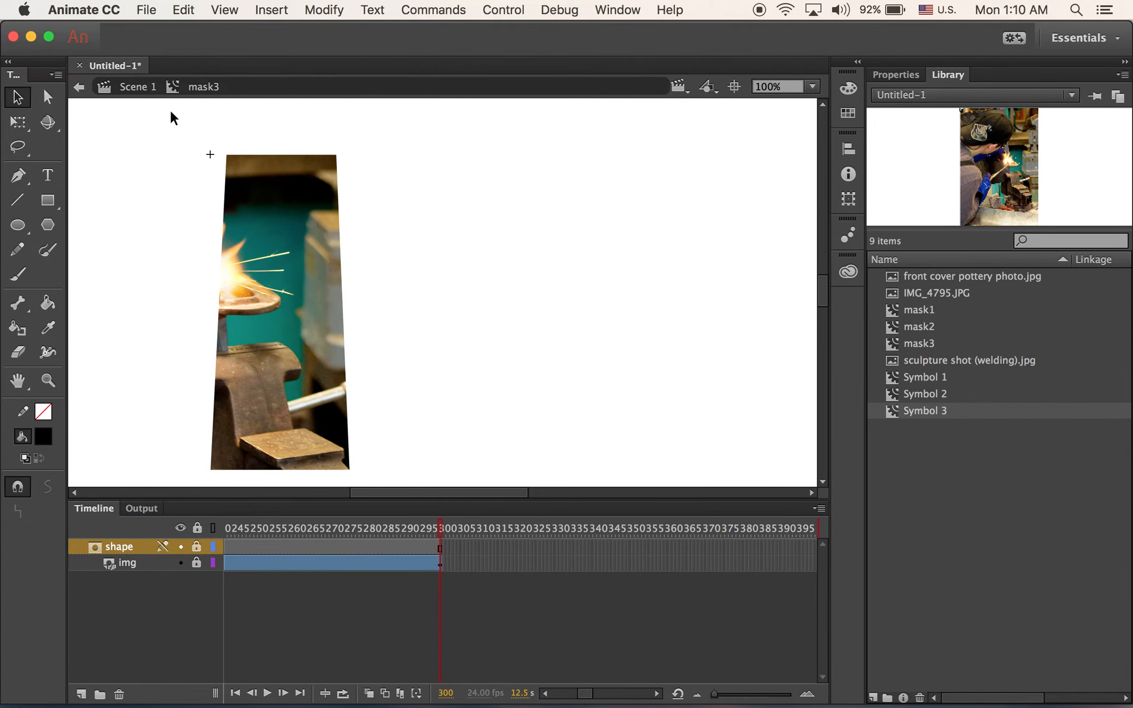
- Return to Scene 1 and place the mask3 clip in the gap between the pottery panel and the black shape
{"action": "left_click", "coordinate": [143, 93]}
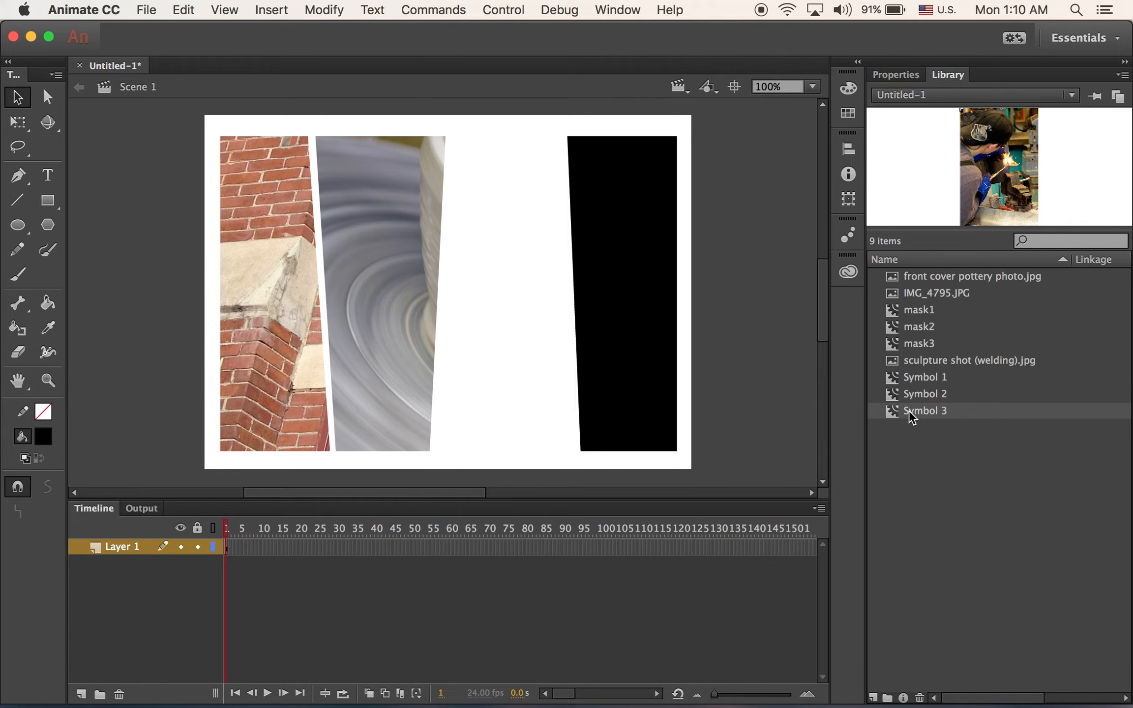
{"action": "left_click_drag", "start_coordinate": [902, 411], "coordinate": [968, 407]}
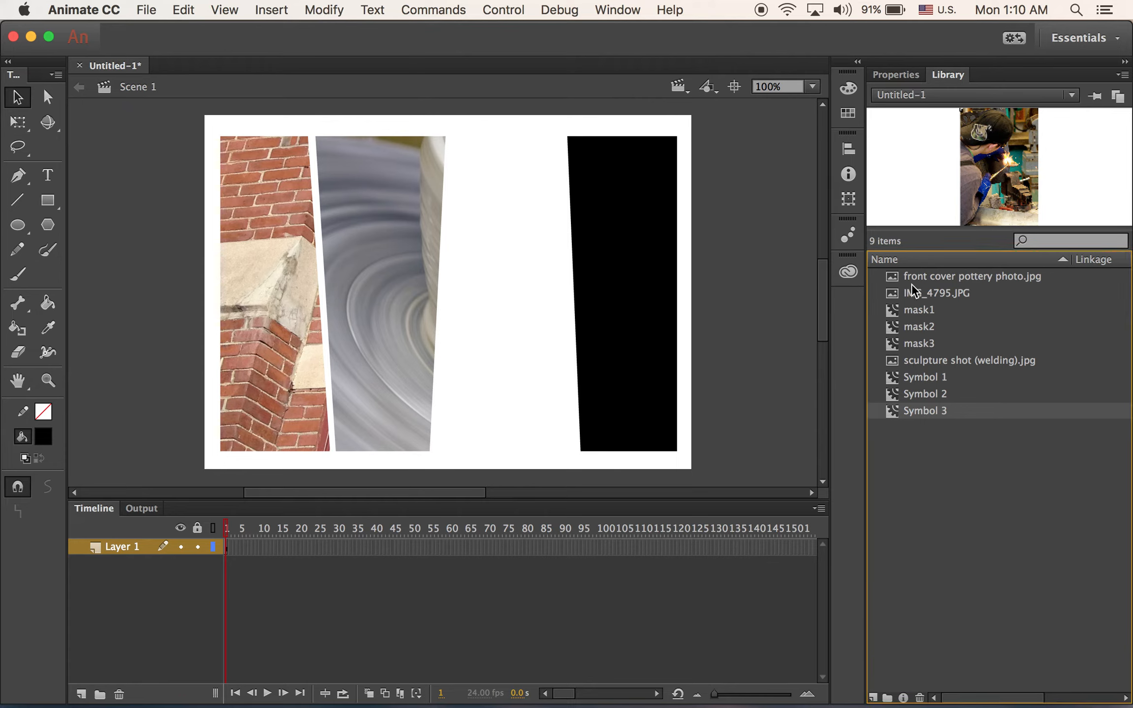
{"action": "left_click_drag", "start_coordinate": [915, 347], "coordinate": [514, 277]}
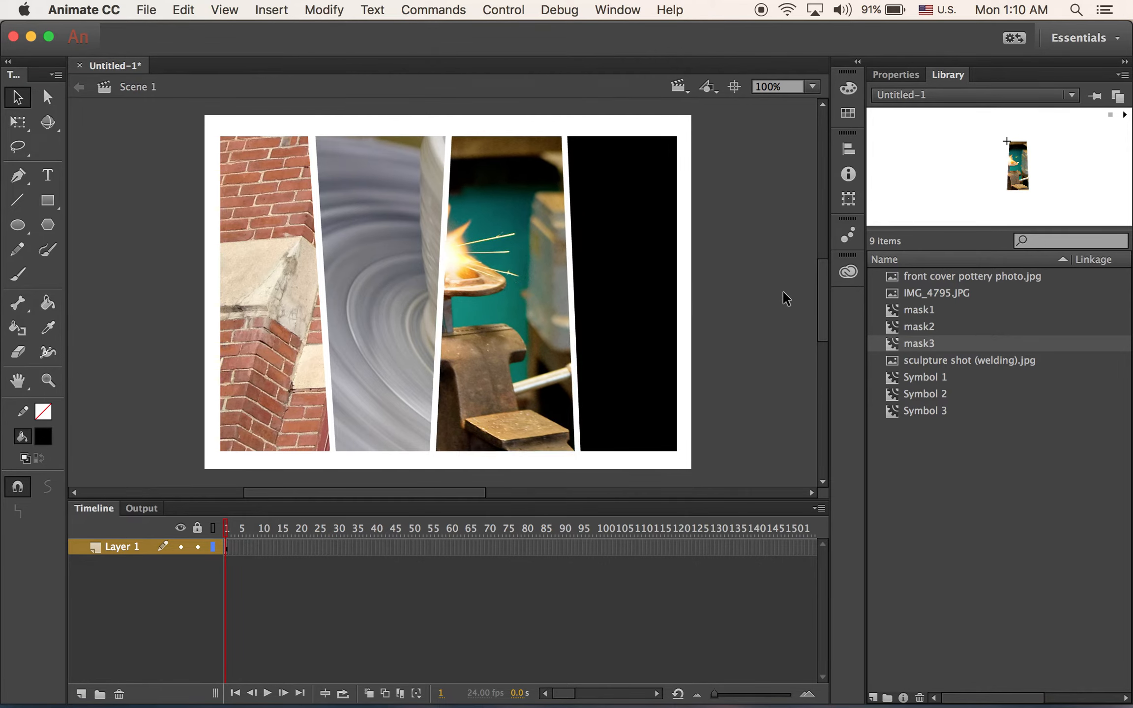
- Cut the remaining black shape from Scene 1 and paste it into a new movie clip named mask4
{"action": "left_click", "coordinate": [636, 309]}
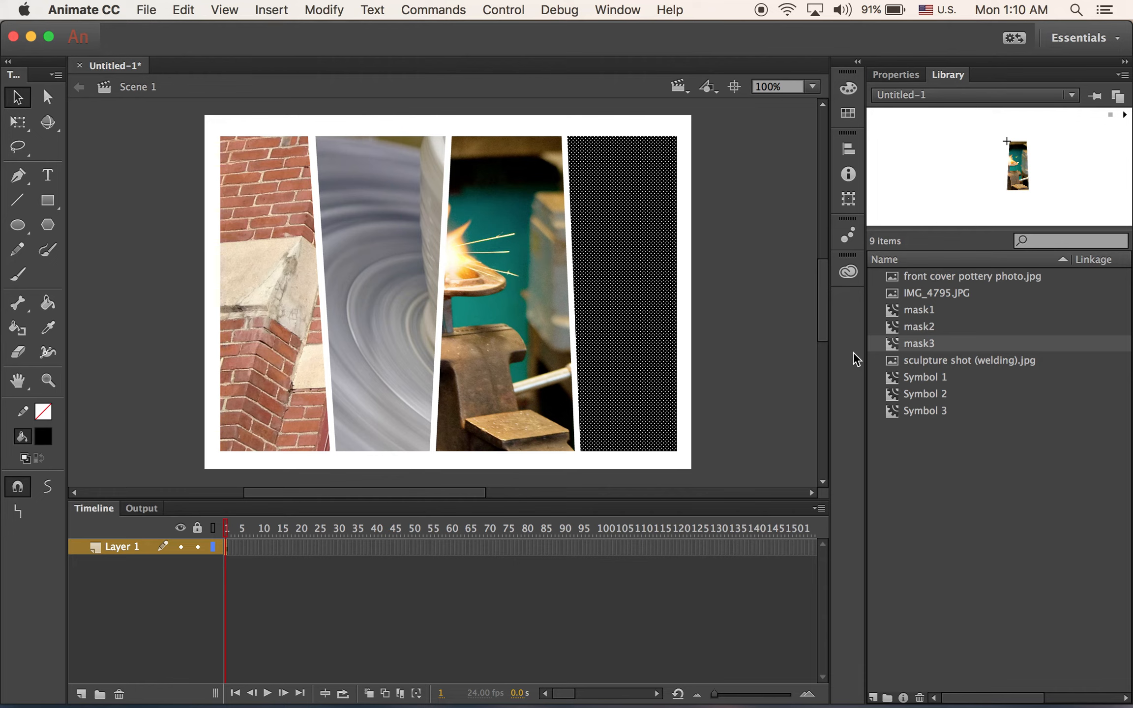
{"action": "key", "text": "Delete"}
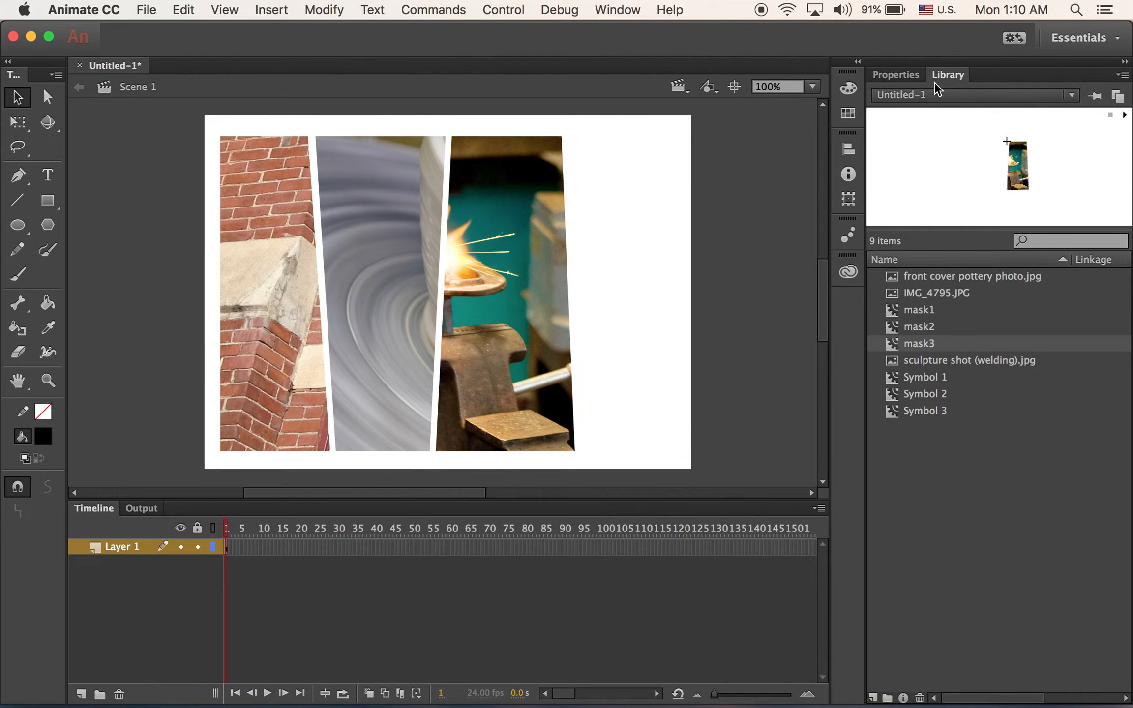
{"action": "left_click", "coordinate": [873, 697]}
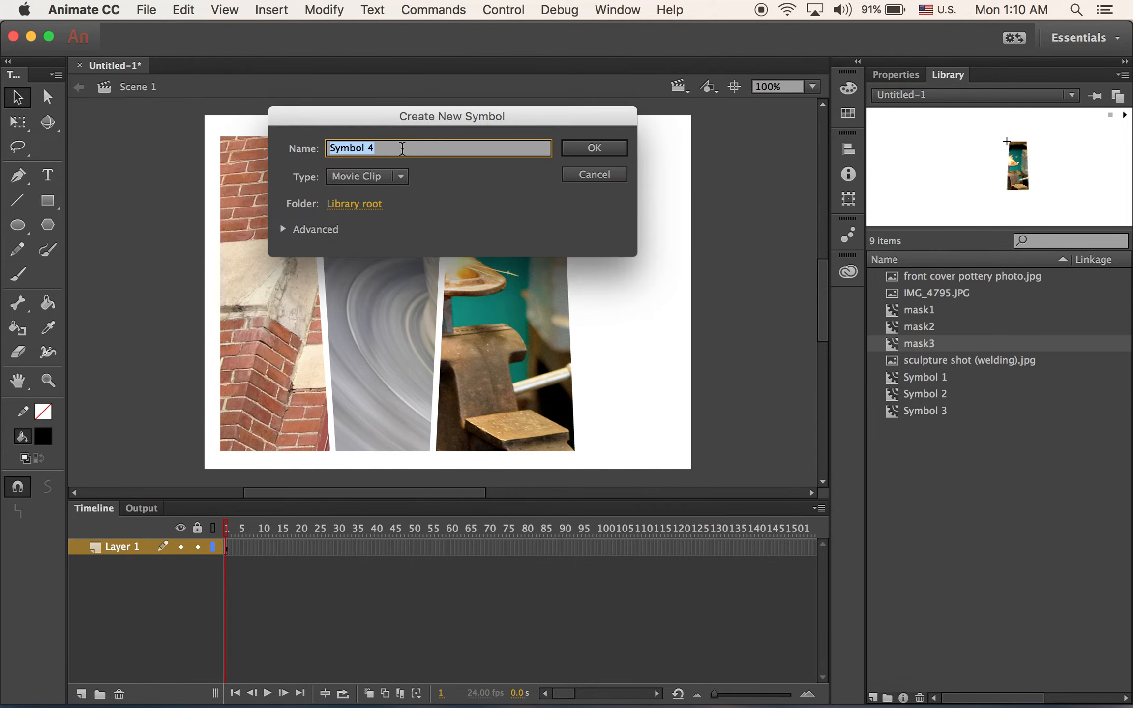
{"action": "type", "text": "mask4"}
{"action": "key", "text": "Return"}
{"action": "key", "text": "space"}
{"action": "left_click_drag", "start_coordinate": [409, 262], "coordinate": [265, 185]}
{"action": "key", "text": "super+v"}
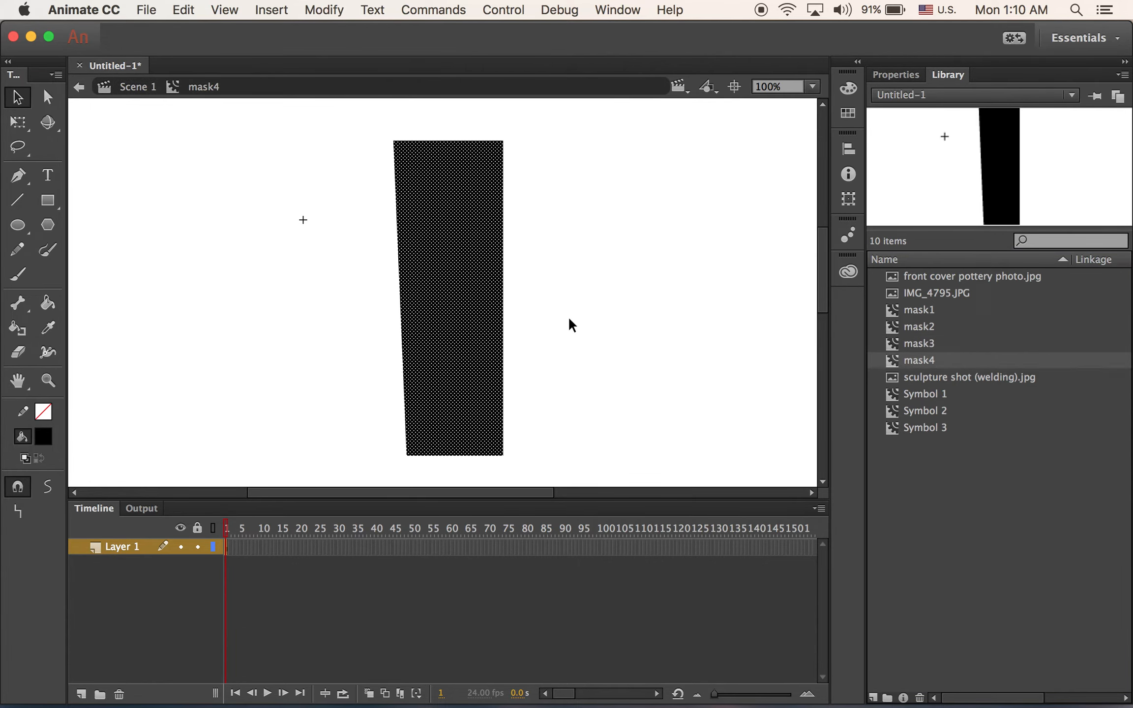
- Set the black shape's position in mask4 to X 0 and Y 0
{"action": "left_click", "coordinate": [898, 76]}
{"action": "left_click", "coordinate": [960, 171]}
{"action": "type", "text": "0"}
{"action": "key", "text": "Tab"}
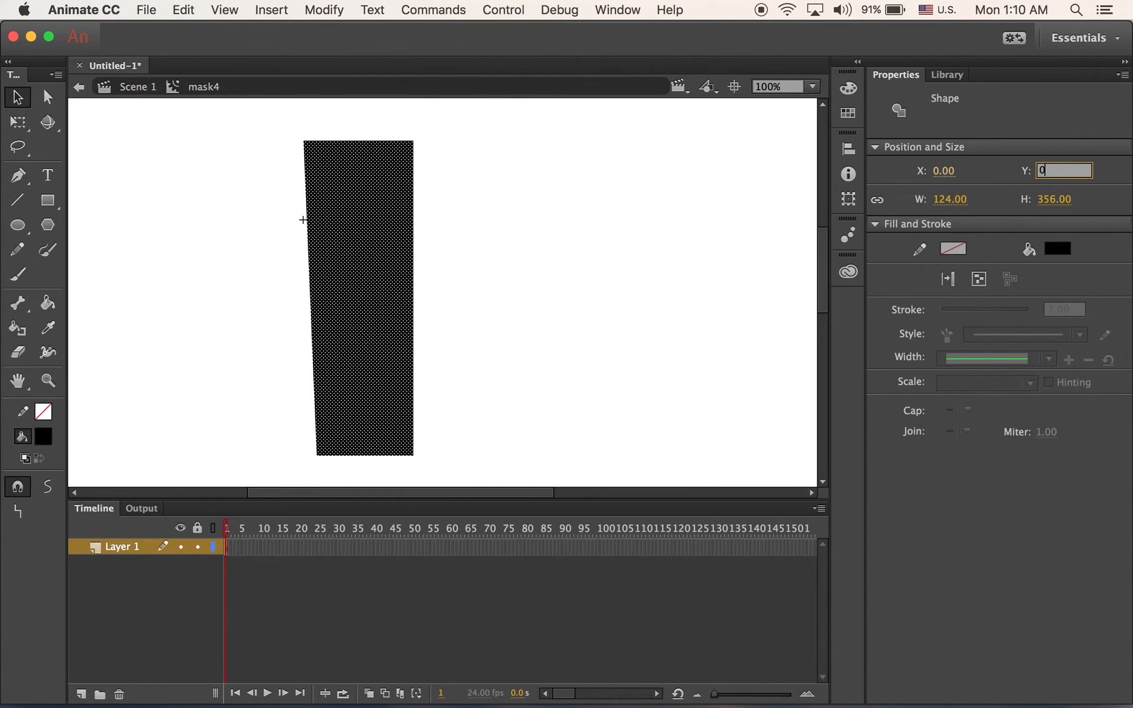
{"action": "type", "text": "0"}
{"action": "key", "text": "Return"}
{"action": "key", "text": "space"}
{"action": "left_click_drag", "start_coordinate": [619, 296], "coordinate": [601, 217]}
- Rename the layer in mask4 shape and add a new layer named img beneath it
{"action": "double_click", "coordinate": [126, 550]}
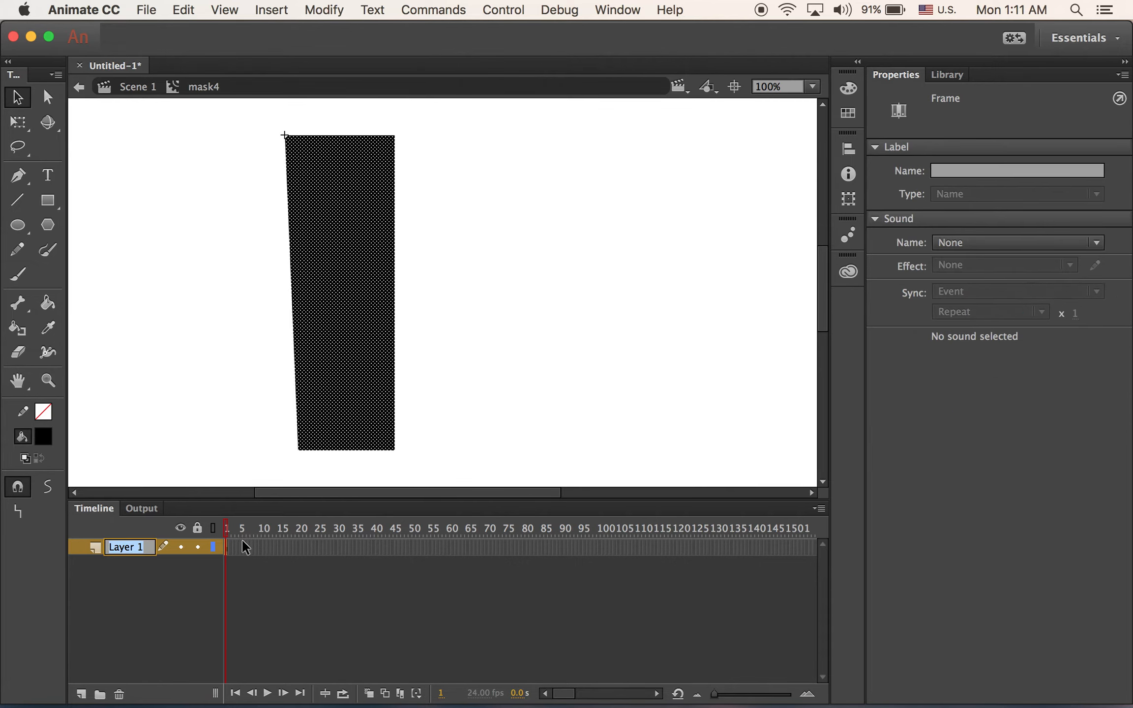
{"action": "type", "text": "shape"}
{"action": "left_click", "coordinate": [97, 613]}
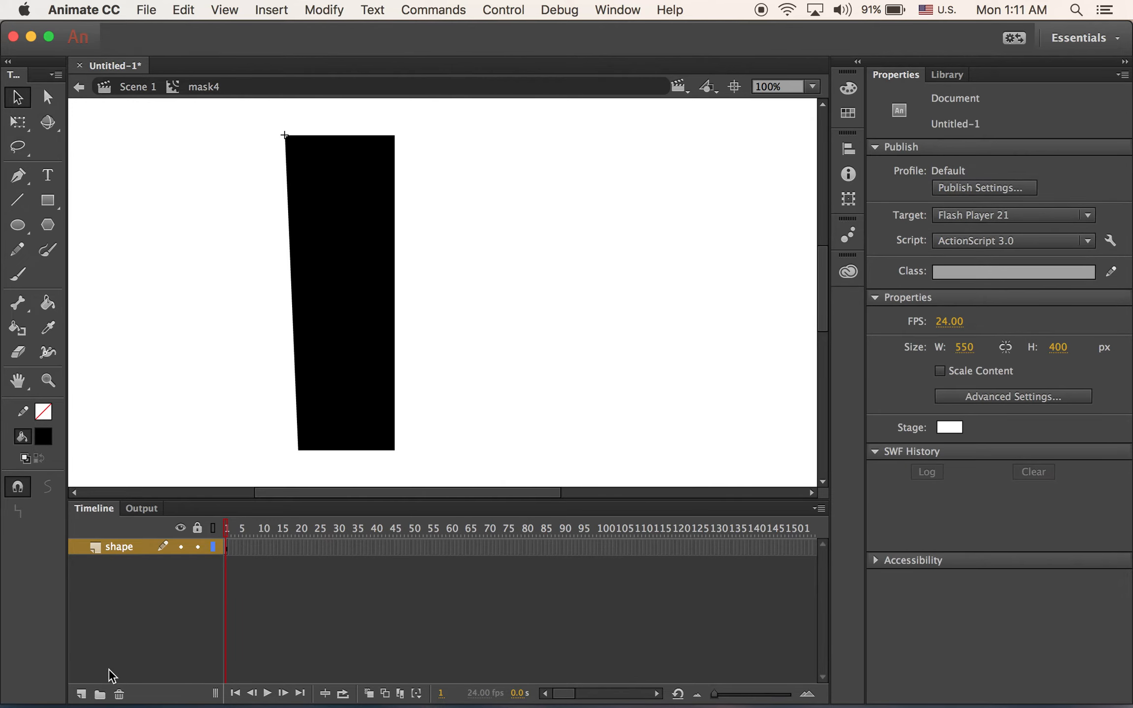
{"action": "left_click", "coordinate": [81, 695]}
{"action": "left_click_drag", "start_coordinate": [130, 548], "coordinate": [139, 580]}
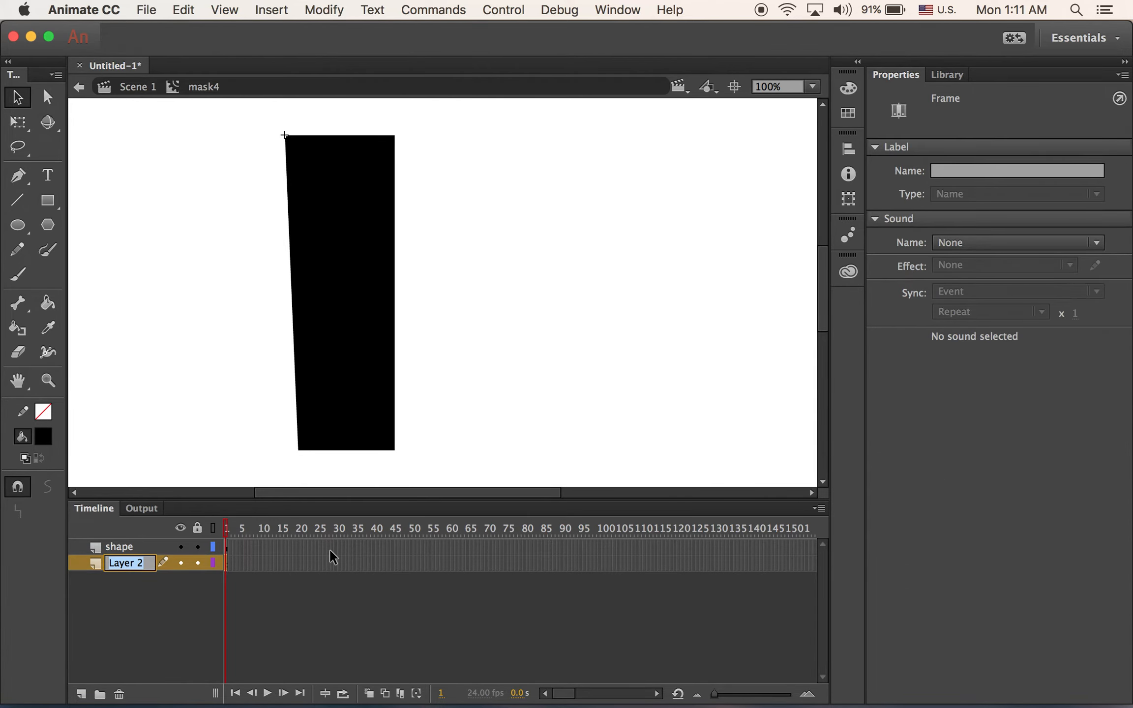
{"action": "key", "text": "BackSpace"}
{"action": "key", "text": "Return"}
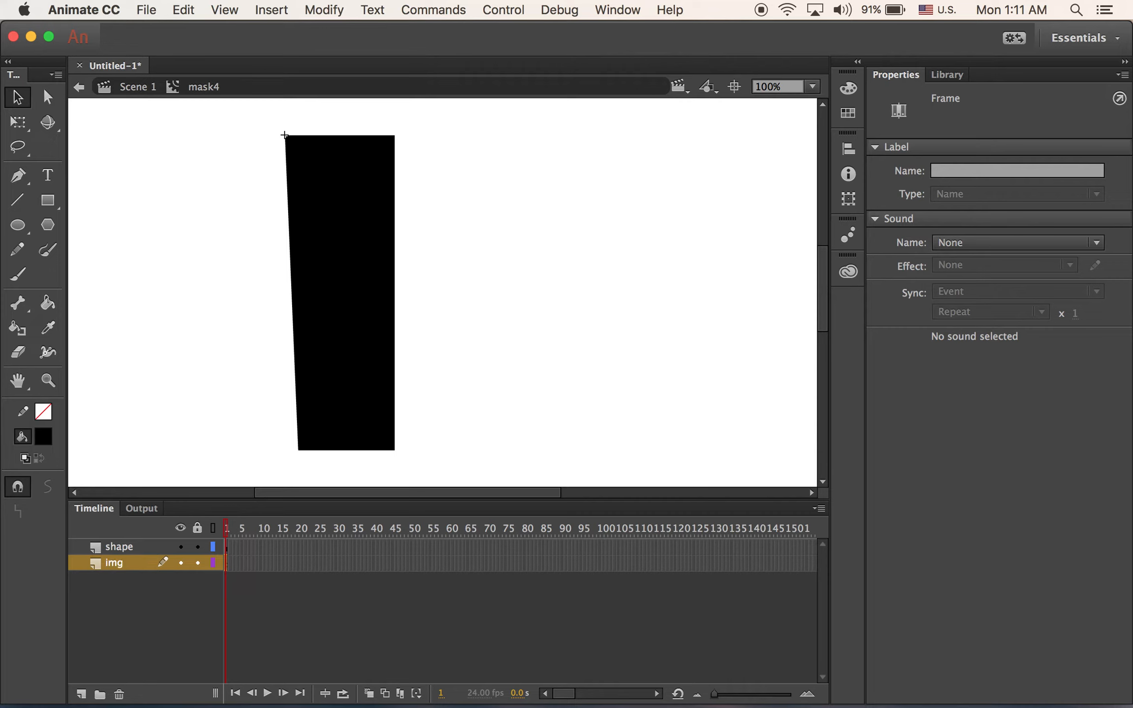
- Import the photo lab (computers).jpg from the ArtDept folder into the library
{"action": "left_click", "coordinate": [146, 10]}
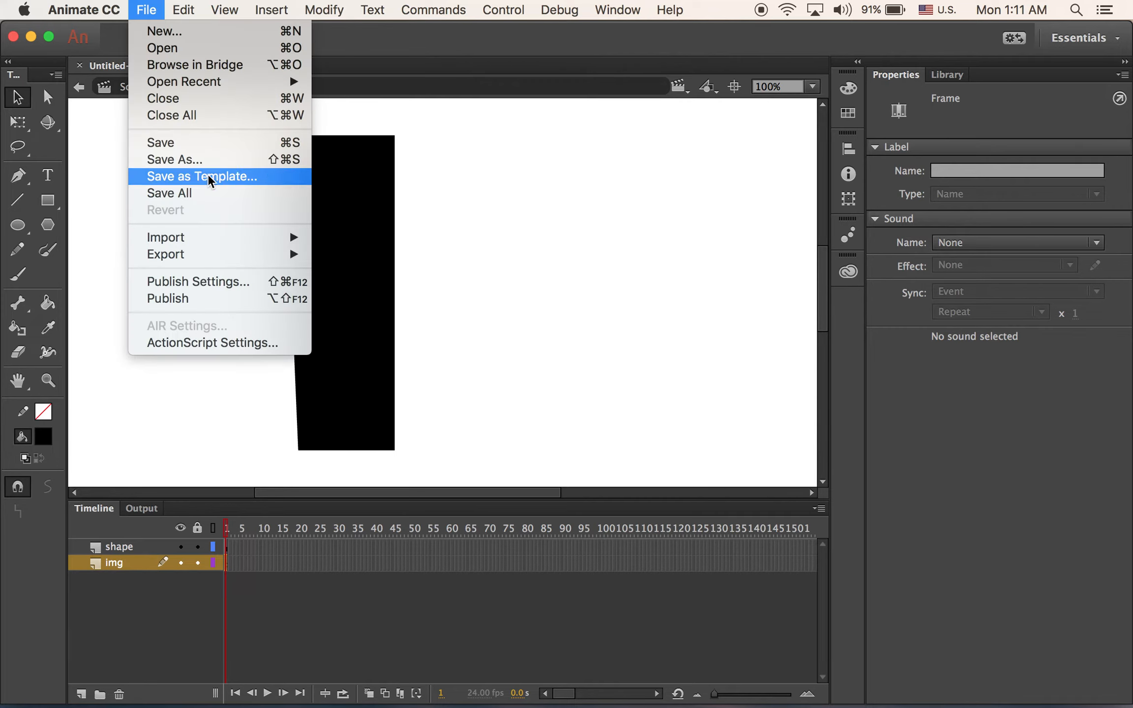
{"action": "mouse_move", "coordinate": [229, 237]}
{"action": "left_click", "coordinate": [323, 254]}
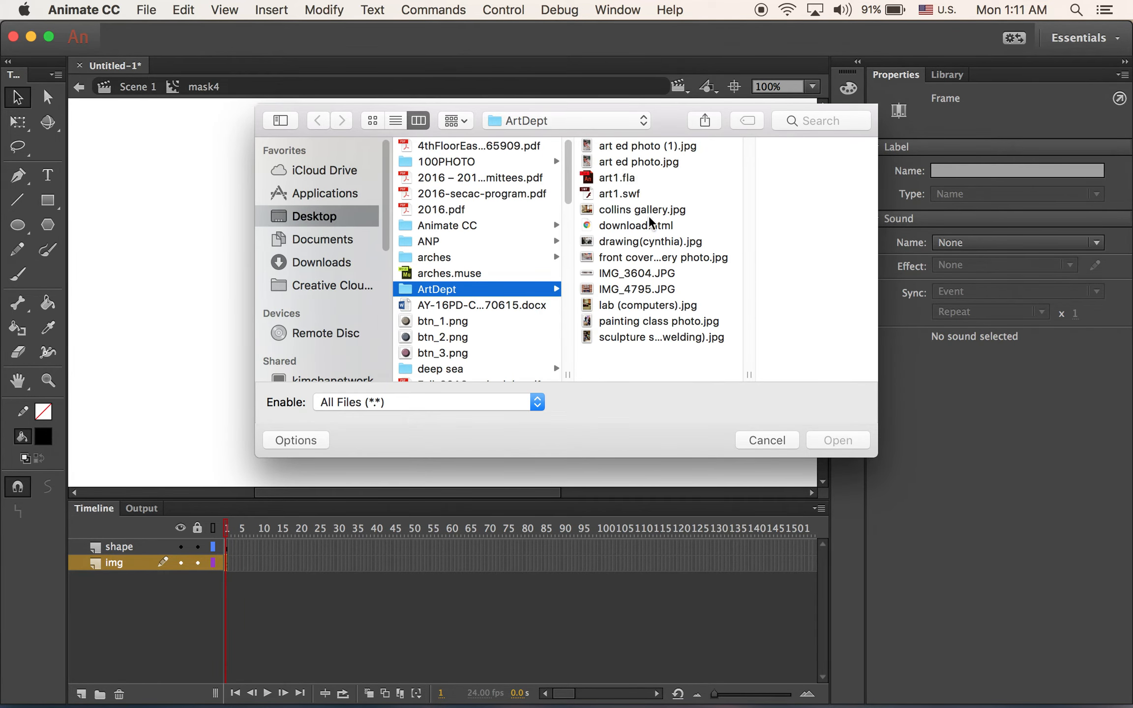
{"action": "left_click", "coordinate": [641, 214]}
{"action": "left_click", "coordinate": [593, 163]}
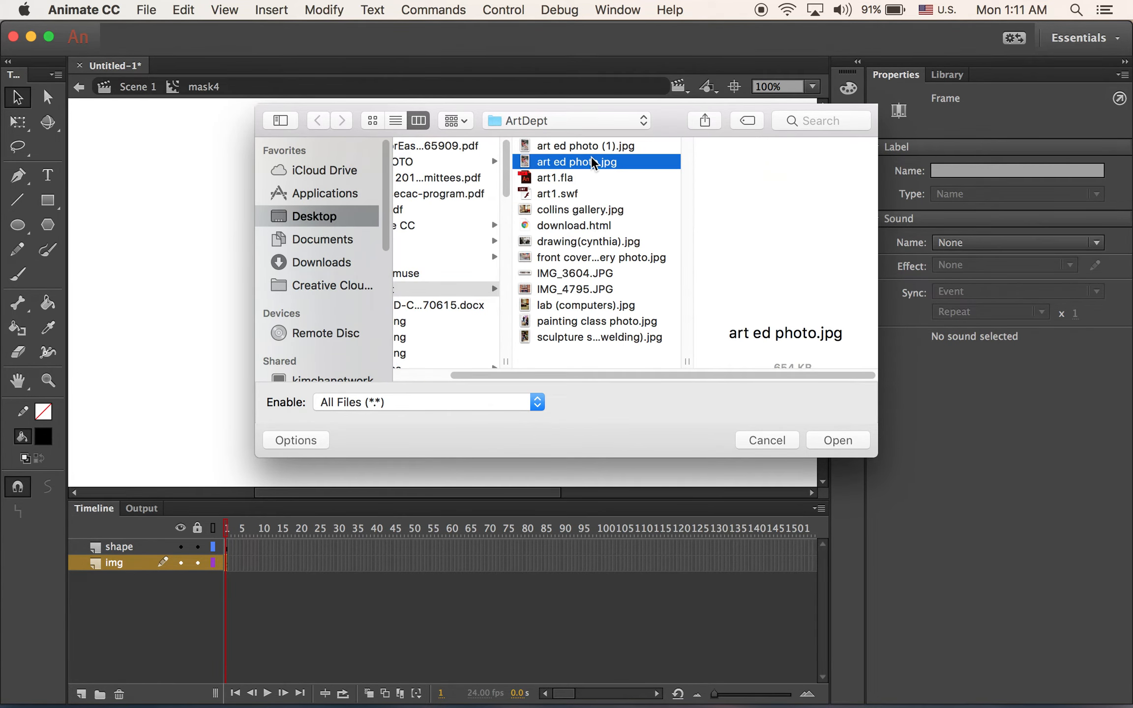
{"action": "left_click", "coordinate": [584, 288]}
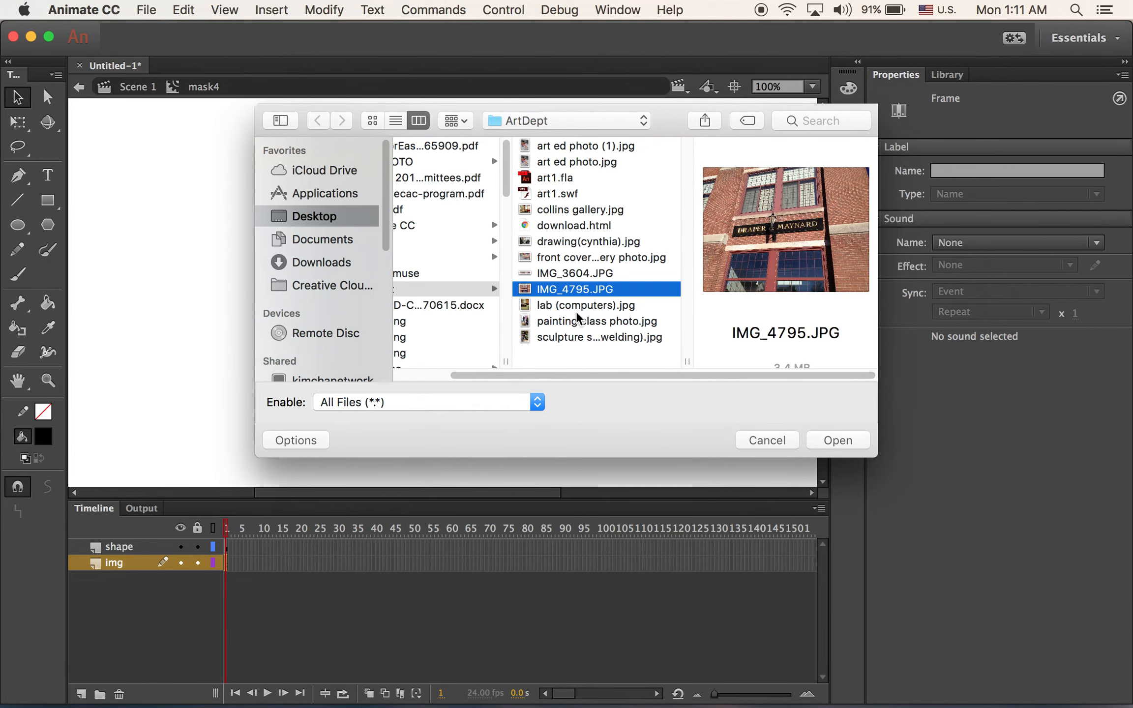
{"action": "left_click", "coordinate": [578, 305]}
{"action": "left_click", "coordinate": [841, 440]}
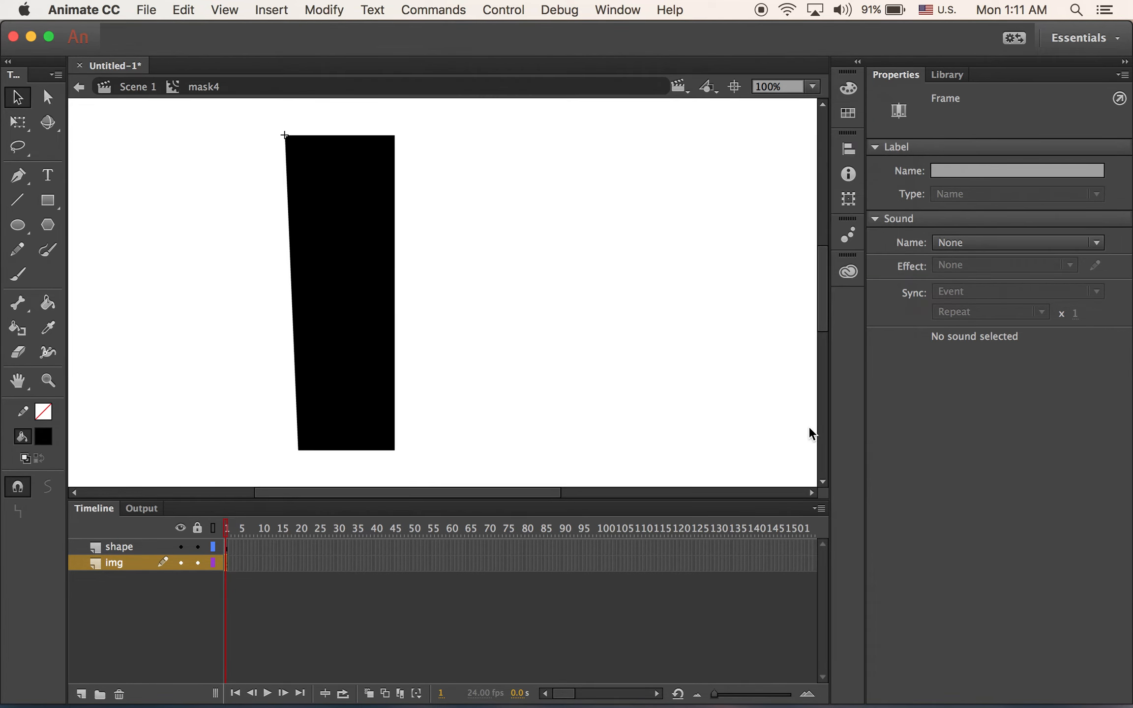
- Place lab (computers).jpg on the img layer and position its left edge just outside the black shape's left side
{"action": "left_click", "coordinate": [948, 75]}
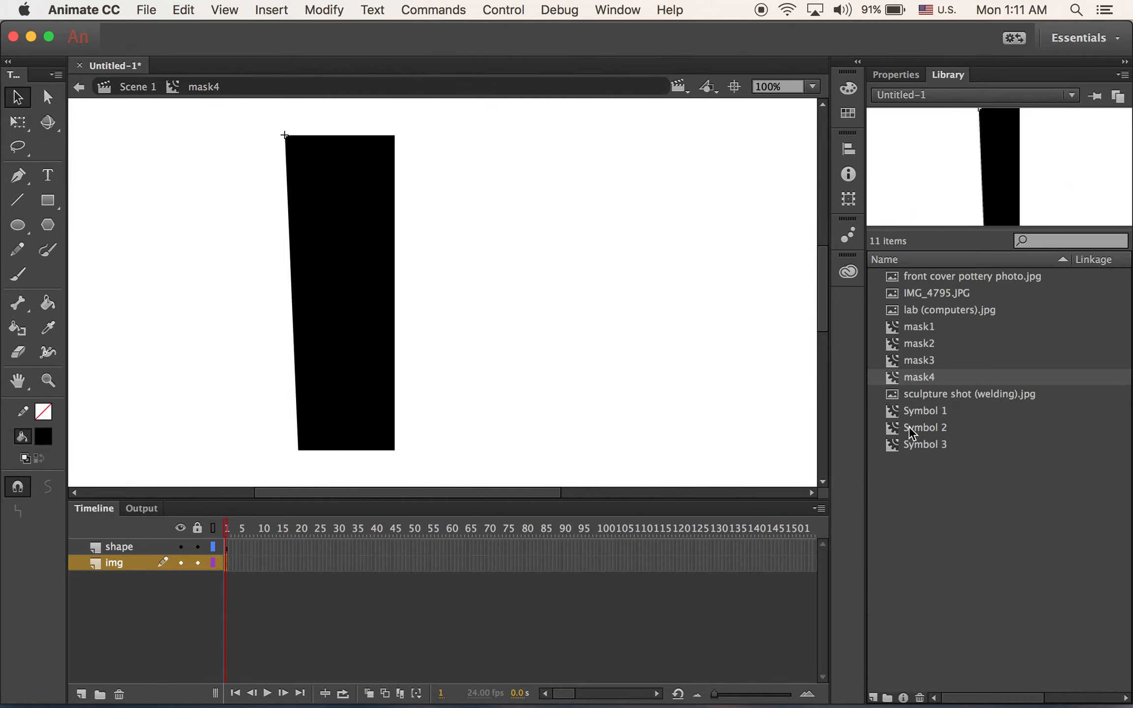
{"action": "left_click", "coordinate": [902, 311]}
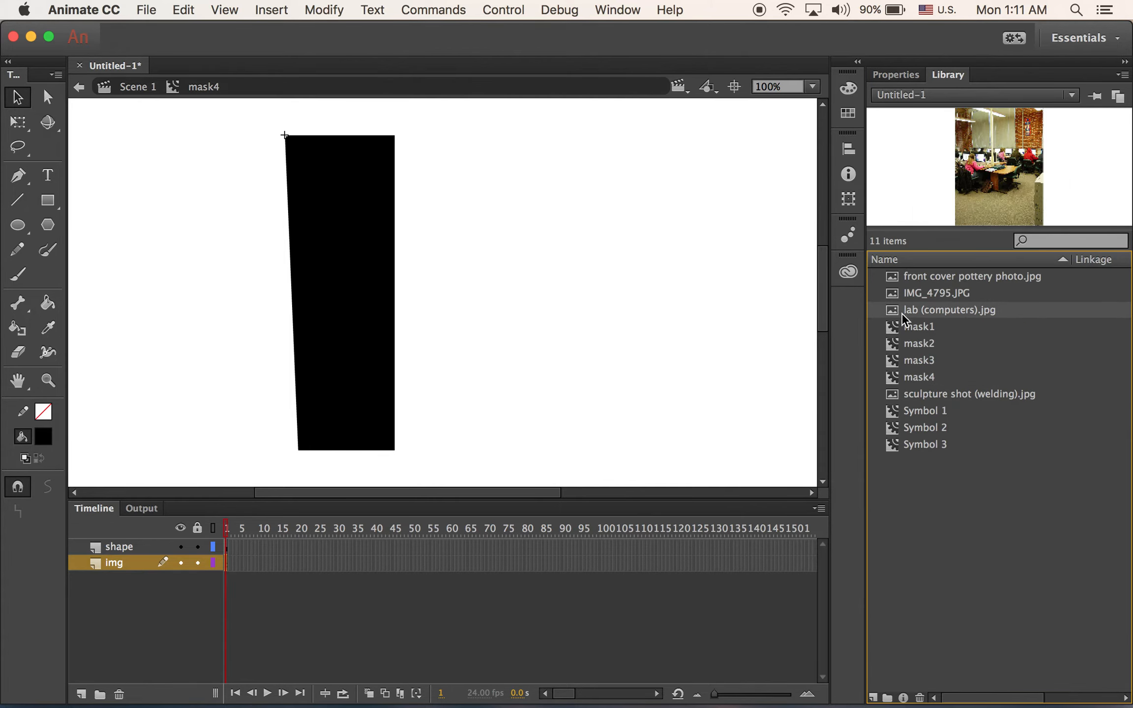
{"action": "left_click_drag", "start_coordinate": [891, 307], "coordinate": [523, 342]}
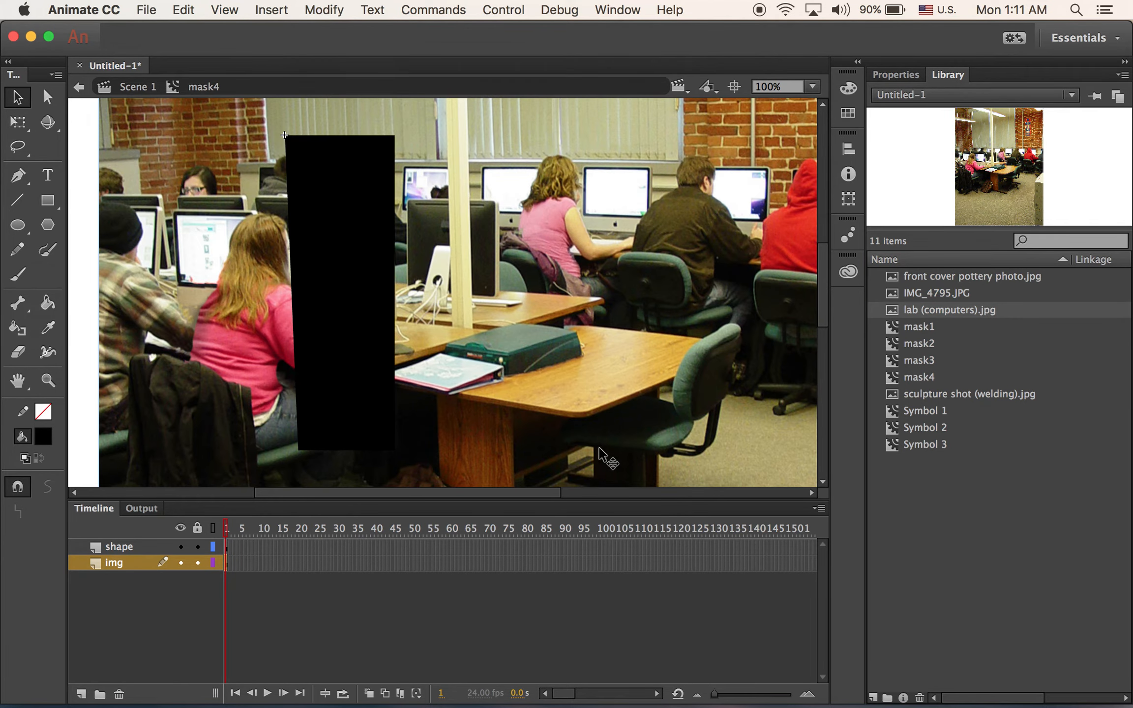
{"action": "left_click_drag", "start_coordinate": [575, 387], "coordinate": [679, 392]}
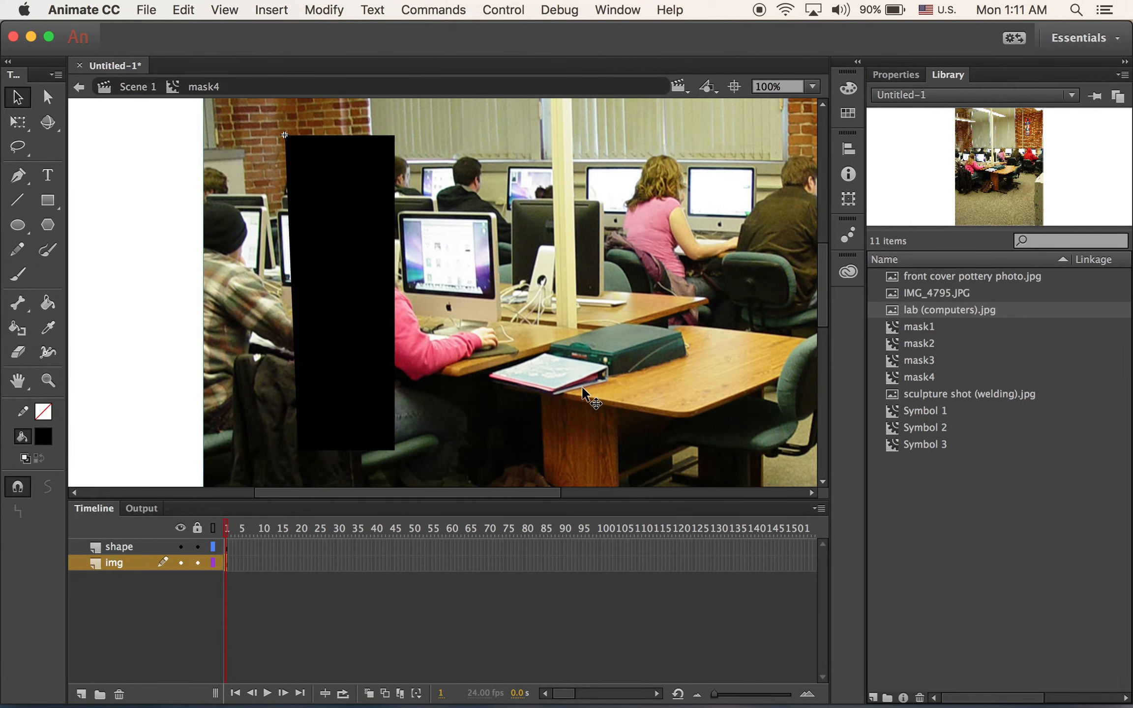
{"action": "left_click_drag", "start_coordinate": [586, 387], "coordinate": [630, 406]}
{"action": "left_click_drag", "start_coordinate": [631, 396], "coordinate": [635, 378]}
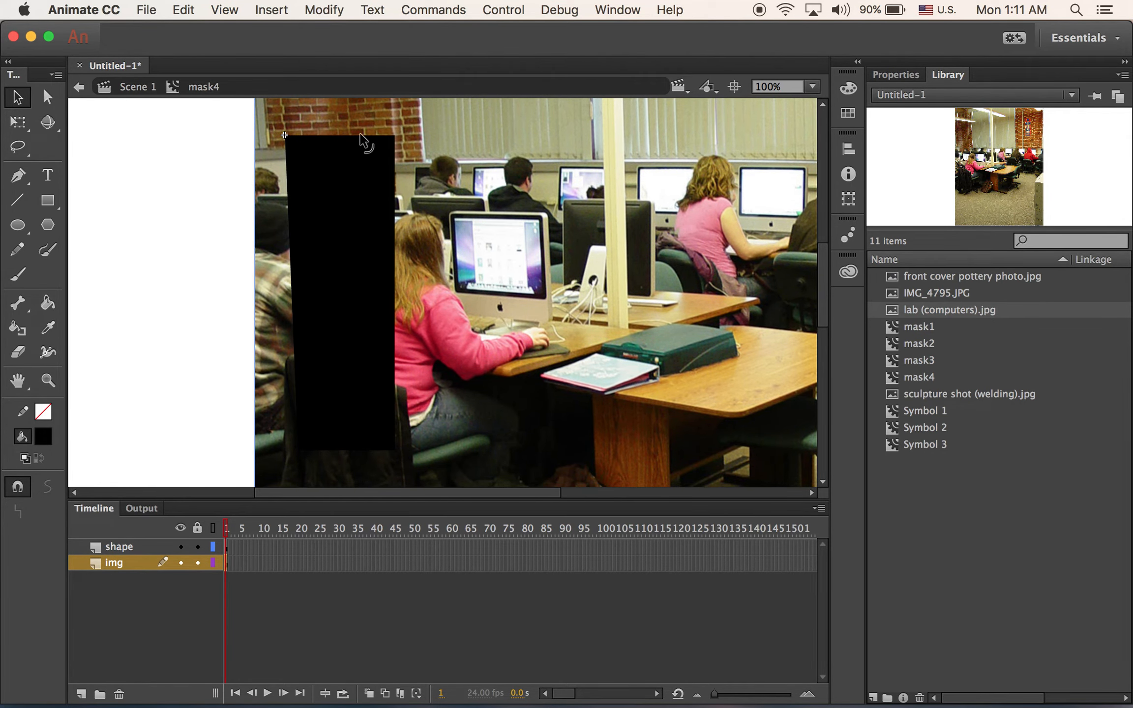
- Create a motion tween for the lab photo and extend its span to frame 150
{"action": "left_click", "coordinate": [271, 10]}
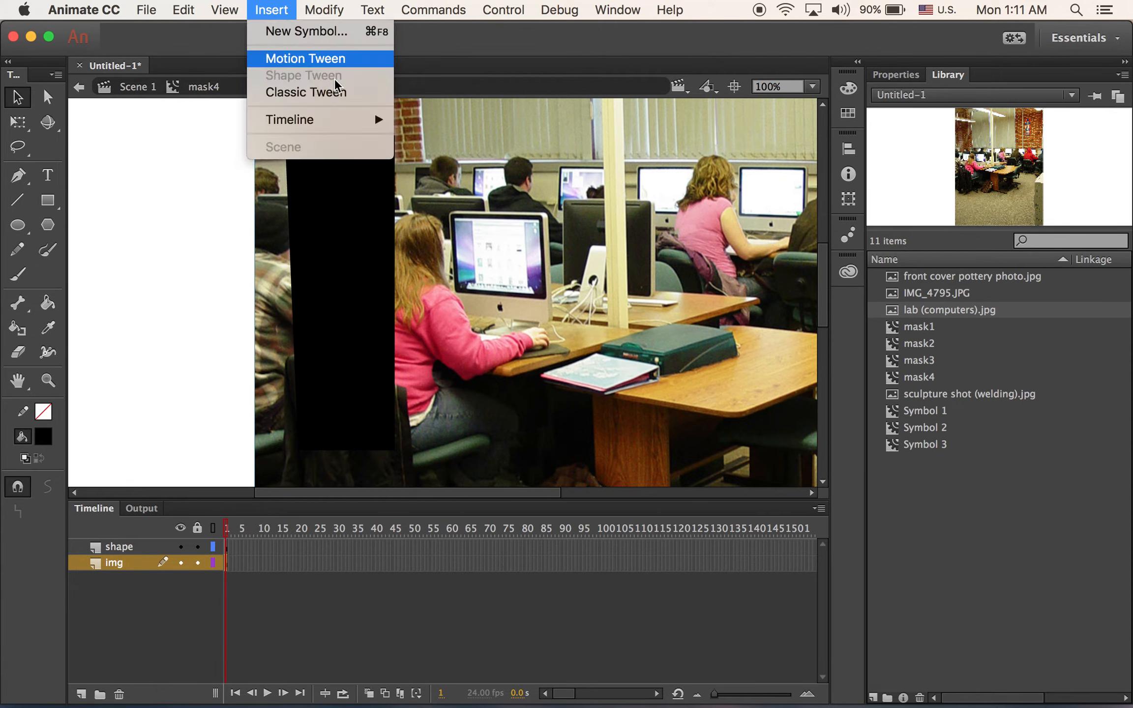
{"action": "left_click", "coordinate": [327, 58]}
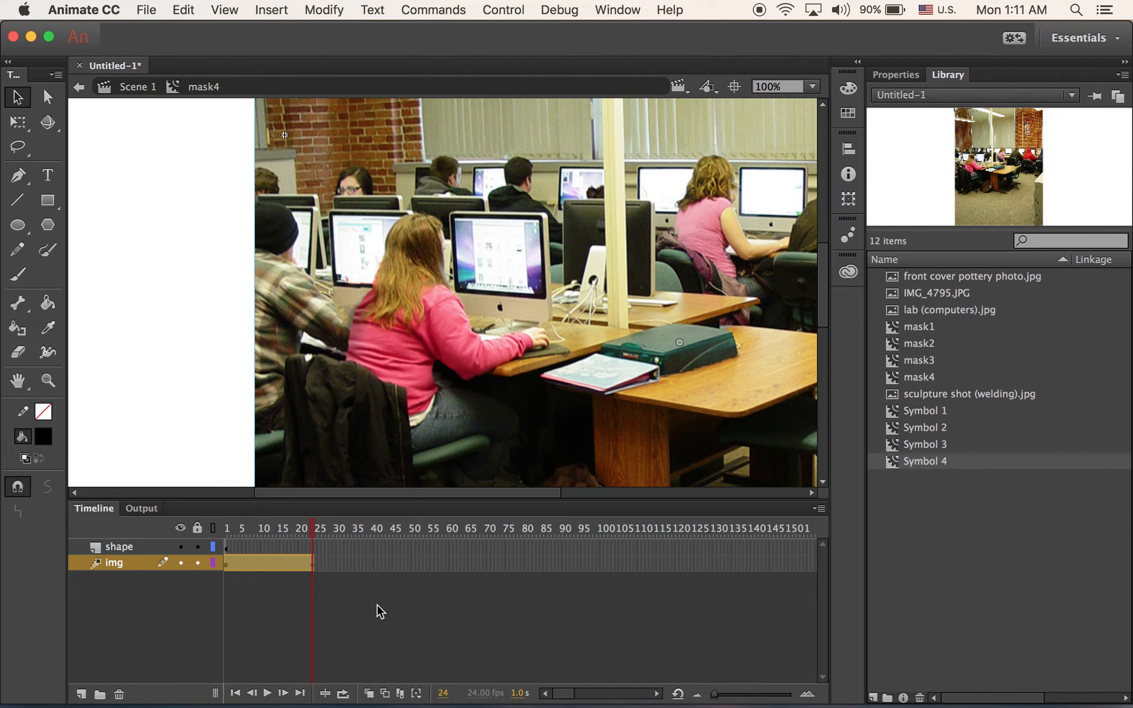
{"action": "left_click_drag", "start_coordinate": [311, 564], "coordinate": [791, 639]}
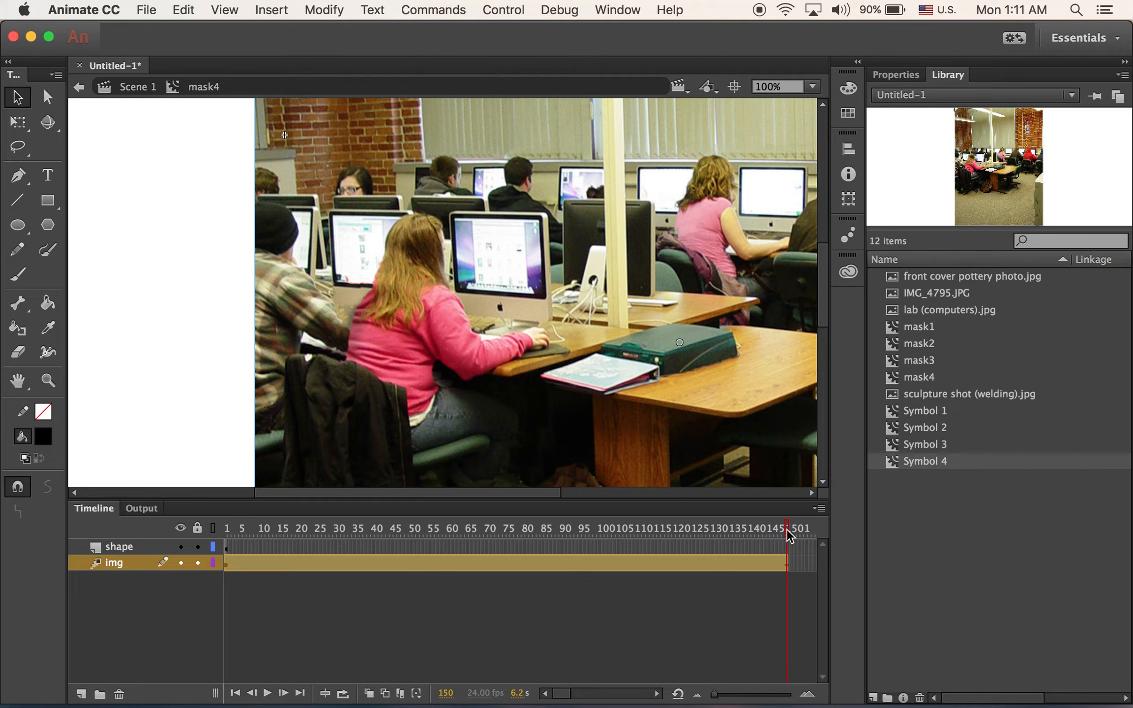
- Extend both the img tween and the shape layer of mask4 to frame 300
{"action": "left_click_drag", "start_coordinate": [787, 529], "coordinate": [877, 538]}
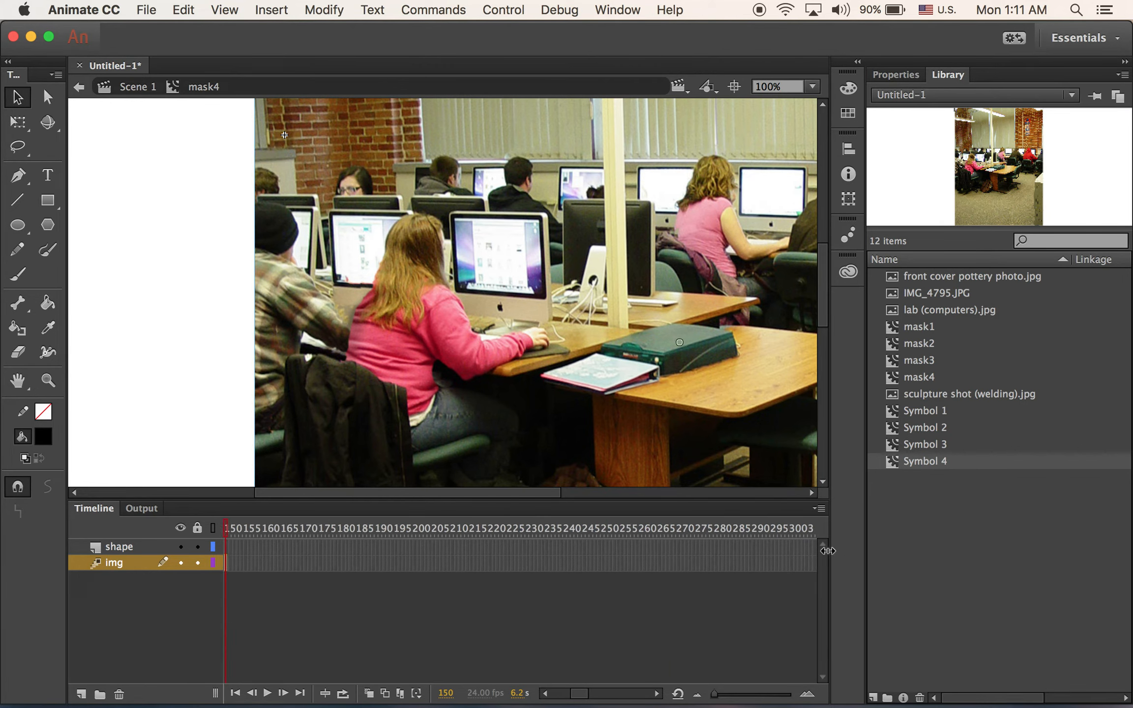
{"action": "left_click", "coordinate": [790, 562]}
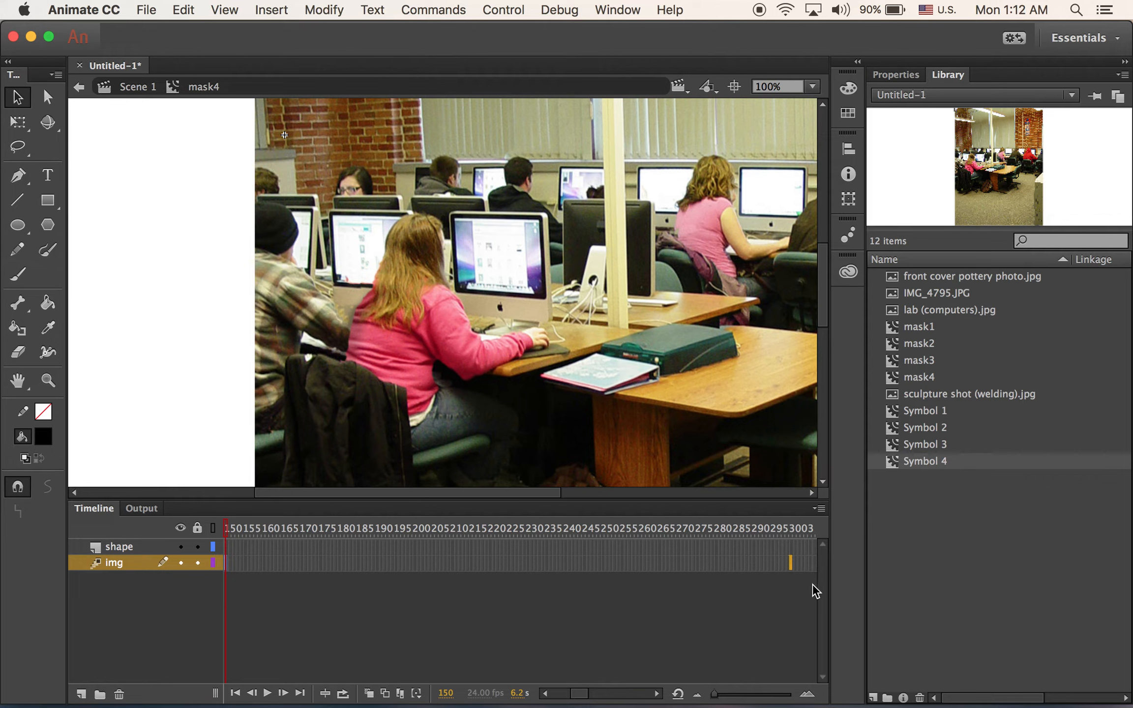
{"action": "key", "text": "F5"}
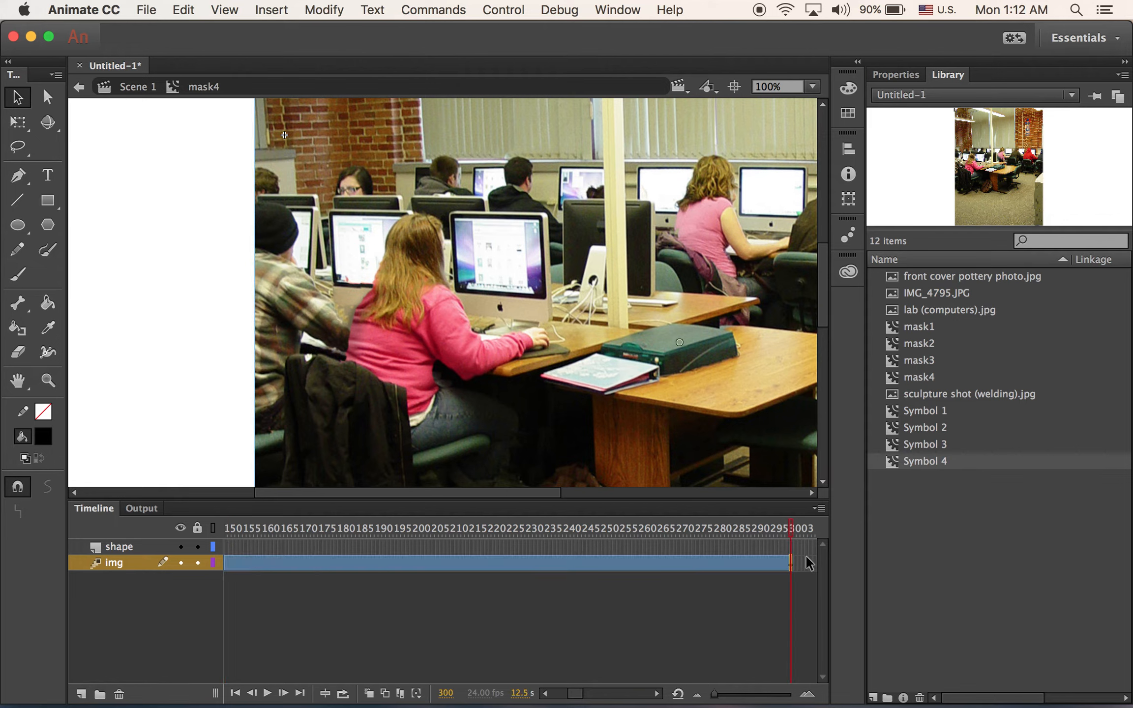
{"action": "left_click", "coordinate": [791, 547]}
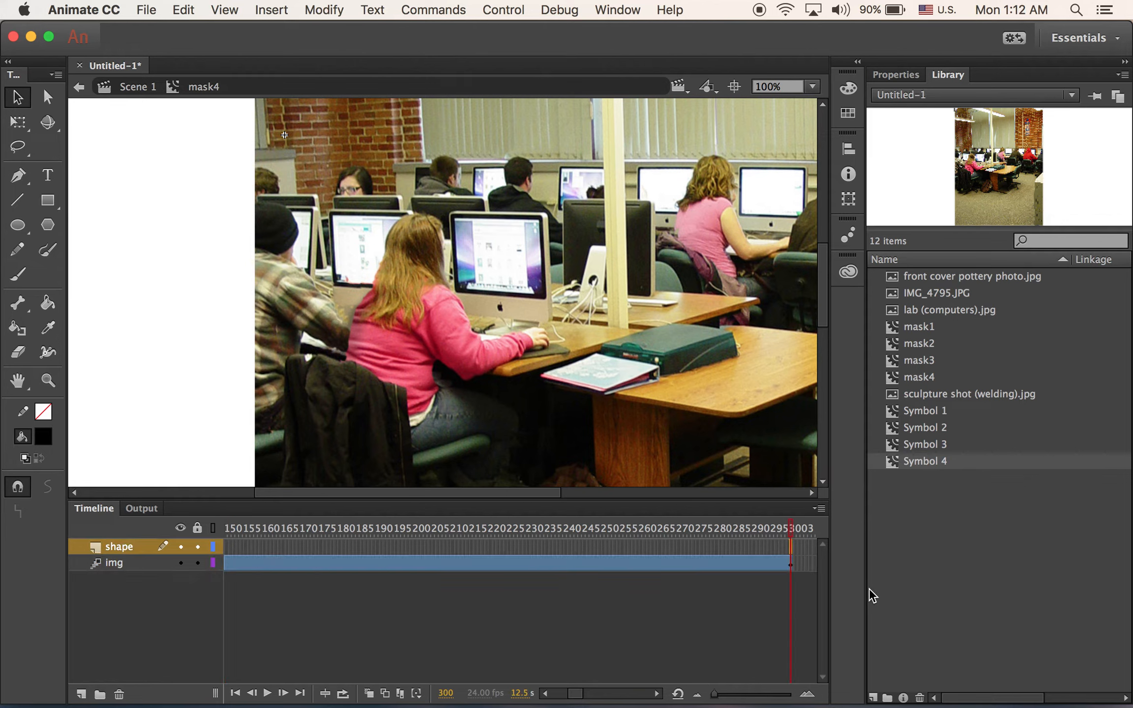
{"action": "key", "text": "super+shift+v"}
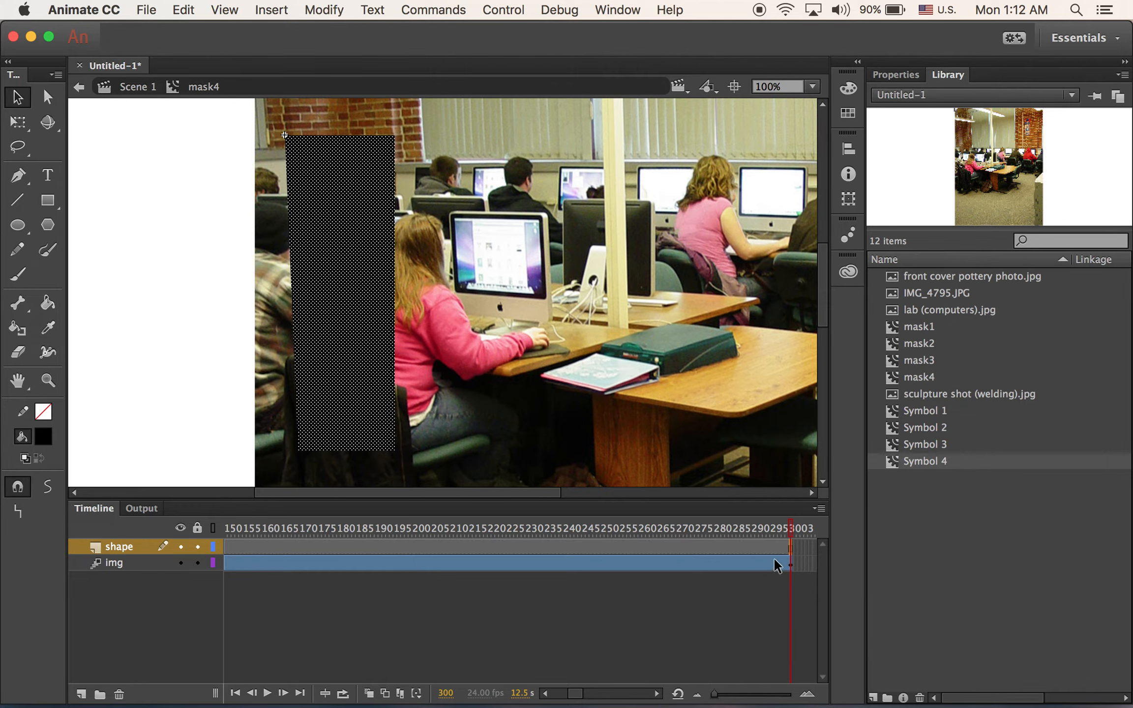
- At frame 150, move the lab photo horizontally left until its right end lies just beyond the black shape
{"action": "left_click_drag", "start_coordinate": [789, 528], "coordinate": [472, 564]}
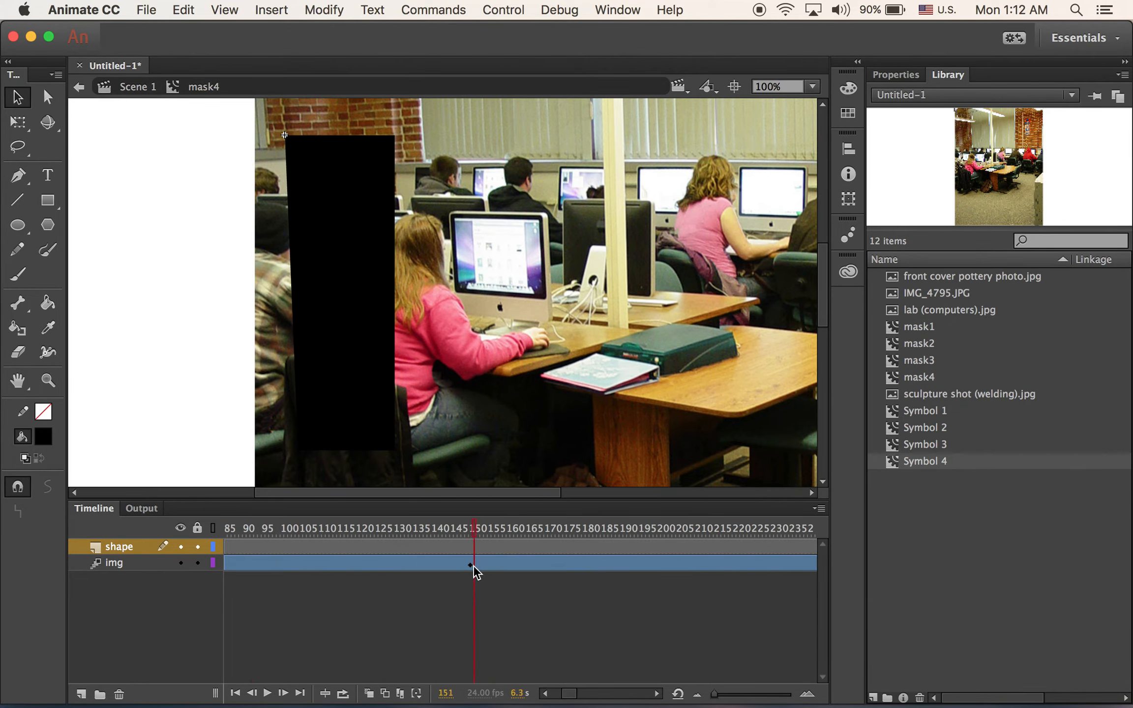
{"action": "left_click", "coordinate": [632, 406]}
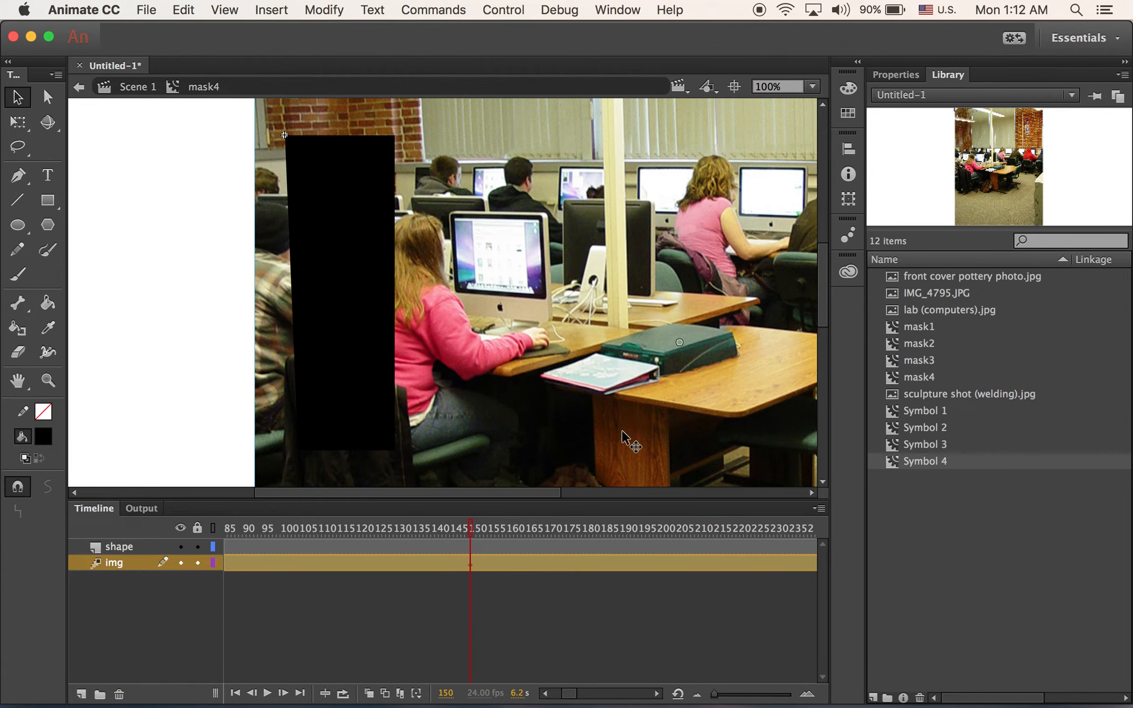
{"action": "left_click_drag", "start_coordinate": [717, 415], "coordinate": [414, 414]}
{"action": "left_click_drag", "start_coordinate": [716, 399], "coordinate": [391, 396]}
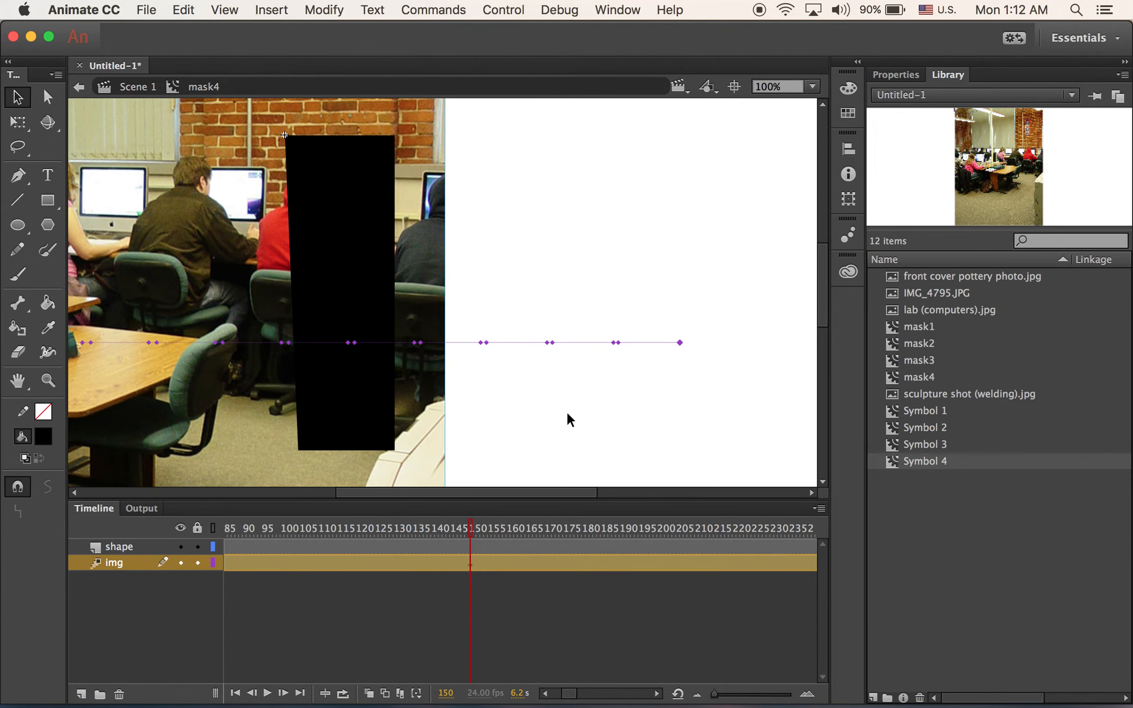
- Turn the shape layer into a mask for img and play the mask4 animation from the first frame
{"action": "left_click_drag", "start_coordinate": [463, 525], "coordinate": [802, 602]}
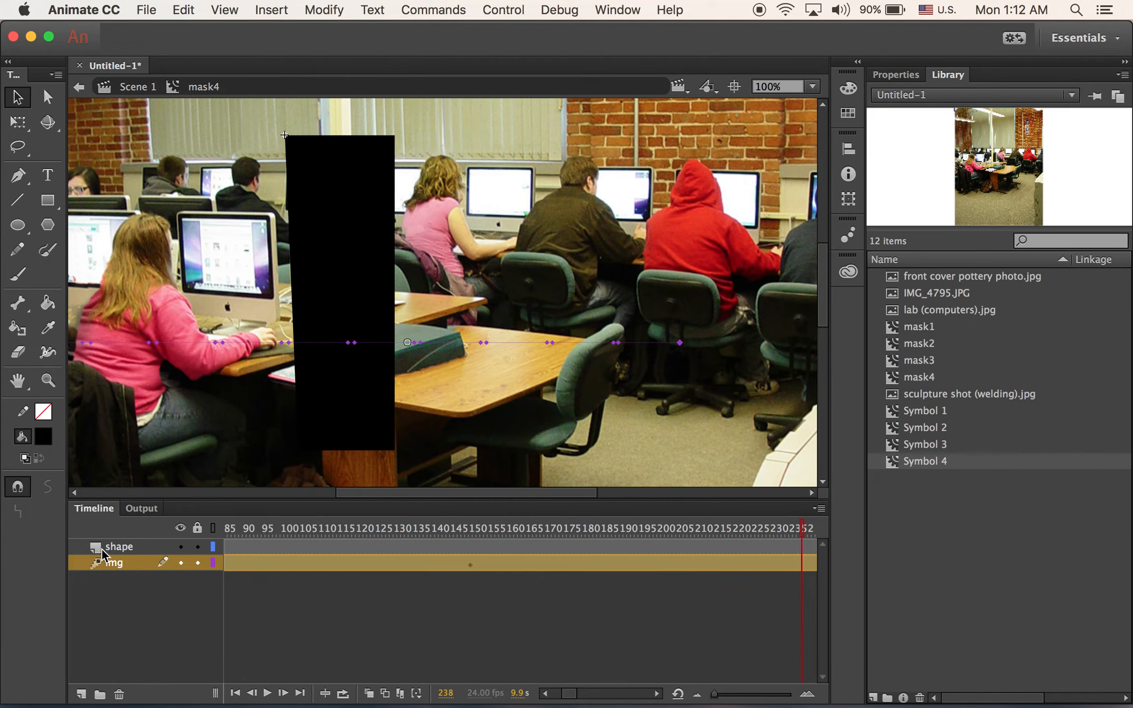
{"action": "left_click", "coordinate": [98, 548]}
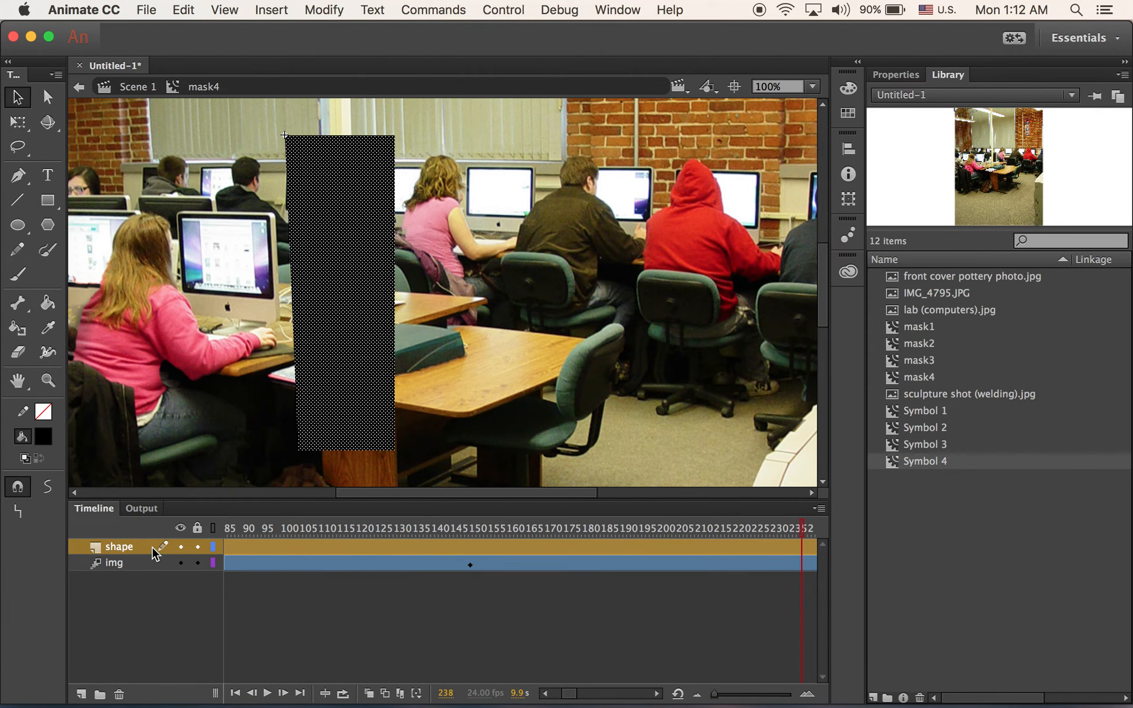
{"action": "right_click", "coordinate": [129, 547]}
{"action": "left_click", "coordinate": [153, 520]}
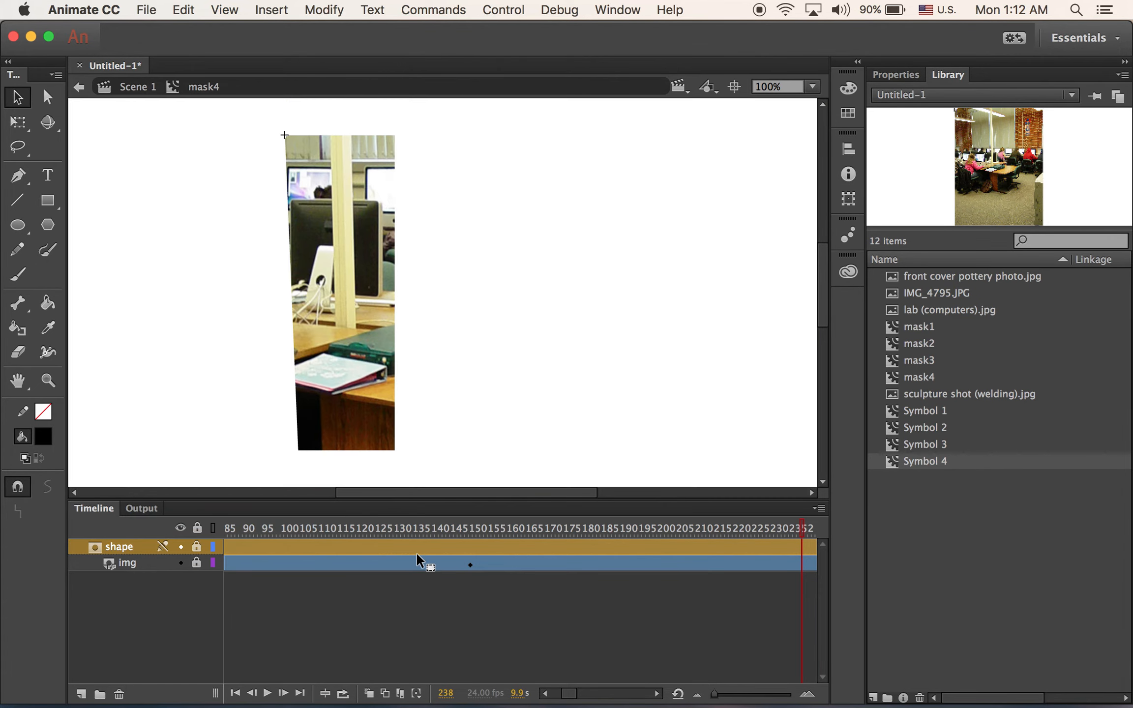
{"action": "left_click_drag", "start_coordinate": [803, 531], "coordinate": [1, 503]}
{"action": "key", "text": "Return"}
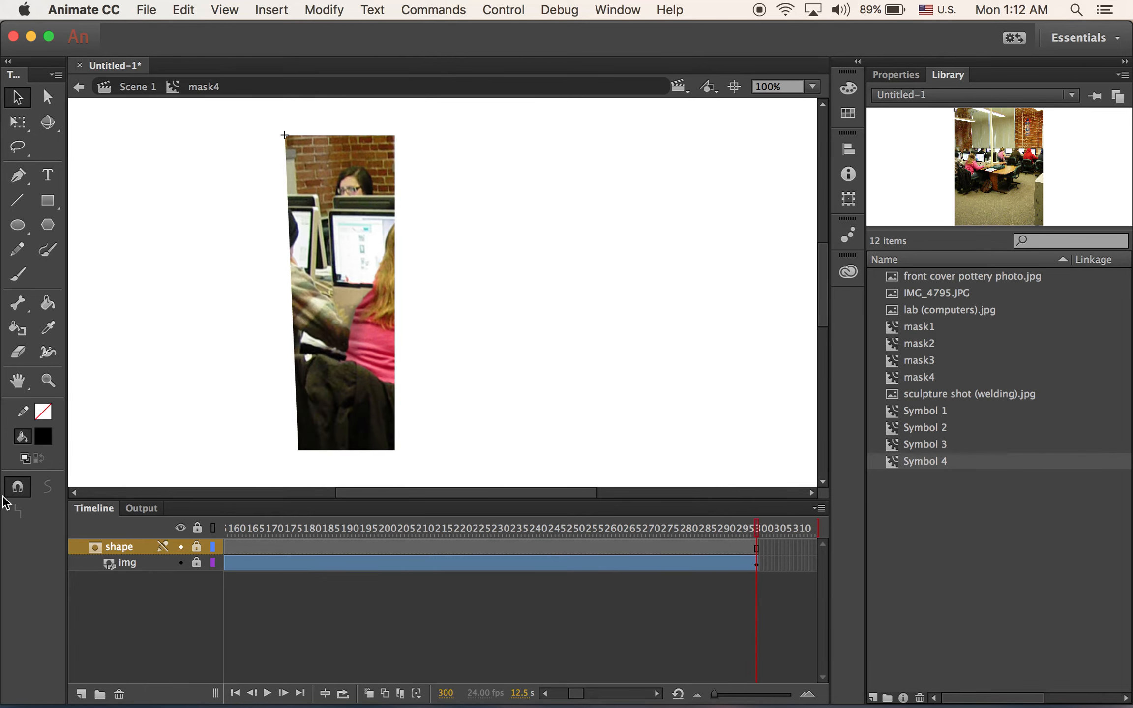
- Return to Scene 1 and place the mask4 clip beside the welding panel, matching the gaps between the other panels
{"action": "left_click", "coordinate": [134, 88]}
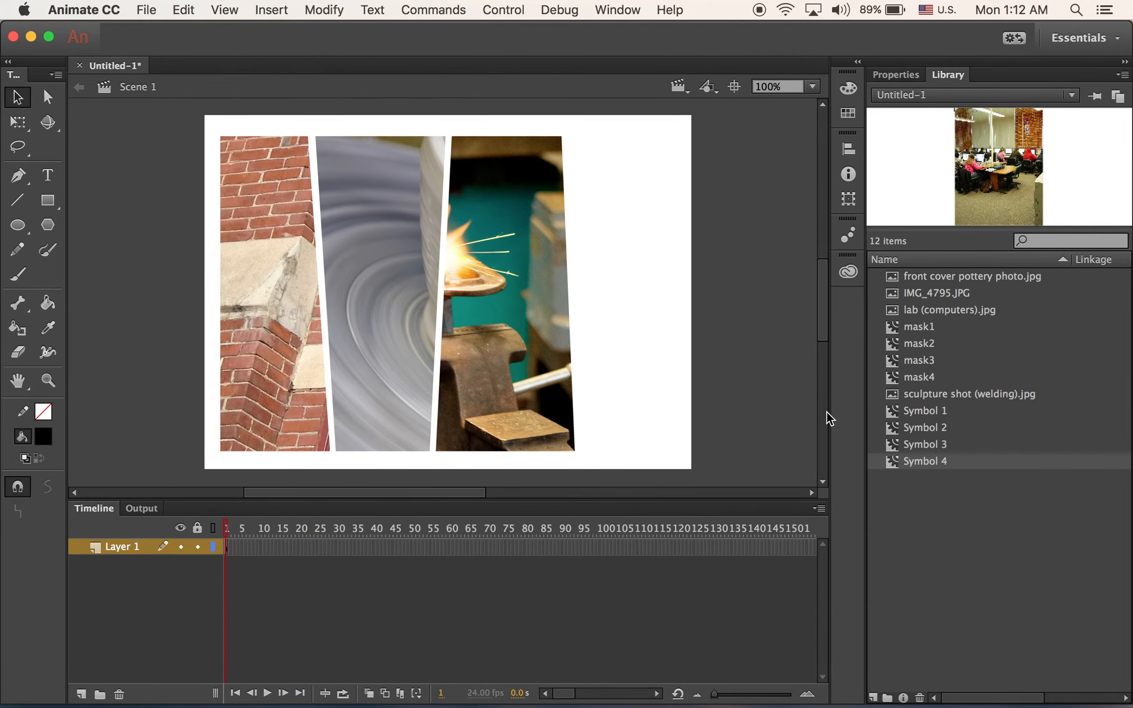
{"action": "left_click", "coordinate": [918, 379]}
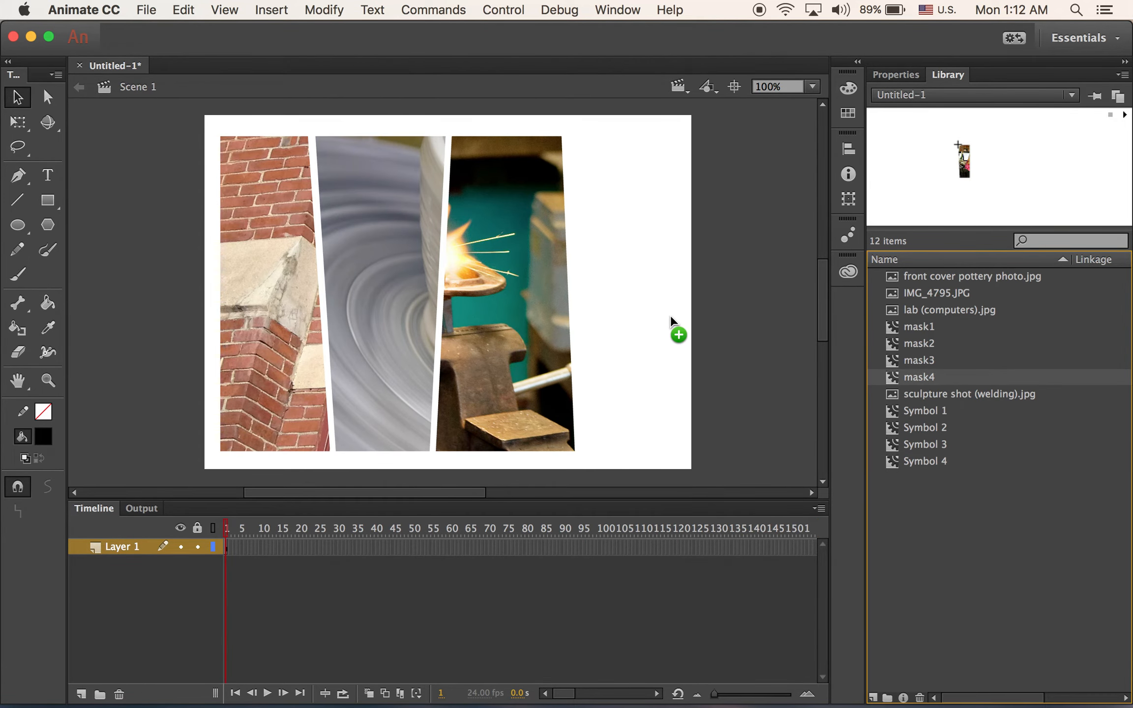
{"action": "left_click_drag", "start_coordinate": [659, 331], "coordinate": [628, 296]}
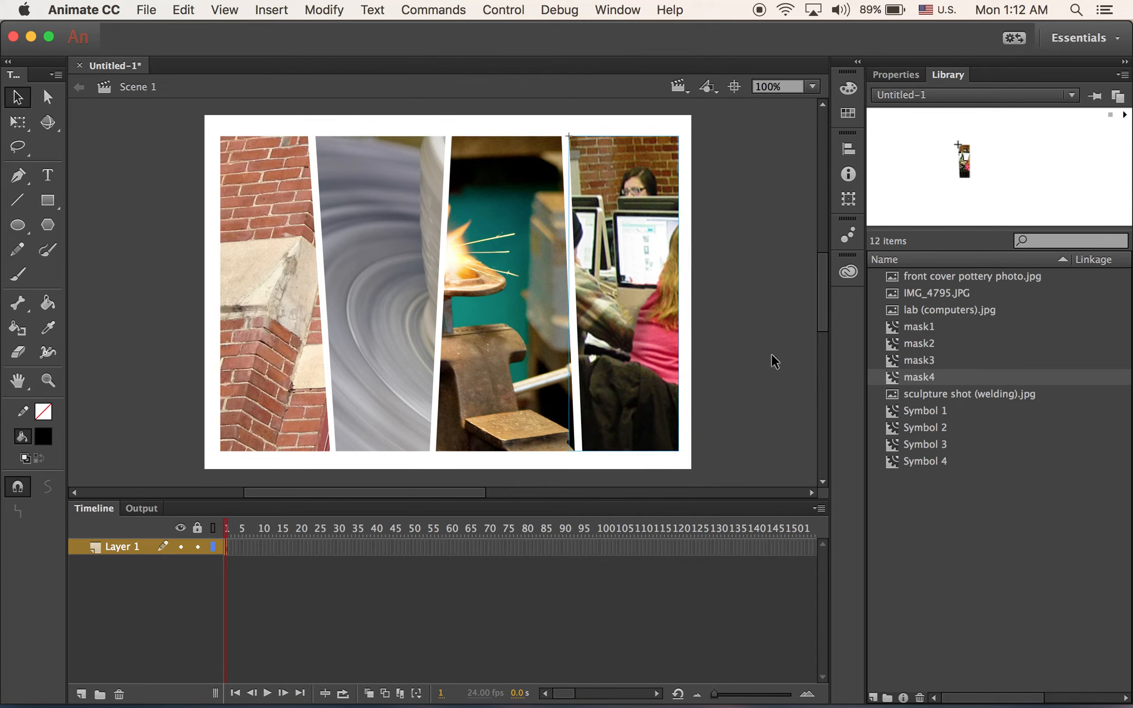
{"action": "key", "text": "Left"}
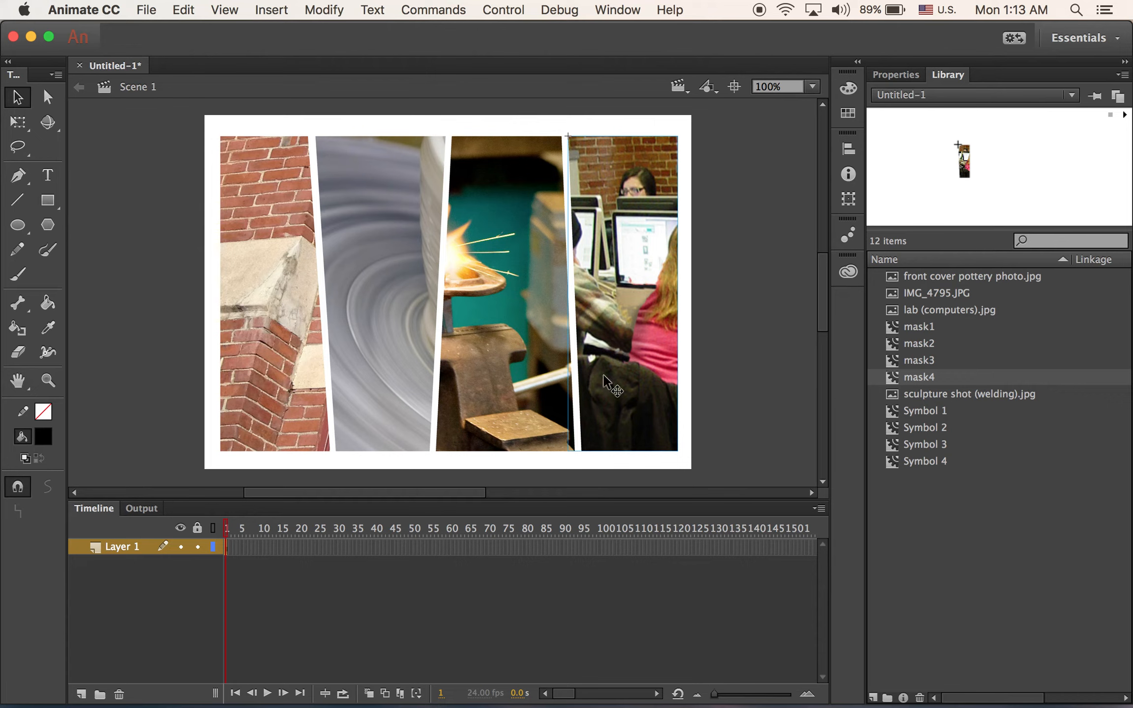
- Open the mask1 clip, reverse the keyframes of its img tween, and play the animation from the first frame
{"action": "left_click", "coordinate": [293, 369]}
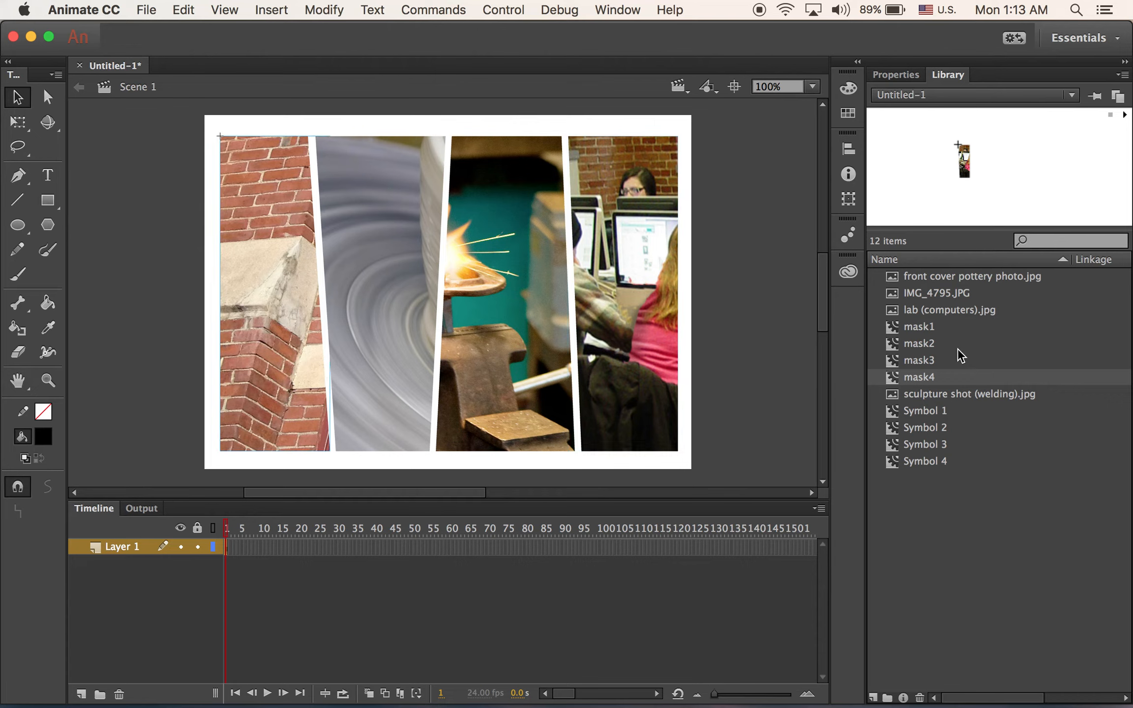
{"action": "double_click", "coordinate": [892, 329]}
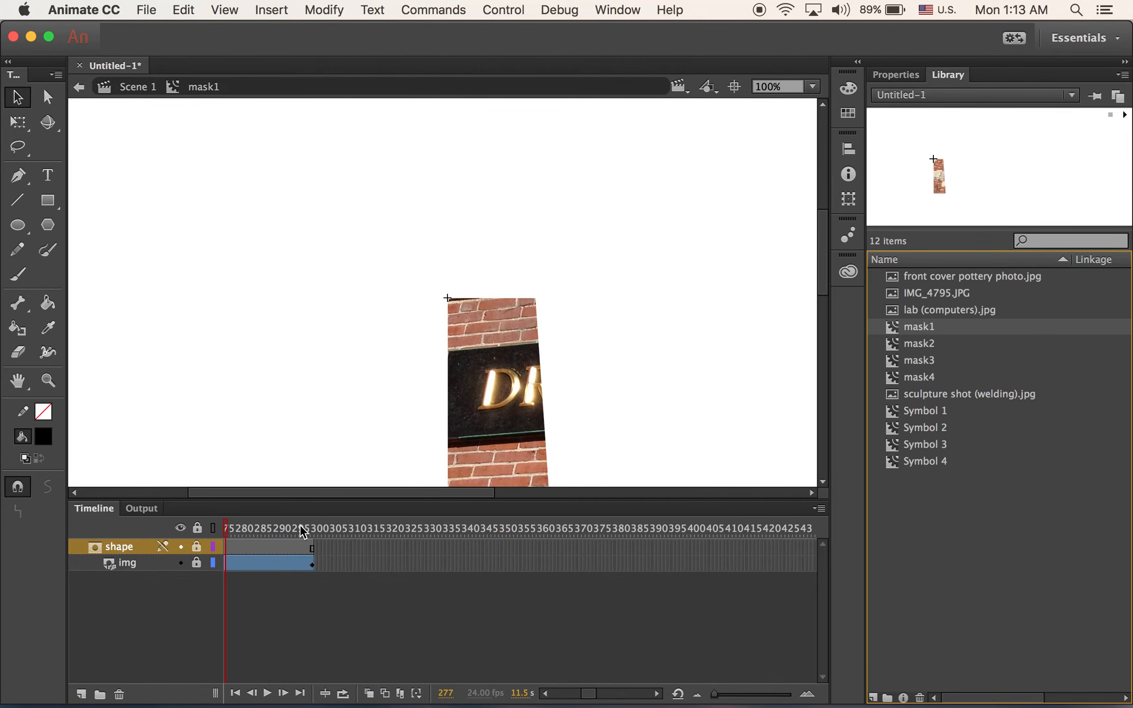
{"action": "left_click", "coordinate": [263, 567]}
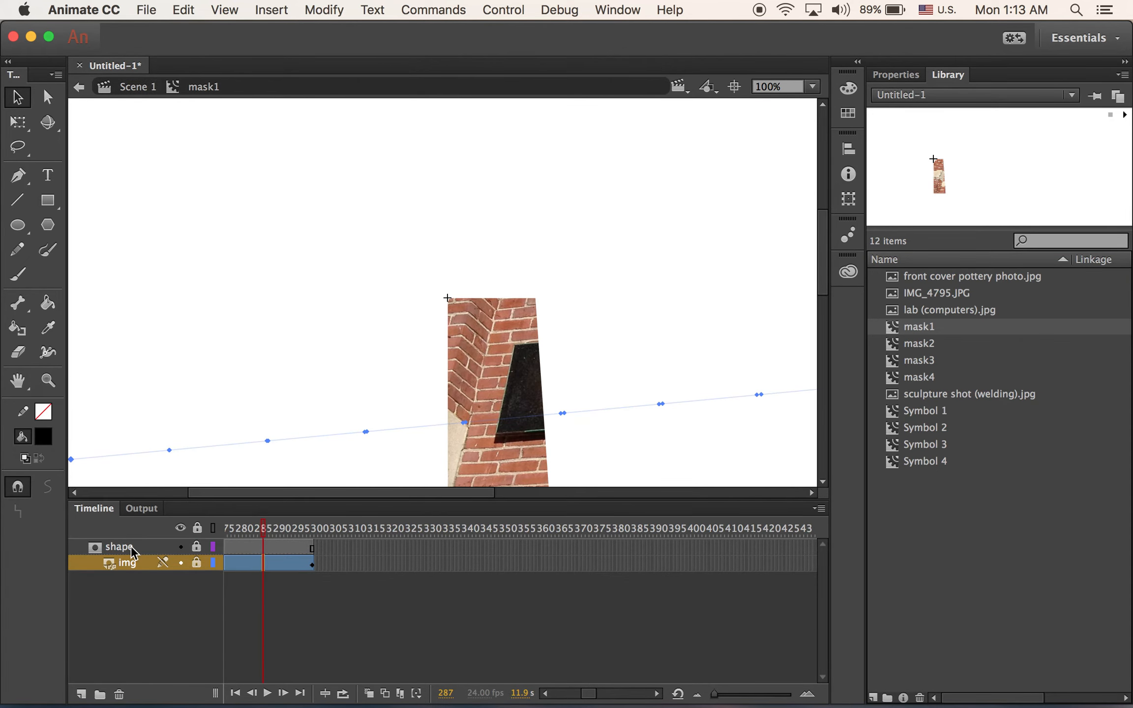
{"action": "left_click", "coordinate": [253, 589]}
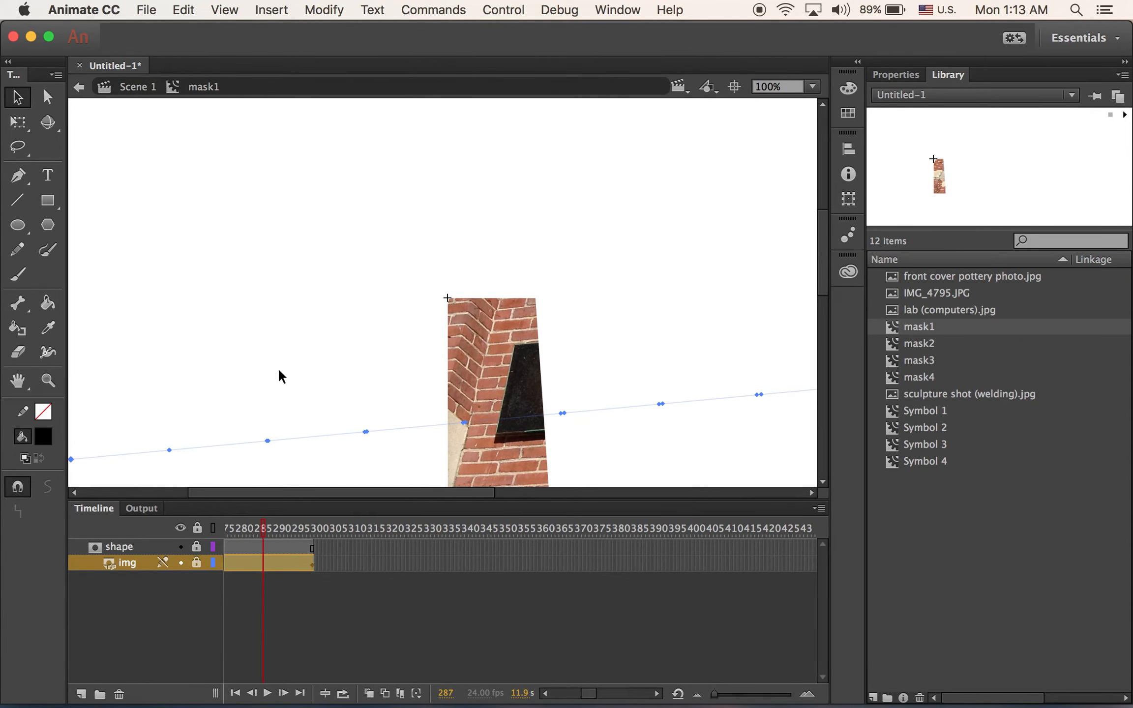
{"action": "right_click", "coordinate": [260, 556]}
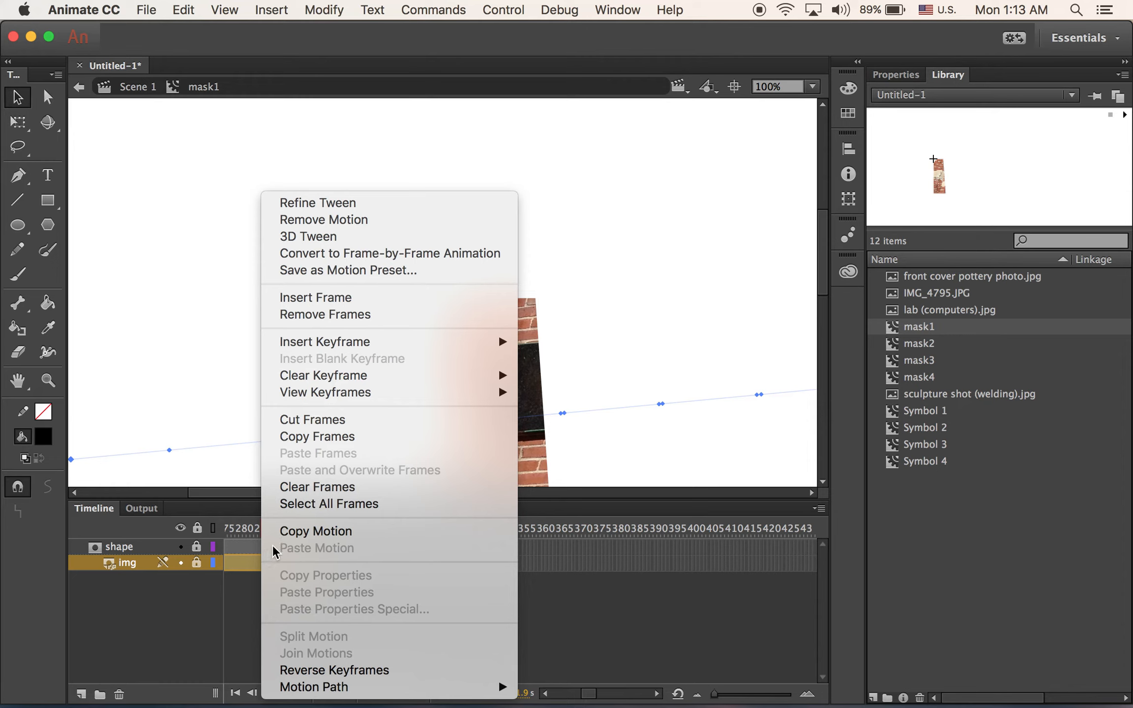
{"action": "left_click", "coordinate": [394, 672]}
{"action": "left_click_drag", "start_coordinate": [260, 535], "coordinate": [107, 525]}
{"action": "key", "text": "Return"}
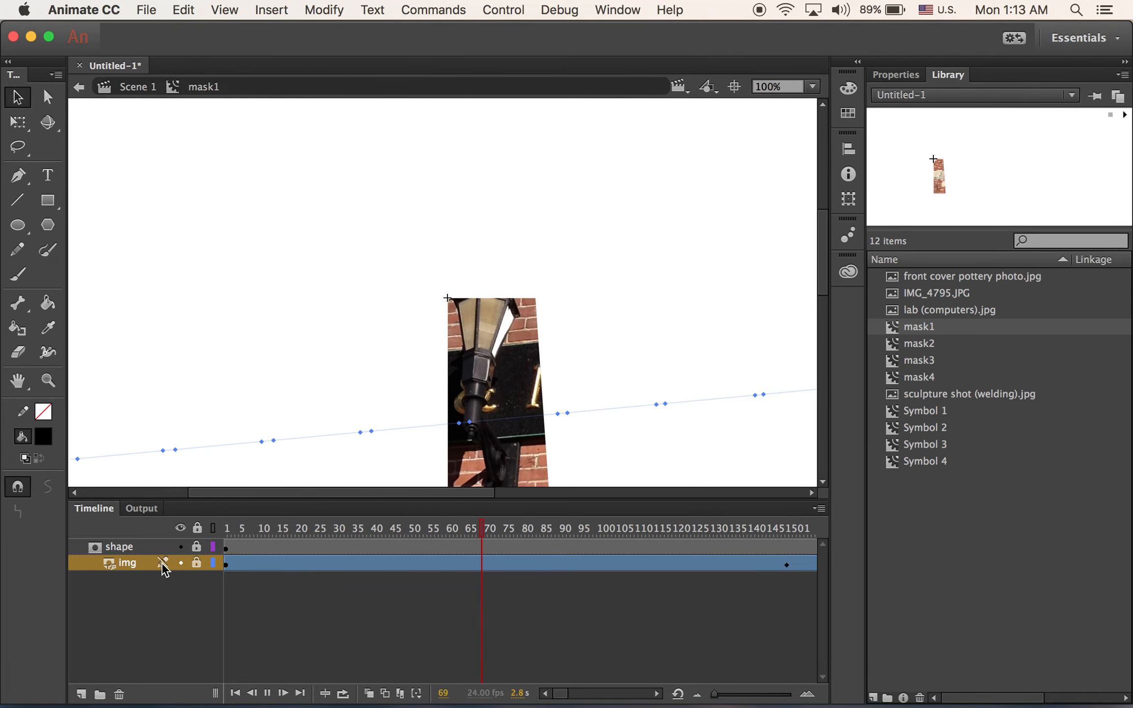
- Unlock the shape and img layers and, at frame 150, move the building photo right until its left part covers the black shape
{"action": "left_click", "coordinate": [197, 563]}
{"action": "left_click", "coordinate": [197, 547]}
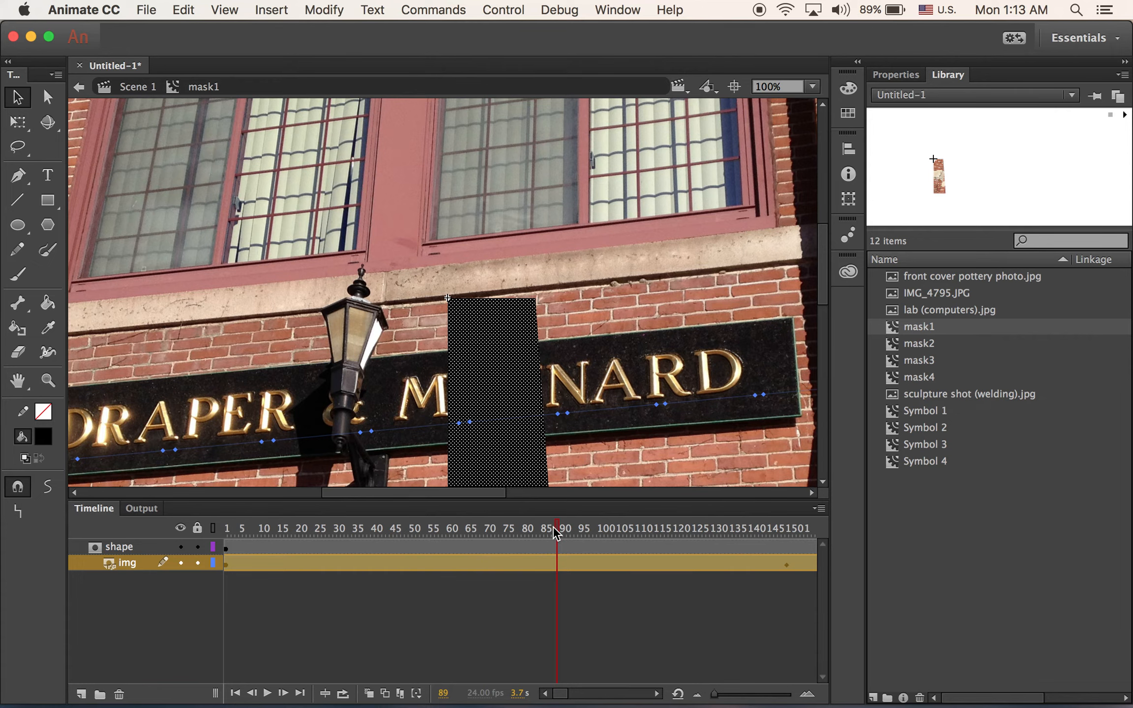
{"action": "left_click_drag", "start_coordinate": [556, 533], "coordinate": [787, 564]}
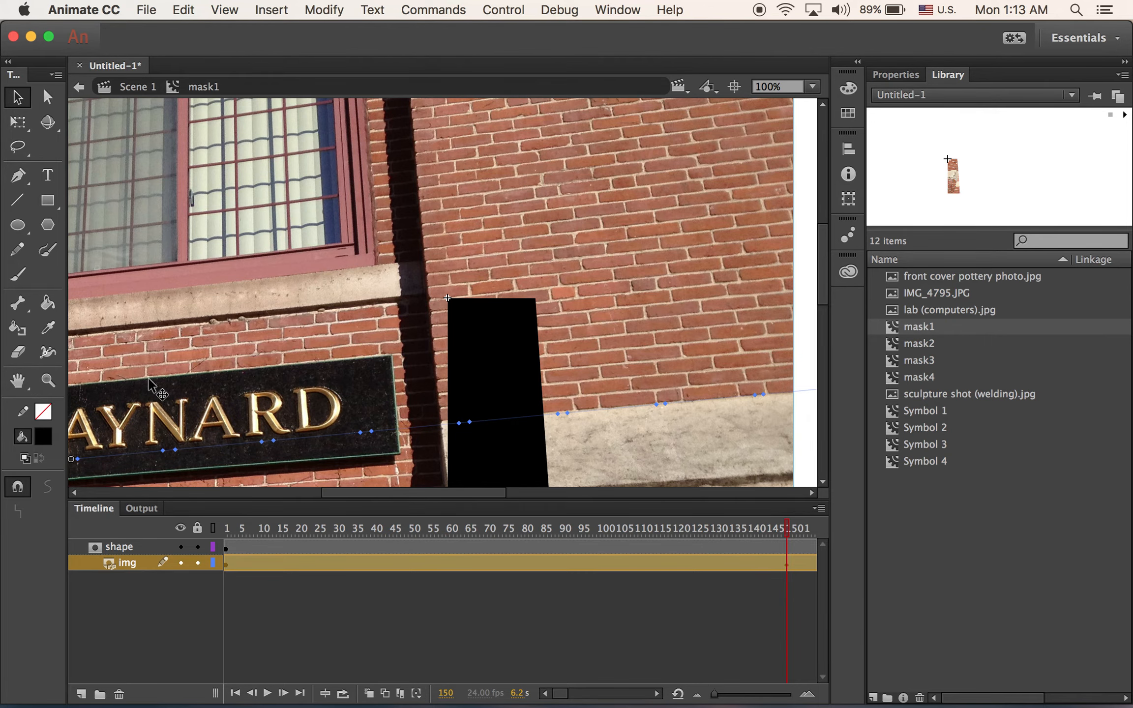
{"action": "left_click_drag", "start_coordinate": [77, 390], "coordinate": [635, 370]}
{"action": "left_click_drag", "start_coordinate": [103, 364], "coordinate": [440, 284]}
{"action": "left_click_drag", "start_coordinate": [788, 533], "coordinate": [146, 532]}
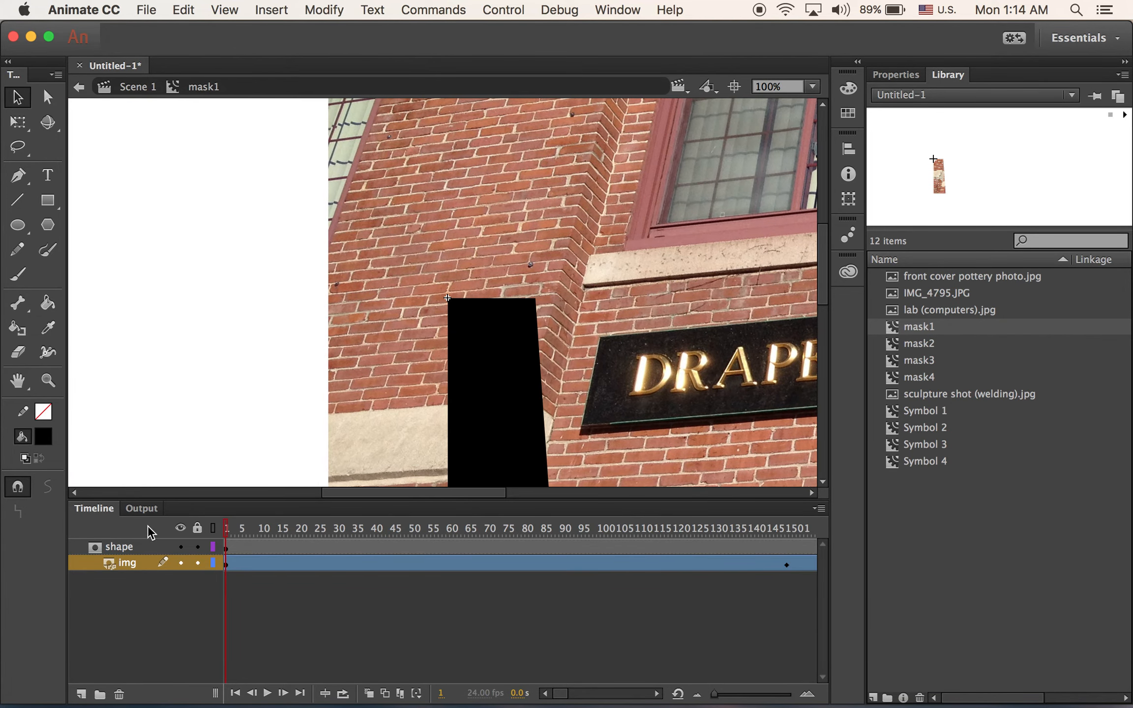
- At frame 1, move the building photo left until the right part of its sign reaches the black shape, and scrub the motion
{"action": "left_click", "coordinate": [228, 566]}
{"action": "left_click", "coordinate": [228, 566]}
{"action": "left_click_drag", "start_coordinate": [684, 473], "coordinate": [115, 462]}
{"action": "left_click_drag", "start_coordinate": [376, 401], "coordinate": [137, 445]}
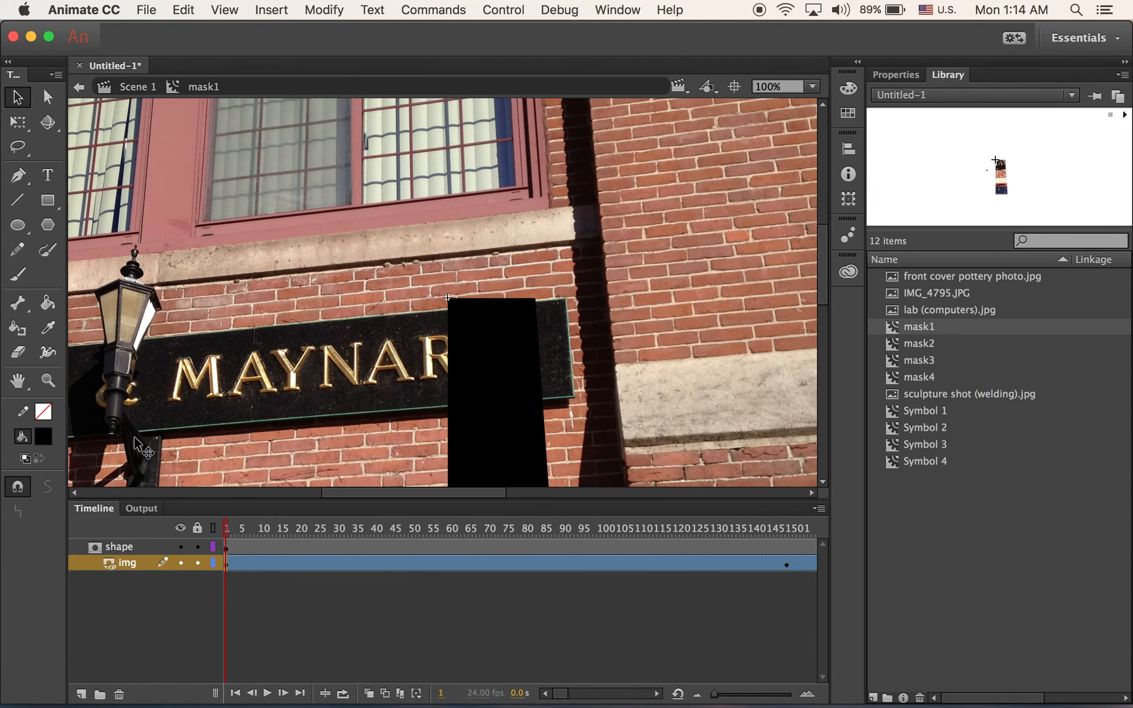
{"action": "left_click_drag", "start_coordinate": [309, 438], "coordinate": [259, 446]}
{"action": "left_click_drag", "start_coordinate": [227, 529], "coordinate": [167, 554]}
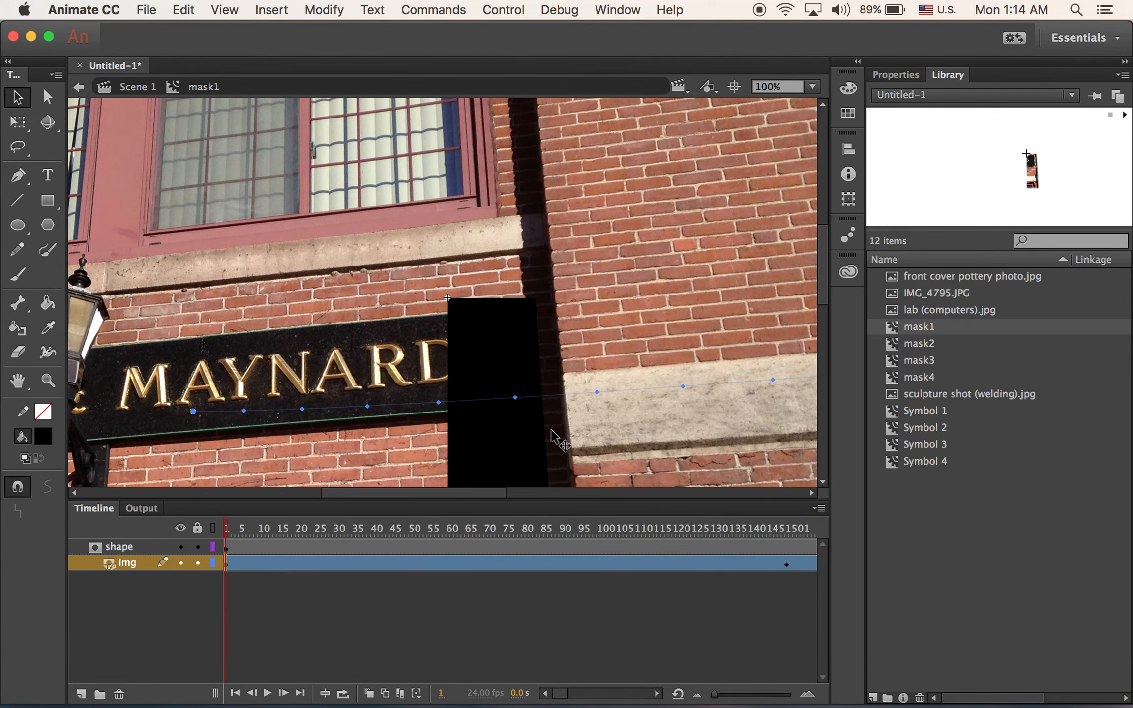
- Set the building photo's position at frame 1 to X -1100 and Y -480
{"action": "left_click", "coordinate": [914, 75]}
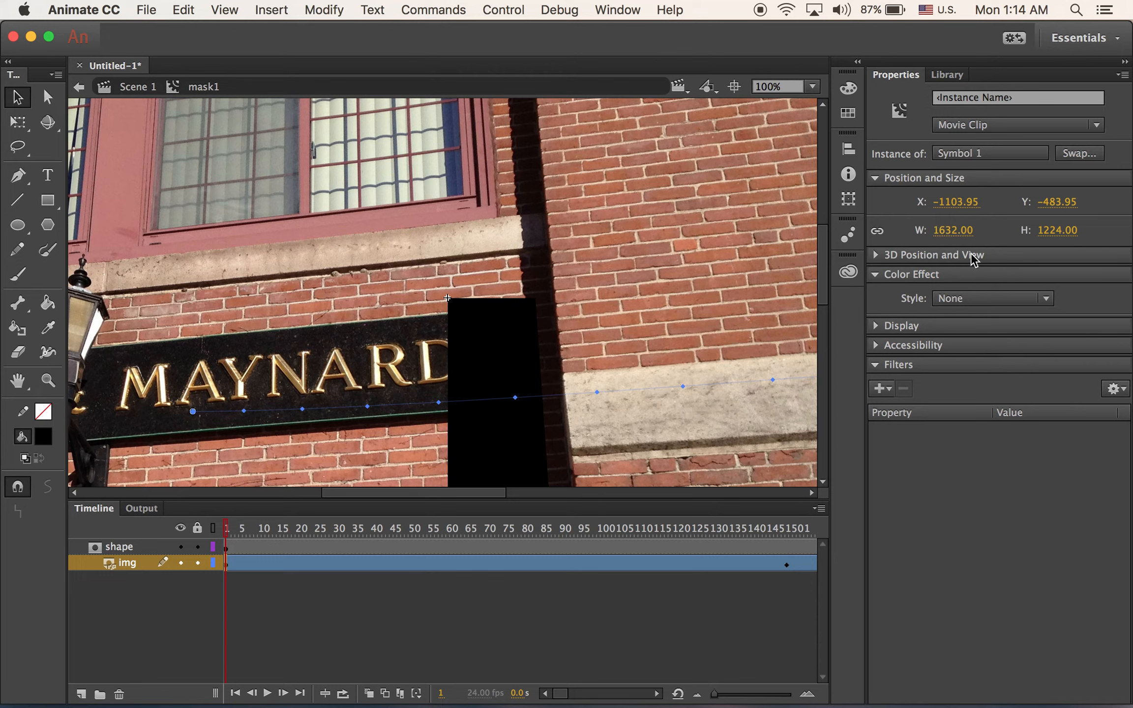
{"action": "left_click", "coordinate": [959, 207]}
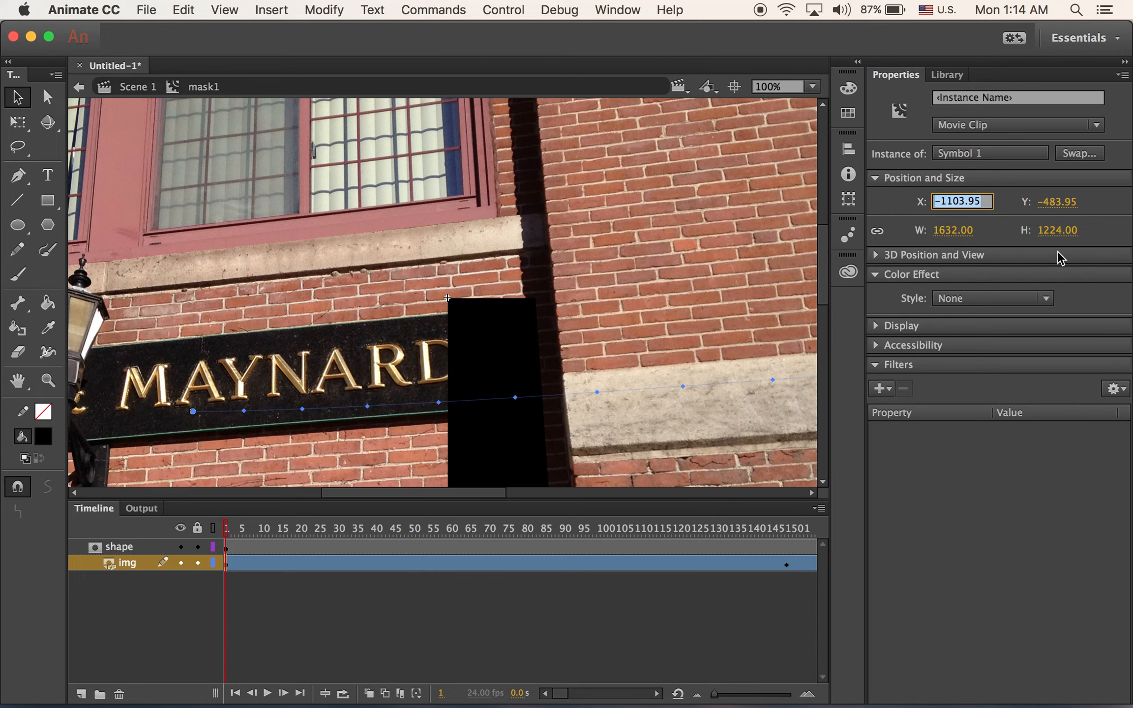
{"action": "type", "text": "-1100"}
{"action": "key", "text": "Return"}
{"action": "left_click", "coordinate": [1058, 202]}
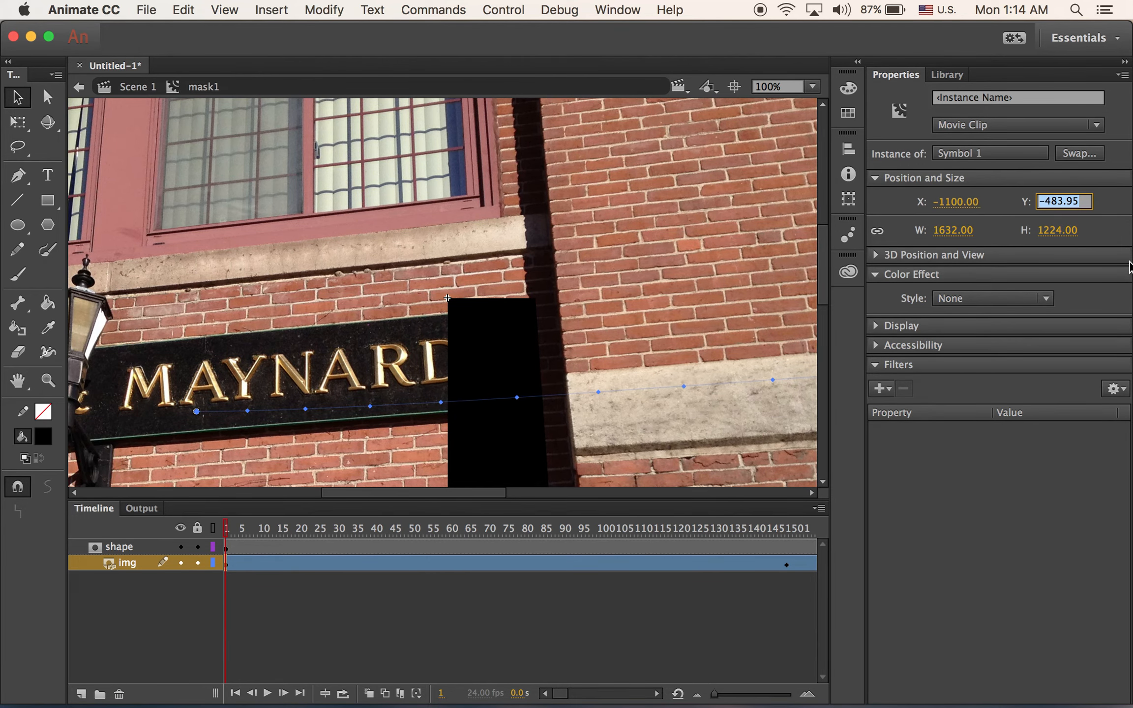
{"action": "type", "text": "-480"}
{"action": "key", "text": "Return"}
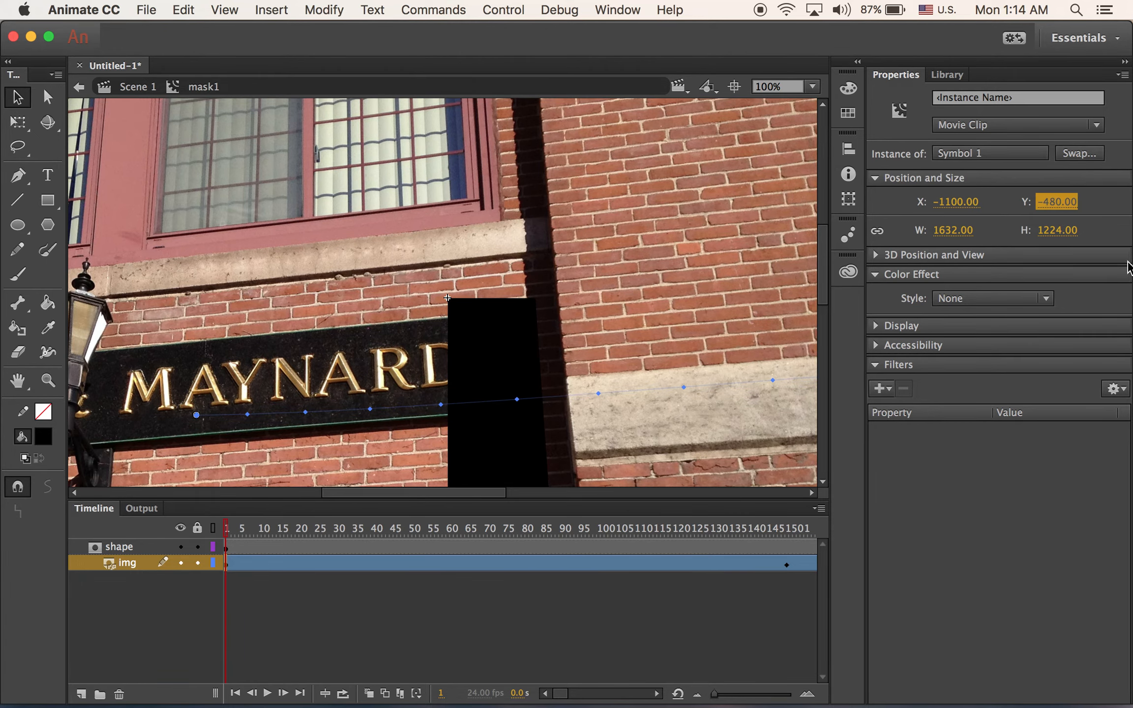
- Give the building photo the same position at frame 300, X -1100 and Y -480, and return to the first frame
{"action": "left_click_drag", "start_coordinate": [226, 530], "coordinate": [636, 608]}
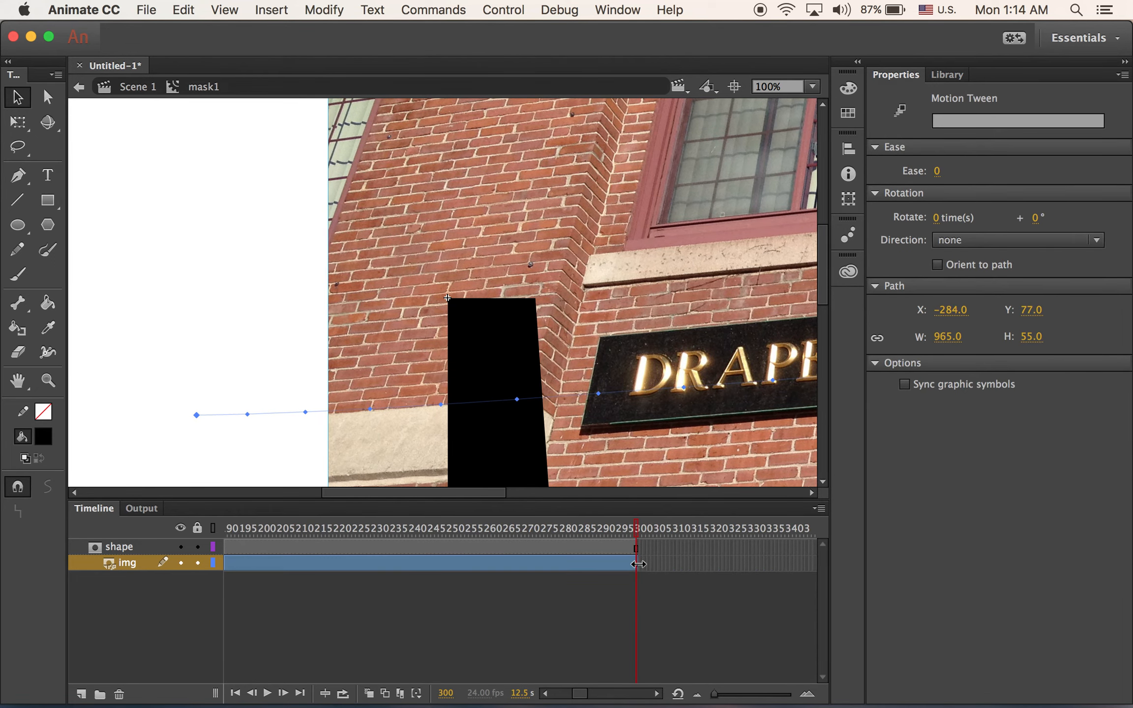
{"action": "left_click", "coordinate": [733, 471]}
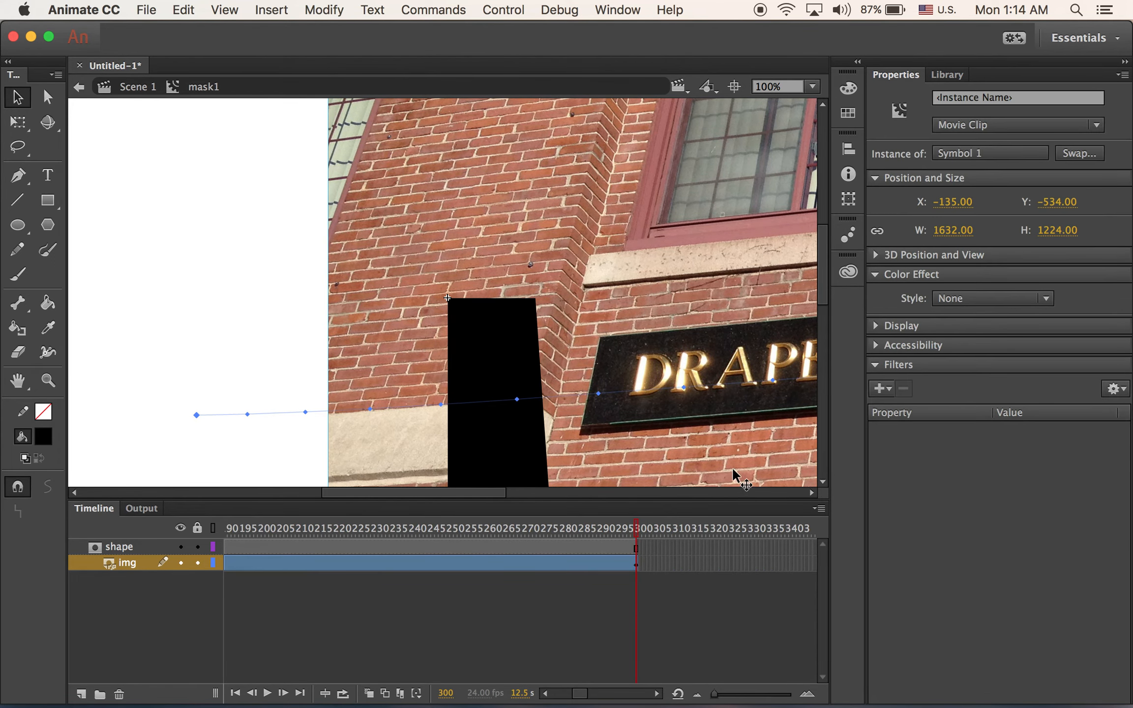
{"action": "left_click", "coordinate": [961, 201]}
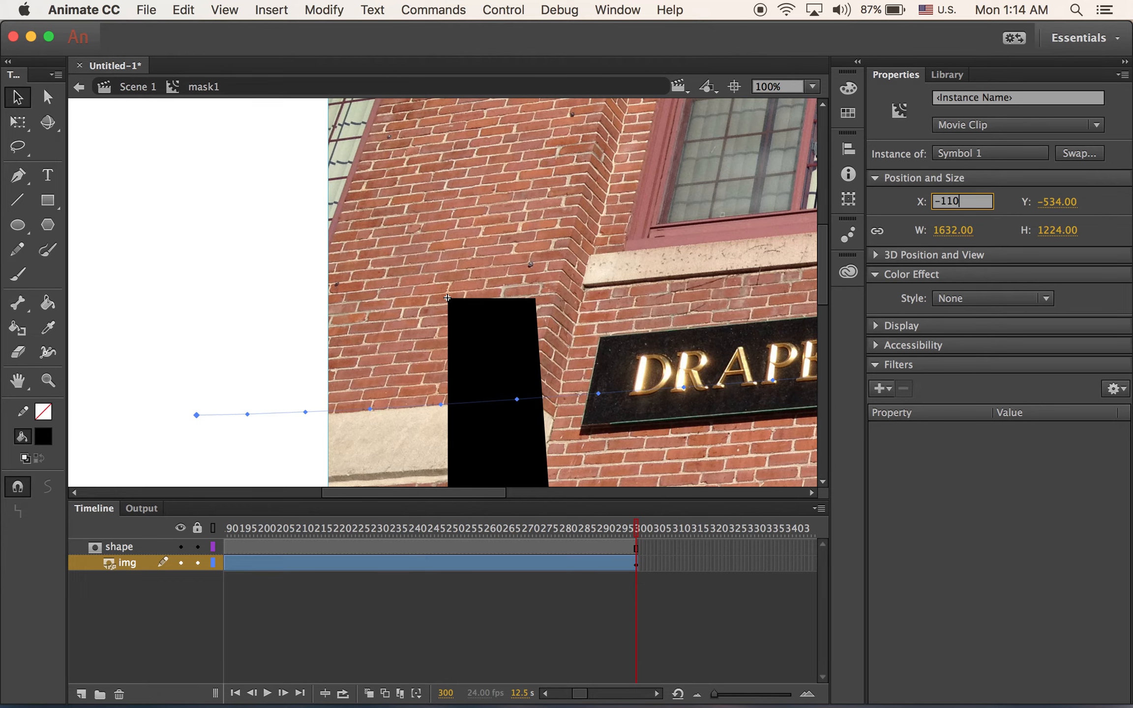
{"action": "key", "text": "Return"}
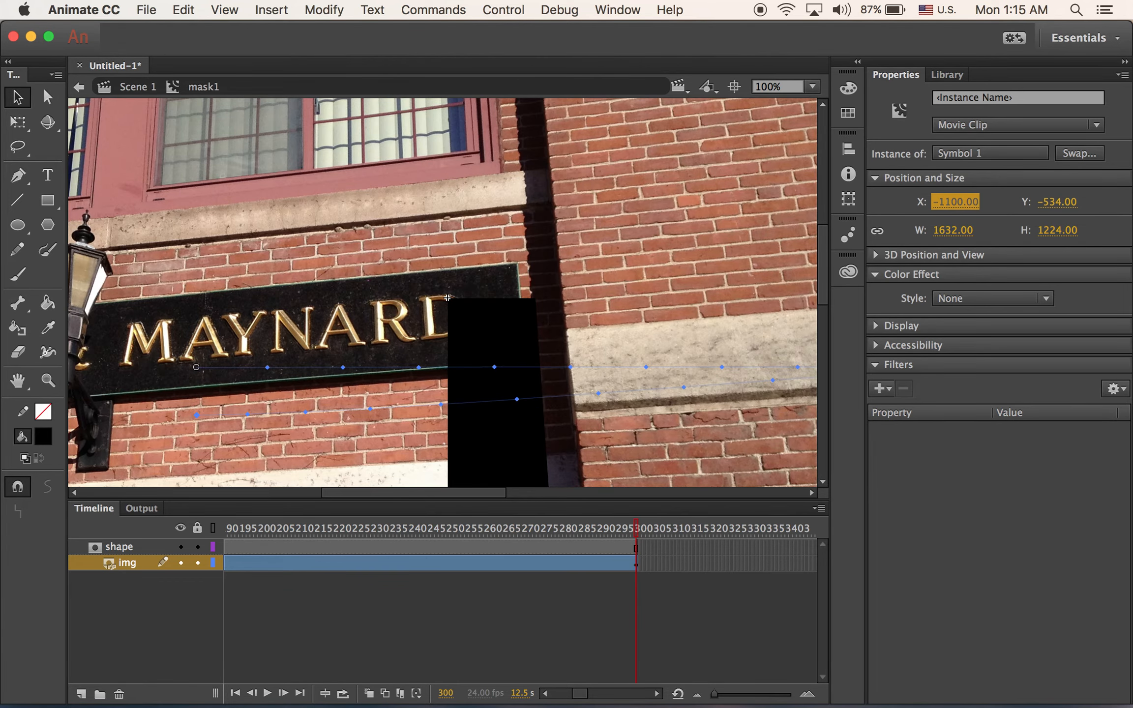
{"action": "left_click", "coordinate": [1045, 203]}
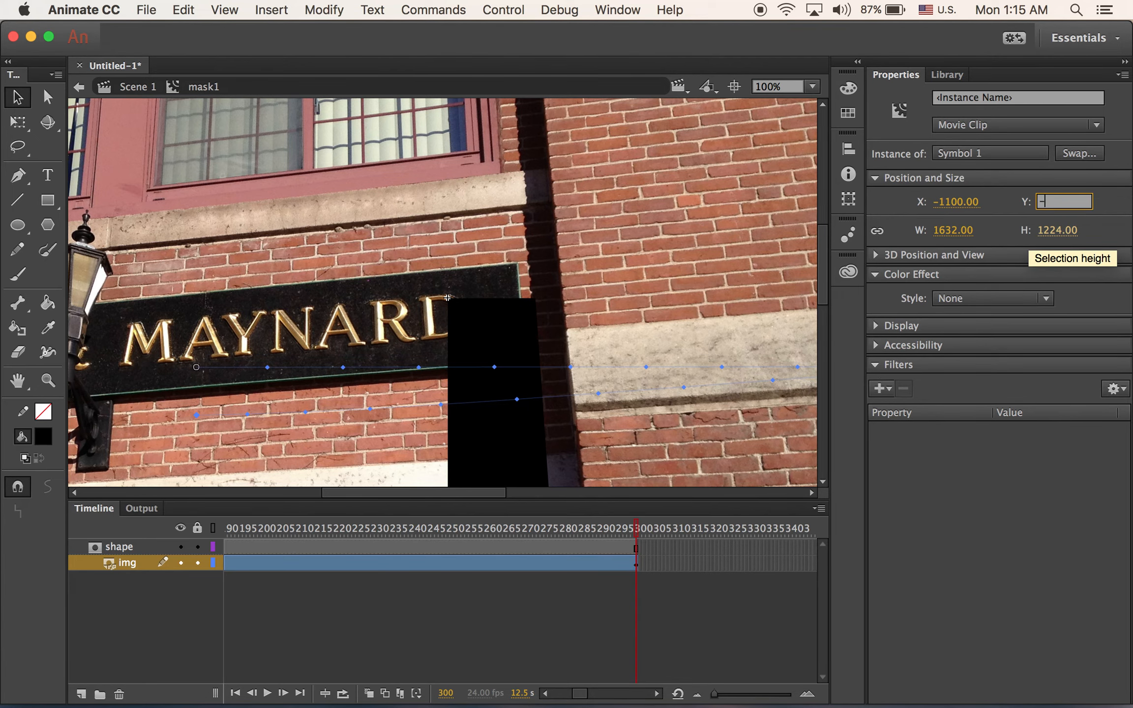
{"action": "key", "text": "Return"}
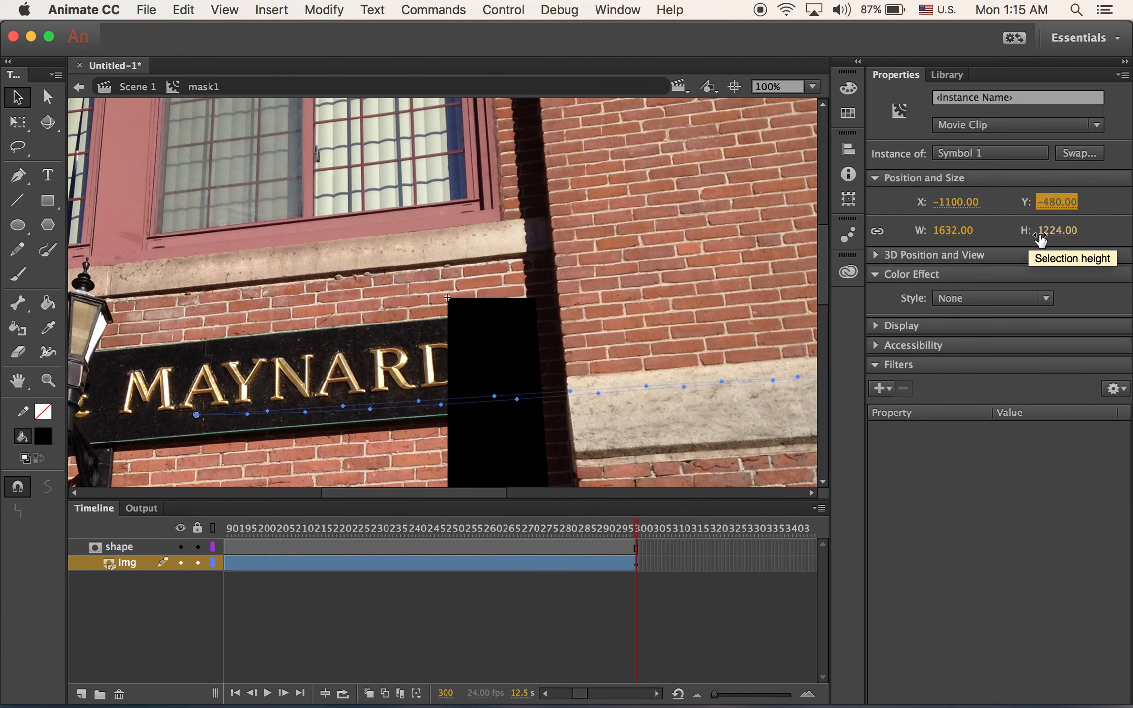
{"action": "left_click_drag", "start_coordinate": [639, 539], "coordinate": [51, 555]}
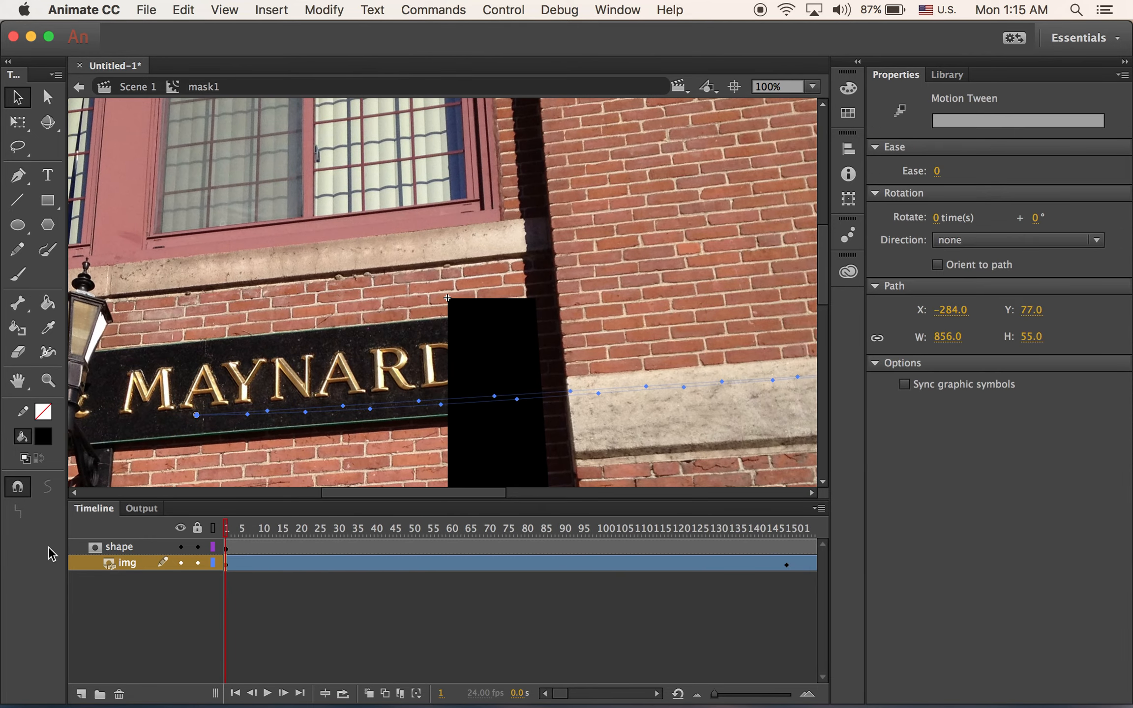
- Return to Scene 1, test the movie to check how all four panels move, and close the preview
{"action": "left_click", "coordinate": [139, 87]}
{"action": "left_click_drag", "start_coordinate": [671, 417], "coordinate": [134, 364]}
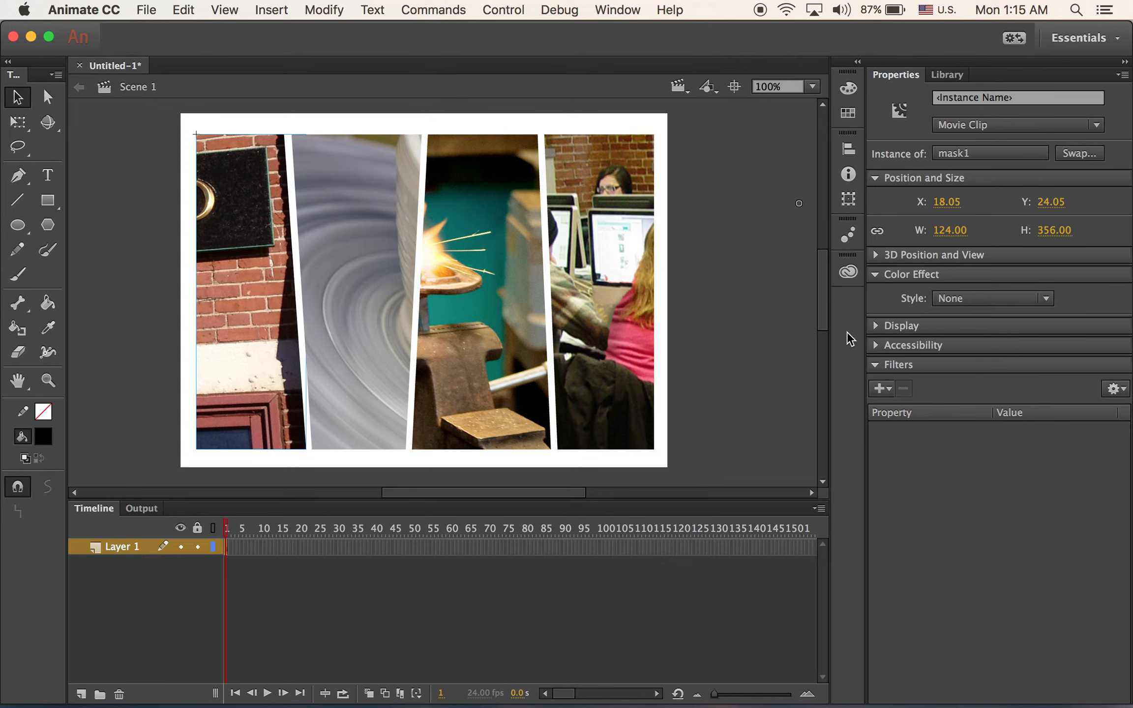
{"action": "key", "text": "super+Return"}
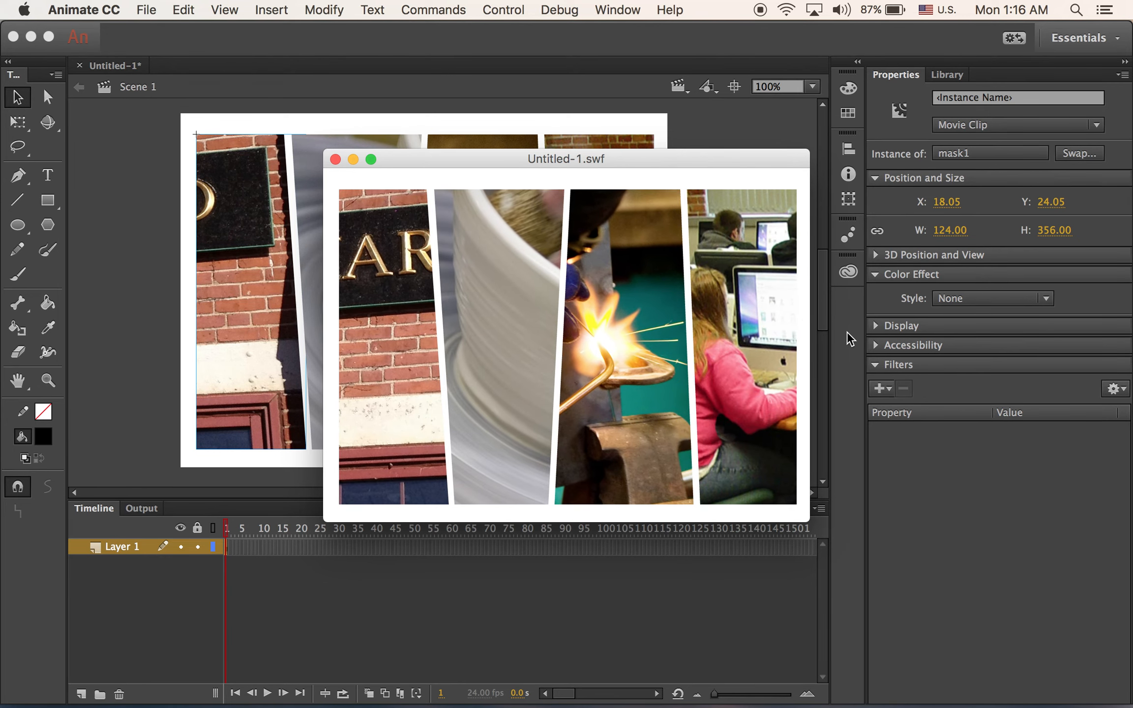
{"action": "key", "text": "super+w"}
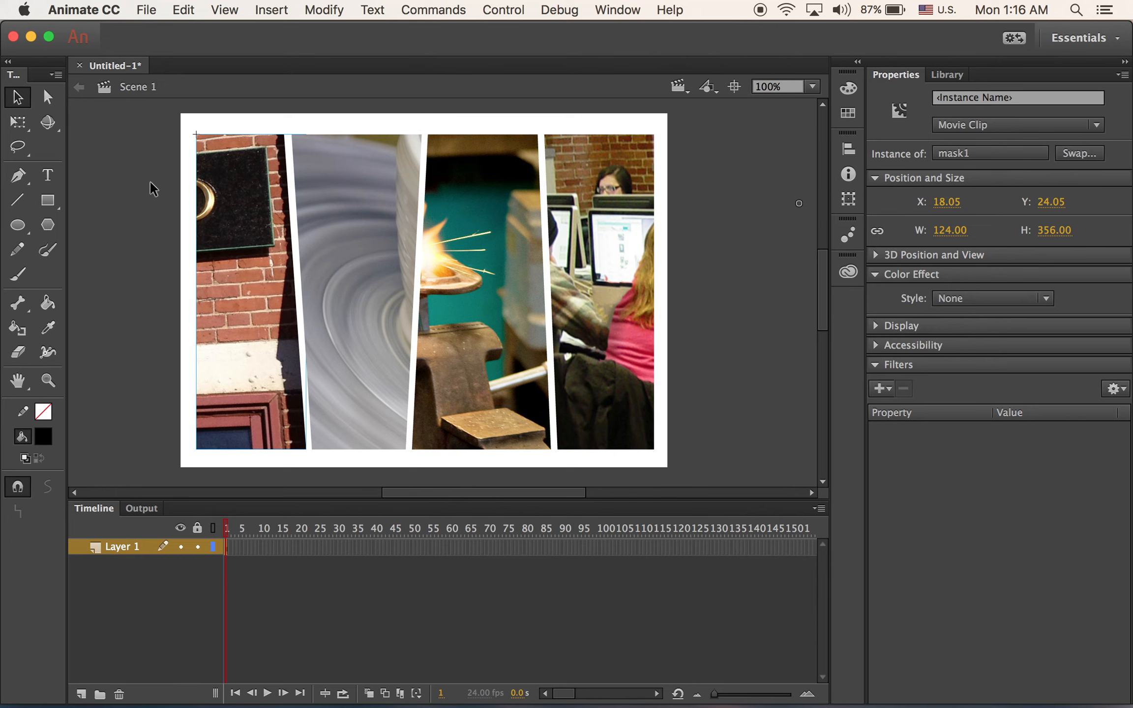
- Distribute the four selected panel clips to separate layers and delete the emptied Layer 1
{"action": "left_click_drag", "start_coordinate": [217, 218], "coordinate": [817, 470]}
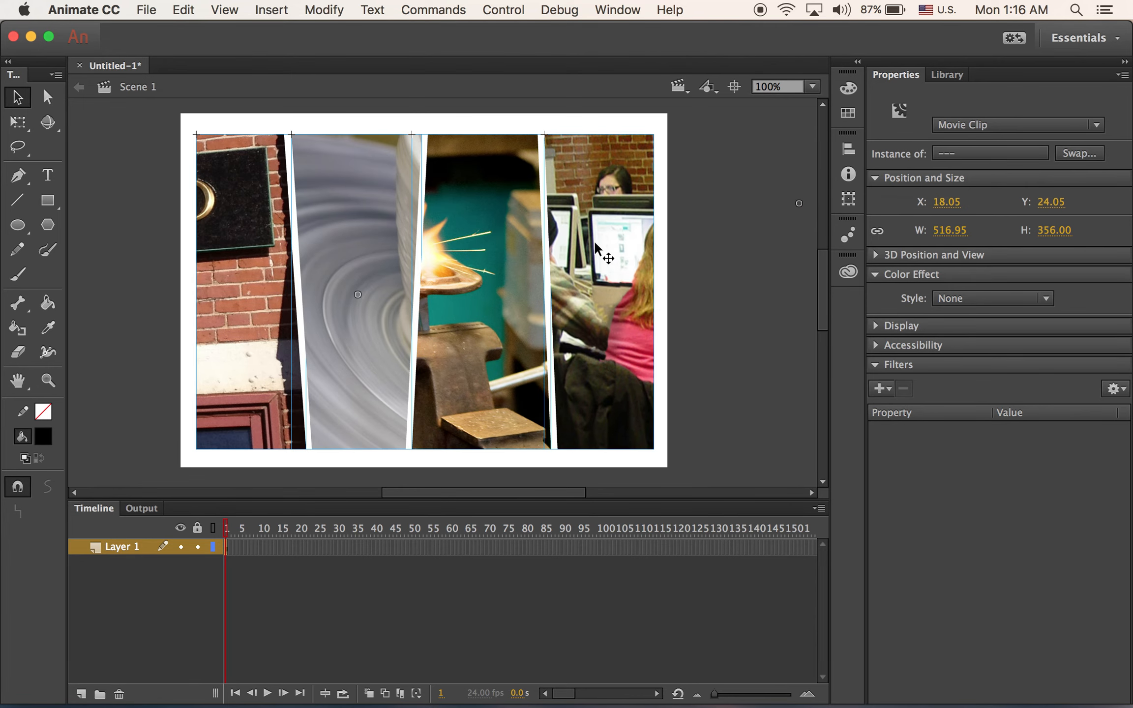
{"action": "left_click", "coordinate": [320, 6]}
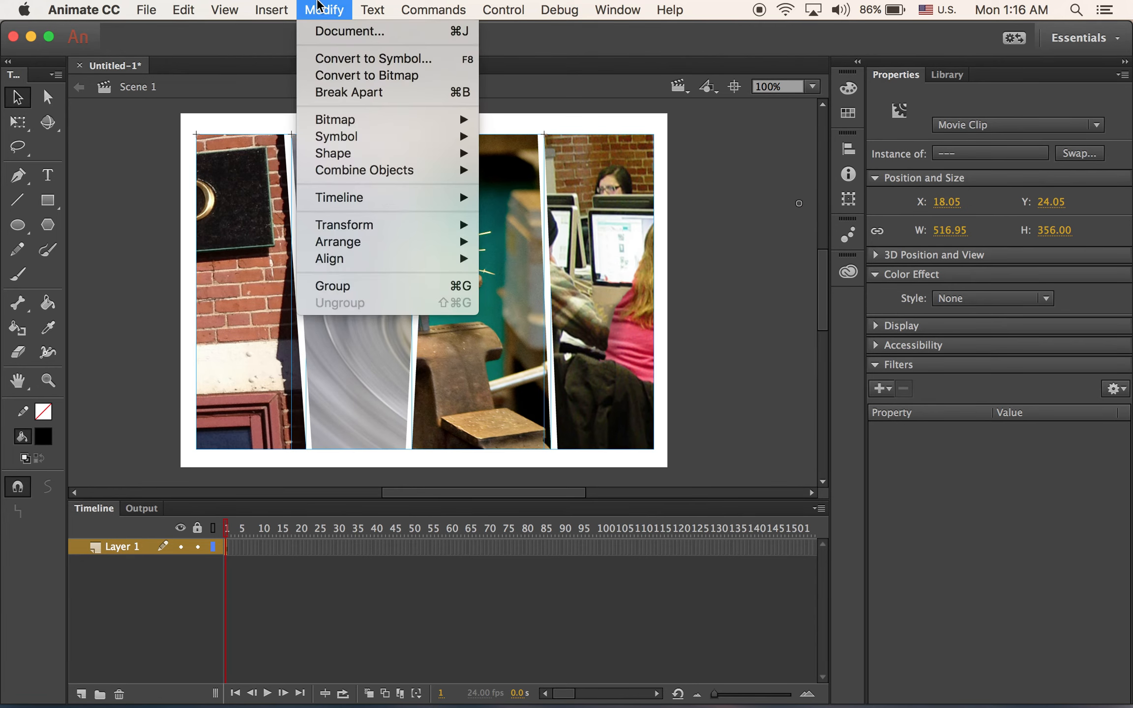
{"action": "mouse_move", "coordinate": [418, 202]}
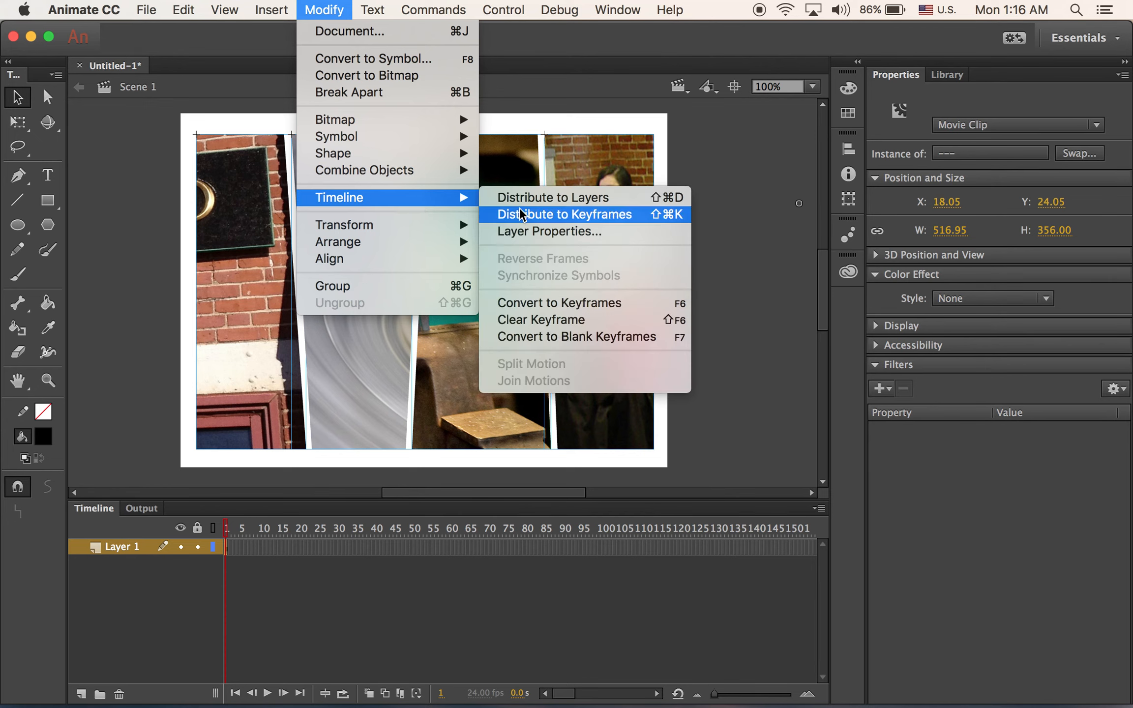
{"action": "left_click", "coordinate": [576, 202]}
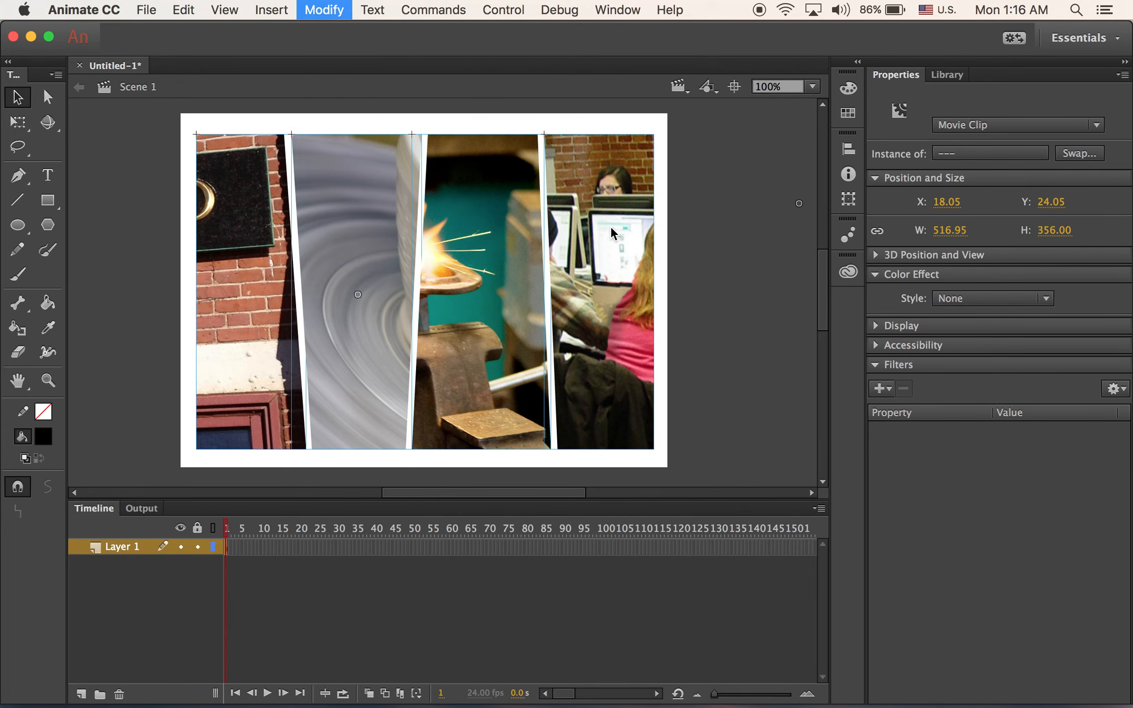
{"action": "left_click", "coordinate": [122, 549]}
{"action": "left_click", "coordinate": [119, 695]}
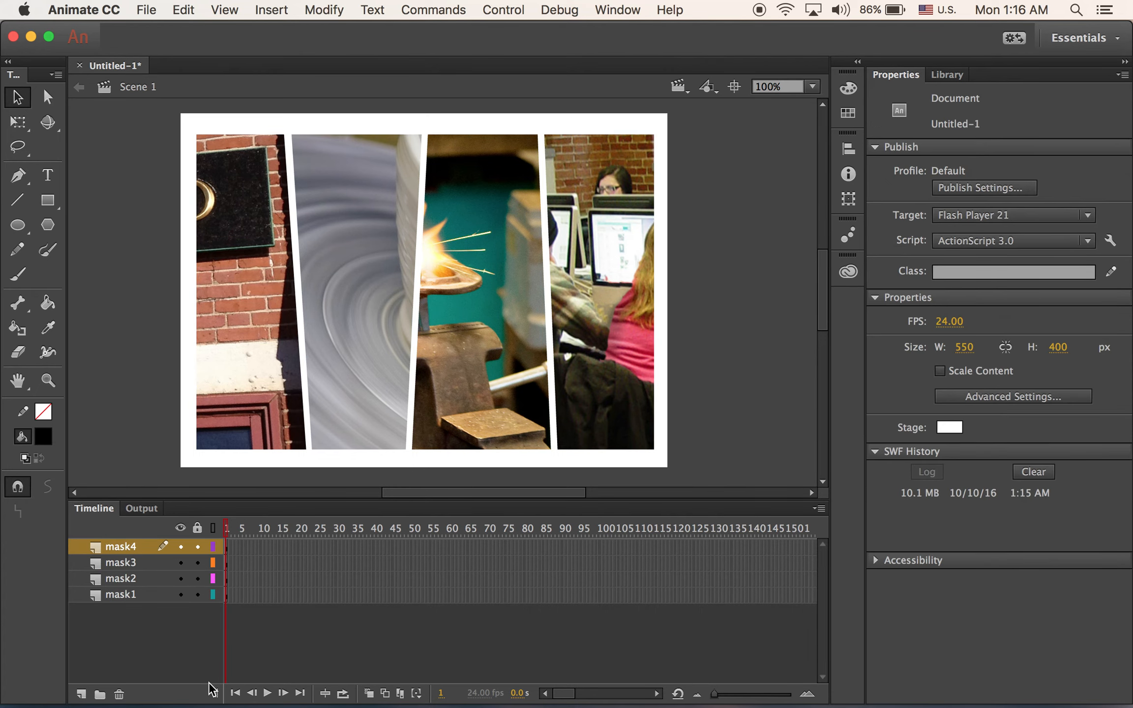
- Enlarge the timeline's frame view and create a motion tween on the mask1 layer
{"action": "left_click", "coordinate": [808, 693]}
{"action": "left_click", "coordinate": [808, 692]}
{"action": "left_click", "coordinate": [808, 693]}
{"action": "left_click", "coordinate": [809, 694]}
{"action": "left_click", "coordinate": [809, 694]}
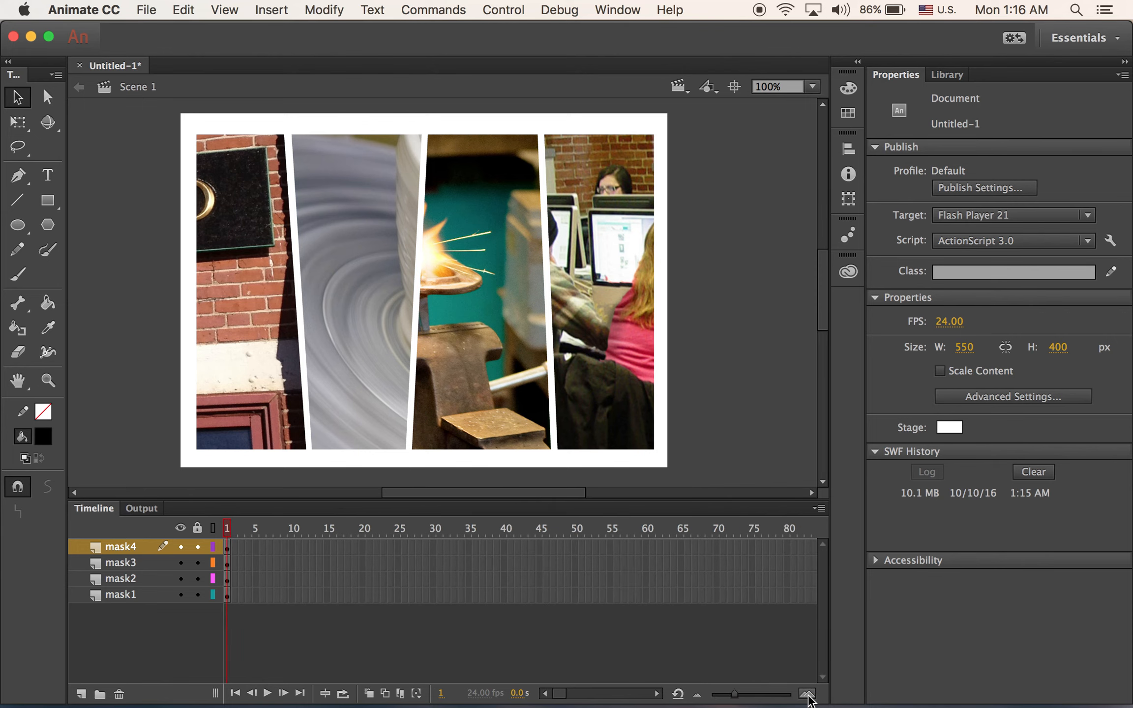
{"action": "left_click", "coordinate": [227, 595]}
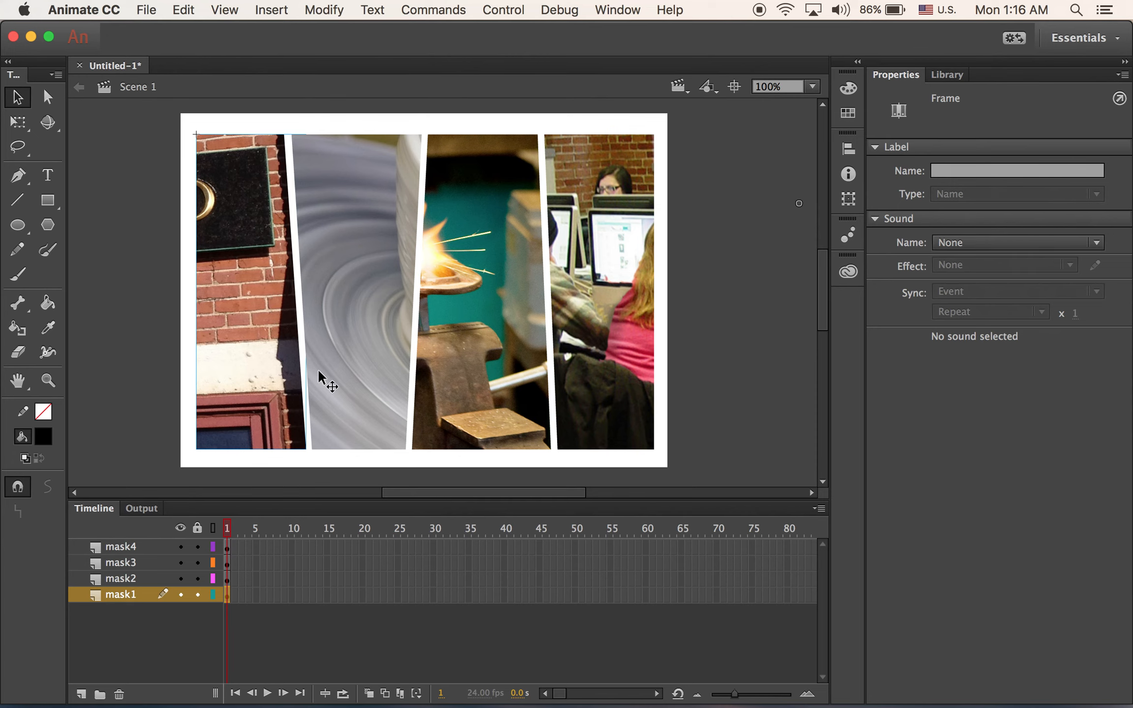
{"action": "left_click", "coordinate": [270, 8]}
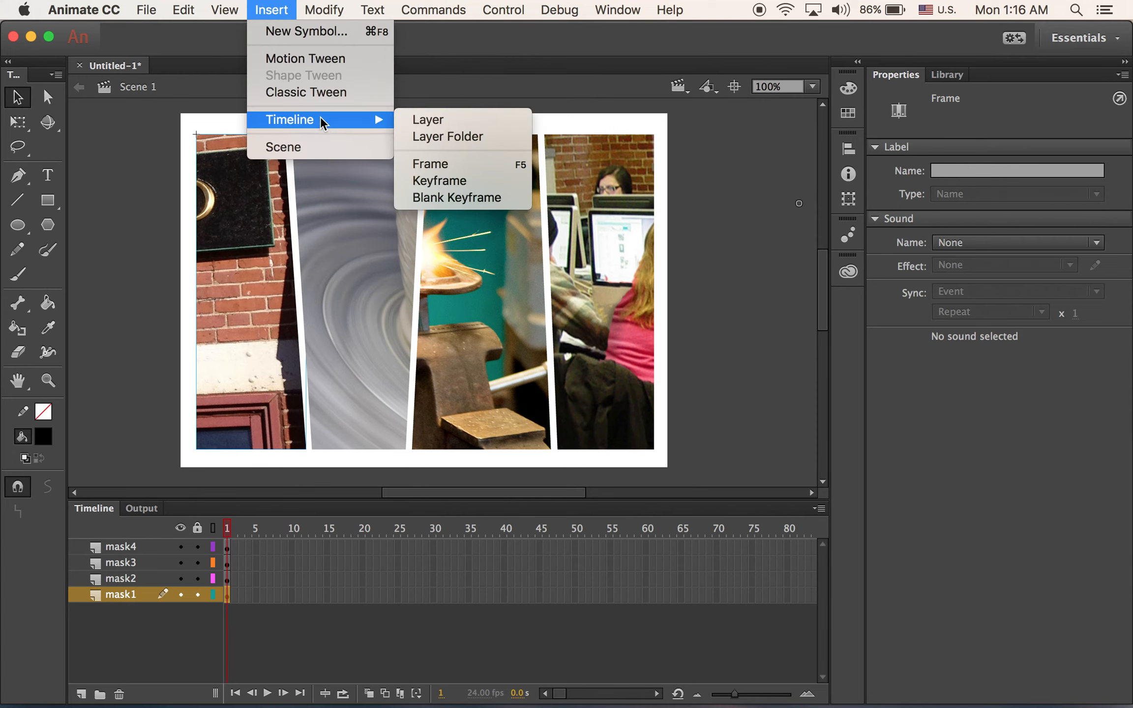
{"action": "left_click", "coordinate": [324, 58]}
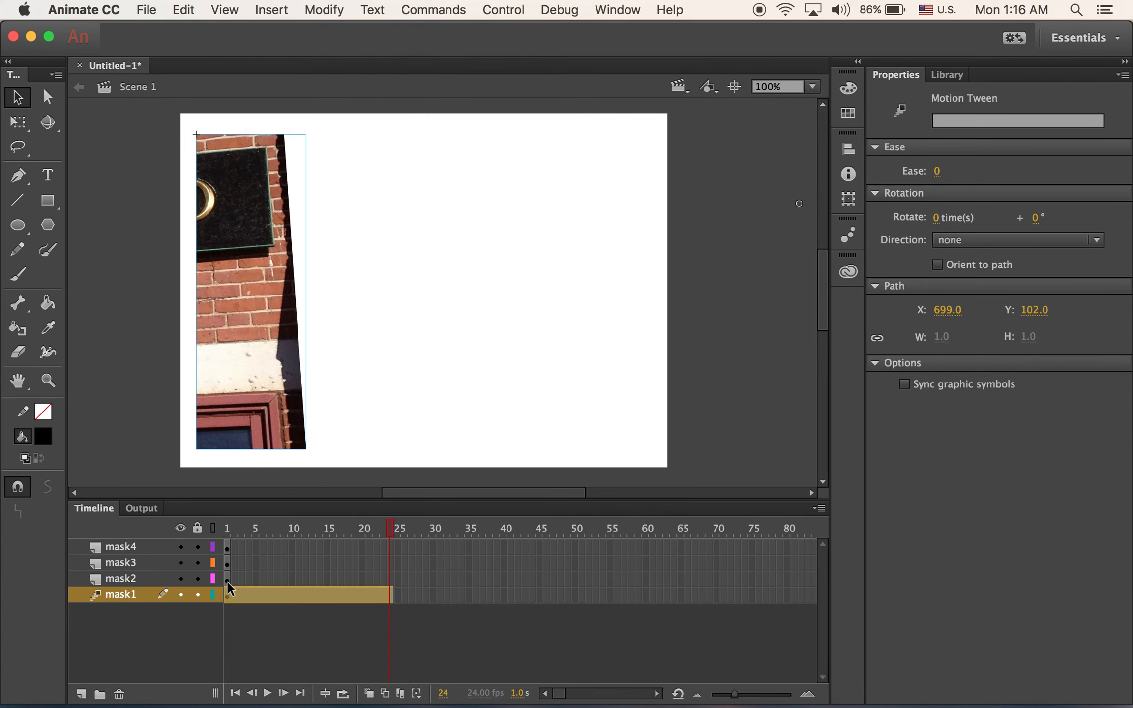
- Create motion tweens on the mask2, mask3 and mask4 layers from their first frames
{"action": "left_click", "coordinate": [227, 580]}
{"action": "left_click", "coordinate": [255, 7]}
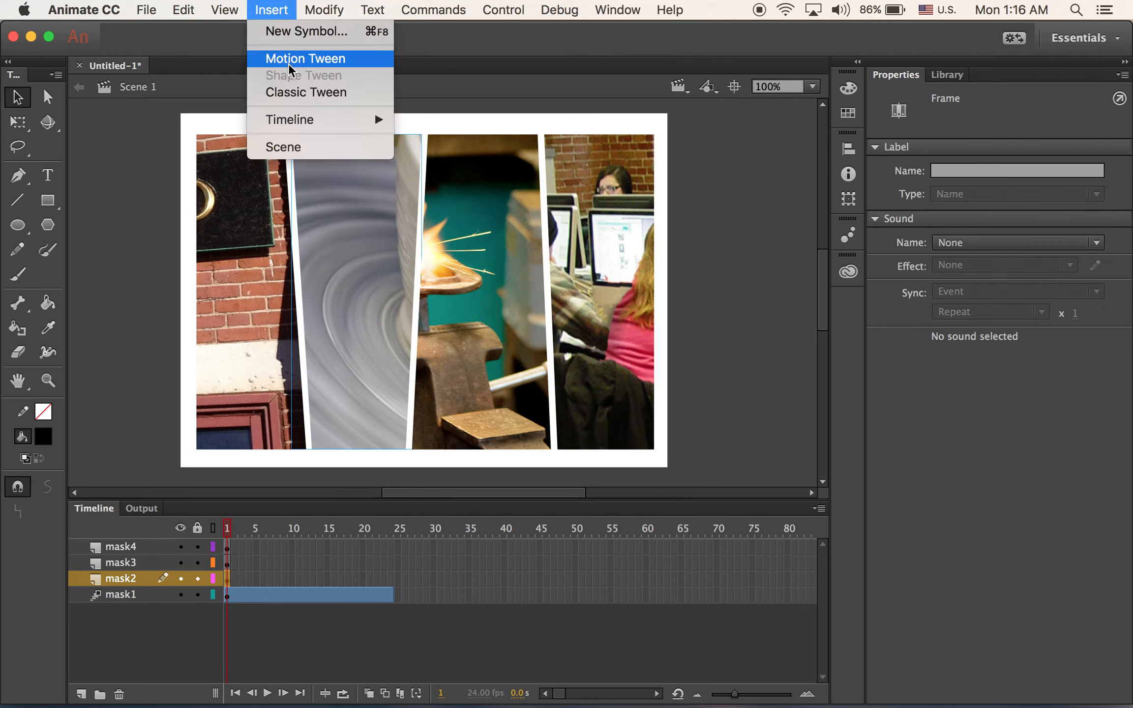
{"action": "left_click", "coordinate": [300, 56]}
{"action": "left_click", "coordinate": [228, 564]}
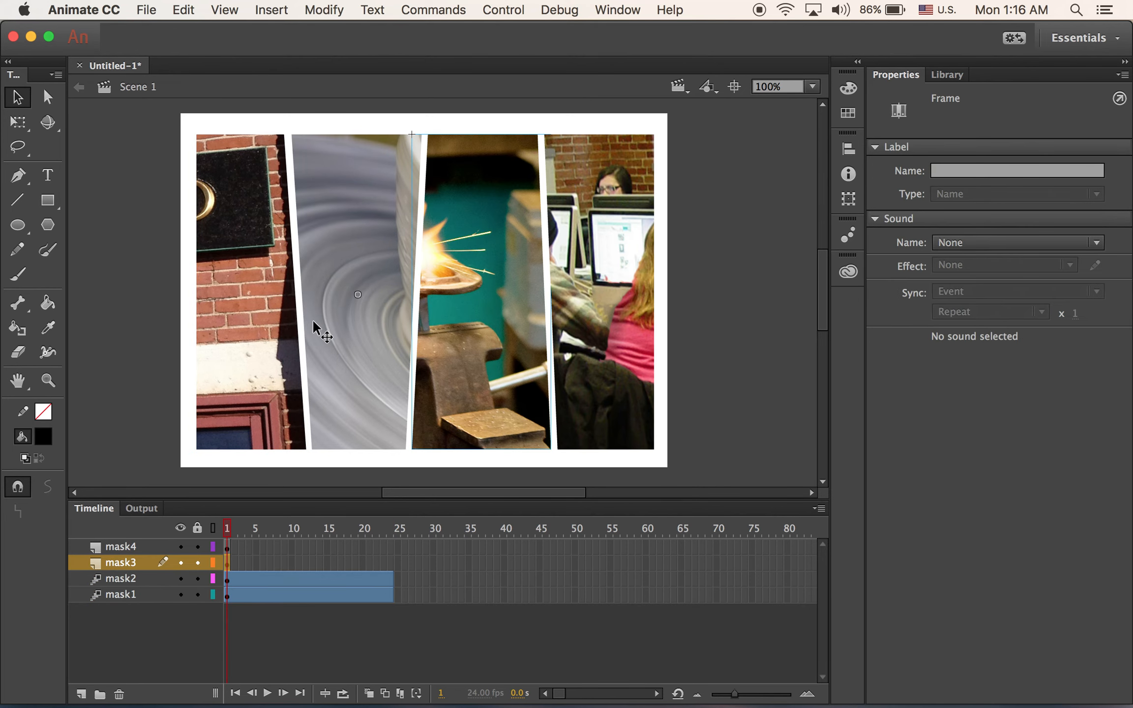
{"action": "left_click", "coordinate": [290, 8]}
{"action": "left_click", "coordinate": [301, 56]}
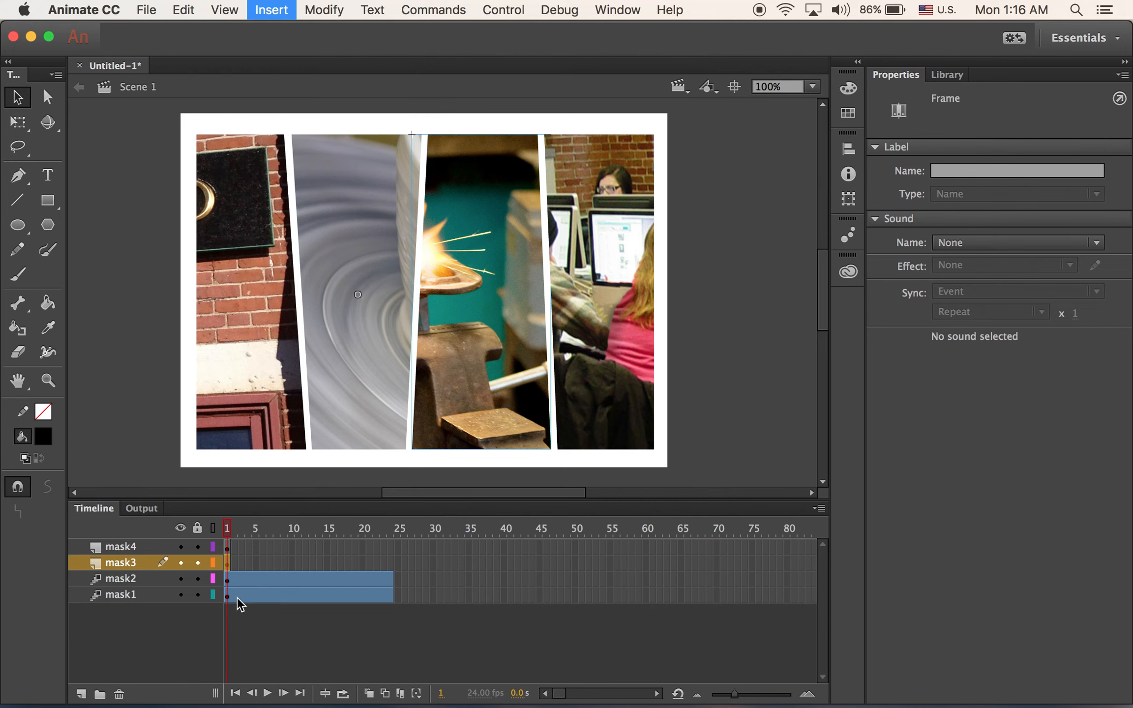
{"action": "left_click", "coordinate": [229, 548]}
{"action": "left_click", "coordinate": [290, 8]}
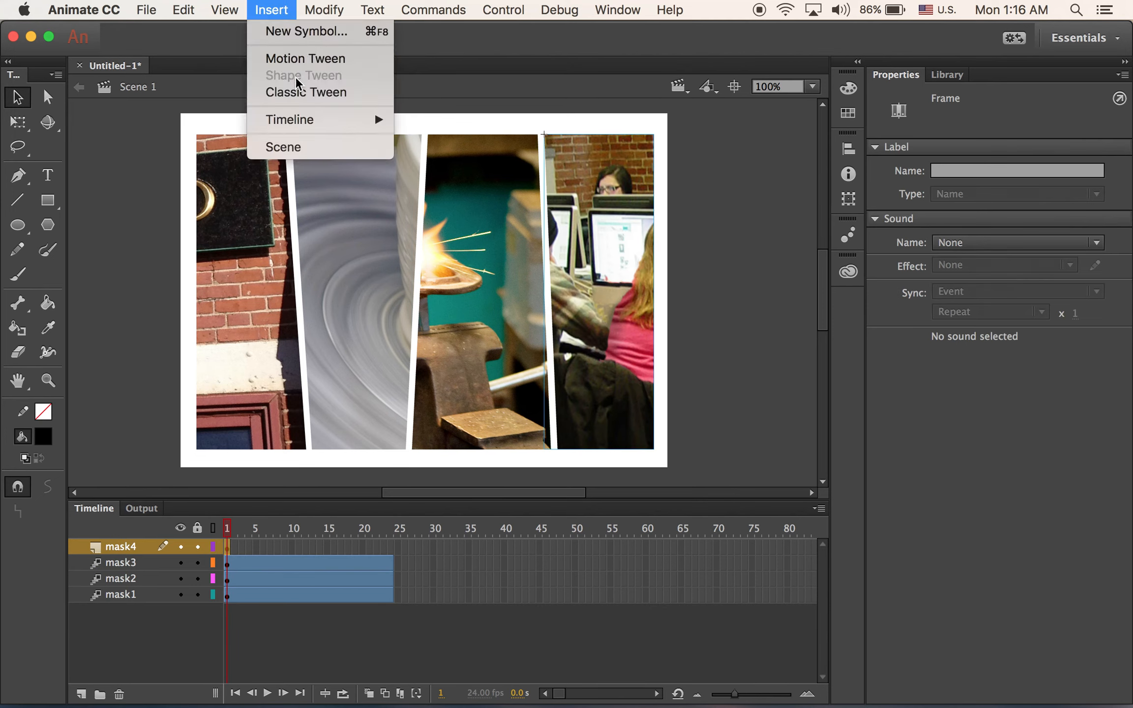
{"action": "left_click", "coordinate": [303, 57]}
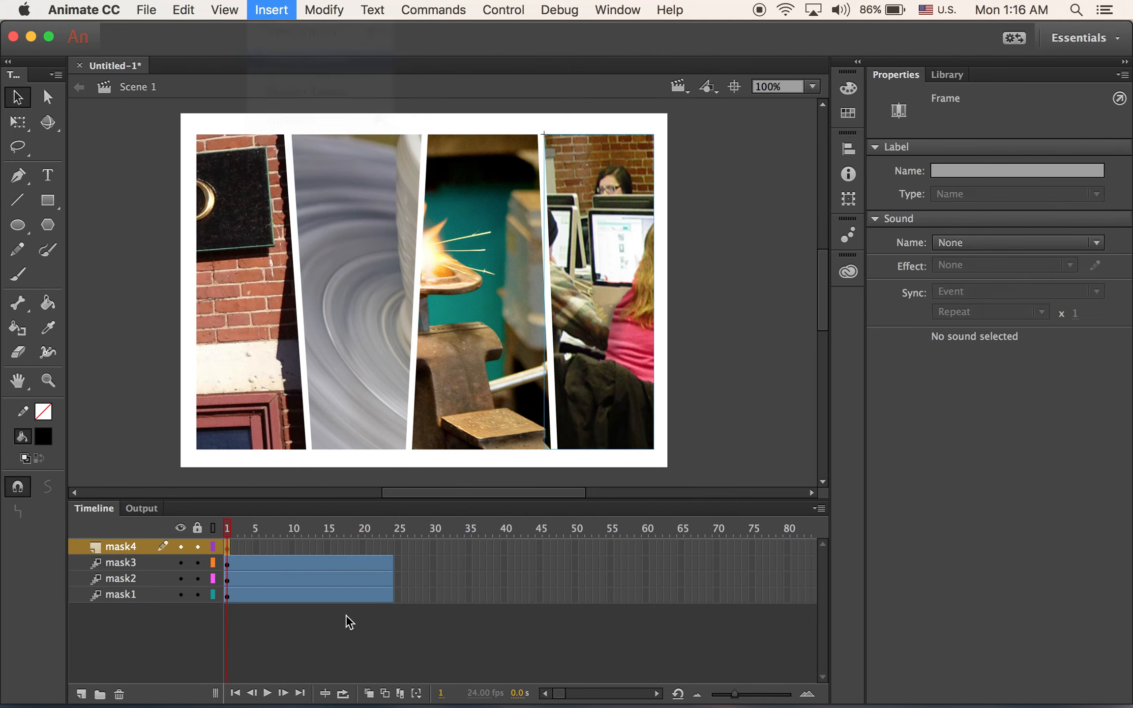
- Insert keyframes at frame 24 on all four mask layers and clear the selection
{"action": "left_click", "coordinate": [140, 596], "text": "shift"}
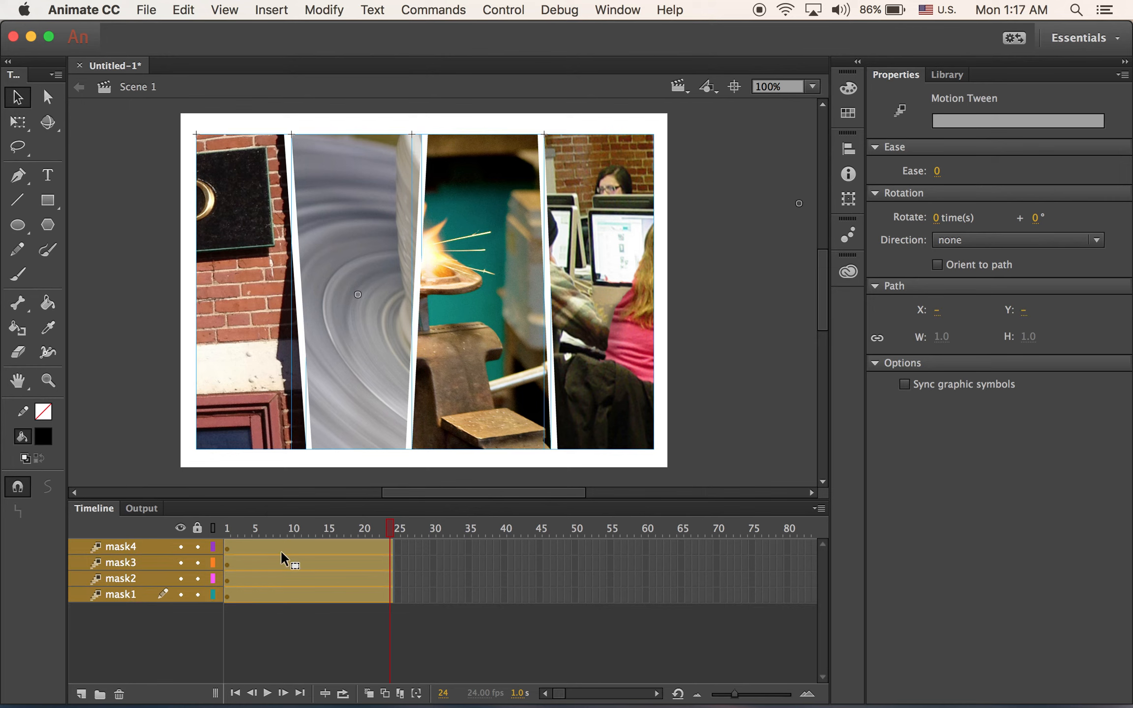
{"action": "left_click", "coordinate": [113, 382]}
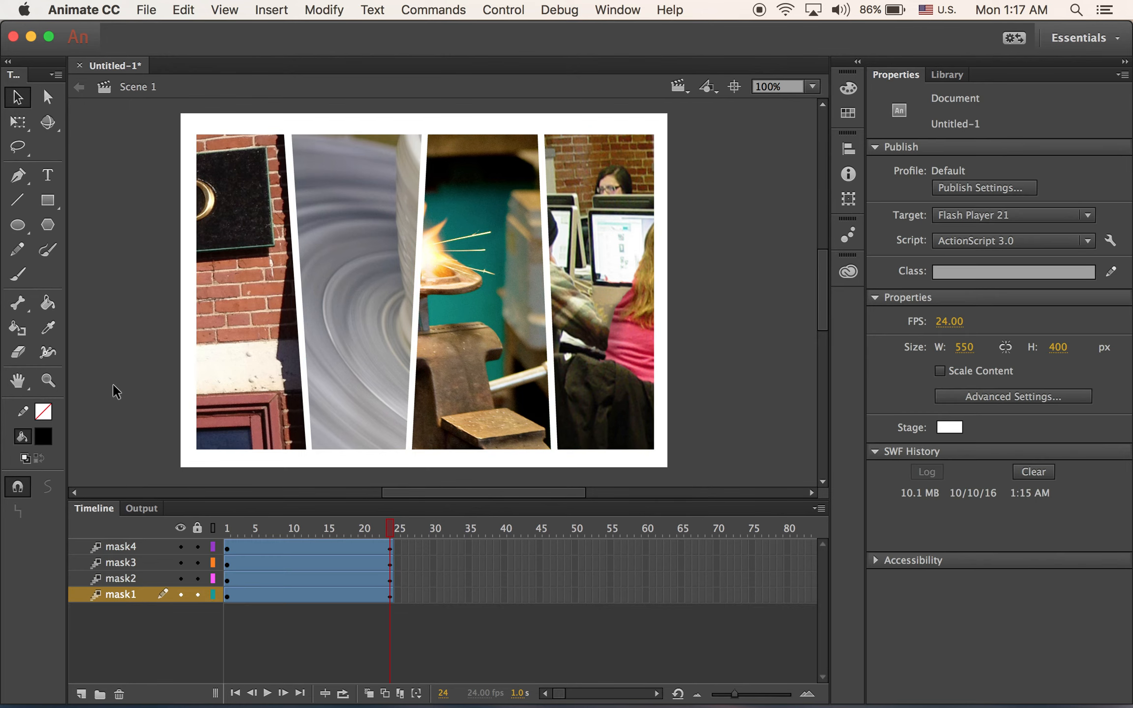
- Fade in the mask1 panel by setting its Alpha to 0% at frame 1 and 100% at frame 24
{"action": "left_click", "coordinate": [228, 598]}
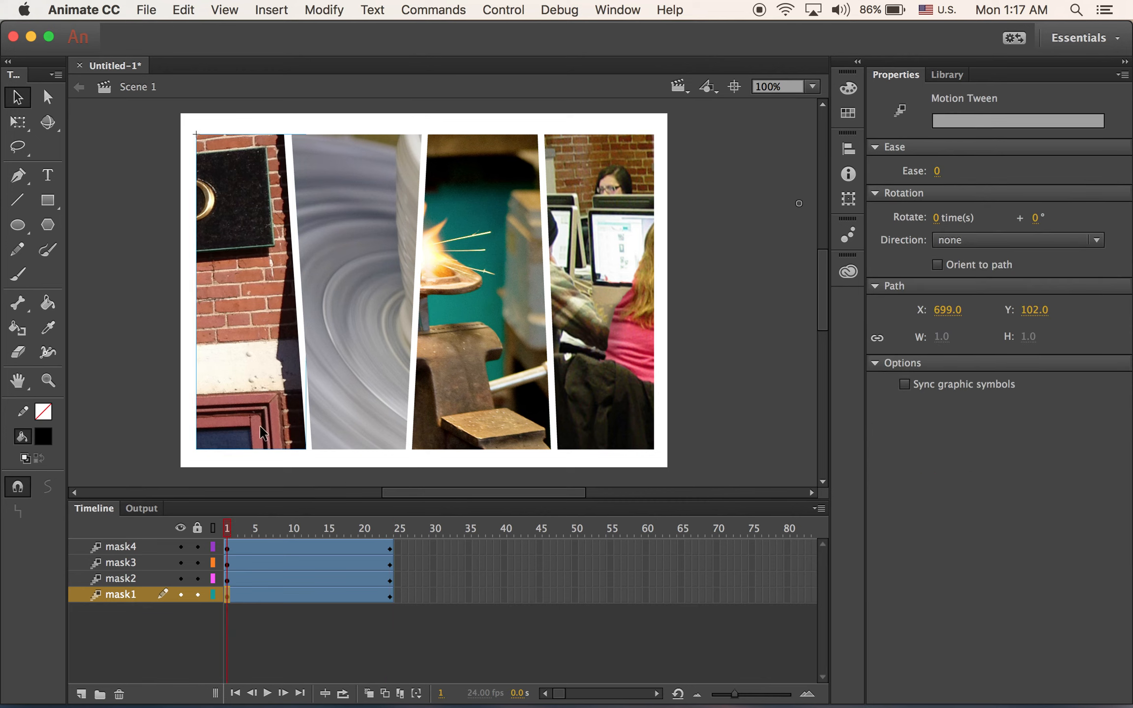
{"action": "left_click", "coordinate": [242, 342]}
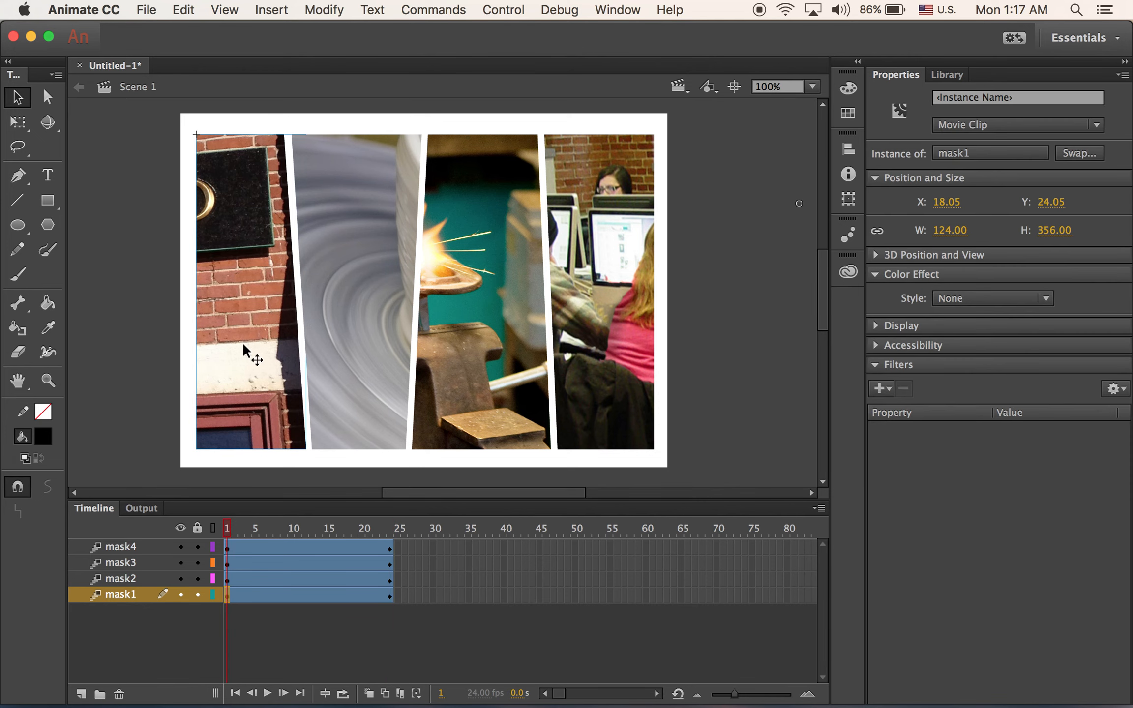
{"action": "left_click", "coordinate": [963, 298]}
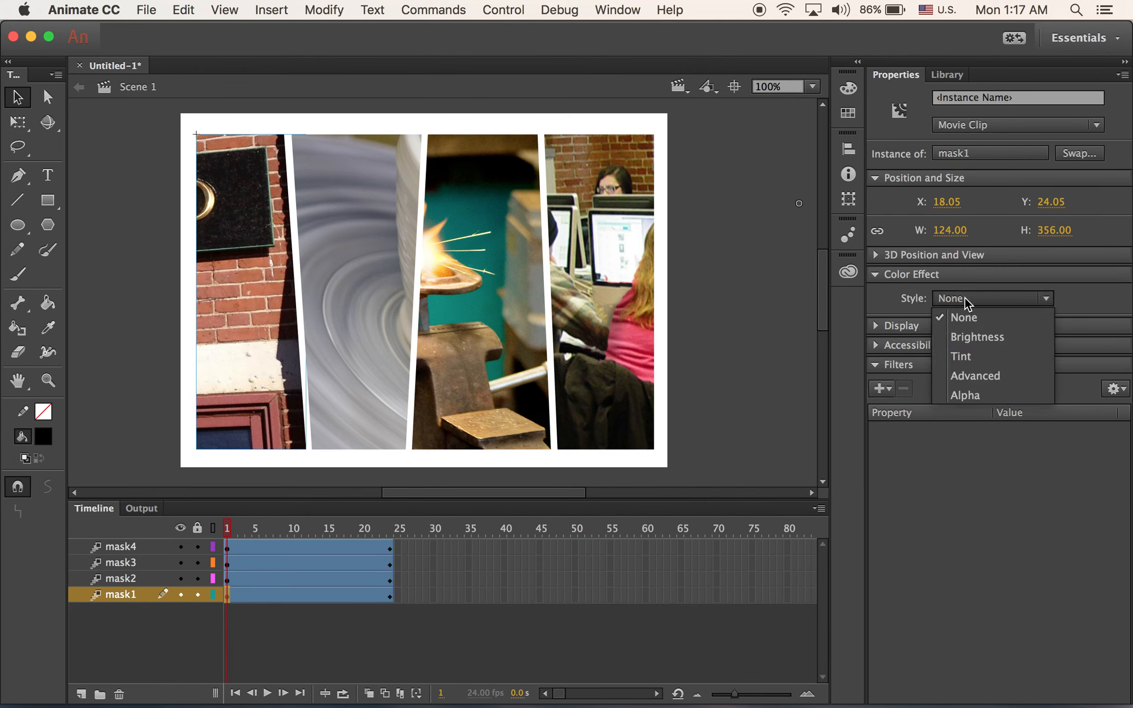
{"action": "left_click", "coordinate": [998, 395]}
{"action": "left_click_drag", "start_coordinate": [1007, 327], "coordinate": [892, 321]}
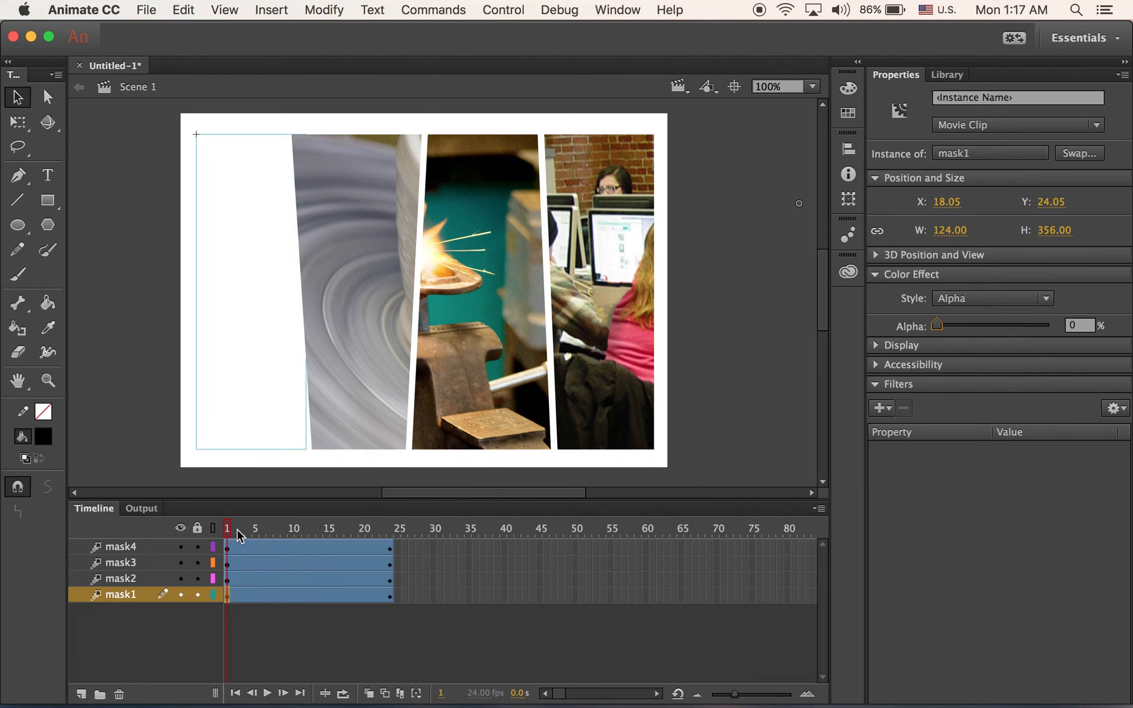
{"action": "left_click_drag", "start_coordinate": [231, 529], "coordinate": [391, 558]}
{"action": "left_click", "coordinate": [225, 314]}
{"action": "left_click_drag", "start_coordinate": [951, 330], "coordinate": [1048, 343]}
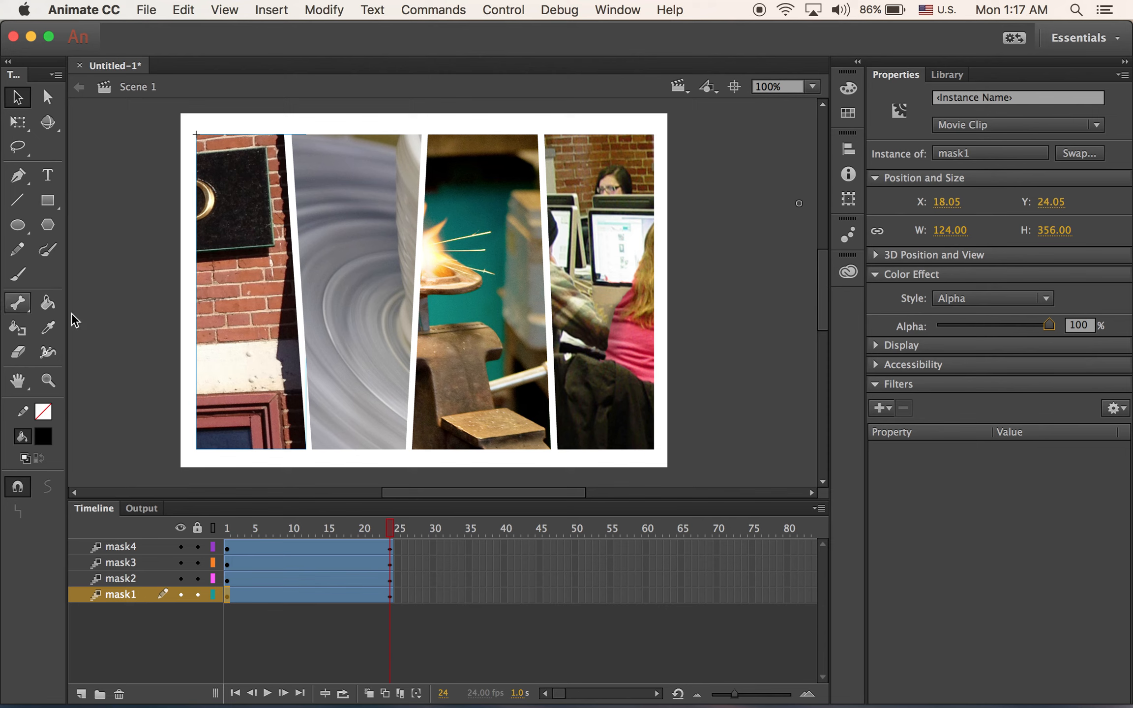
- Fade in the mask2 panel with an Alpha of 0% at frame 1 and 100% at frame 24
{"action": "left_click", "coordinate": [347, 430]}
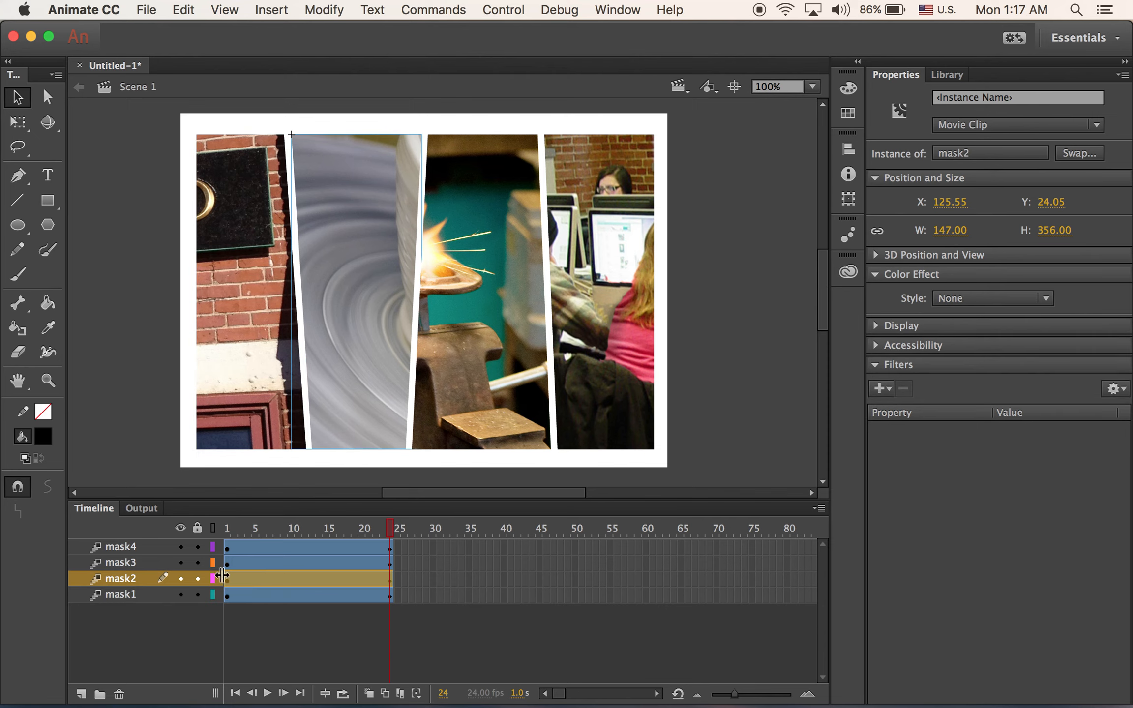
{"action": "left_click", "coordinate": [387, 537]}
{"action": "left_click", "coordinate": [227, 581]}
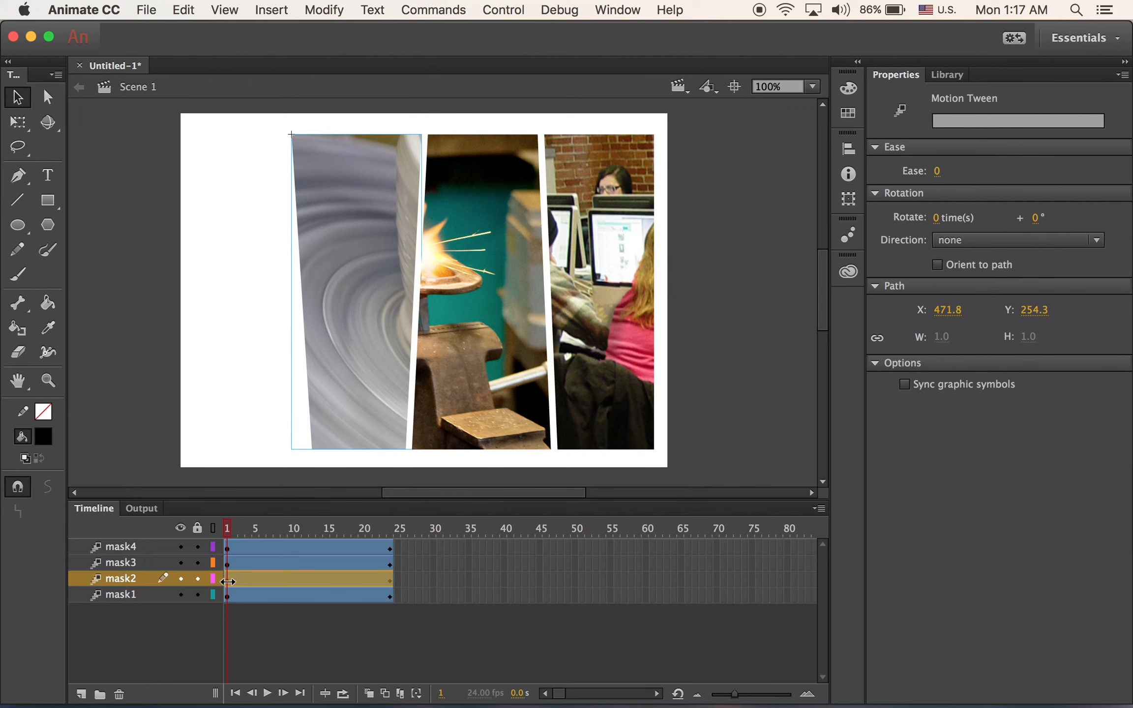
{"action": "left_click", "coordinate": [367, 387]}
{"action": "left_click", "coordinate": [1003, 298]}
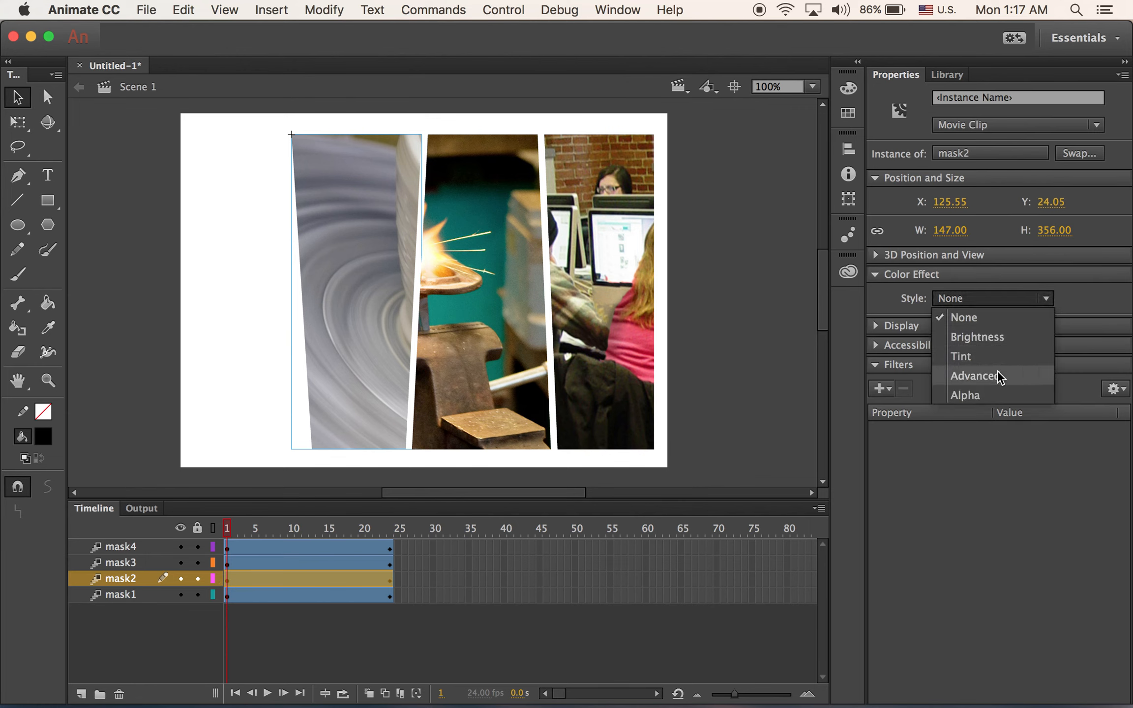
{"action": "left_click", "coordinate": [1002, 394]}
{"action": "left_click_drag", "start_coordinate": [1051, 326], "coordinate": [848, 332]}
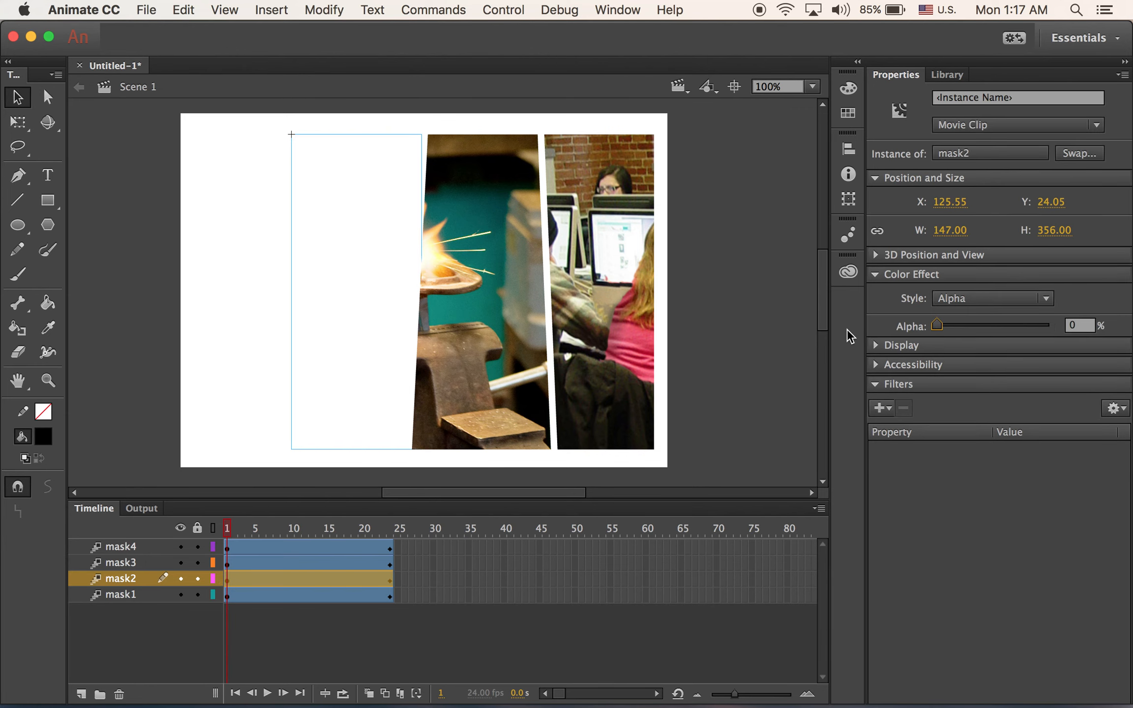
{"action": "left_click", "coordinate": [396, 537]}
{"action": "left_click", "coordinate": [395, 355]}
{"action": "left_click_drag", "start_coordinate": [937, 325], "coordinate": [1053, 331]}
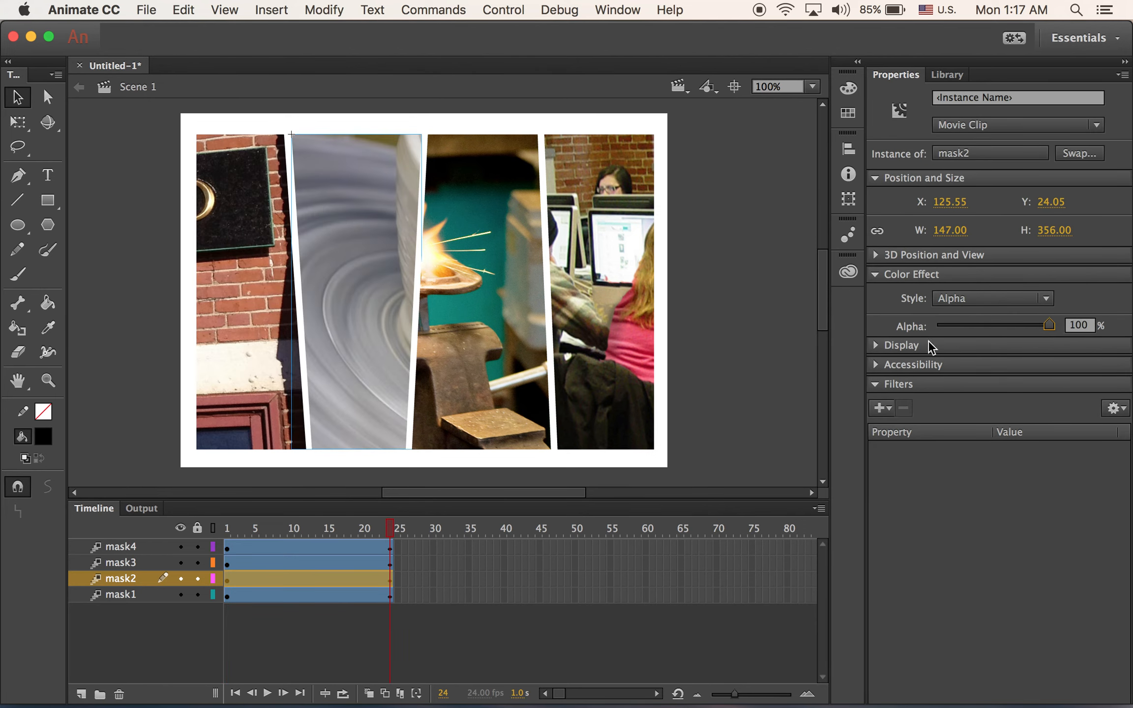
- Give the mask3 panel a fade-in, with Alpha 0% at frame 1 and 100% at frame 24
{"action": "left_click", "coordinate": [230, 564]}
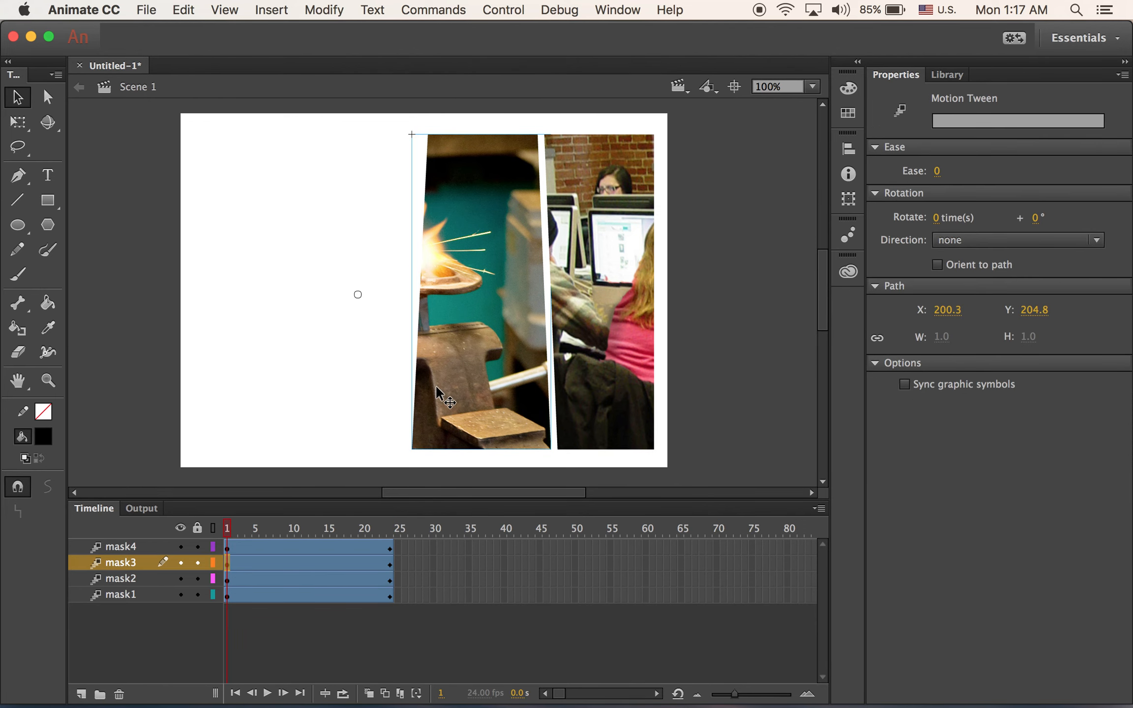
{"action": "left_click", "coordinate": [437, 390]}
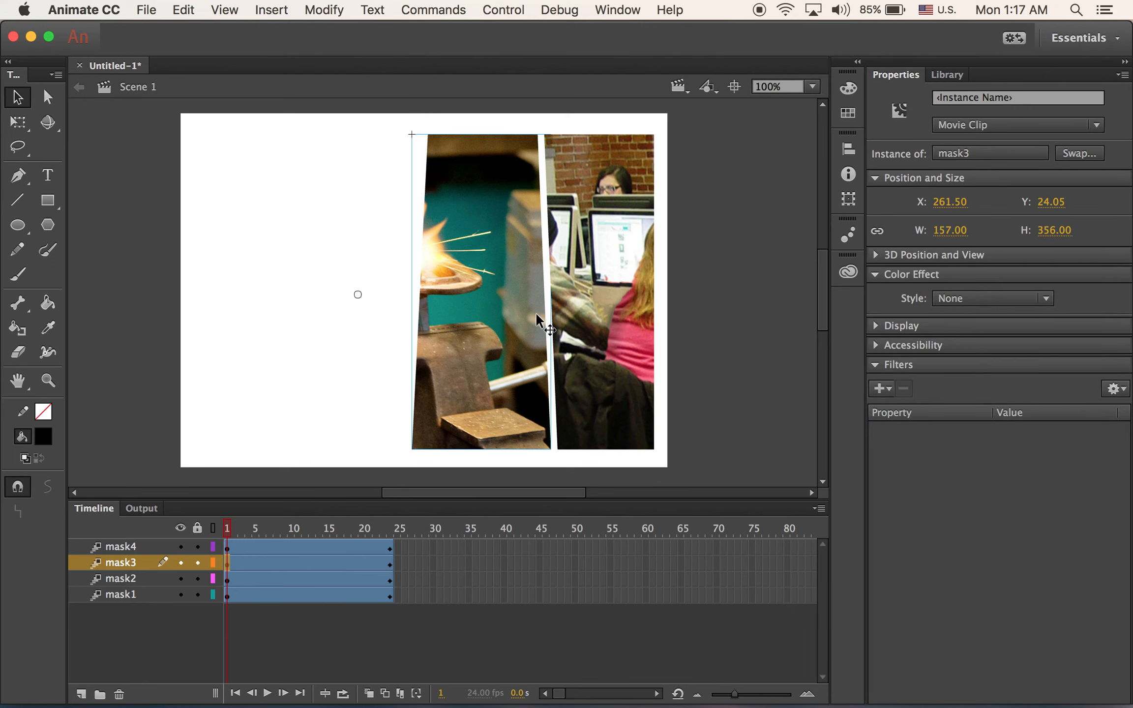
{"action": "left_click", "coordinate": [1002, 301]}
{"action": "left_click", "coordinate": [989, 392]}
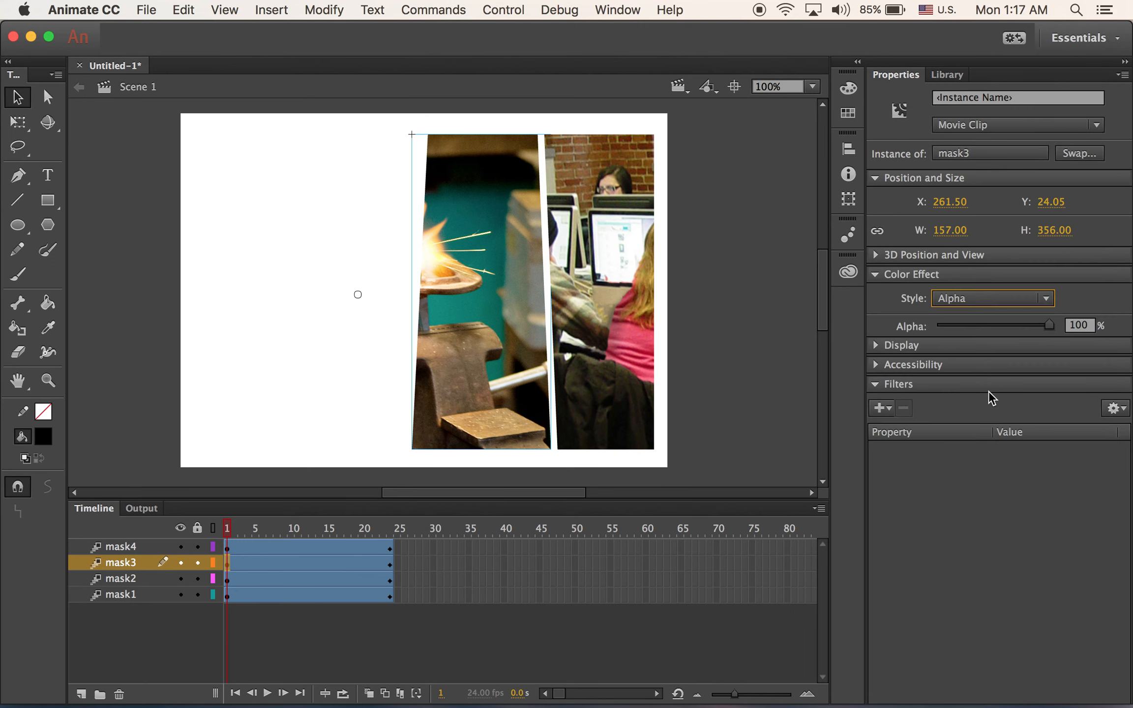
{"action": "left_click_drag", "start_coordinate": [1048, 327], "coordinate": [888, 326]}
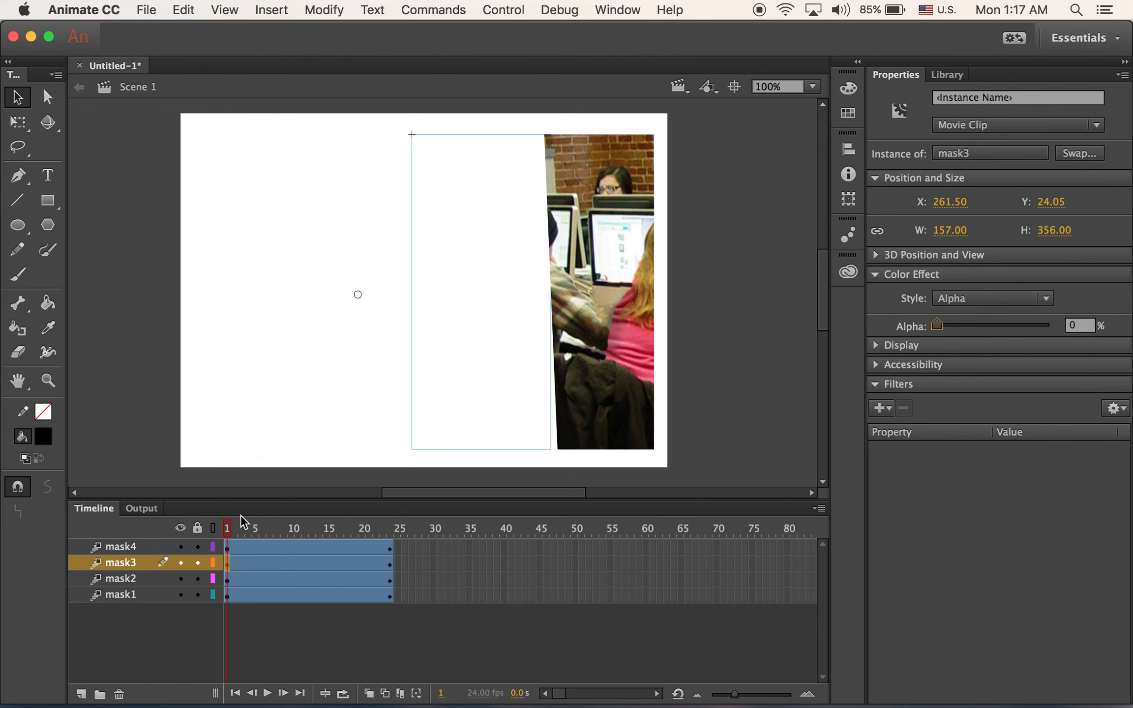
{"action": "left_click_drag", "start_coordinate": [233, 535], "coordinate": [405, 551]}
{"action": "left_click", "coordinate": [388, 563]}
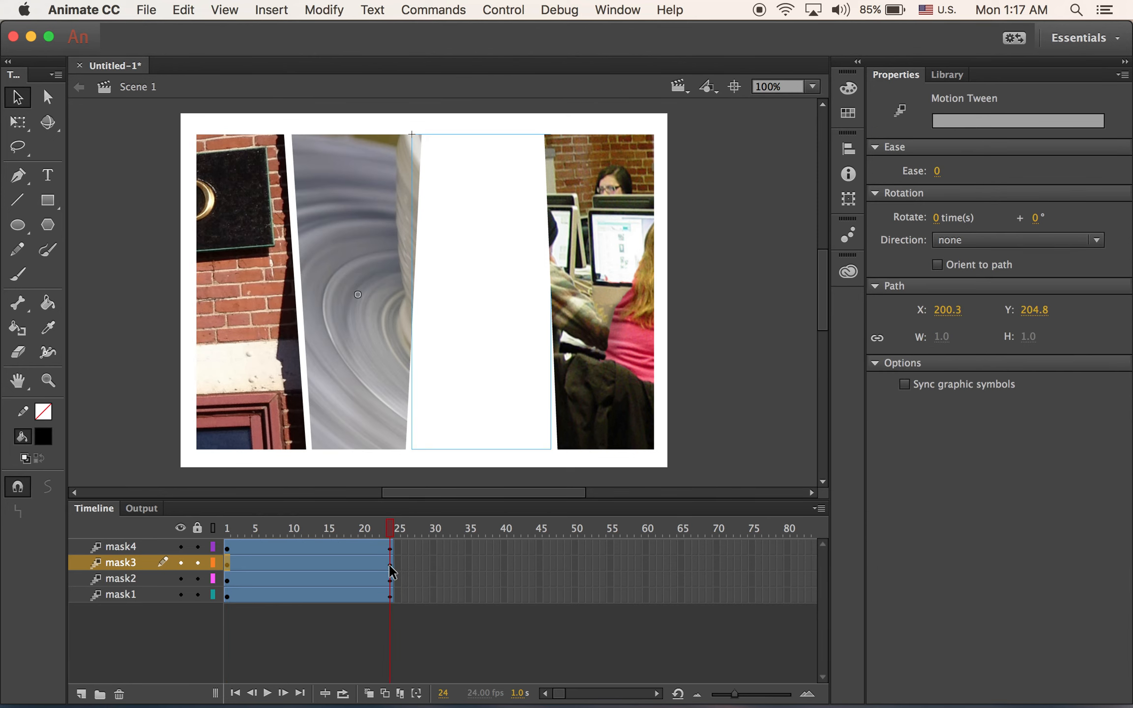
{"action": "left_click", "coordinate": [465, 358]}
{"action": "left_click_drag", "start_coordinate": [945, 325], "coordinate": [1077, 329]}
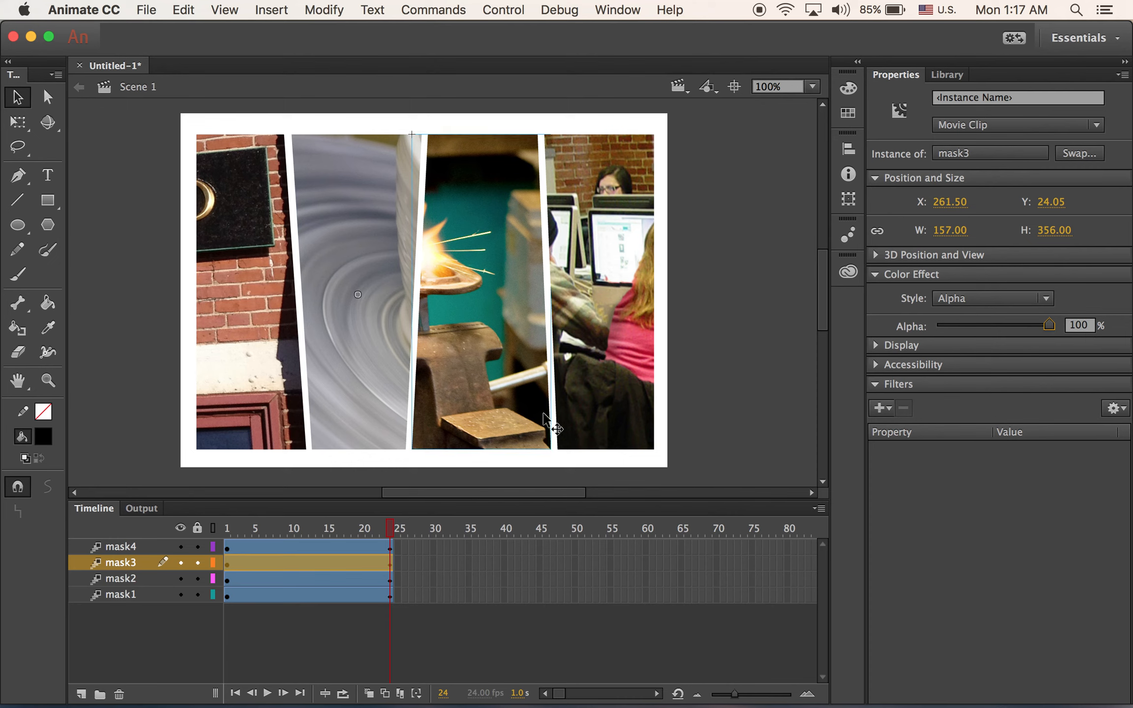
- Apply the Alpha effect to the mask4 panel, 0% at frame 1 and 100% at frame 24
{"action": "left_click_drag", "start_coordinate": [388, 529], "coordinate": [192, 543]}
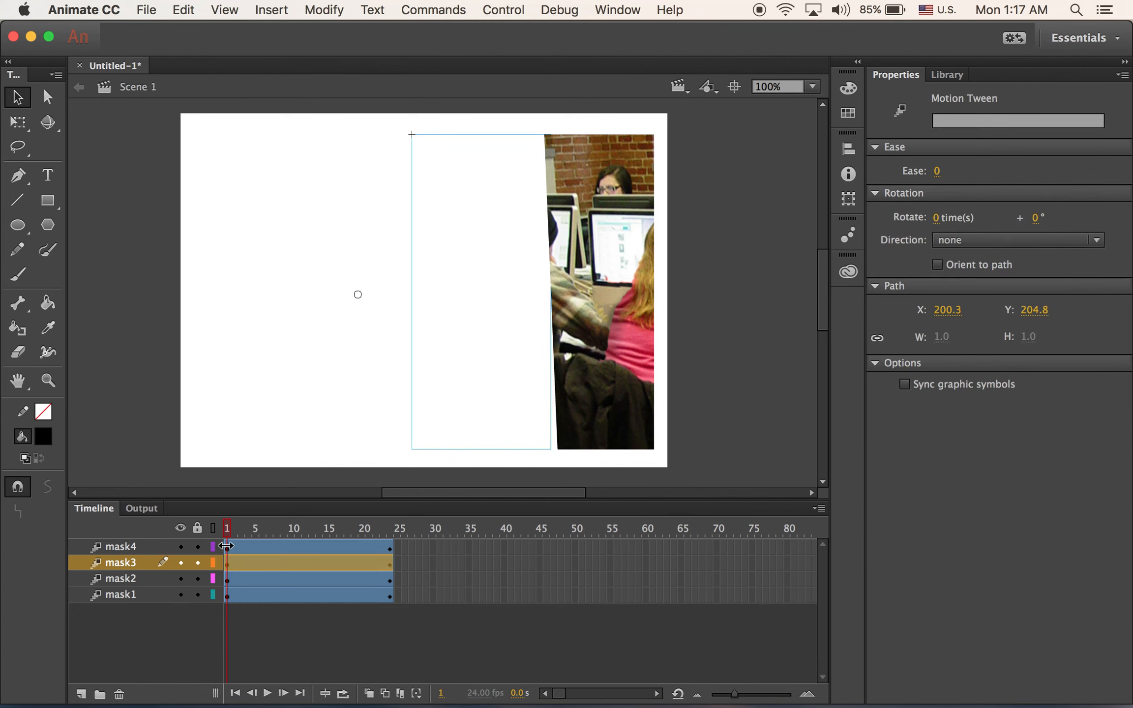
{"action": "left_click", "coordinate": [228, 546]}
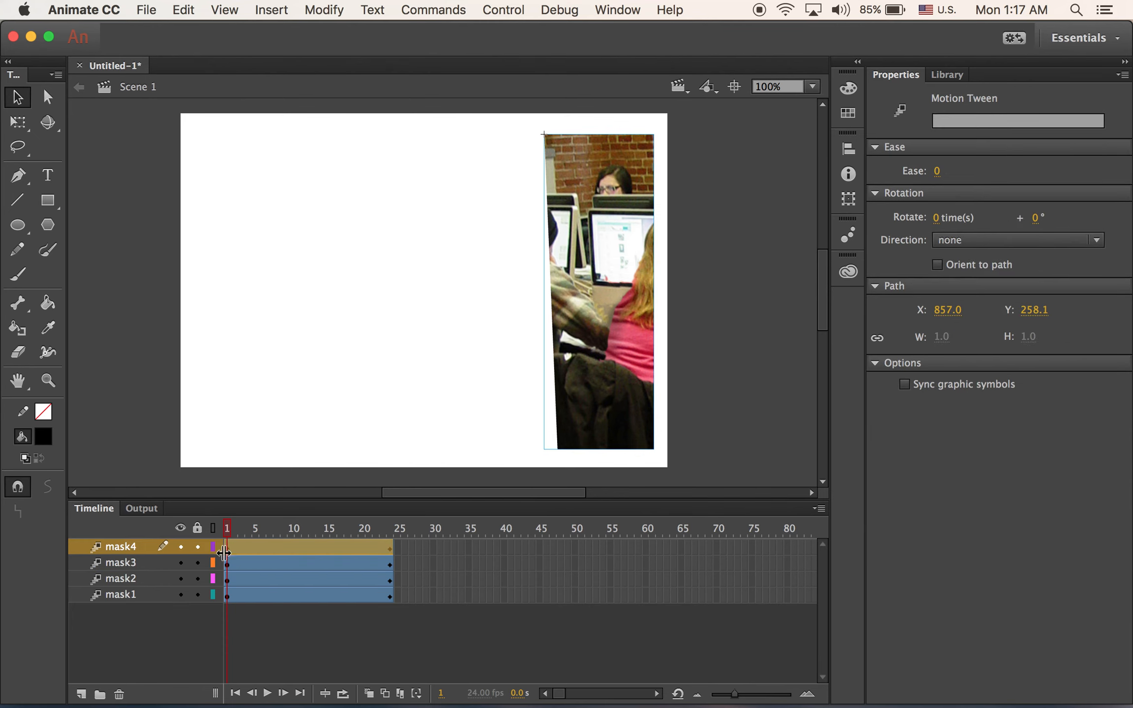
{"action": "left_click", "coordinate": [584, 360]}
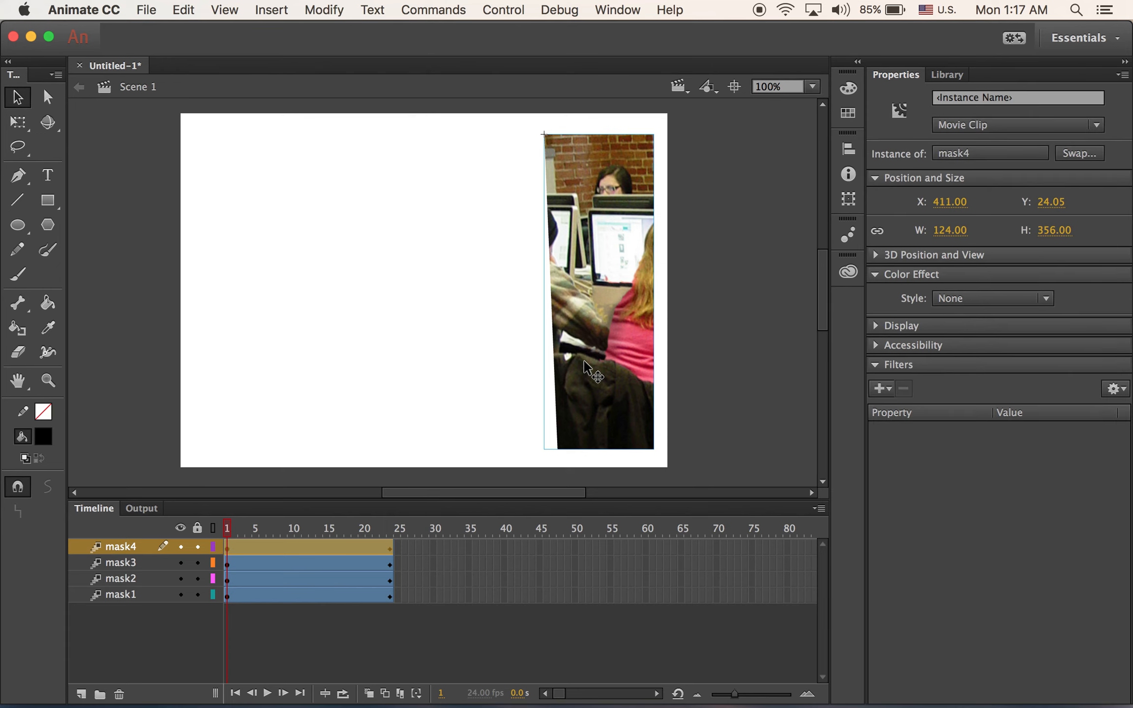
{"action": "left_click", "coordinate": [961, 300]}
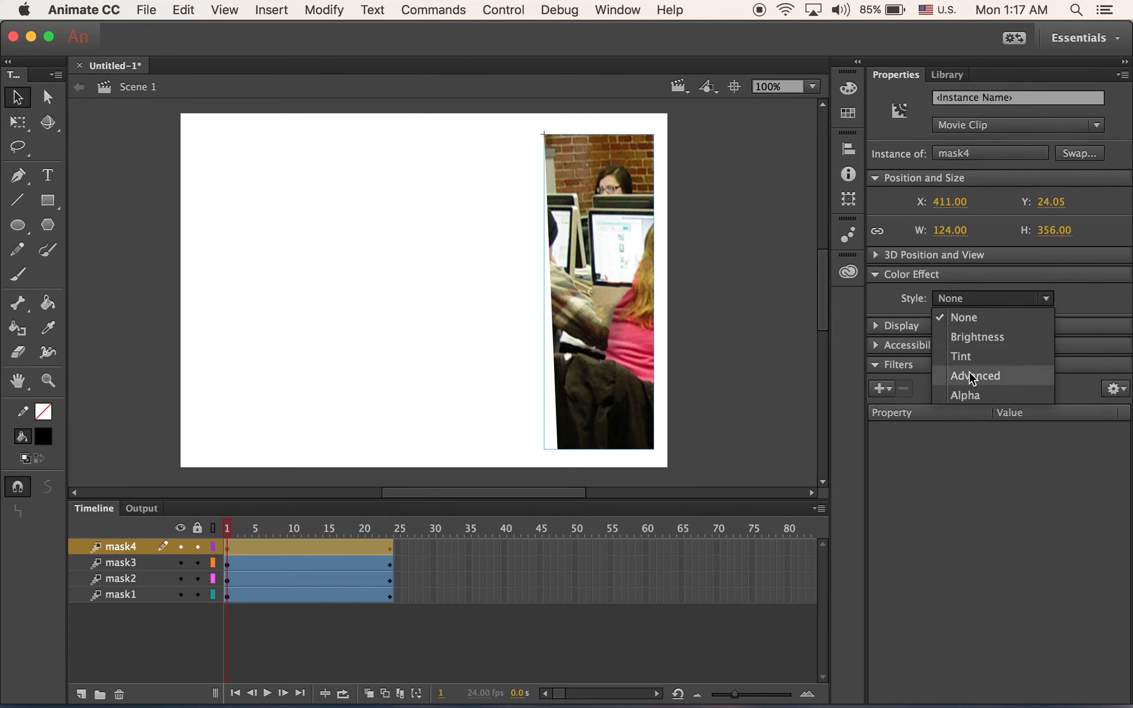
{"action": "left_click", "coordinate": [973, 393]}
{"action": "left_click_drag", "start_coordinate": [1047, 324], "coordinate": [938, 325]}
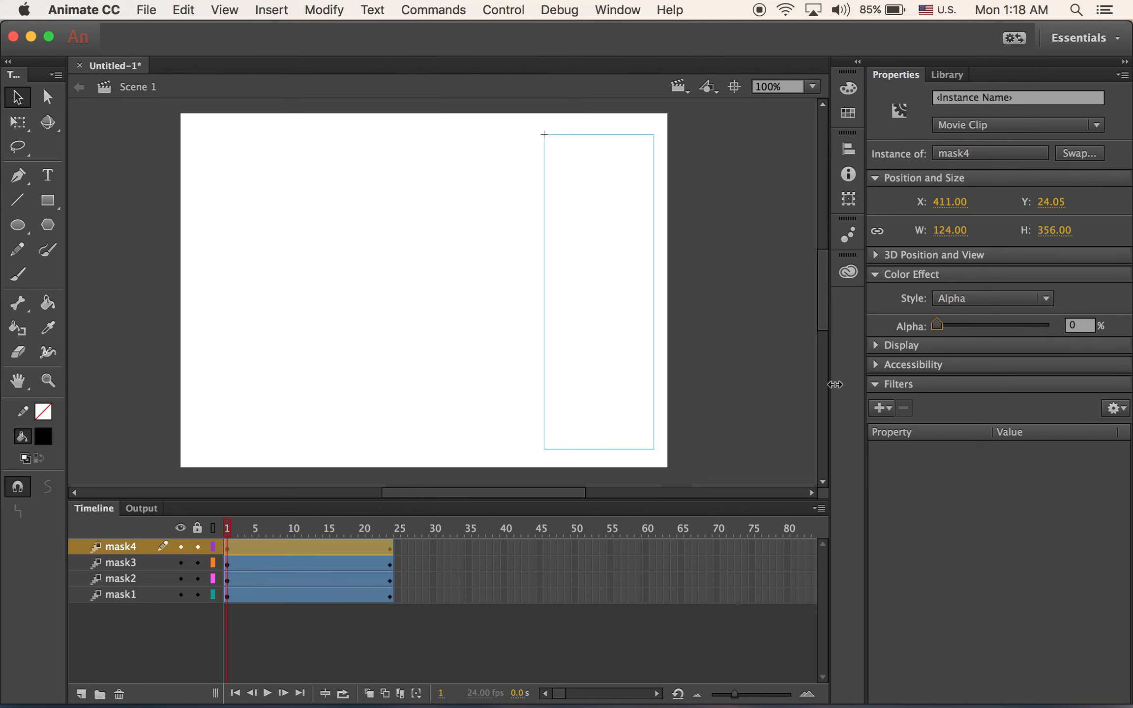
{"action": "left_click", "coordinate": [391, 531]}
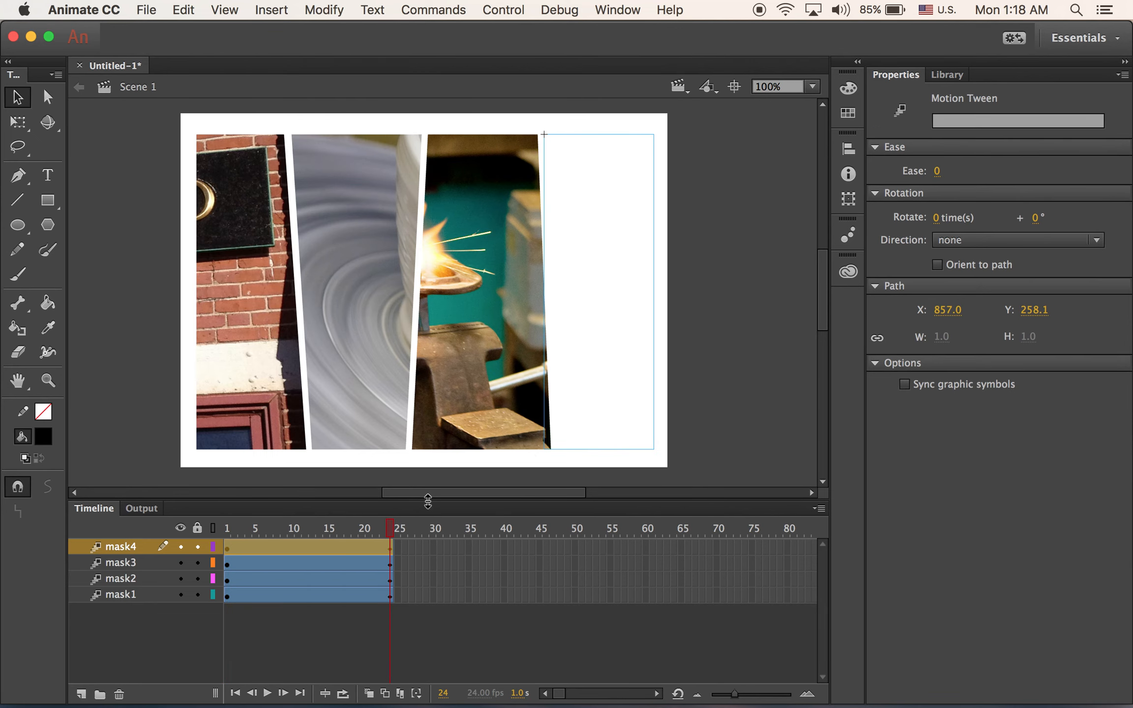
{"action": "left_click", "coordinate": [585, 396]}
{"action": "left_click_drag", "start_coordinate": [936, 324], "coordinate": [1048, 326]}
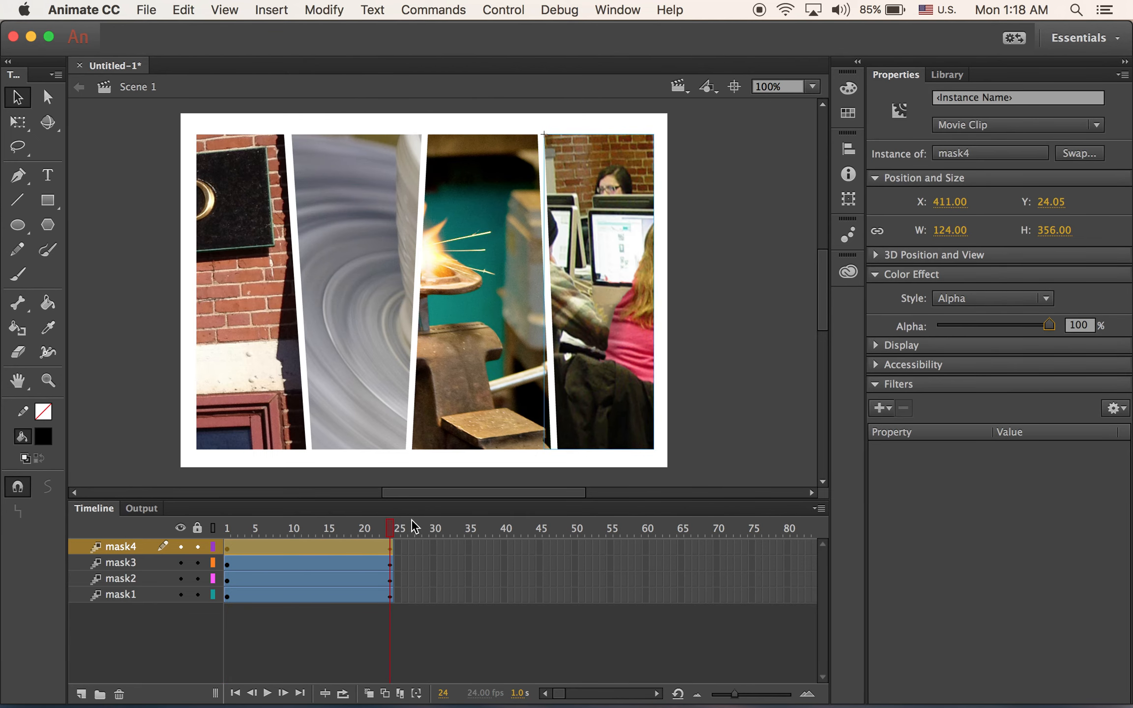
- Test the movie to preview the four panels fading in, and close the preview window
{"action": "left_click", "coordinate": [227, 529]}
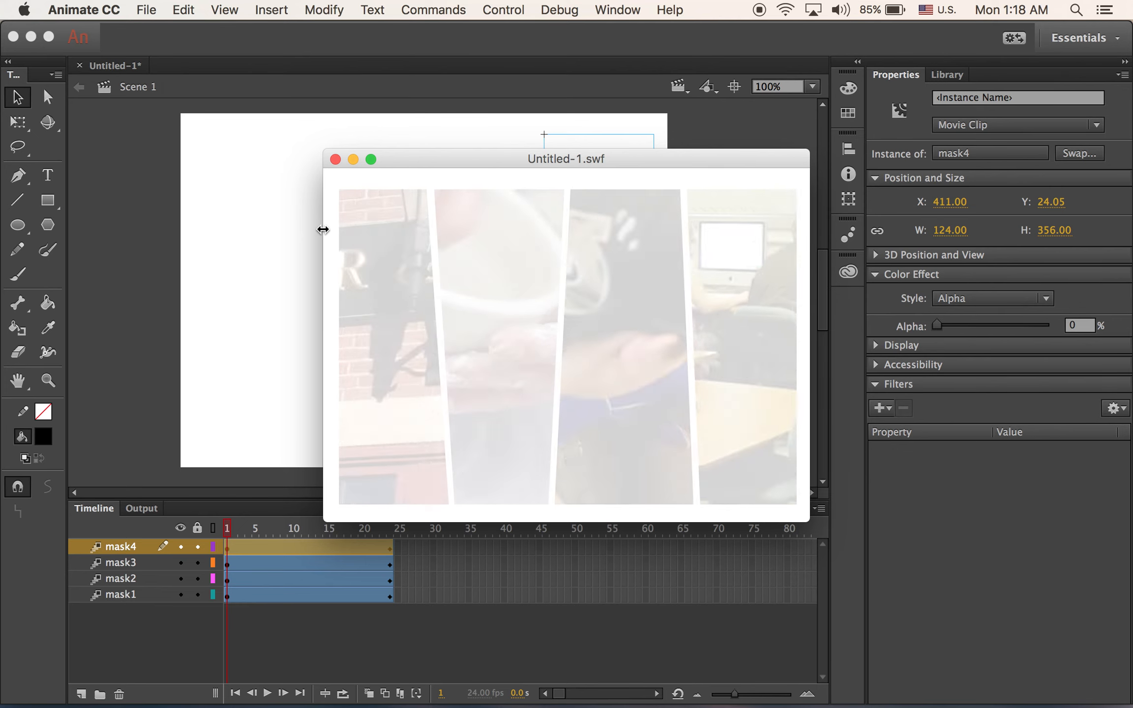
{"action": "left_click", "coordinate": [335, 160]}
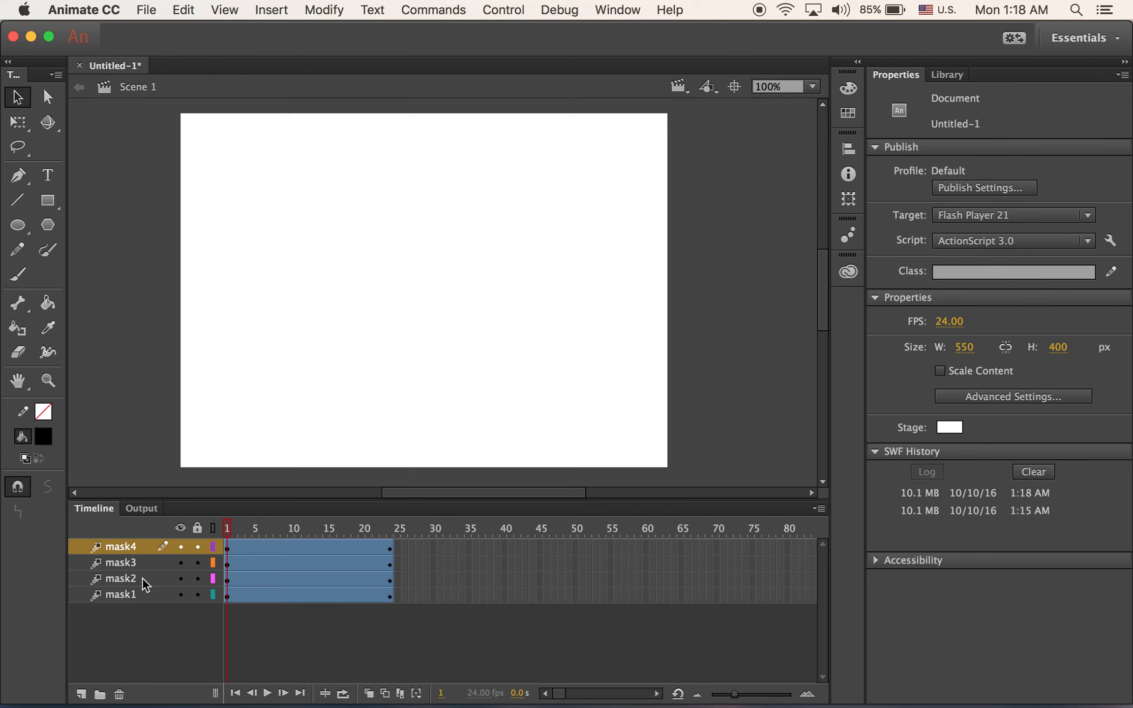
- Shift the whole mask1 tween span along the timeline so it runs from frame 12 to frame 35
{"action": "left_click", "coordinate": [282, 562]}
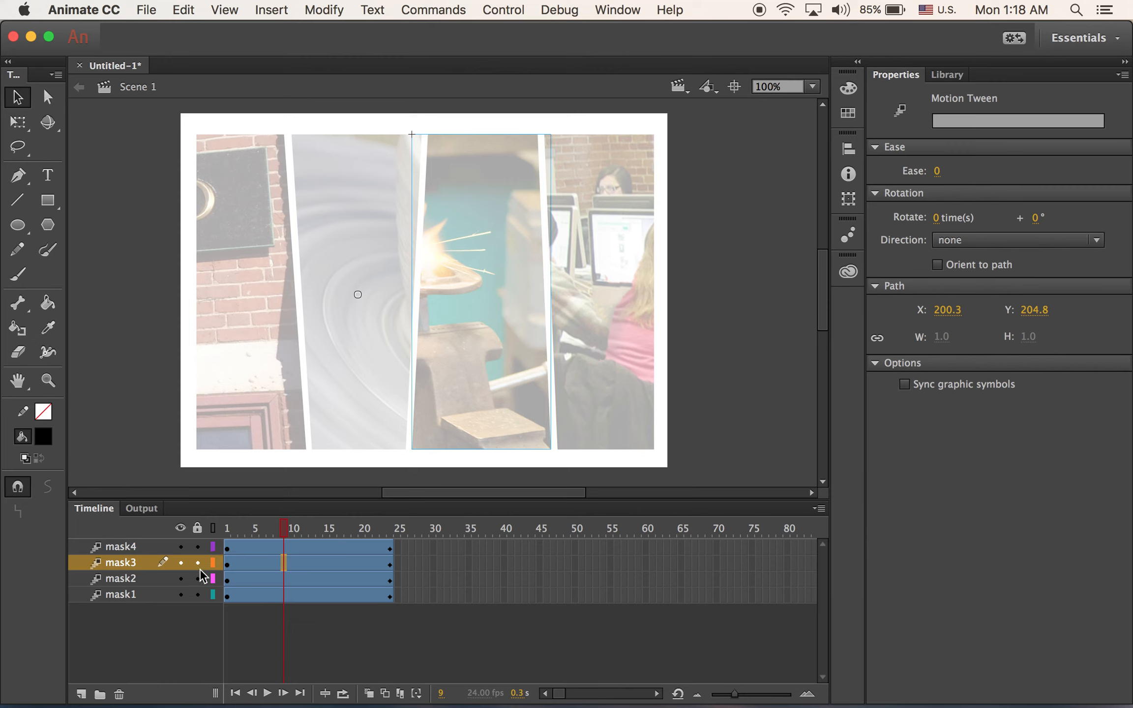
{"action": "left_click", "coordinate": [143, 562]}
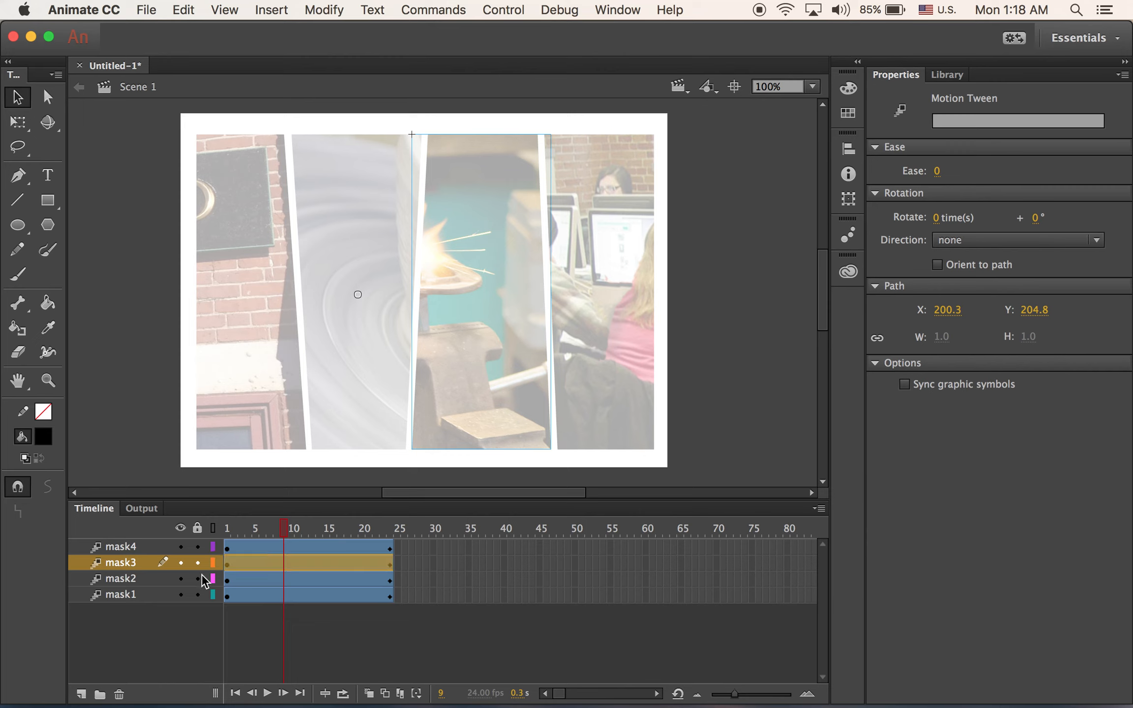
{"action": "left_click", "coordinate": [126, 595]}
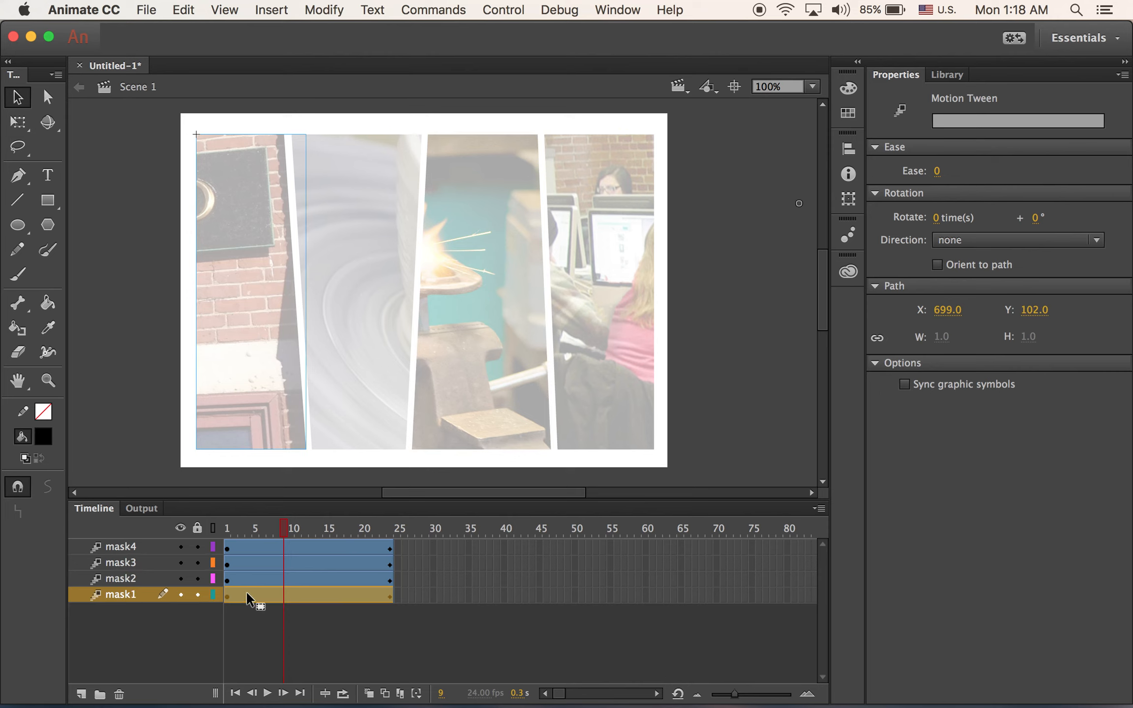
{"action": "left_click_drag", "start_coordinate": [246, 594], "coordinate": [327, 604]}
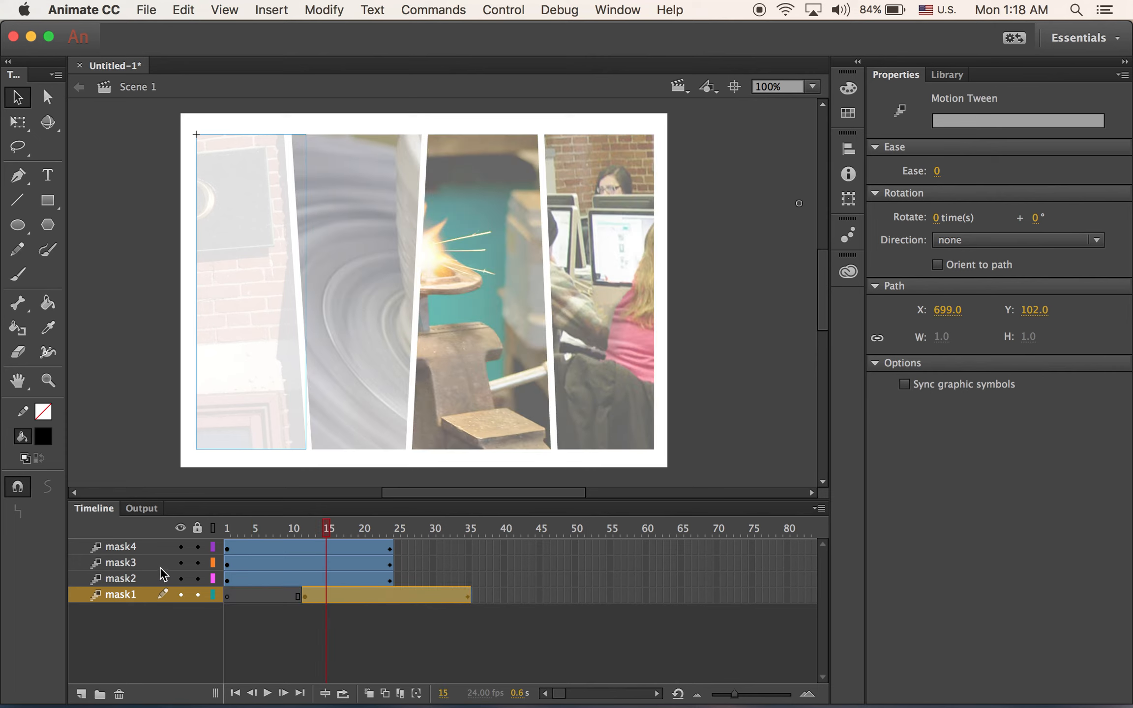
- Shift the mask4 tween span to frames 25–48 and the mask2 tween span to frames 36–59
{"action": "left_click", "coordinate": [166, 544]}
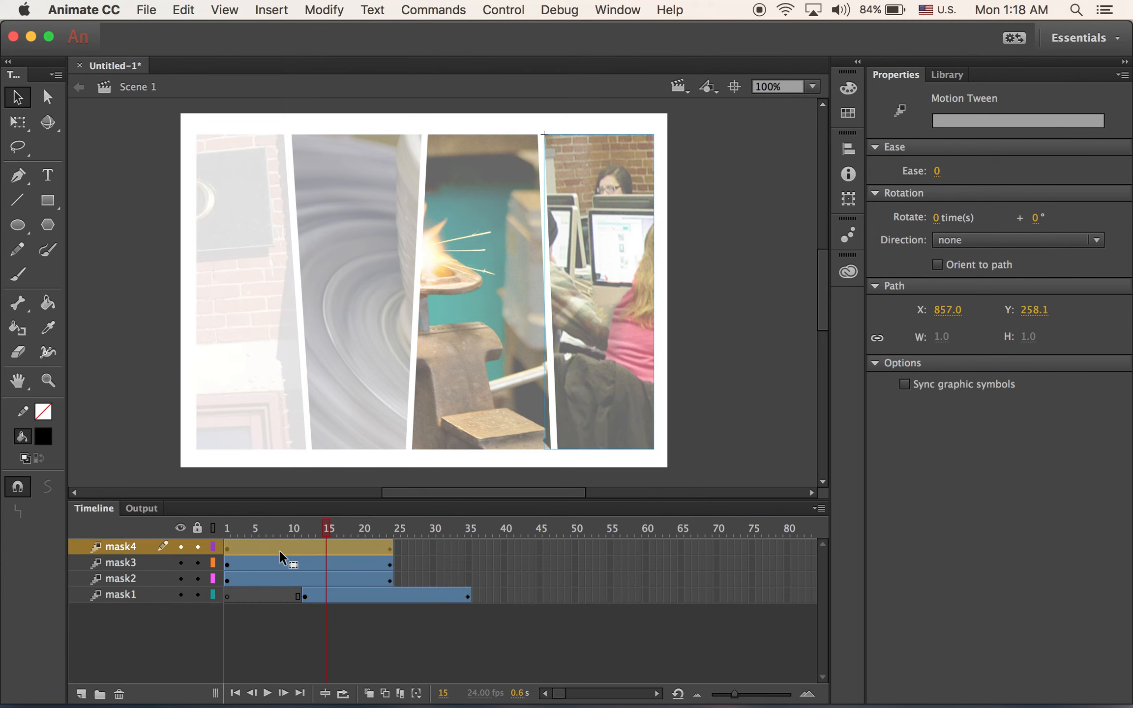
{"action": "left_click", "coordinate": [280, 545]}
{"action": "left_click_drag", "start_coordinate": [288, 551], "coordinate": [447, 543]}
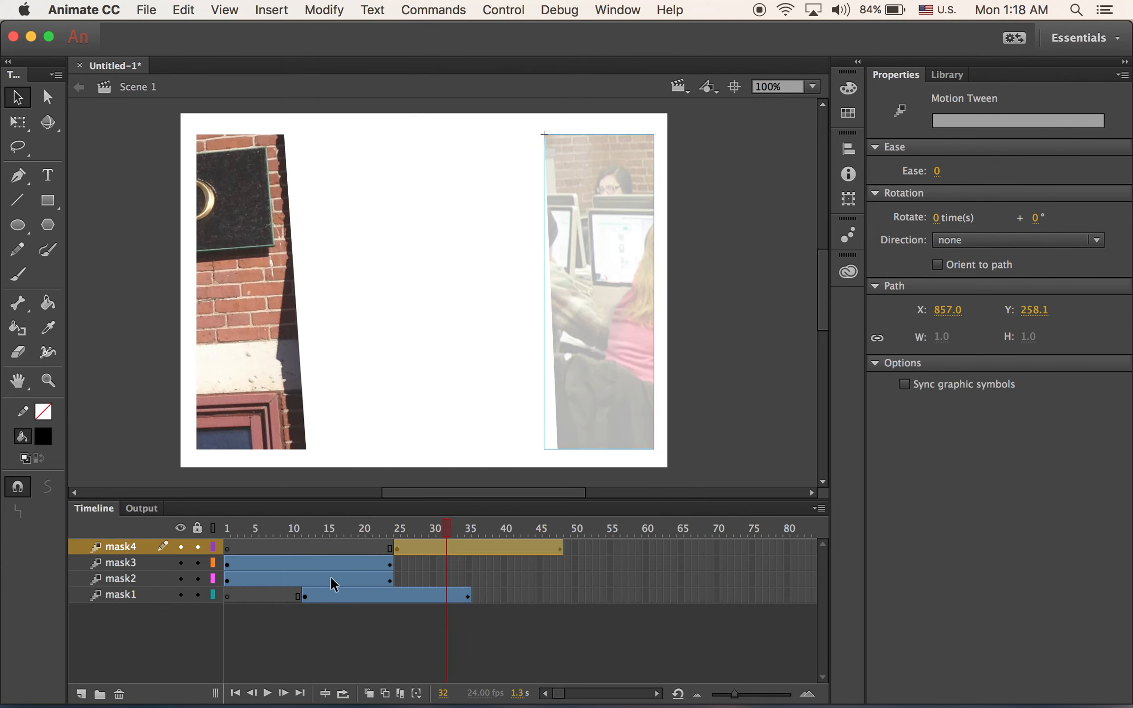
{"action": "left_click", "coordinate": [278, 574]}
{"action": "left_click_drag", "start_coordinate": [281, 576], "coordinate": [530, 577]}
- Extend the mask4, mask3 and mask1 layers to frame 59 so they end together with the mask2 tween
{"action": "left_click_drag", "start_coordinate": [530, 528], "coordinate": [643, 607]}
{"action": "left_click", "coordinate": [636, 581]}
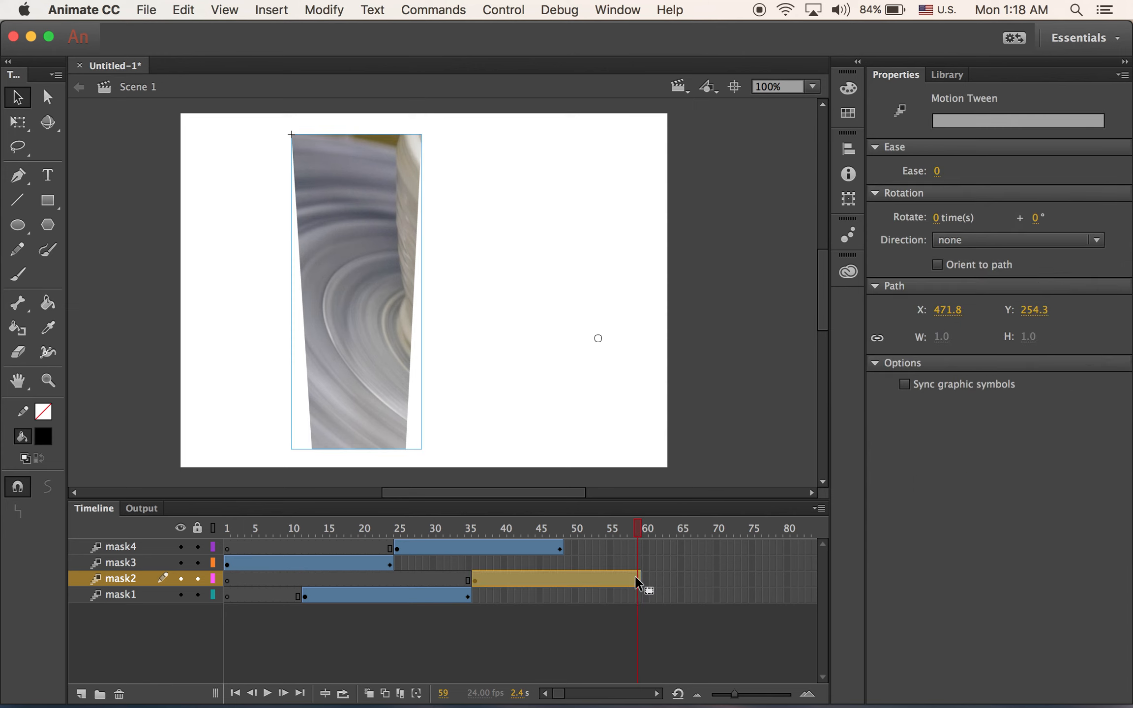
{"action": "left_click", "coordinate": [639, 548]}
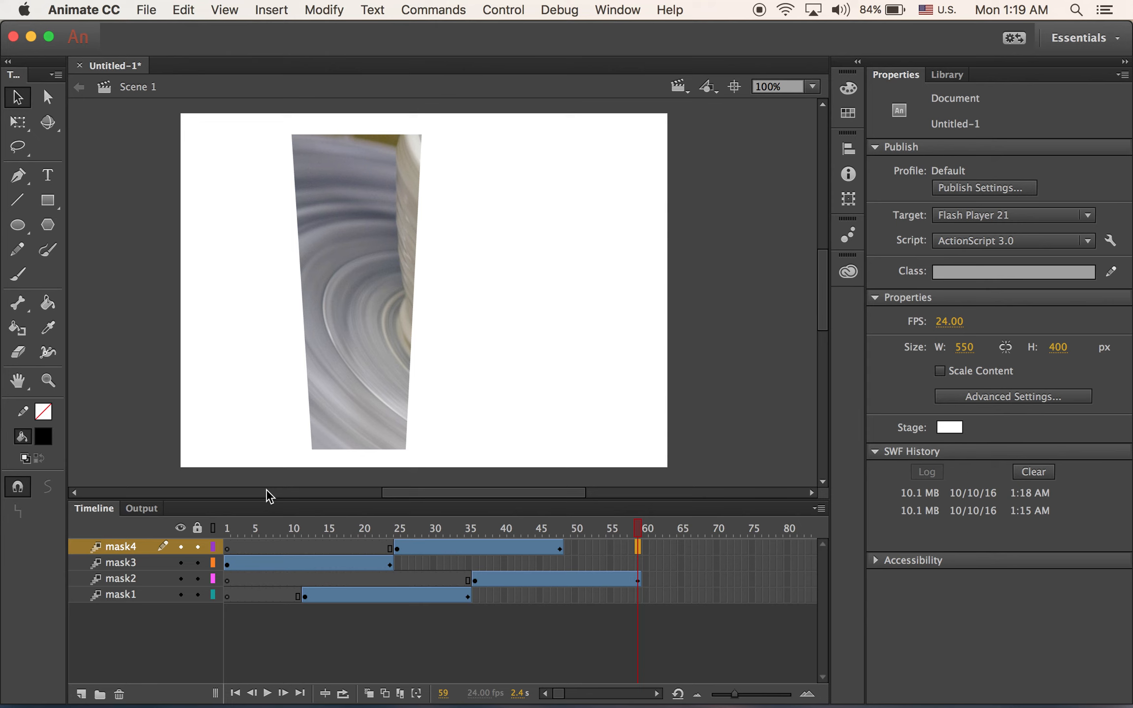
{"action": "key", "text": "F5"}
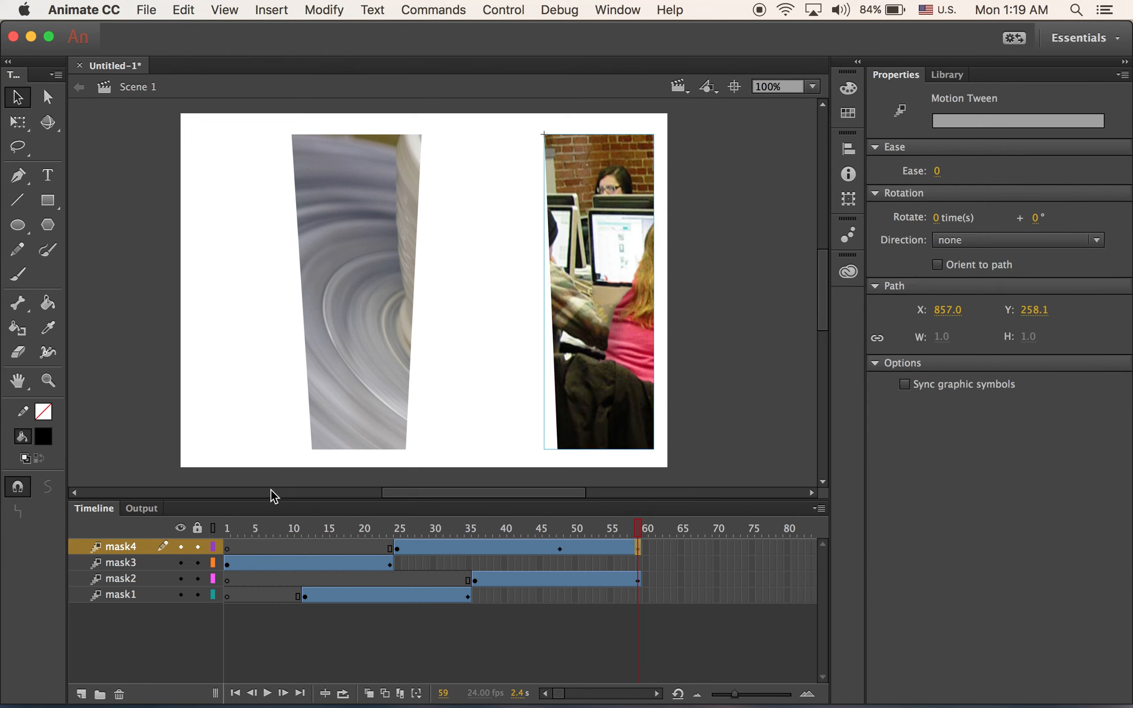
{"action": "left_click", "coordinate": [639, 564]}
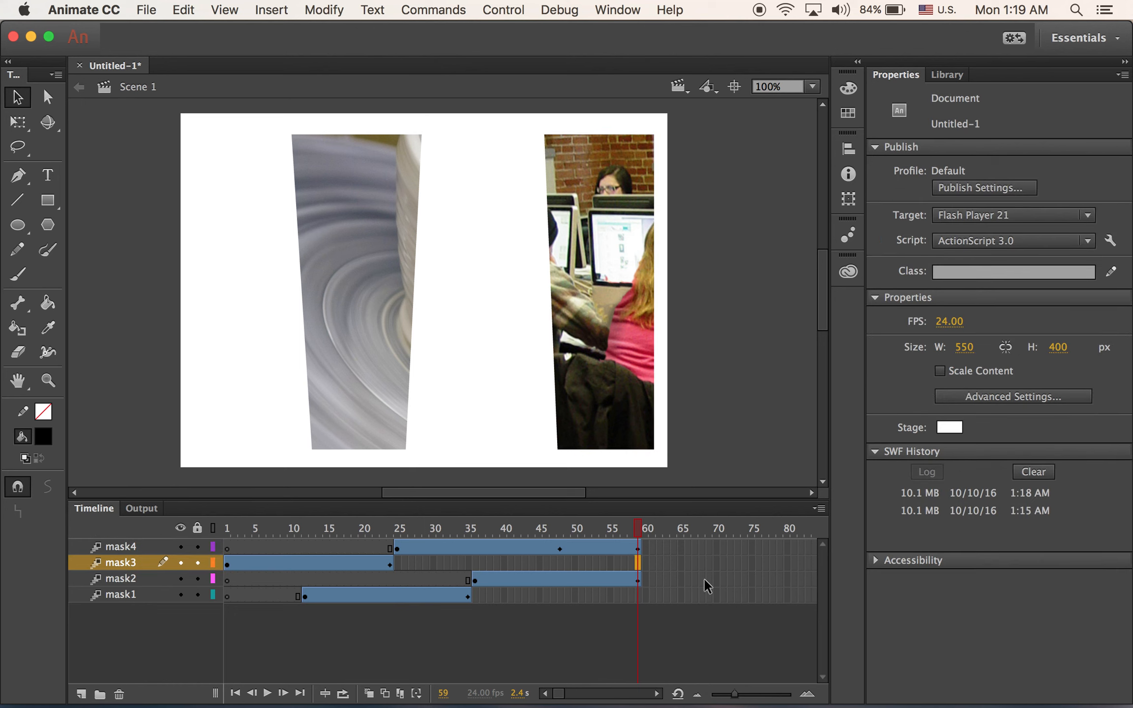
{"action": "key", "text": "F5"}
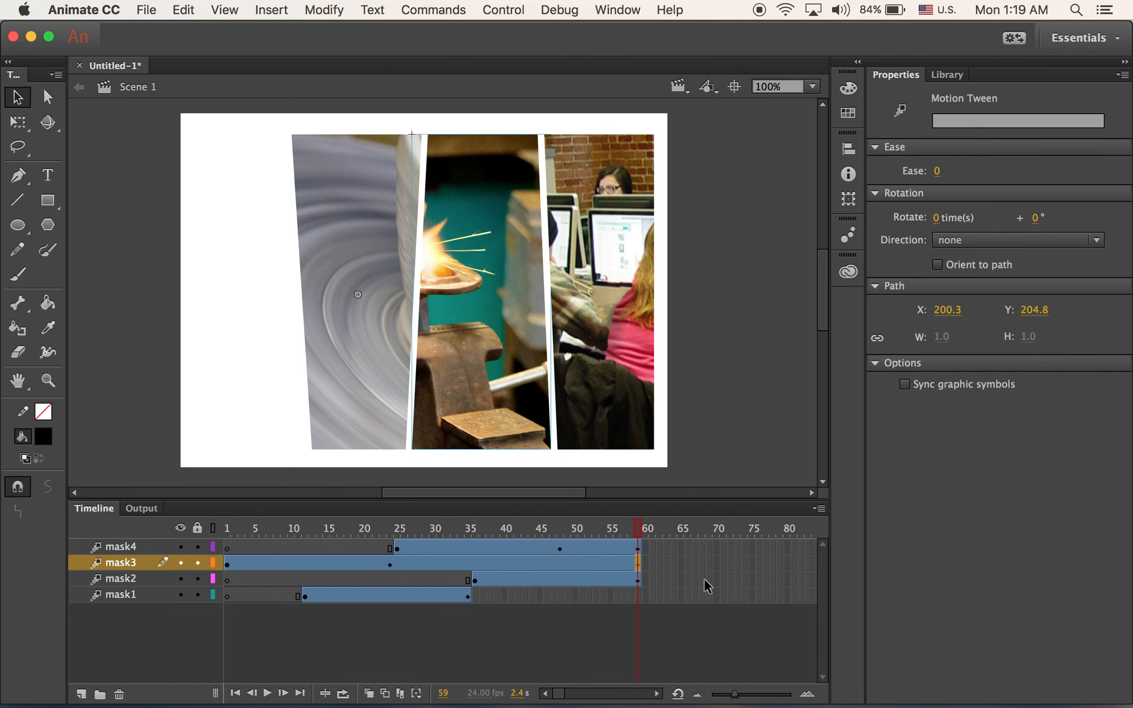
{"action": "left_click", "coordinate": [639, 596]}
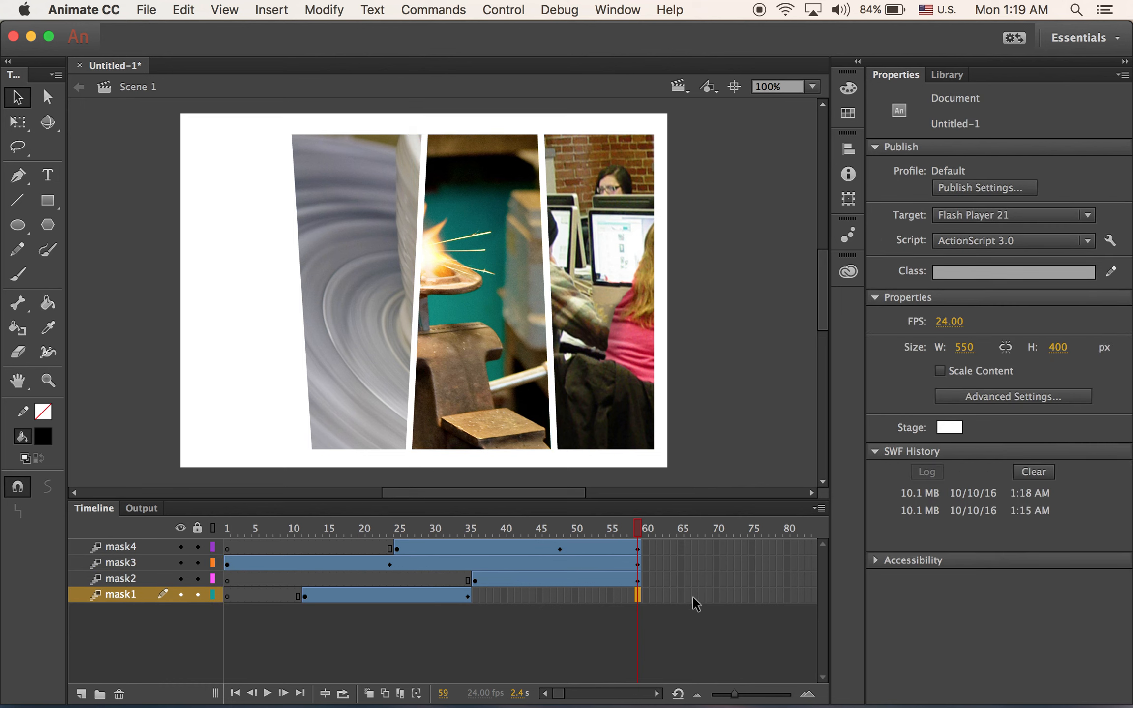
{"action": "key", "text": "F5"}
- Rewind to frame 1, test the movie to preview the staggered panel fade-ins, and close the preview window
{"action": "left_click_drag", "start_coordinate": [638, 529], "coordinate": [140, 556]}
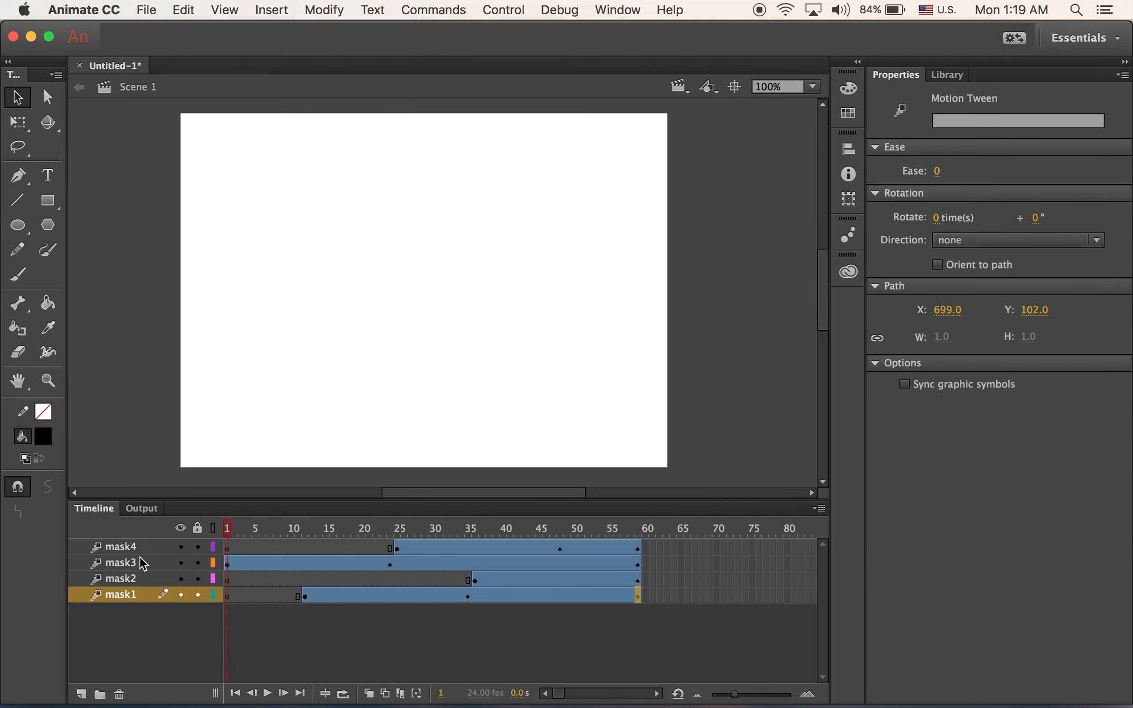
{"action": "key", "text": "Return"}
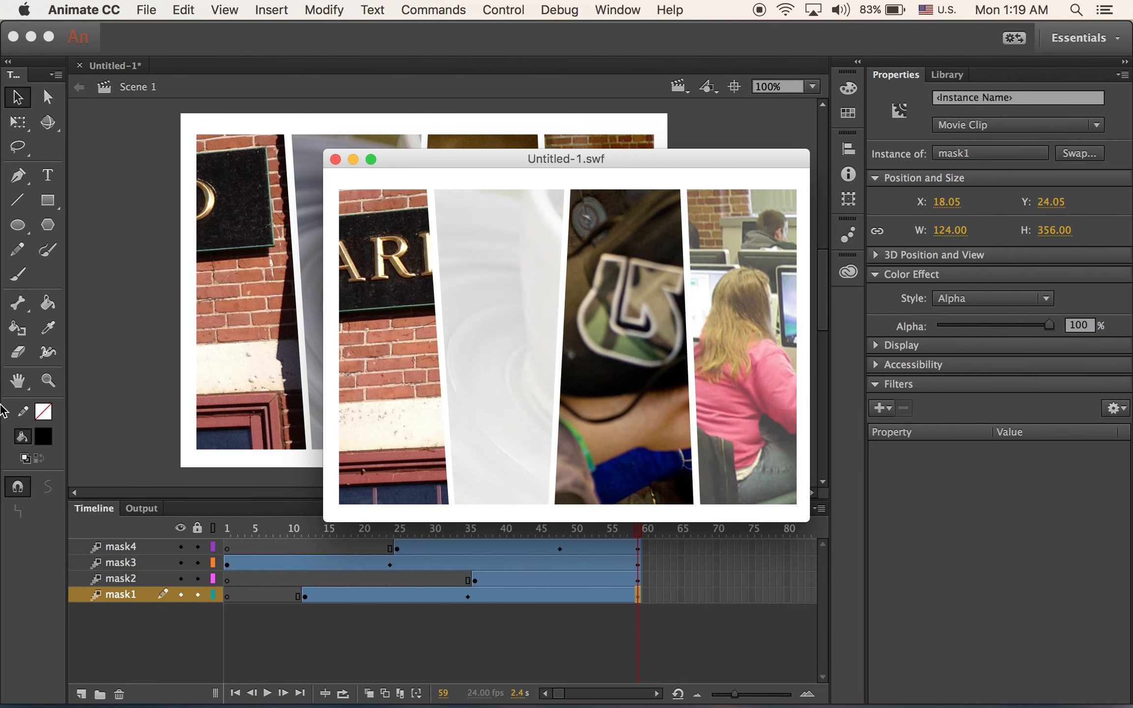
{"action": "left_click", "coordinate": [335, 159]}
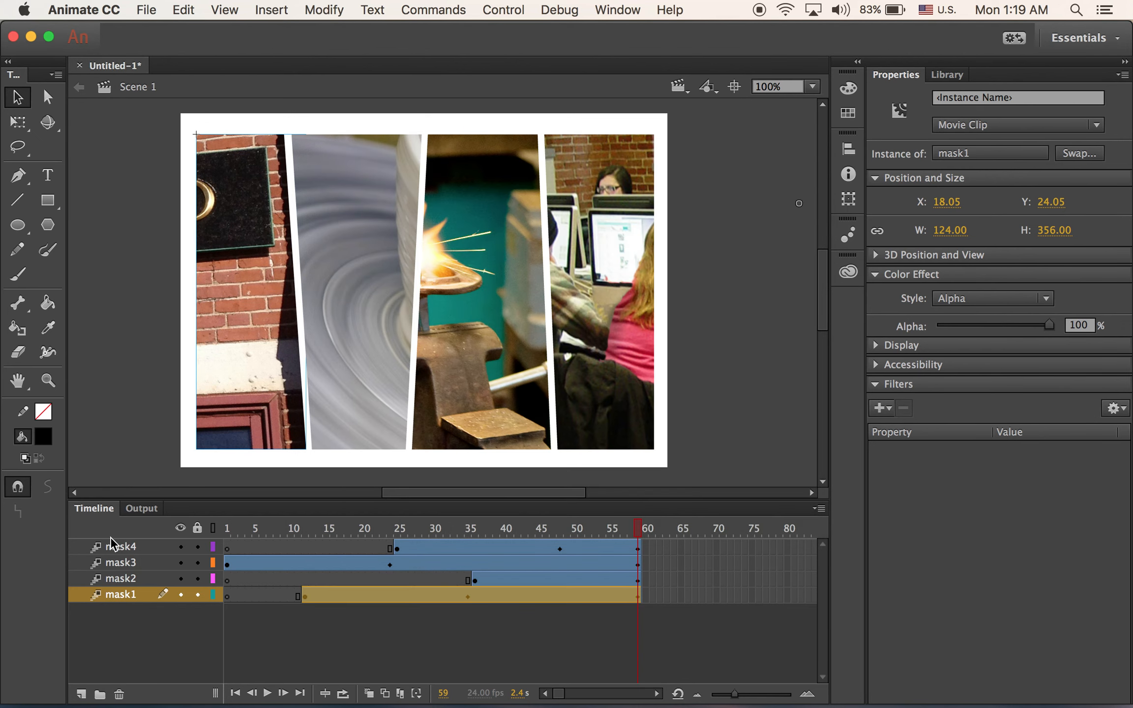
- Add a new layer above mask4 and rename it actions
{"action": "left_click", "coordinate": [119, 547]}
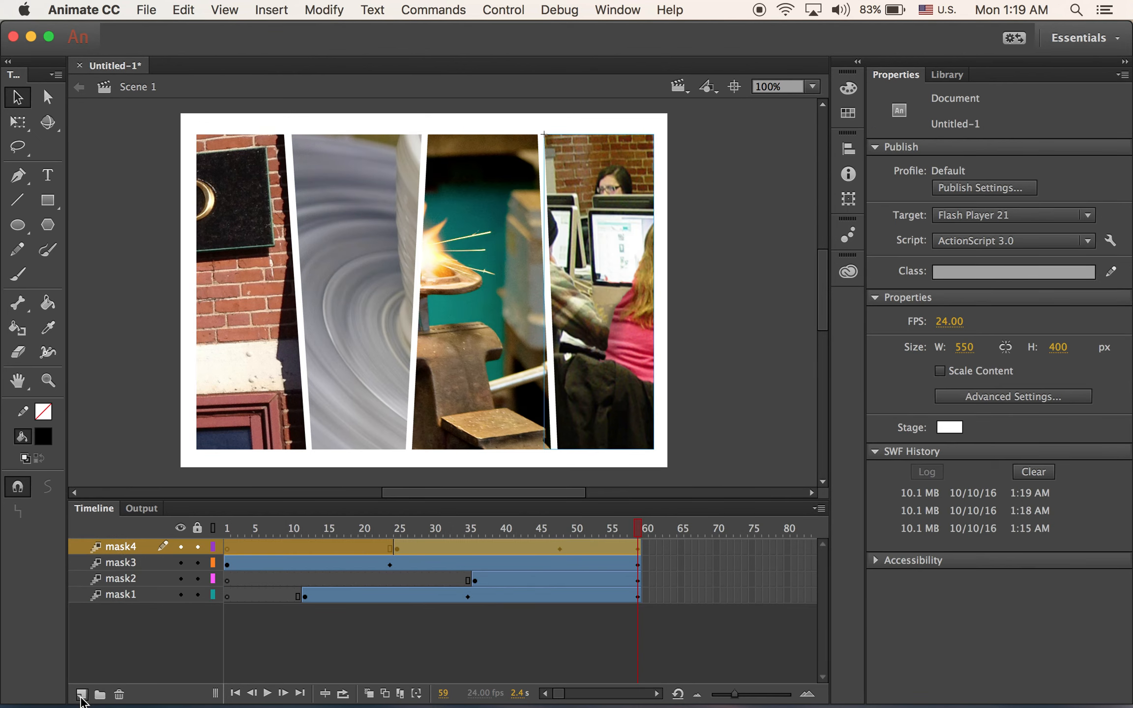
{"action": "left_click", "coordinate": [81, 695]}
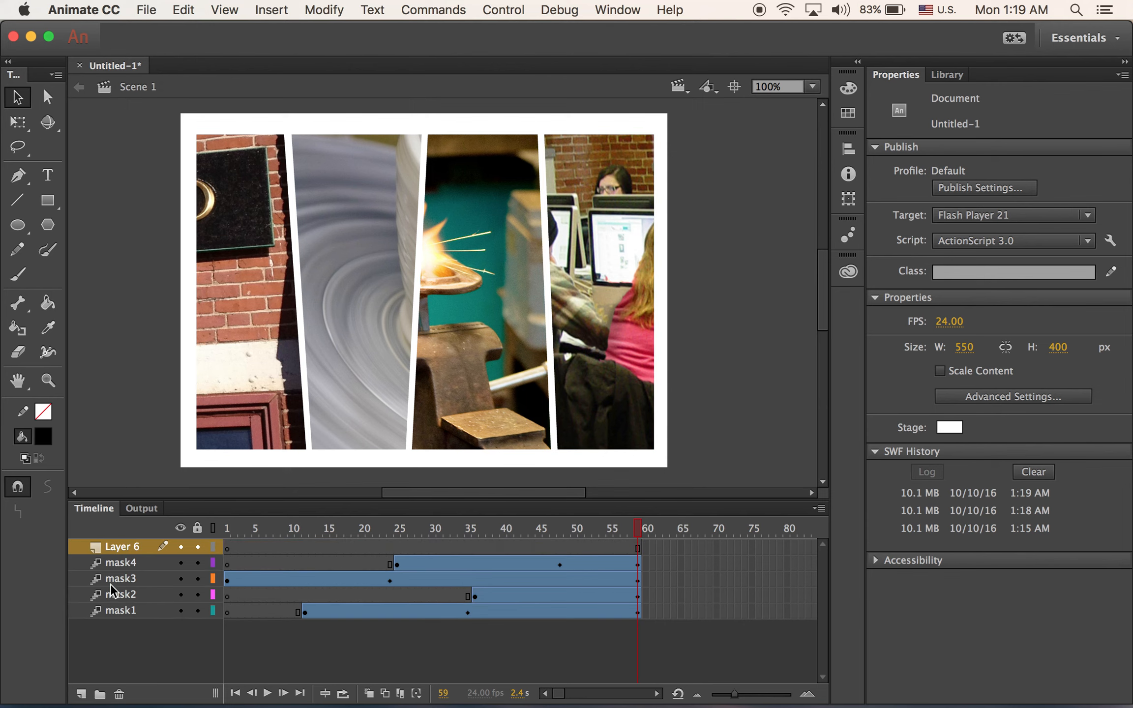
{"action": "left_click", "coordinate": [127, 551]}
{"action": "double_click", "coordinate": [126, 550]}
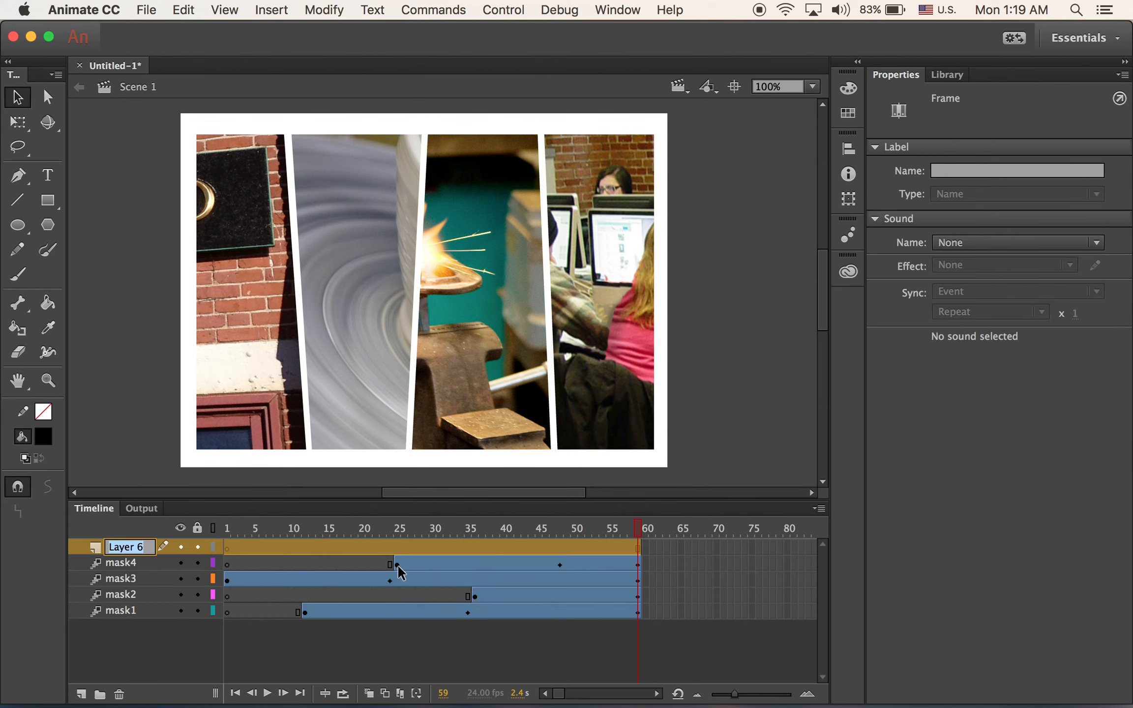
{"action": "type", "text": "actions"}
{"action": "key", "text": "Return"}
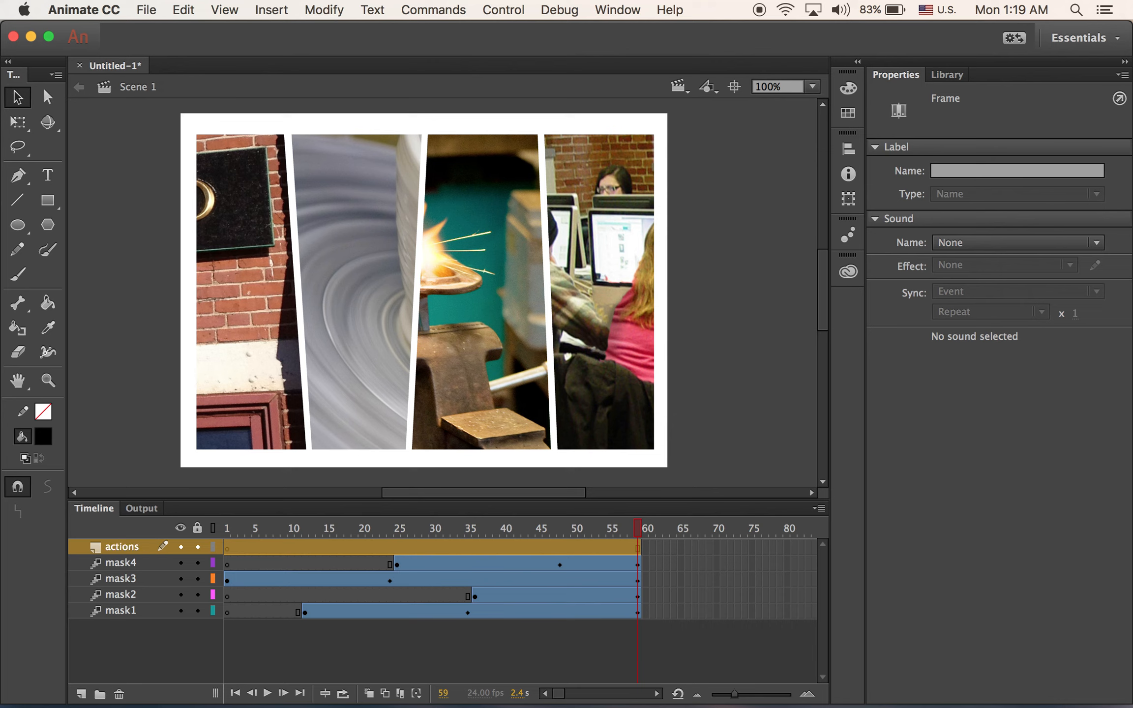
- Insert a blank keyframe at frame 59 of the actions layer
{"action": "left_click", "coordinate": [638, 547]}
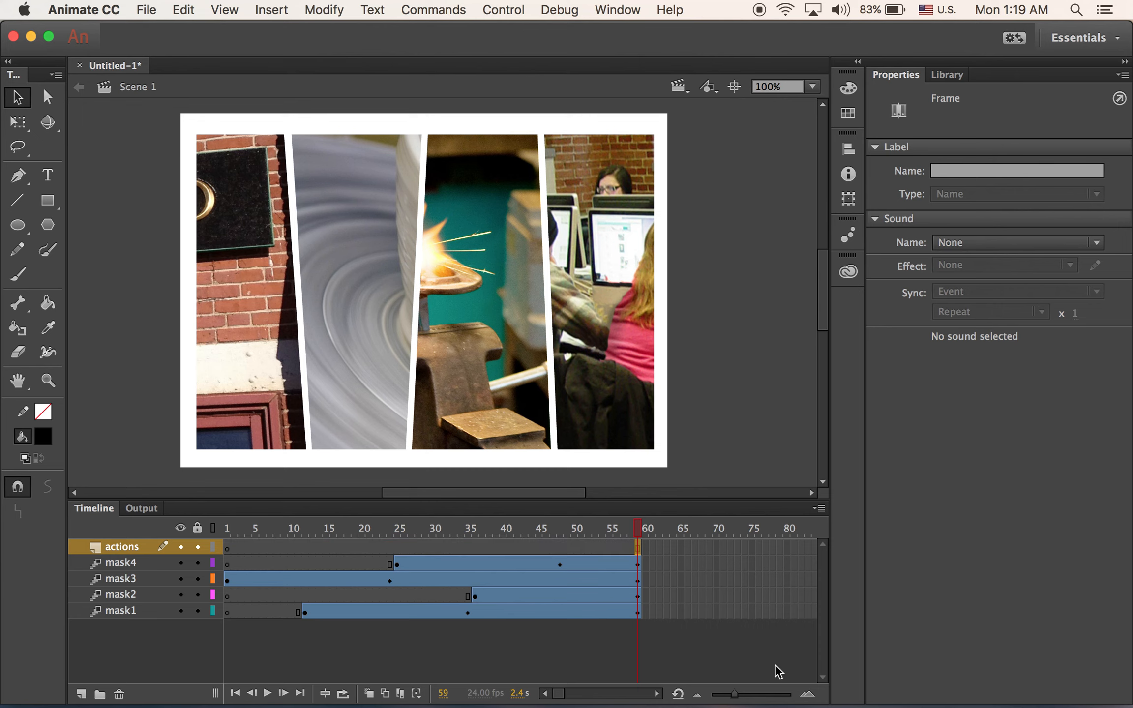
{"action": "left_click", "coordinate": [256, 8]}
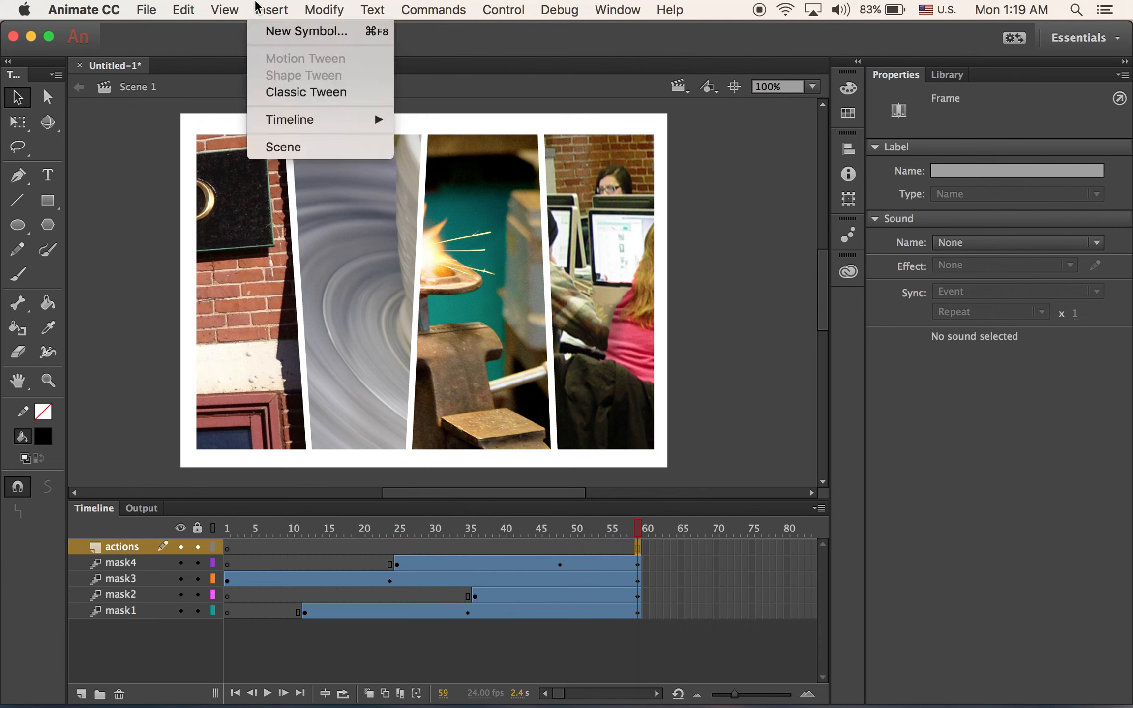
{"action": "mouse_move", "coordinate": [364, 123]}
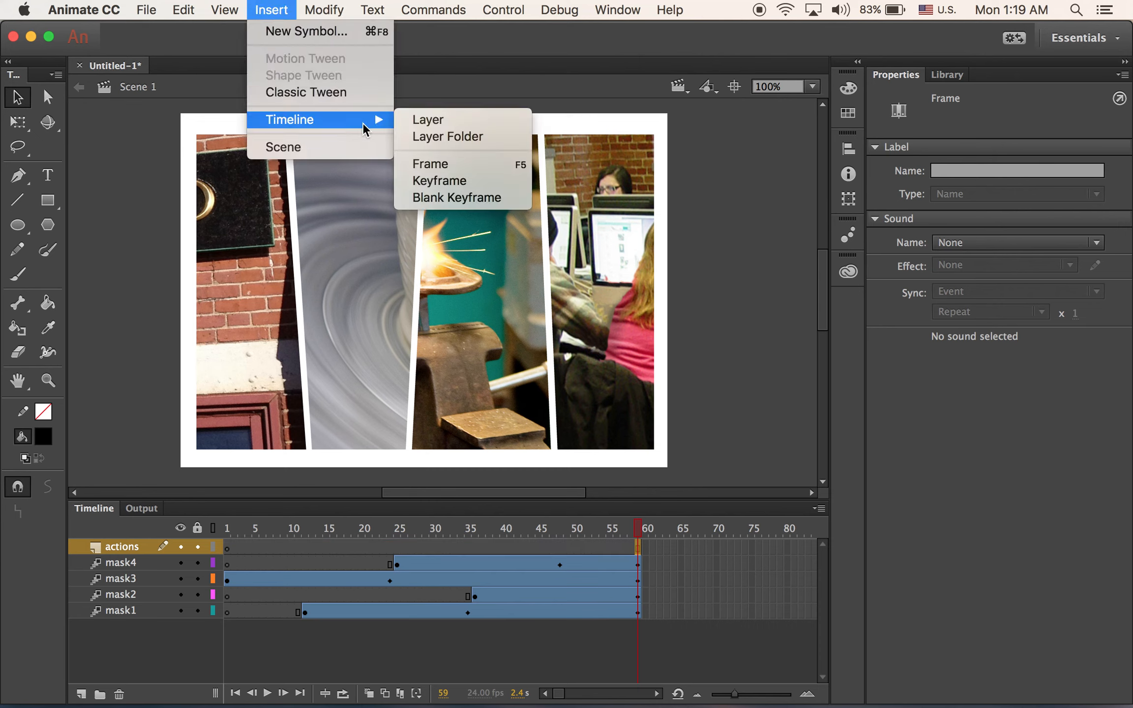
{"action": "left_click", "coordinate": [500, 201]}
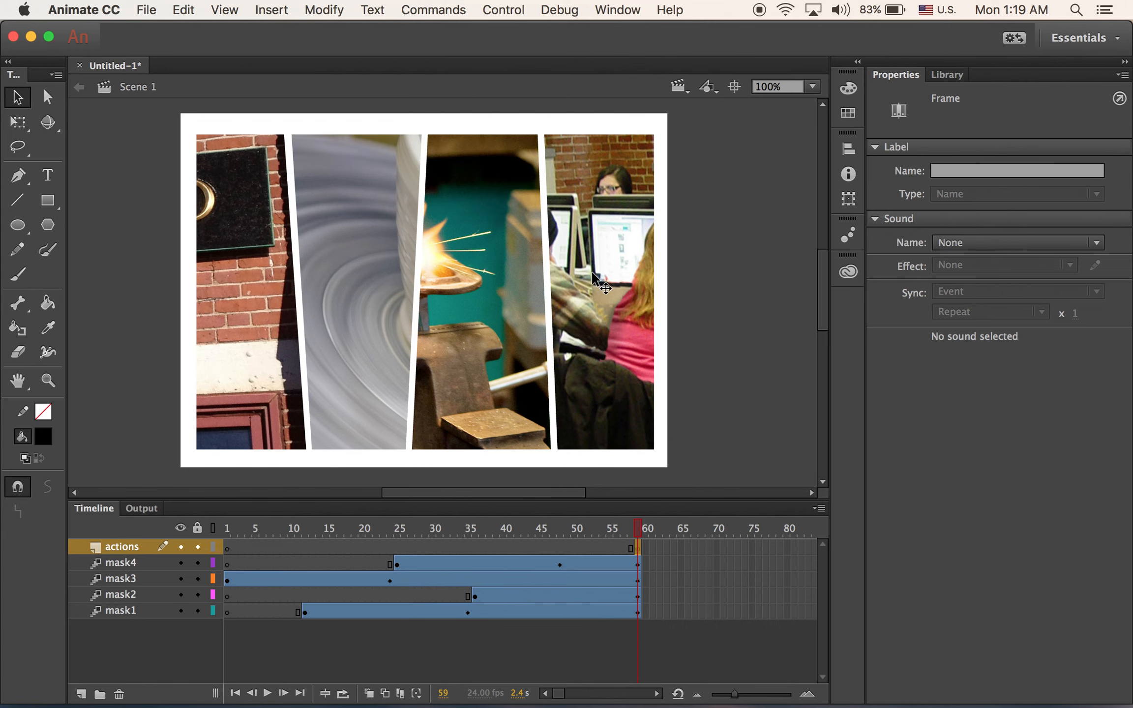
- Add the script stop(); to frame 59 of the actions layer and close the script editor
{"action": "left_click", "coordinate": [618, 7]}
{"action": "left_click", "coordinate": [699, 224]}
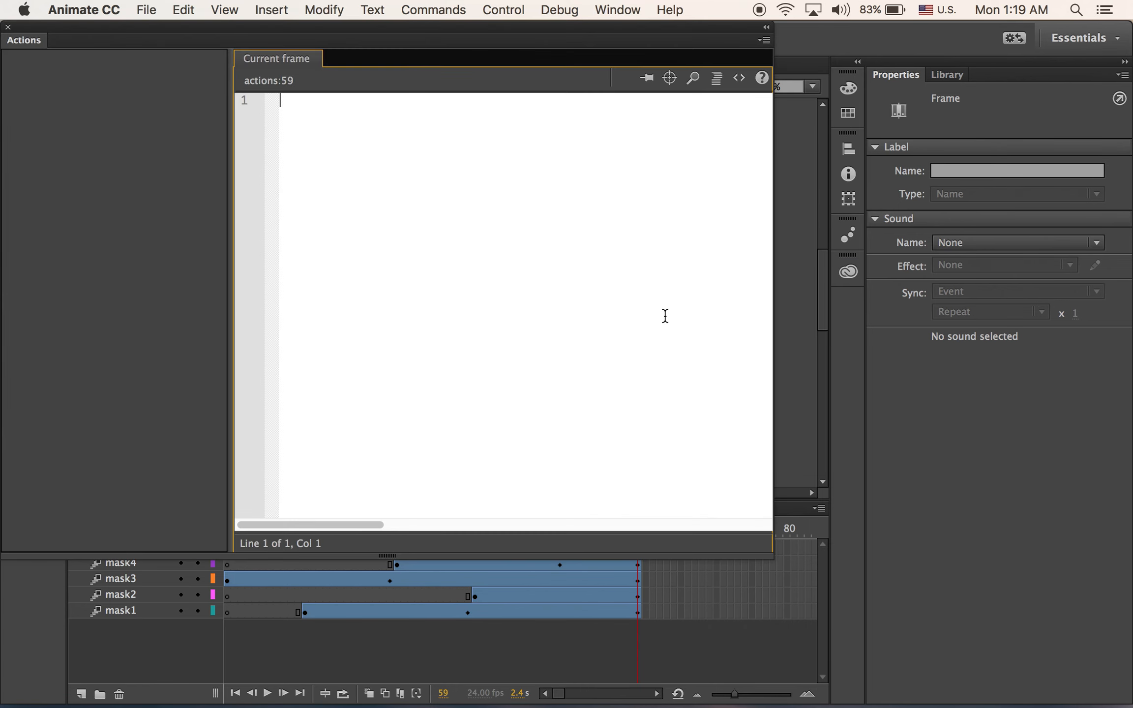
{"action": "type", "text": "stop"}
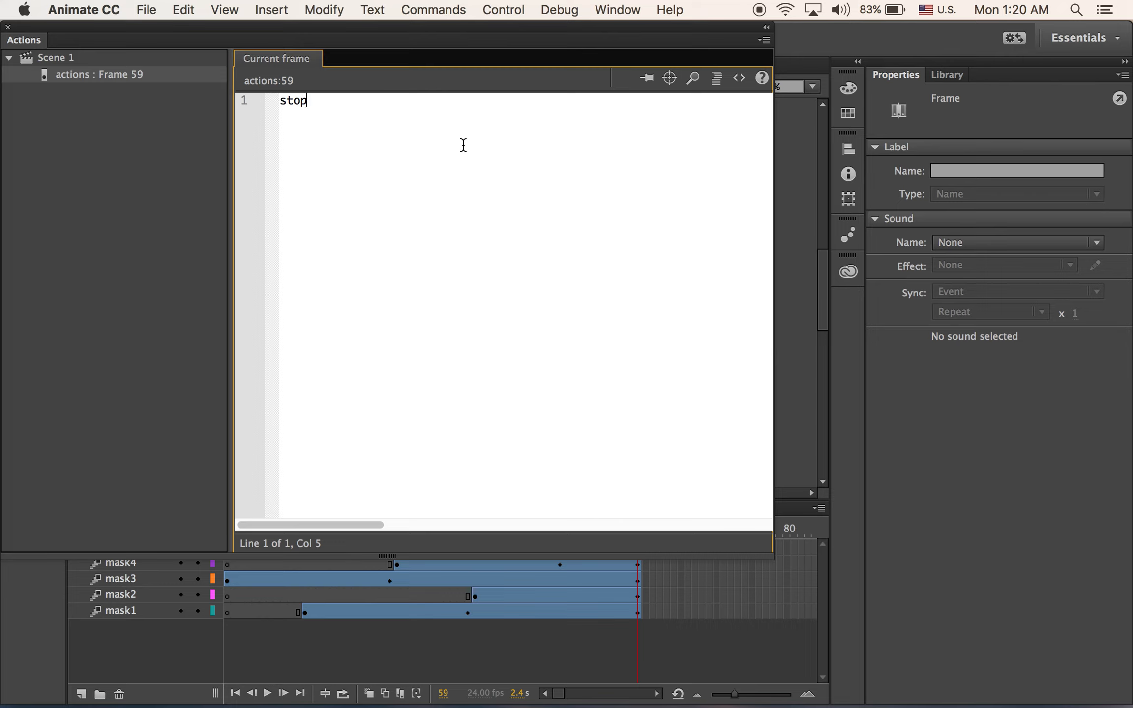
{"action": "type", "text": "();"}
{"action": "left_click", "coordinate": [8, 26]}
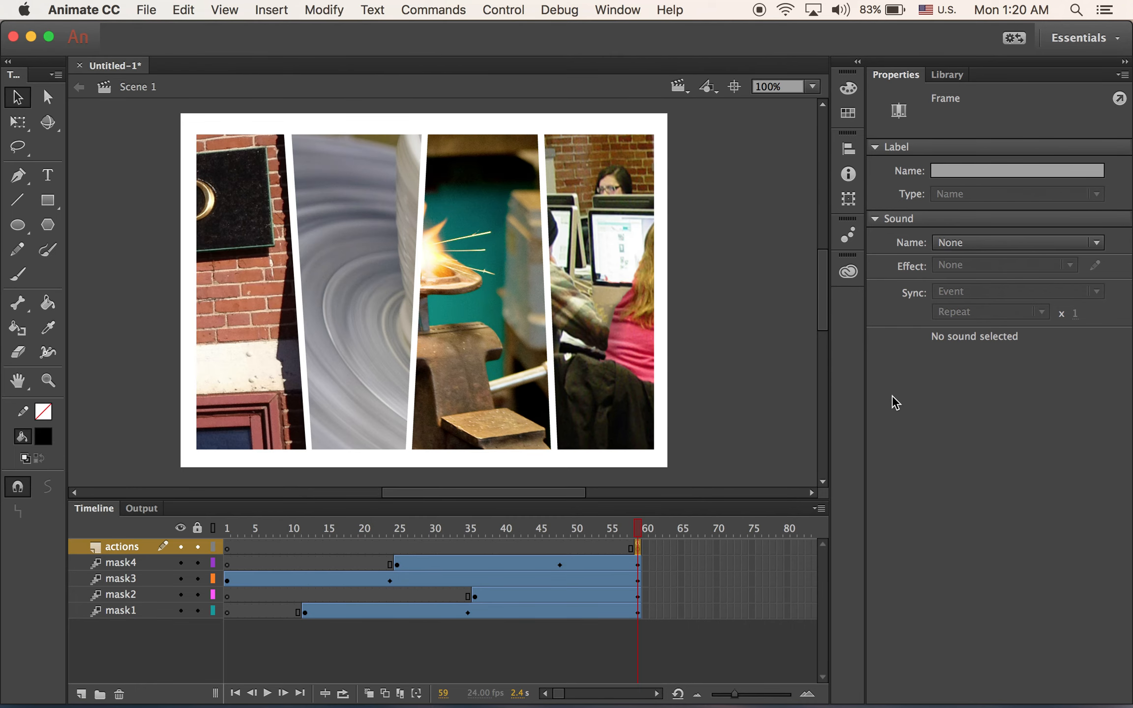